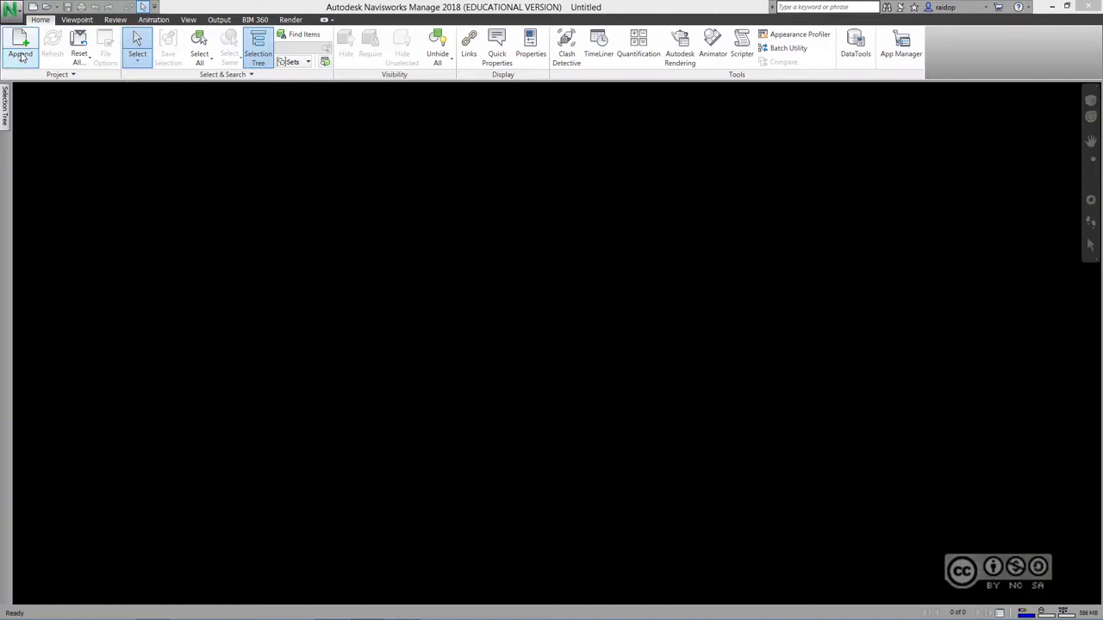
# Review the Revit file reader options, then bring up the Open dialog for the project folder
pyautogui.click(7, 12)
pyautogui.click(162, 263)
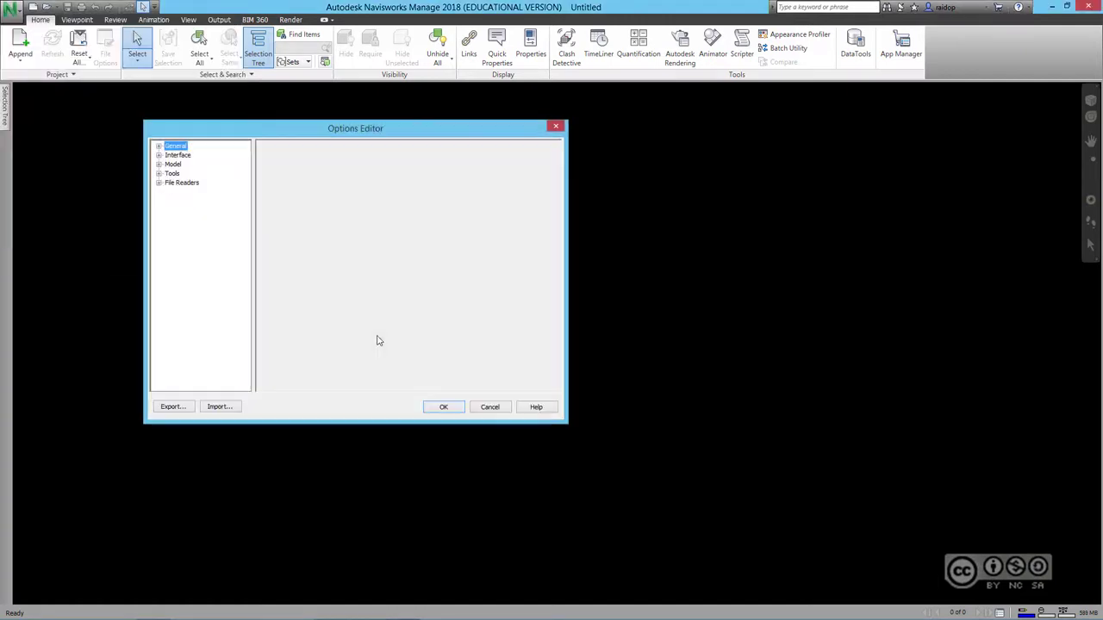
pyautogui.click(183, 338)
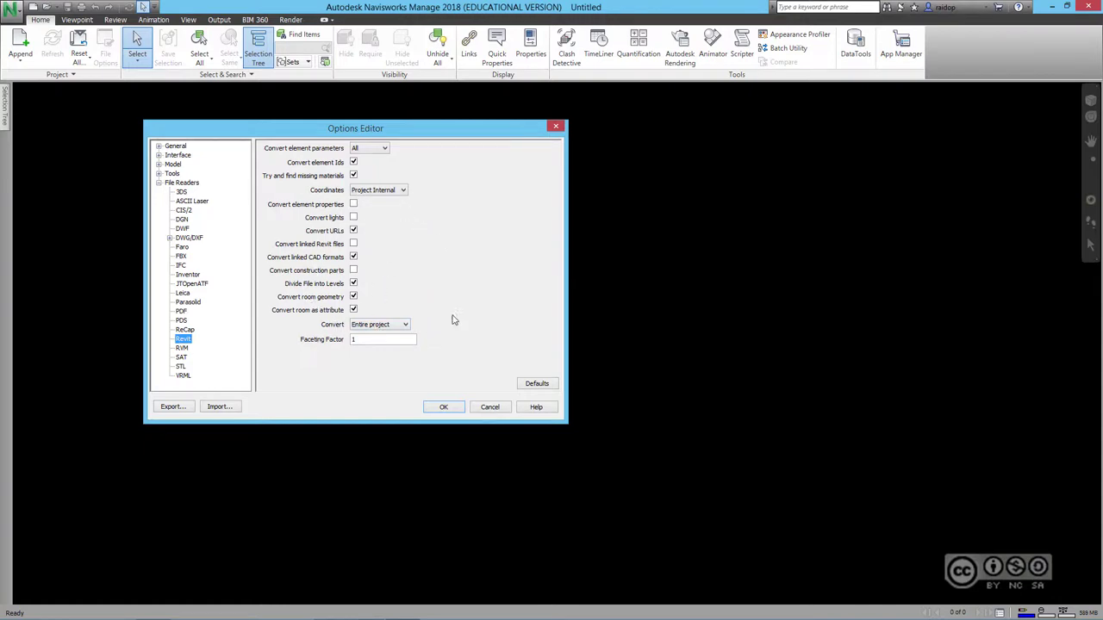
pyautogui.click(443, 408)
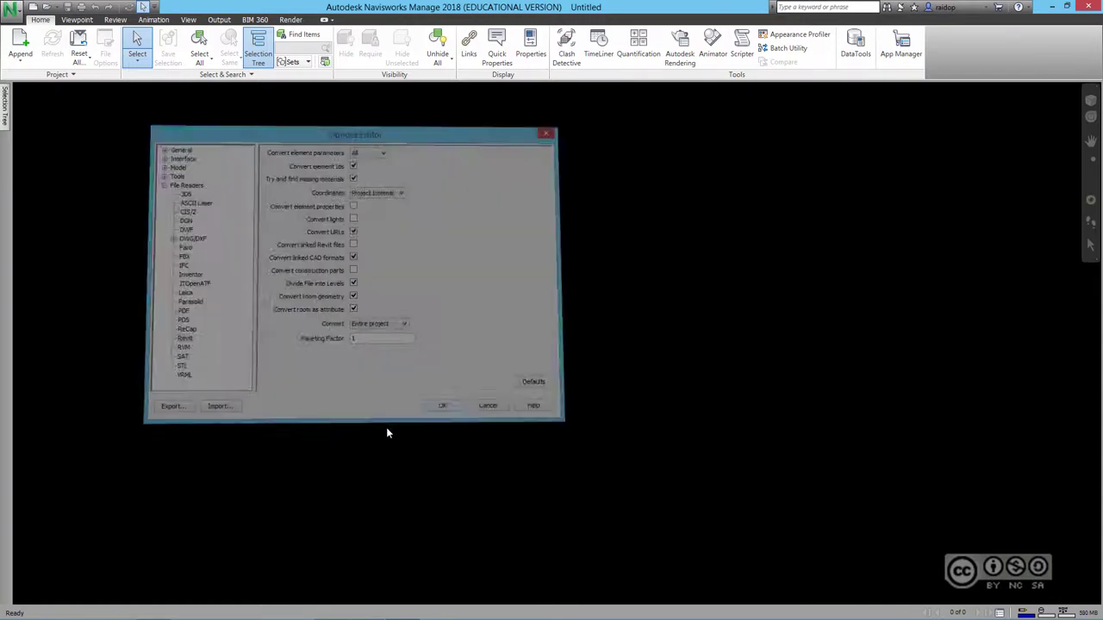
pyautogui.hotkey('ctrl', 'o')
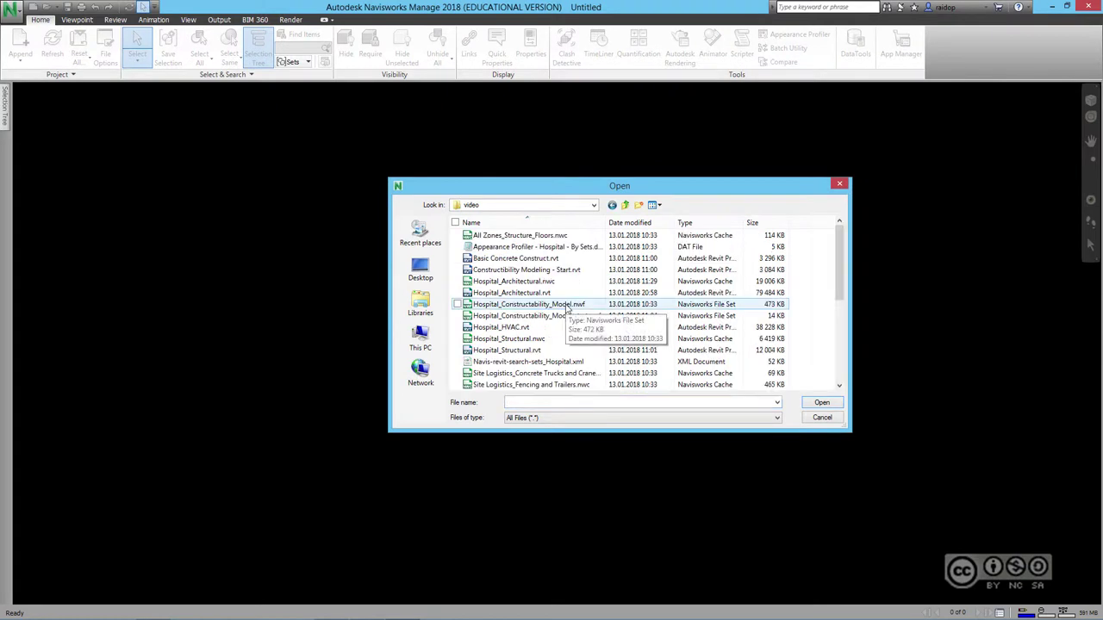
# Open Hospital_Constructability_Model_start.nwf and glance at its loaded files in the Selection Tree
pyautogui.click(507, 319)
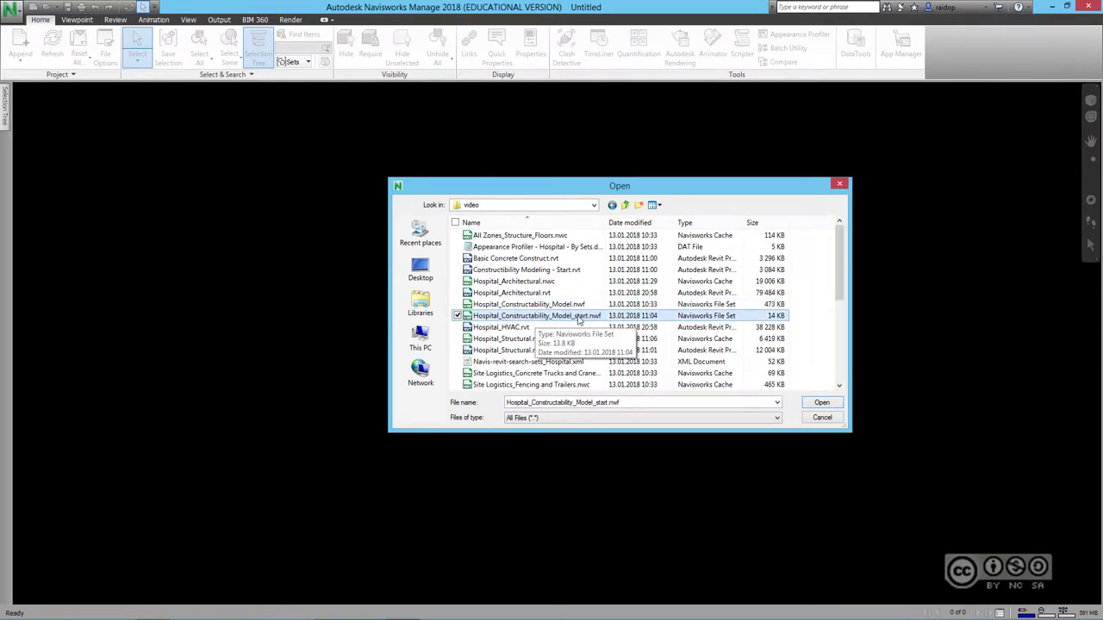
pyautogui.doubleClick(536, 317)
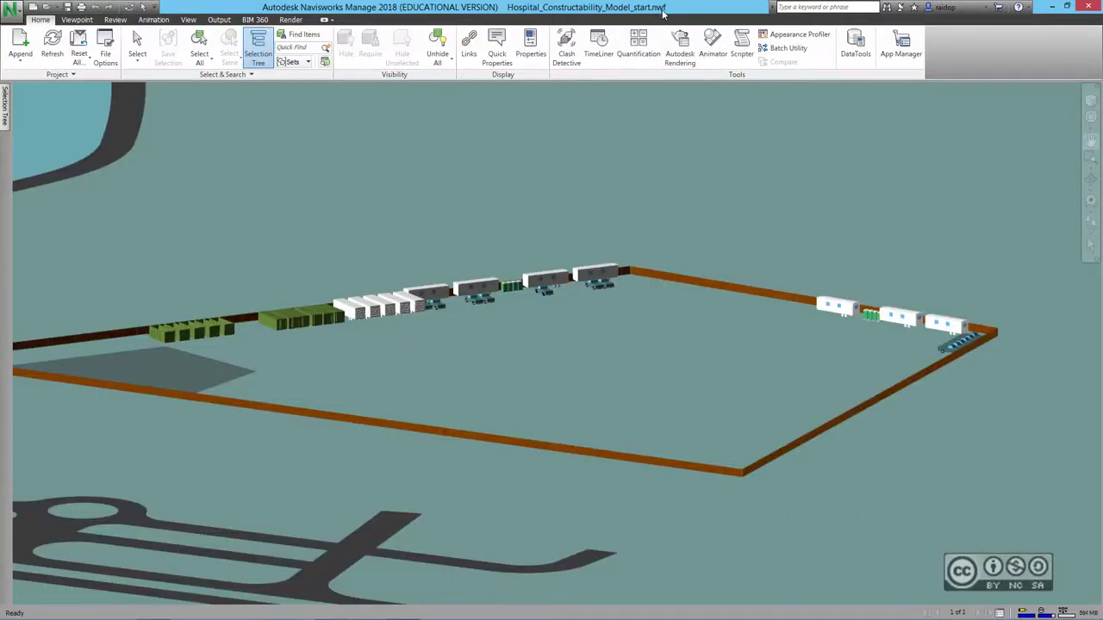
pyautogui.click(4, 122)
# Append Hospital_Structural.rvt from the video folder to the site model
pyautogui.click(20, 53)
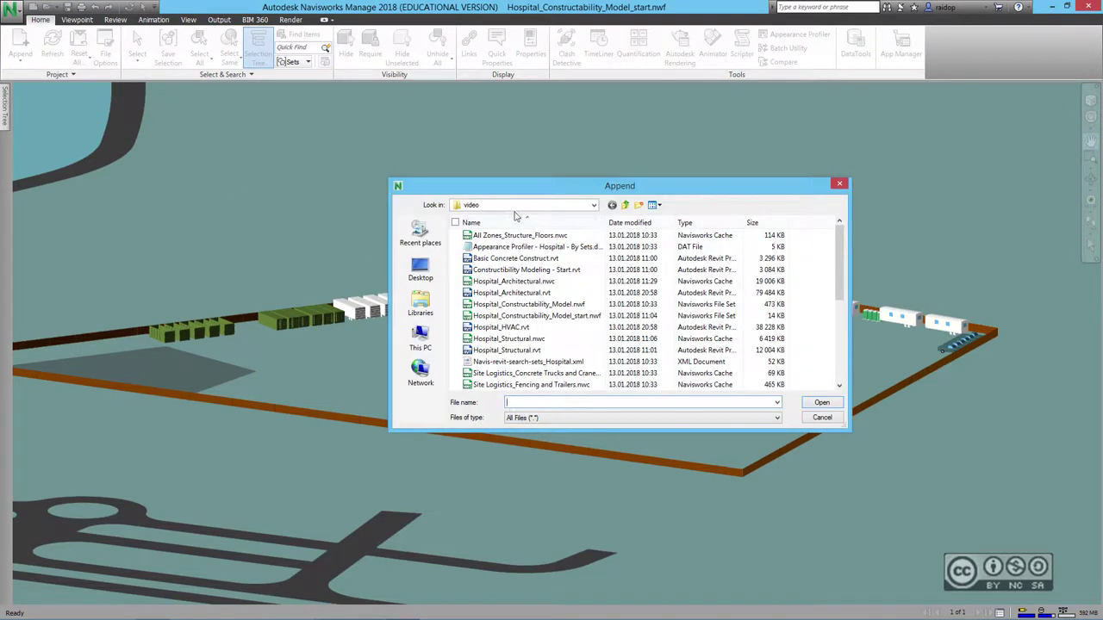
pyautogui.click(595, 207)
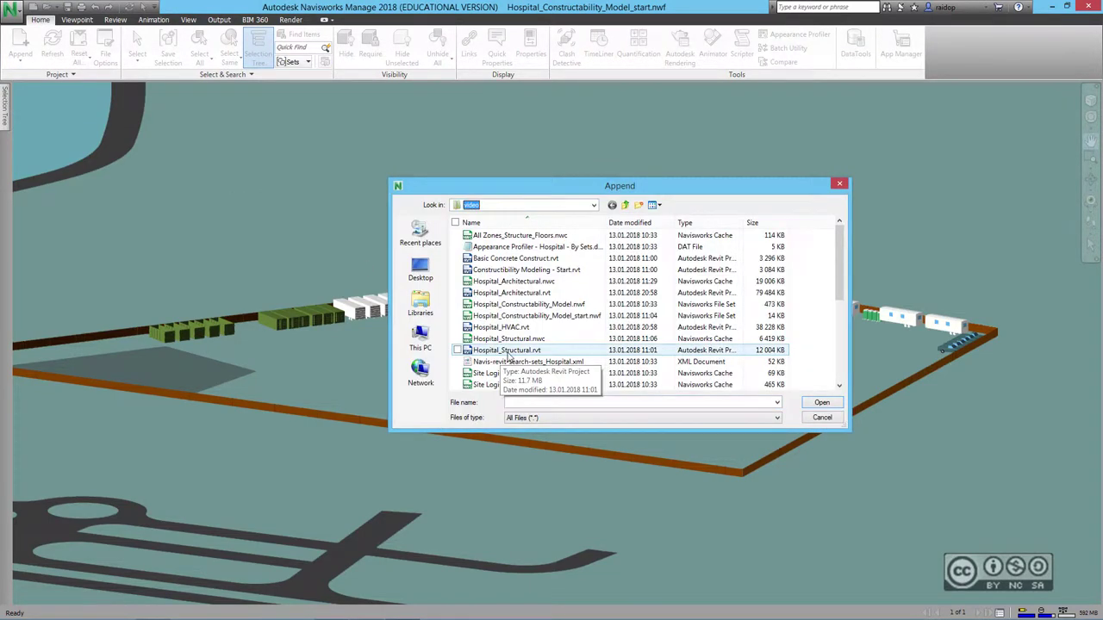
pyautogui.click(508, 352)
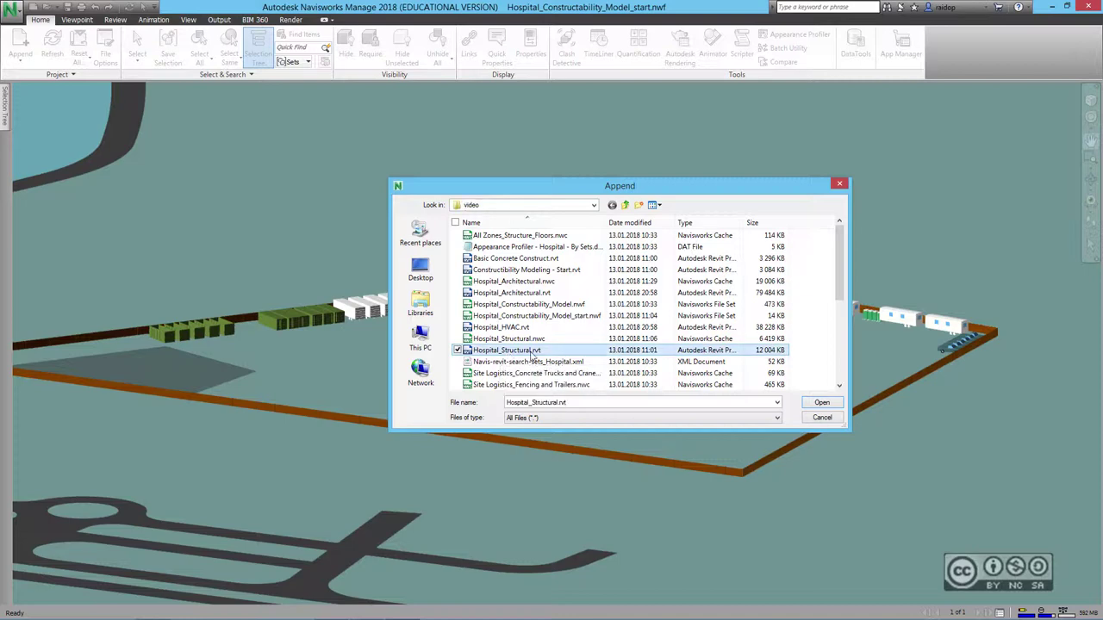
pyautogui.doubleClick(541, 352)
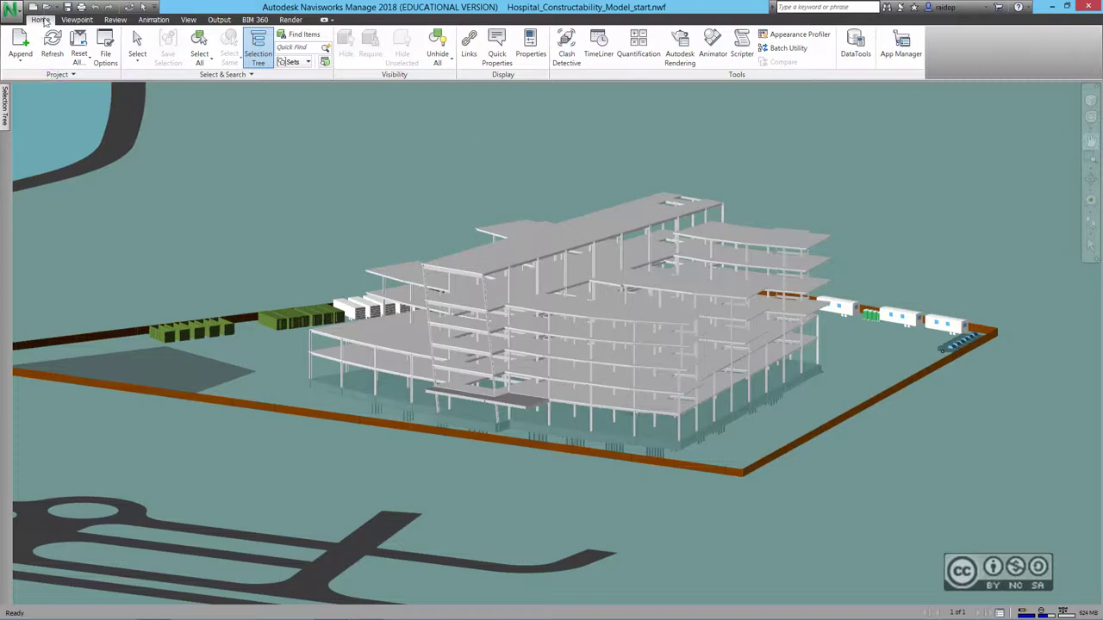
# Load and run 'Appearance Profiler - Hospital - By Sets.dat', then orbit to view the site from above
pyautogui.click(797, 34)
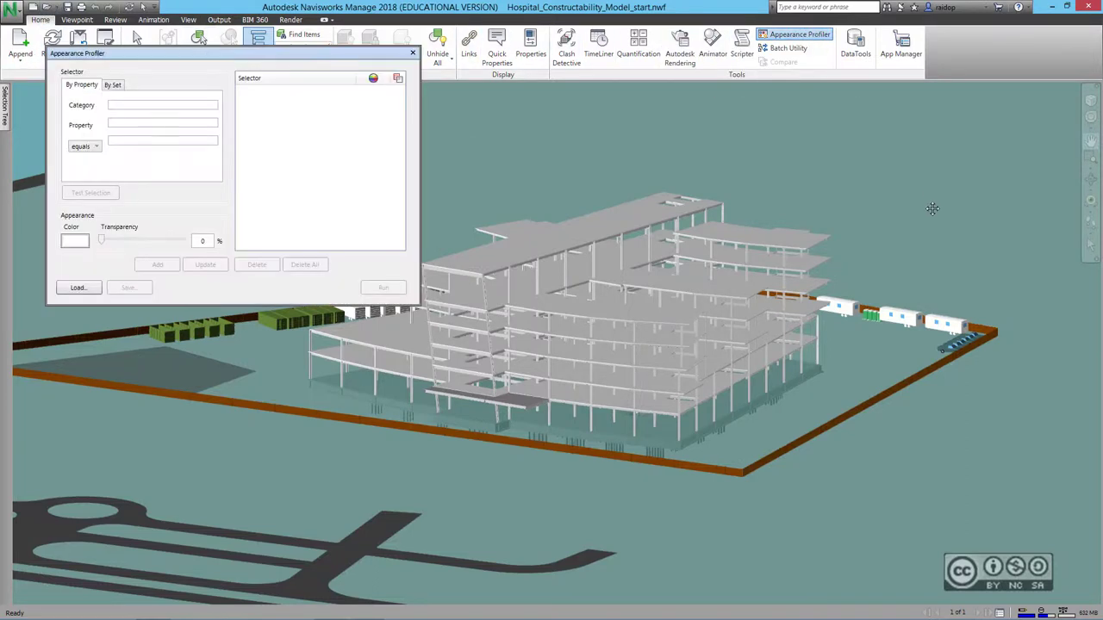
pyautogui.click(77, 289)
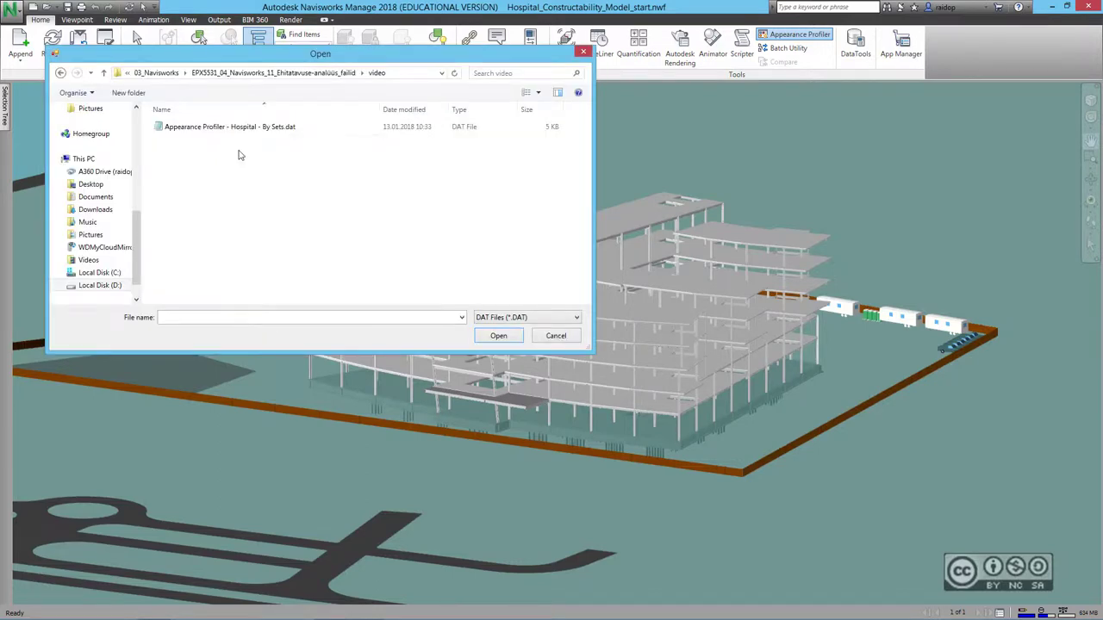
pyautogui.moveTo(229, 127)
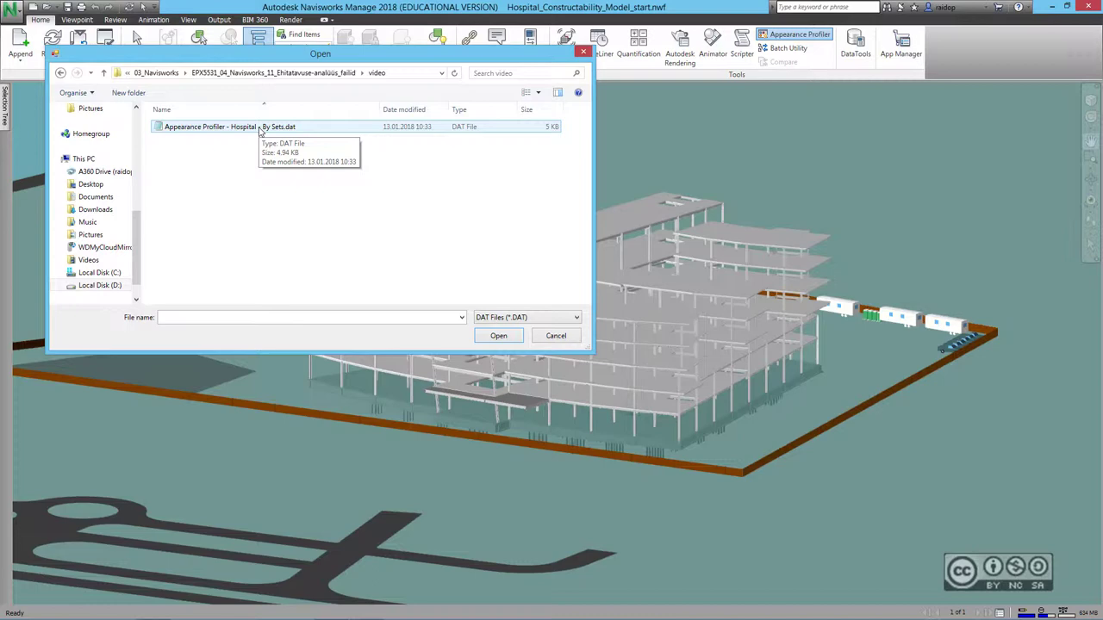
pyautogui.click(259, 129)
pyautogui.click(484, 338)
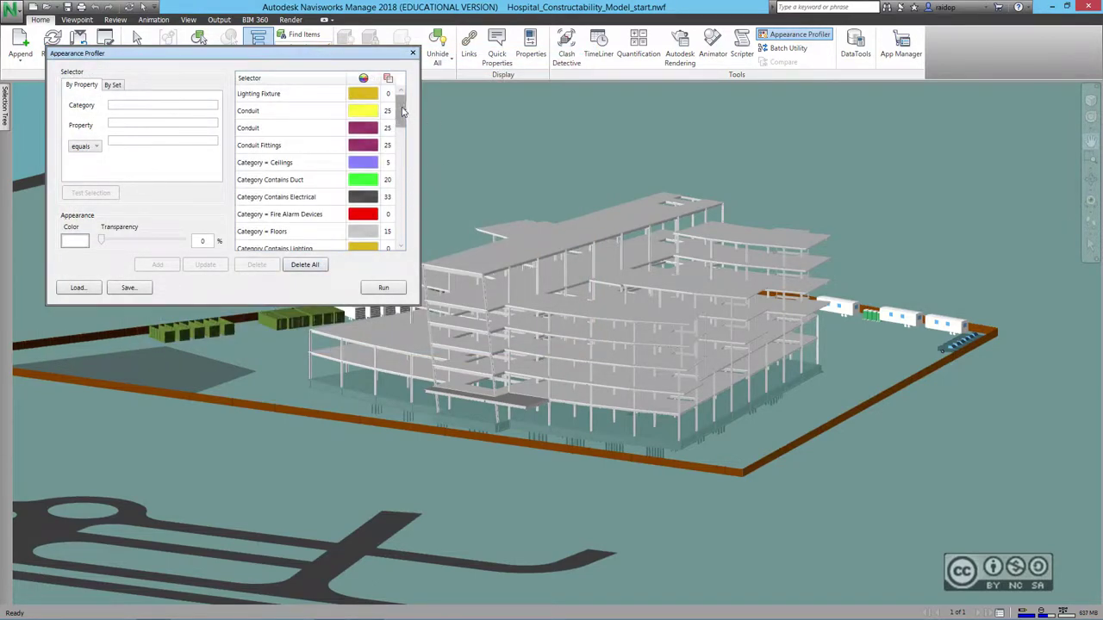
pyautogui.moveTo(401, 110)
pyautogui.mouseDown()
pyautogui.moveTo(403, 213)
pyautogui.moveTo(401, 110)
pyautogui.mouseUp()
pyautogui.click(376, 291)
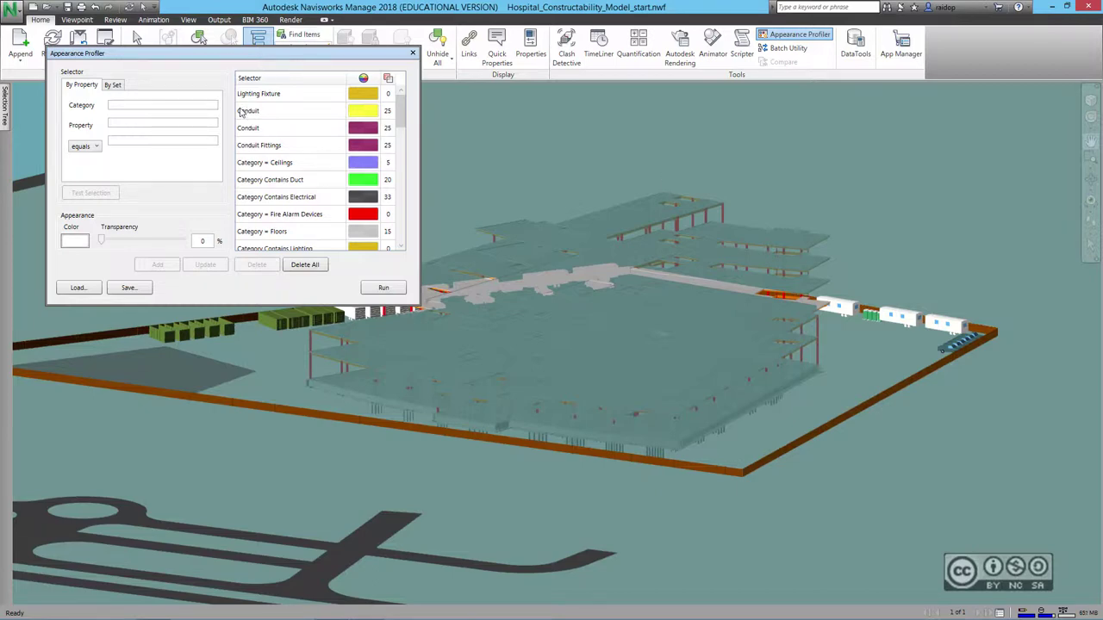
pyautogui.click(413, 54)
pyautogui.keyDown('shift'); pyautogui.moveTo(623, 340); pyautogui.dragTo(583, 333, button='middle'); pyautogui.keyUp('shift')
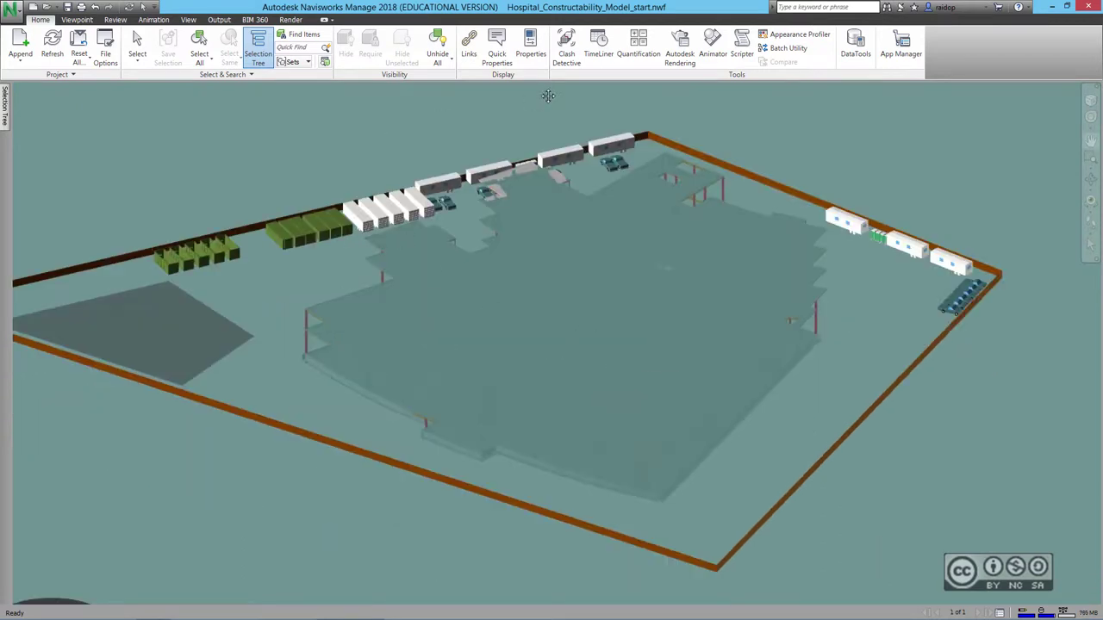
# Select the Level 5 floor slab, show its properties, and expand its concrete and metal decking parts
pyautogui.click(135, 40)
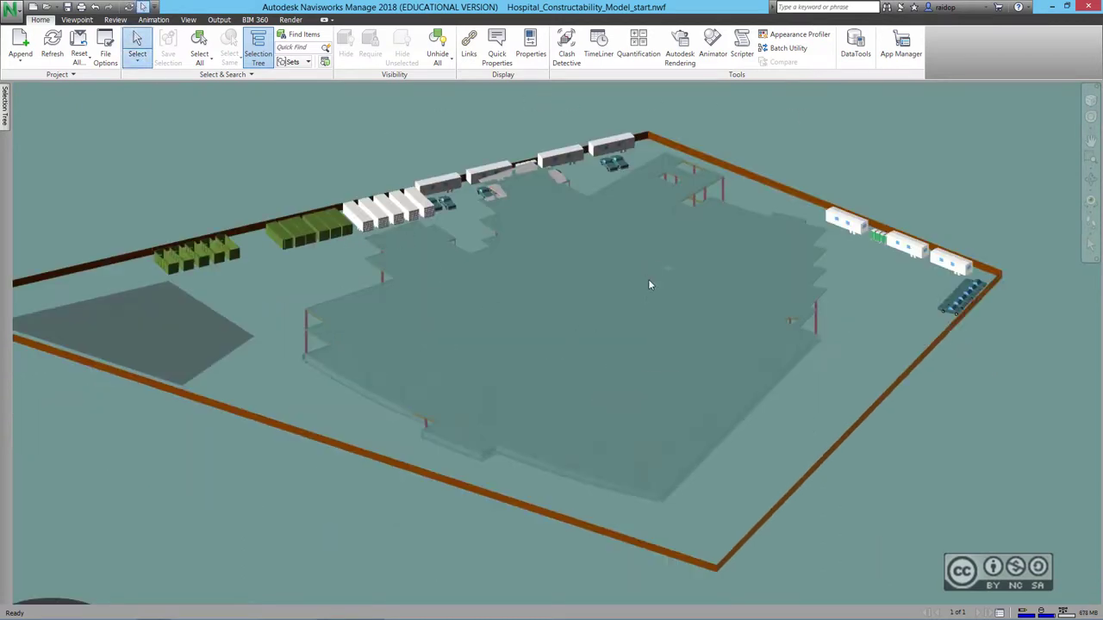
pyautogui.click(629, 322)
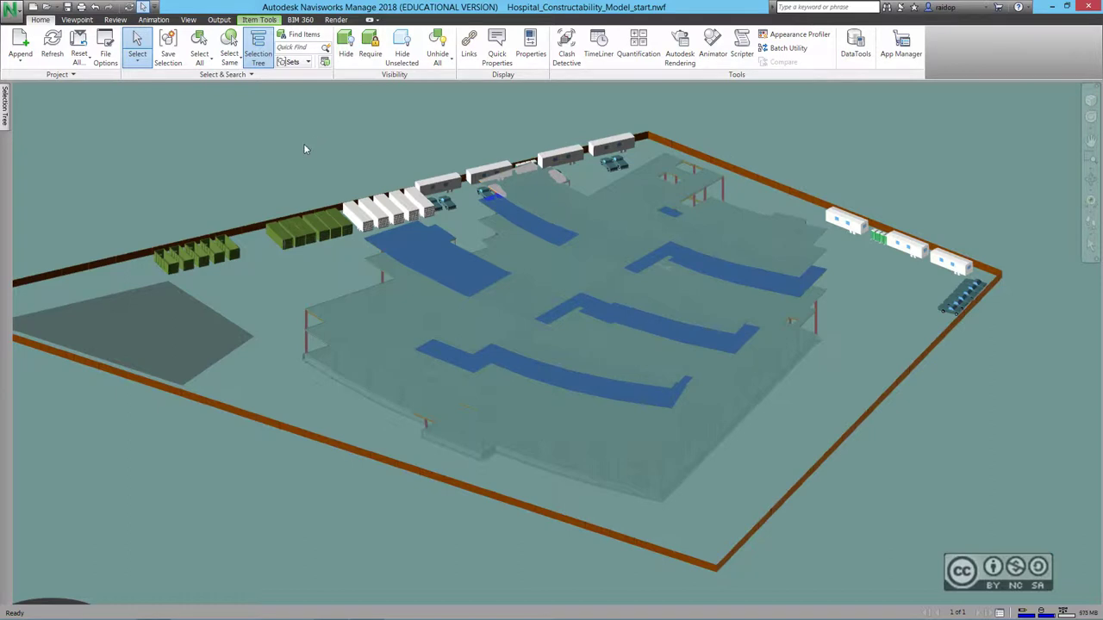
pyautogui.click(527, 53)
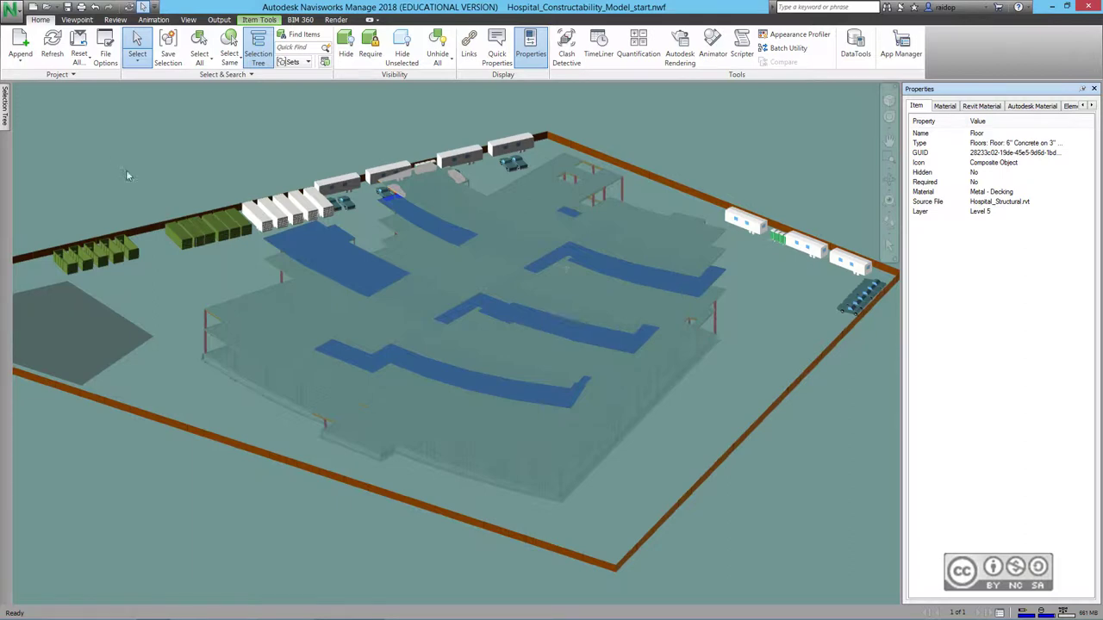
pyautogui.click(5, 101)
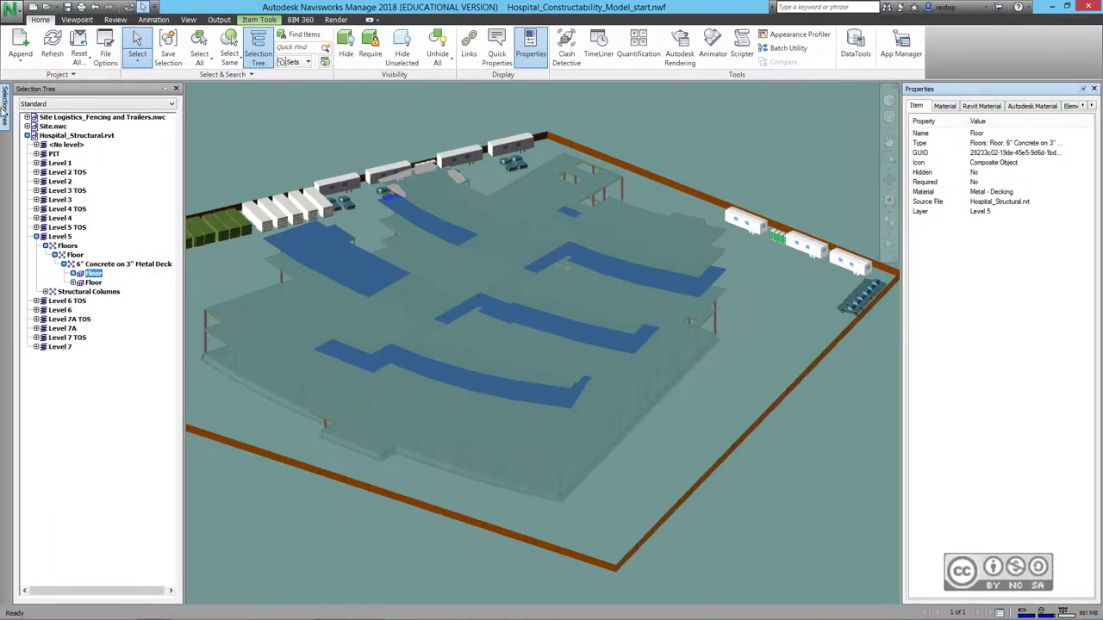
pyautogui.click(74, 273)
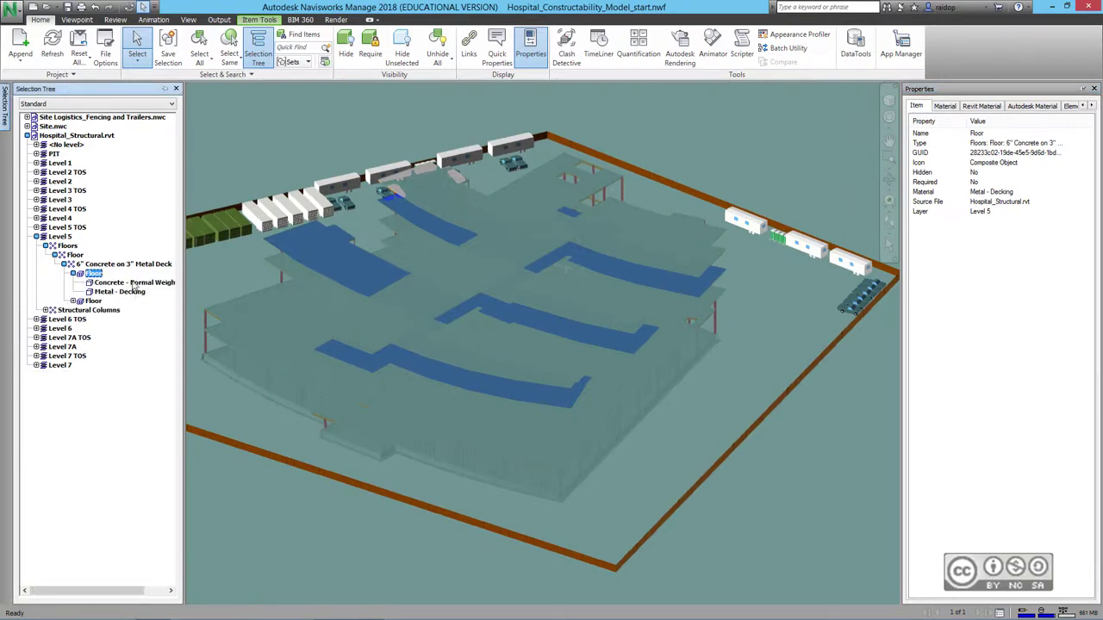
pyautogui.click(114, 21)
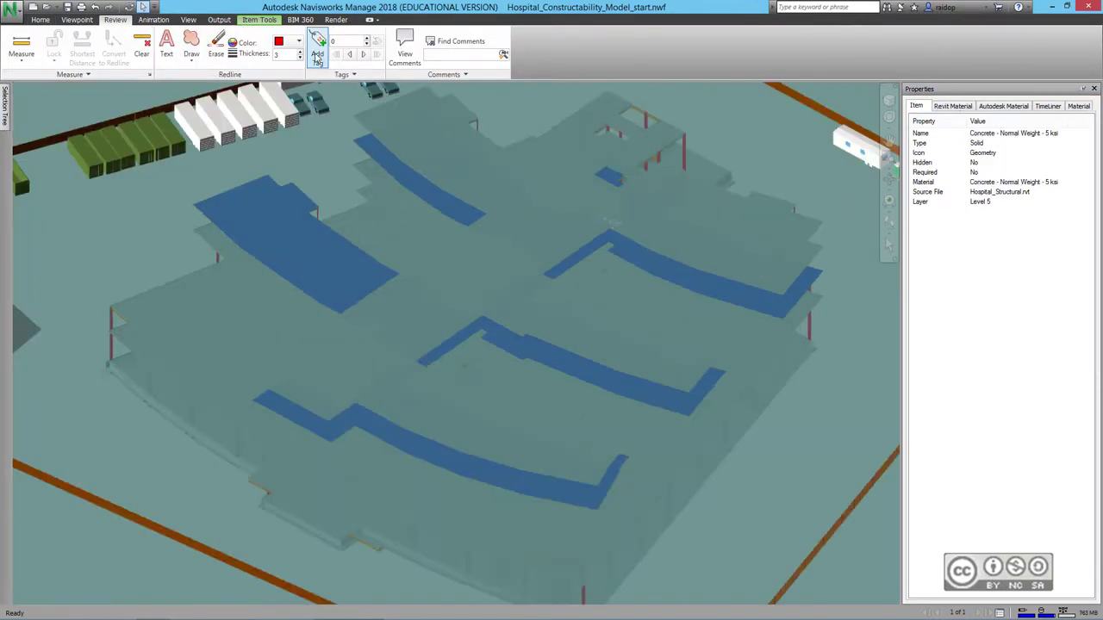
# Tag the blue Level 5 slab with 'Jagada põranda valudeks.' and orbit to another side
pyautogui.click(317, 52)
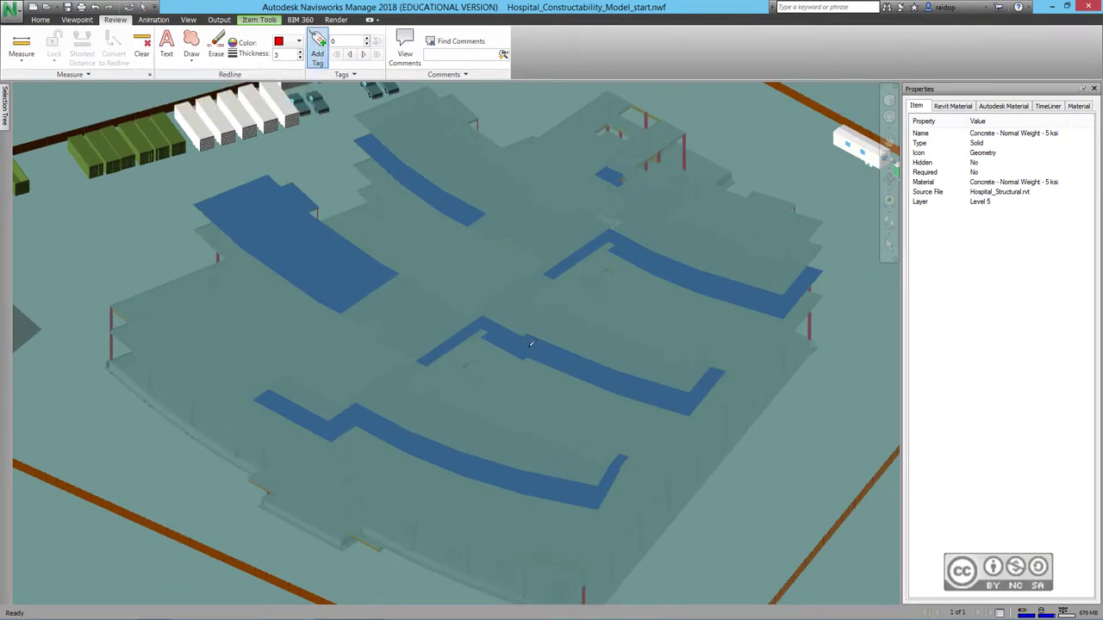
pyautogui.click(533, 350)
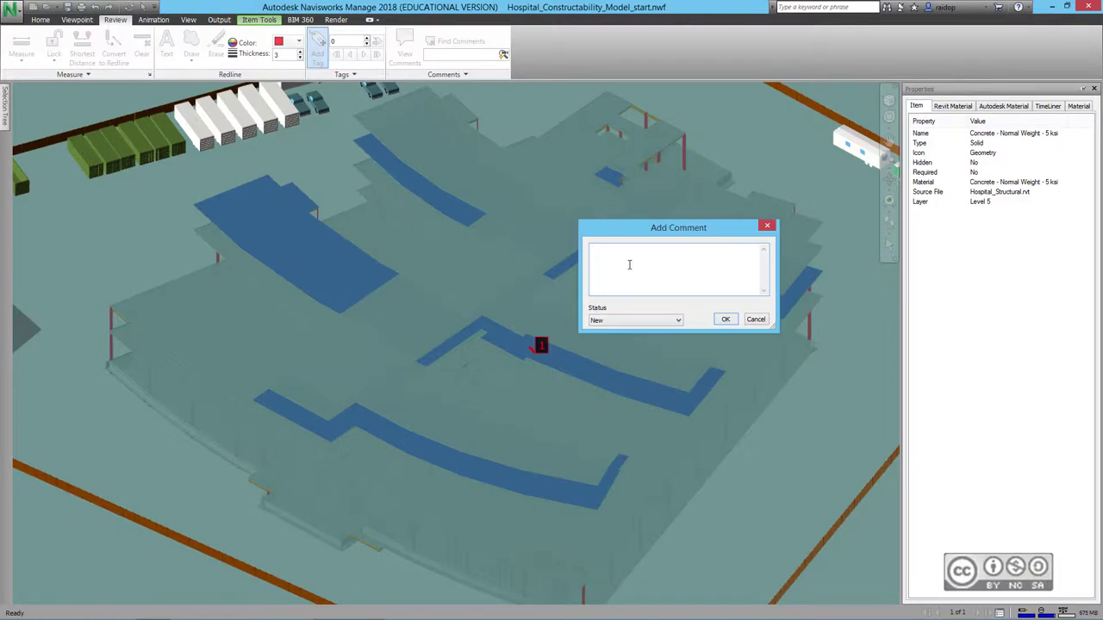
pyautogui.write('Jagada põrand')
pyautogui.write('a valudeks.')
pyautogui.click(725, 320)
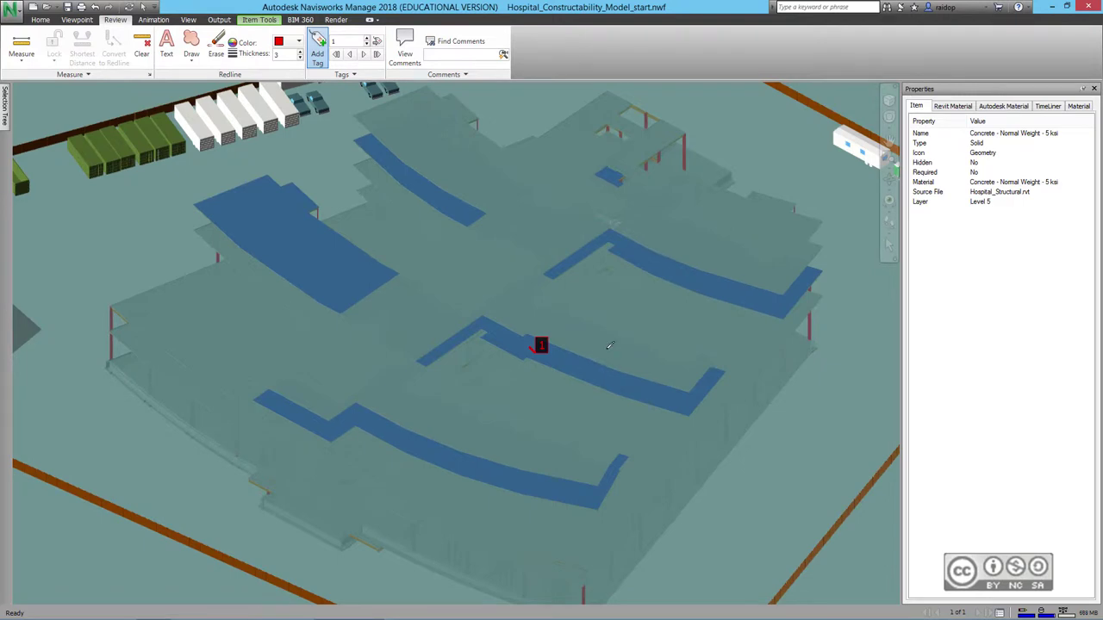
pyautogui.click(73, 19)
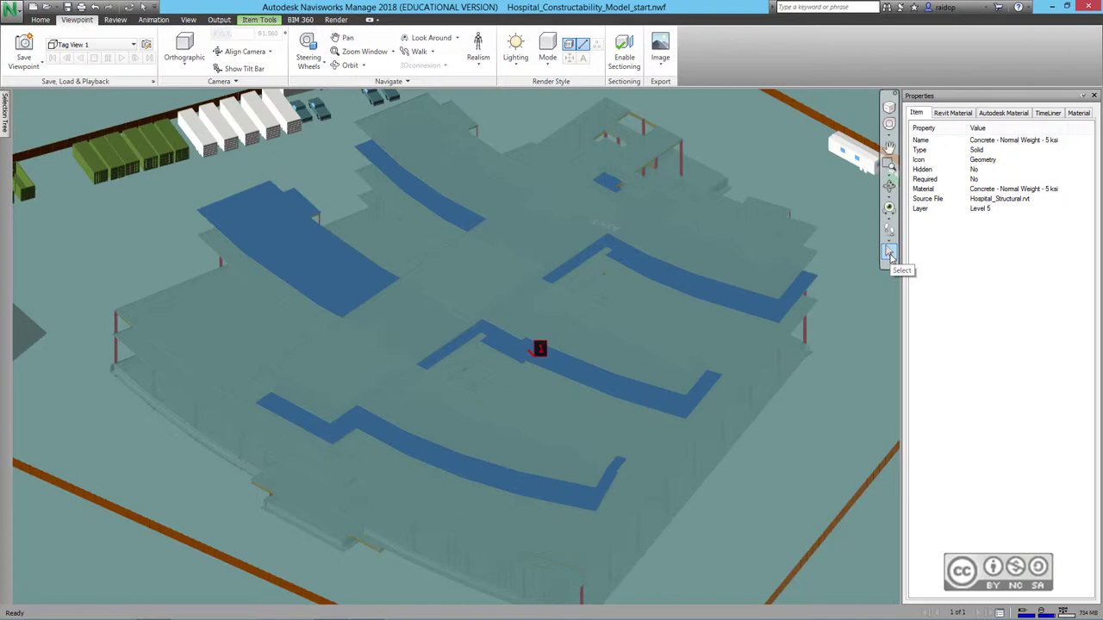
pyautogui.moveTo(736, 468)
pyautogui.keyDown('shift'); pyautogui.mouseDown(button='middle')
pyautogui.moveTo(764, 428)
pyautogui.moveTo(428, 360)
pyautogui.moveTo(445, 302)
pyautogui.mouseUp(button='middle'); pyautogui.keyUp('shift')
# Append Hospital_Architectural.rvt to the site model
pyautogui.click(39, 20)
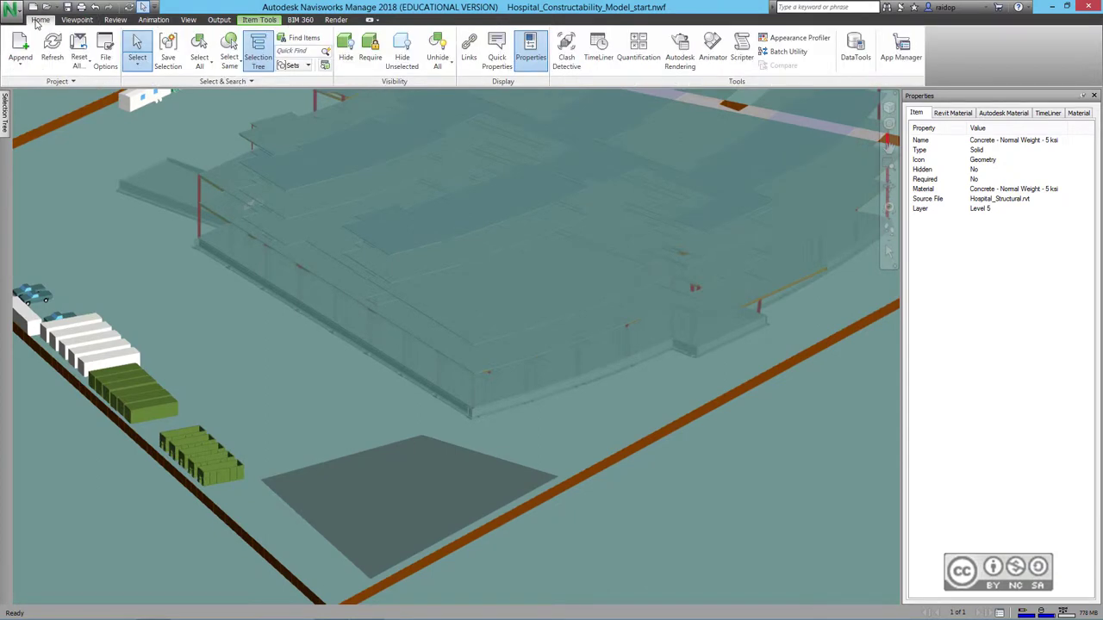
pyautogui.click(20, 48)
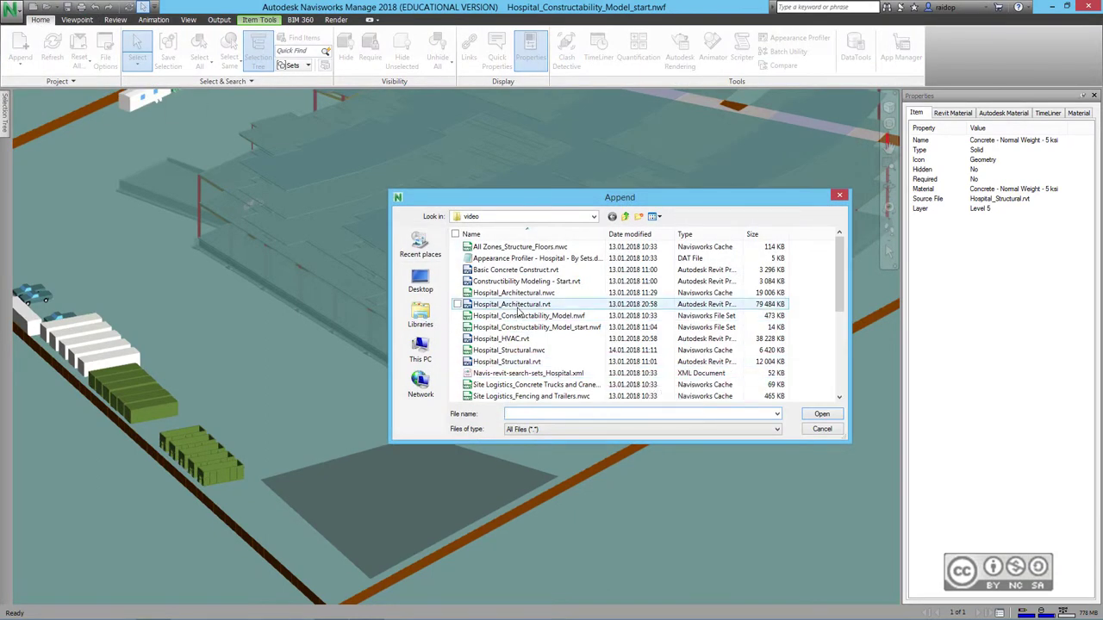
pyautogui.click(519, 307)
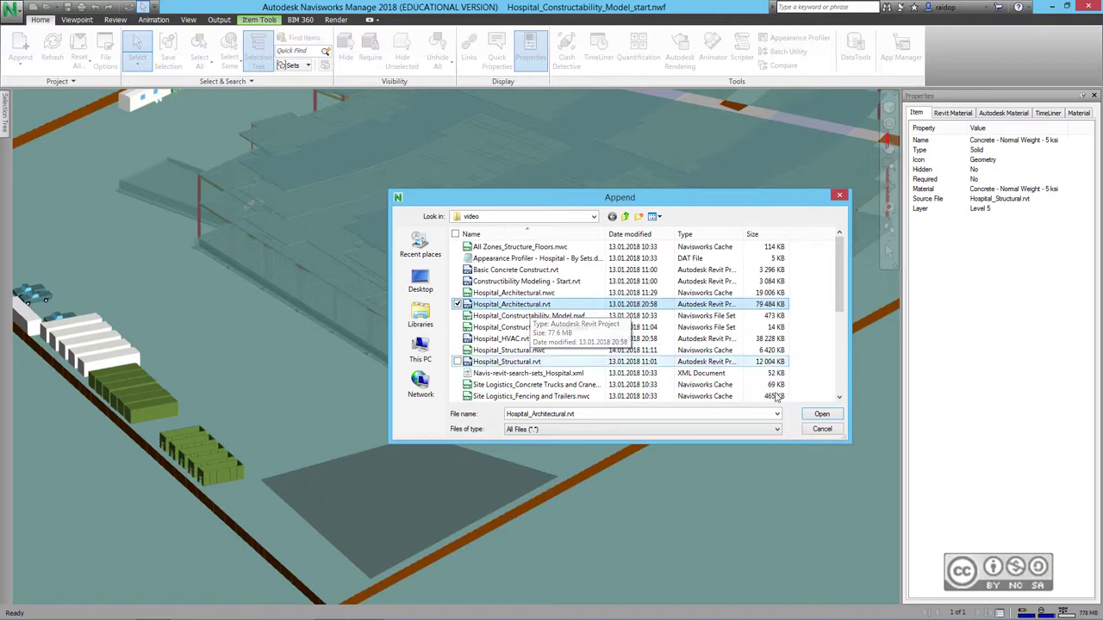
pyautogui.doubleClick(527, 306)
# Zoom toward the courtyard building and select its lower Masonry - Brick wall
pyautogui.scroll(2, 542, 420)
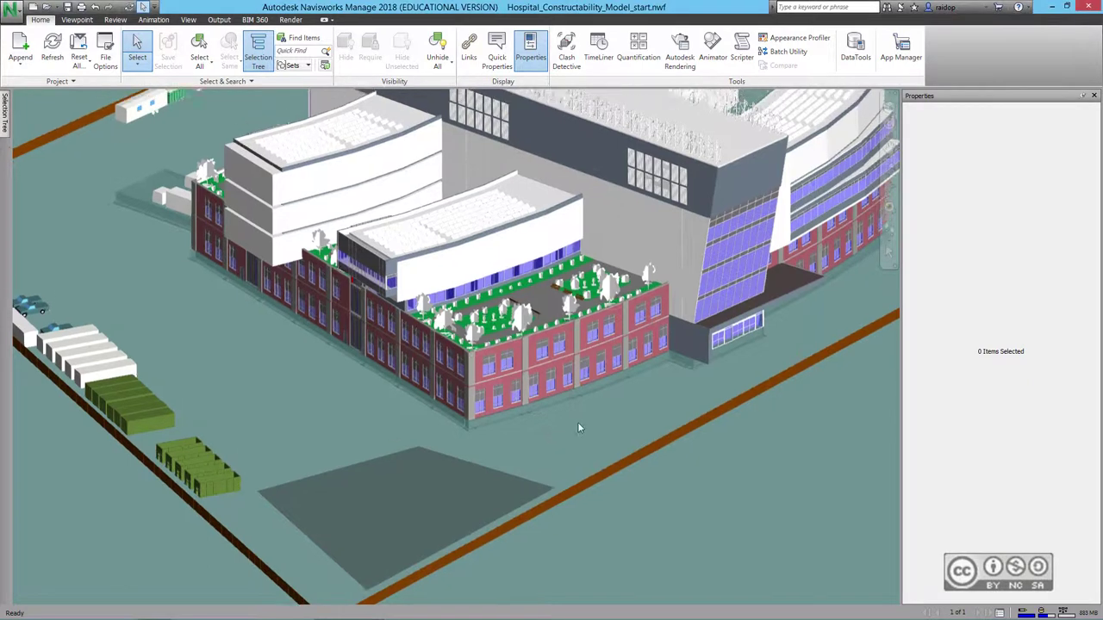
pyautogui.scroll(2, 577, 422)
pyautogui.scroll(2, 578, 406)
pyautogui.scroll(2, 578, 406)
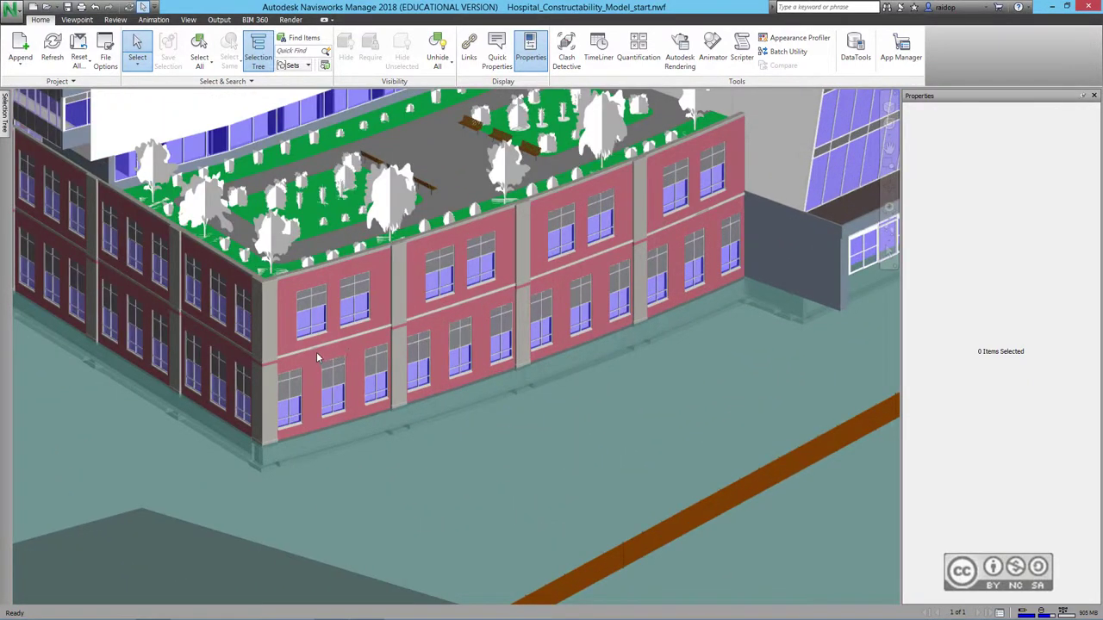
pyautogui.click(309, 362)
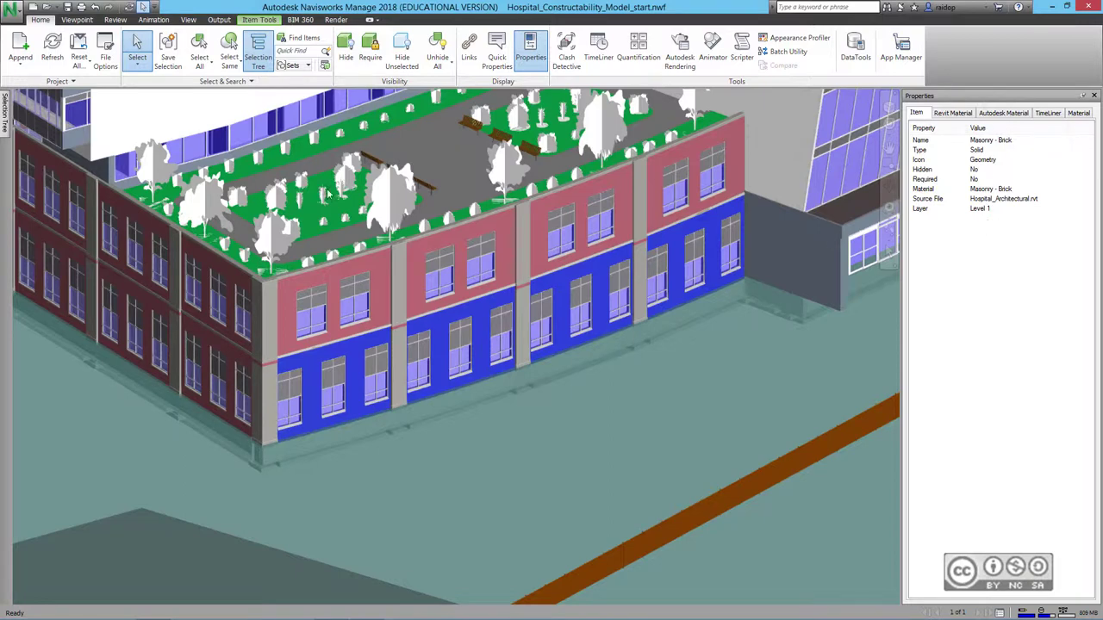
# Tag the brick wall with 'Jagada osadeks, ehitustegevuste järjestamiseks ning koordineerimiseks.'
pyautogui.click(7, 121)
pyautogui.click(116, 21)
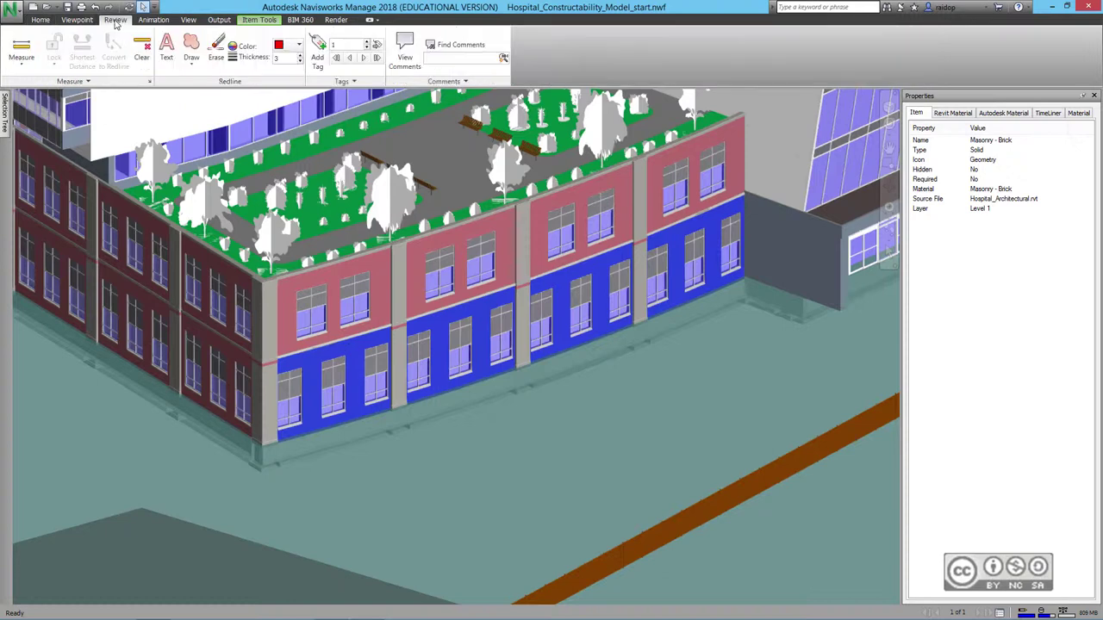
pyautogui.click(317, 50)
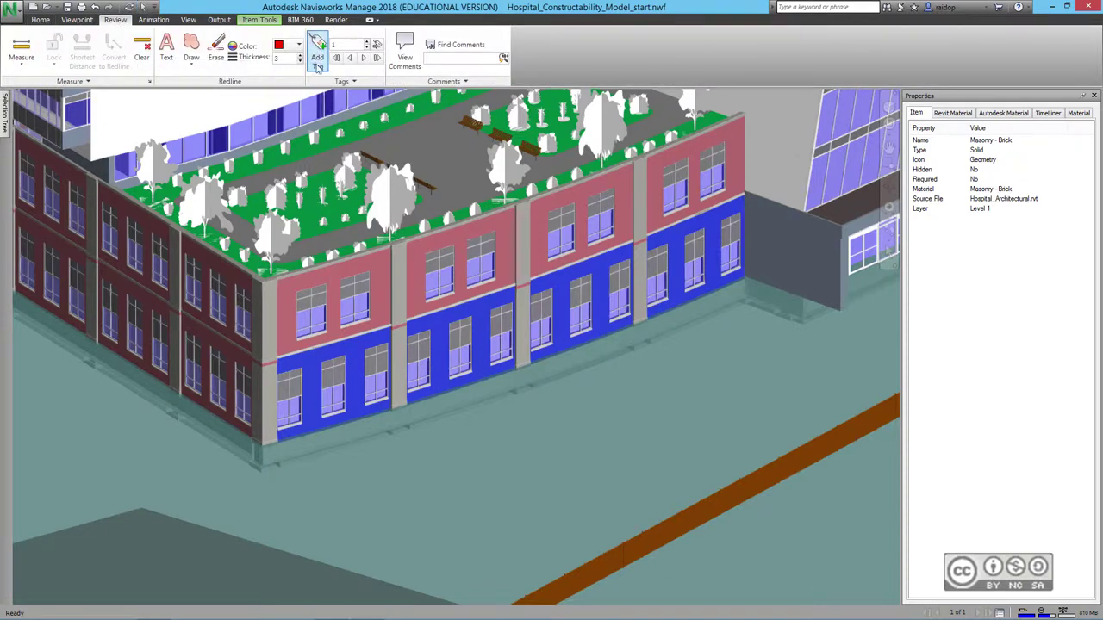
pyautogui.click(355, 356)
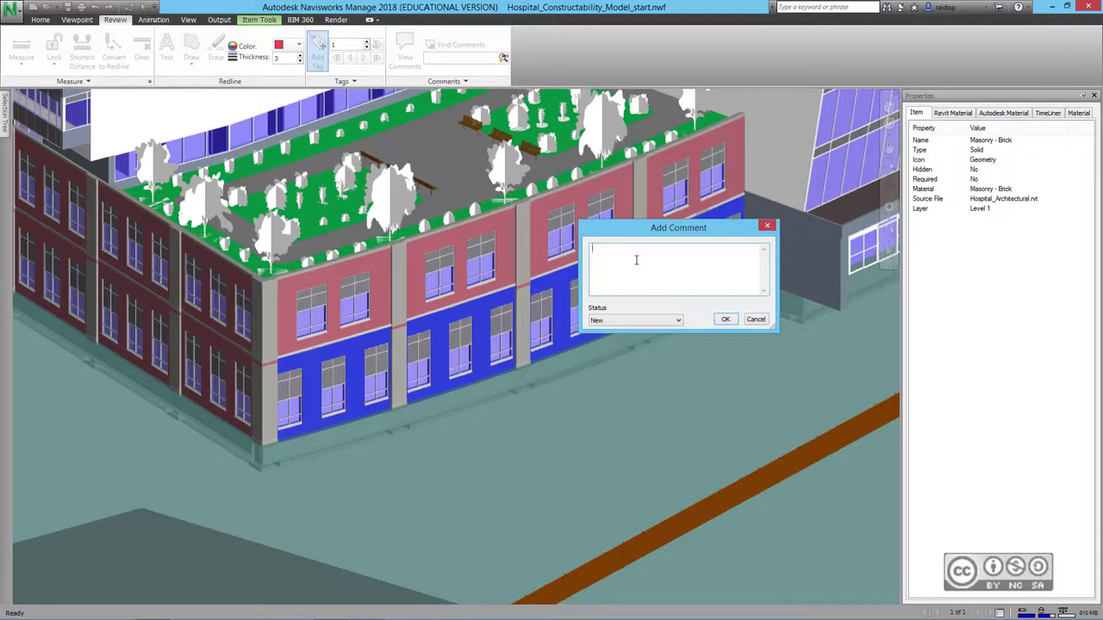
pyautogui.write('Jagada osadeks, ')
pyautogui.write('ehitustegevuste jär')
pyautogui.write('jestamiseks ning koordineerimiseks.')
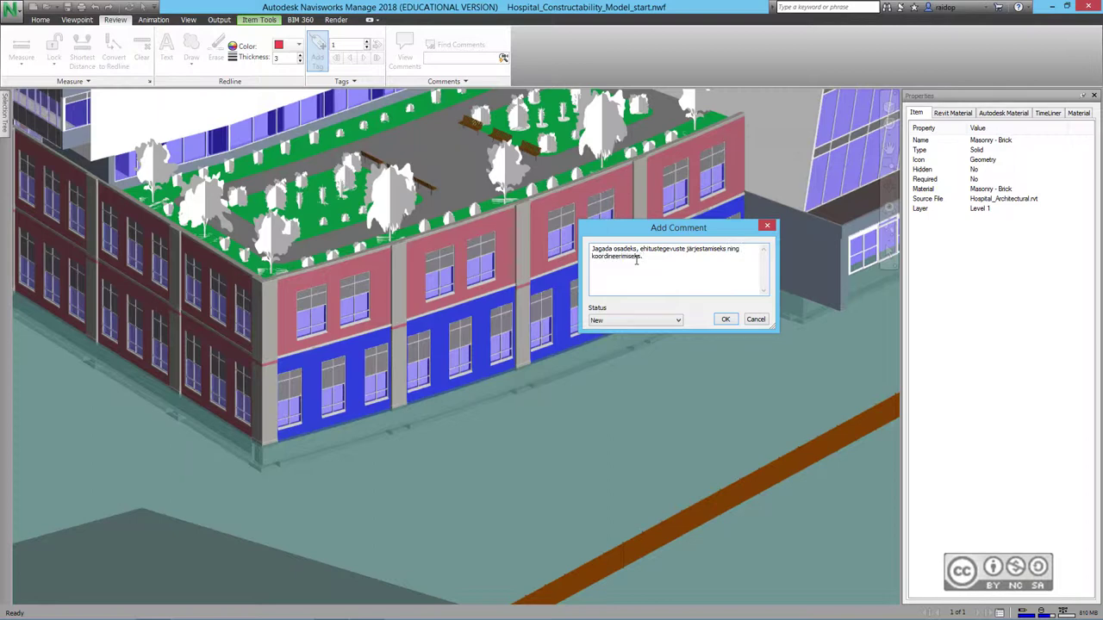
pyautogui.click(725, 320)
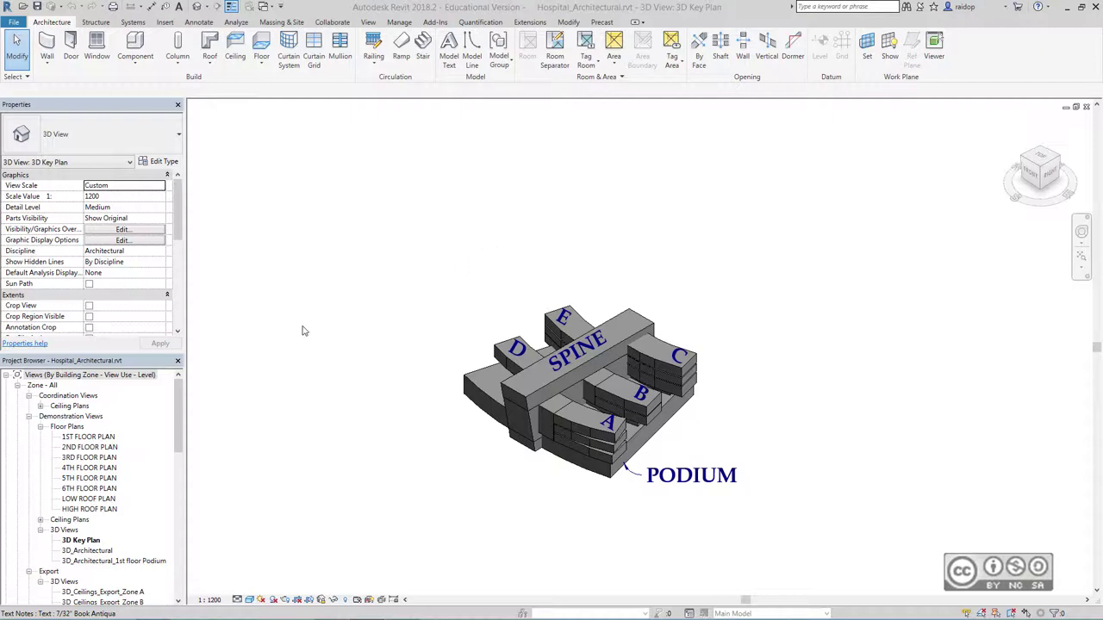
# Open the 3D_Architectural view and turn the building to another corner
pyautogui.click(181, 440)
pyautogui.click(82, 553)
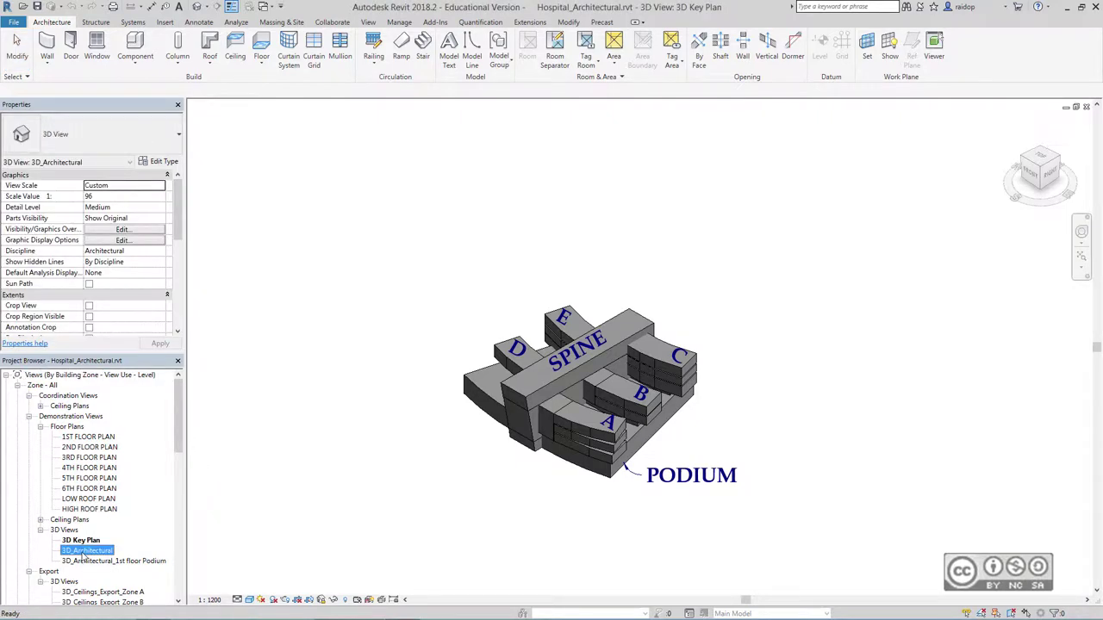
pyautogui.doubleClick(84, 552)
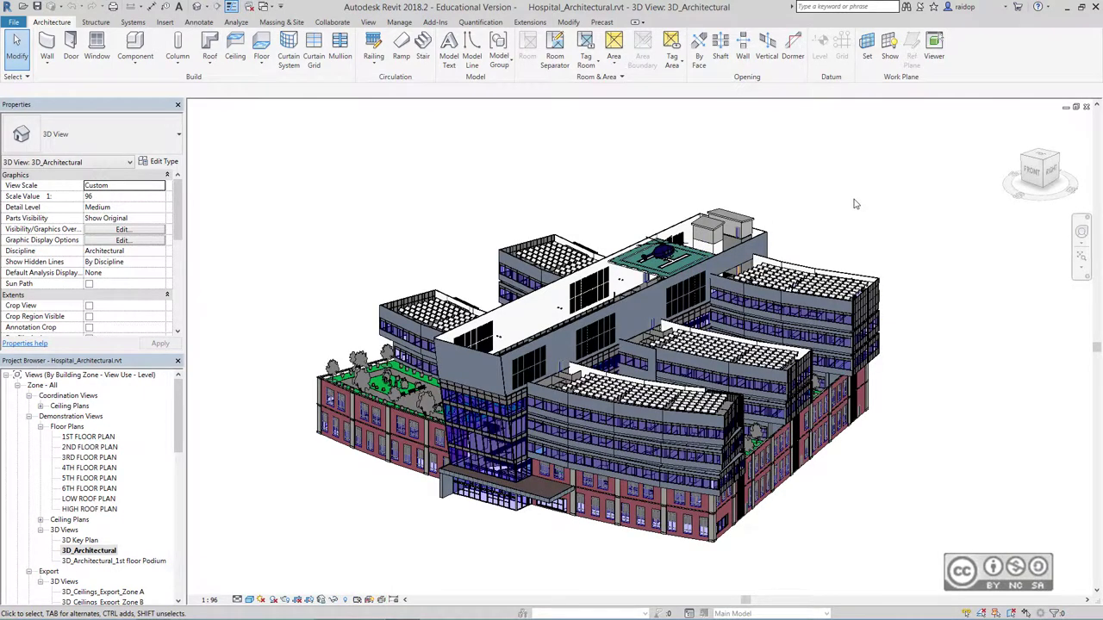
pyautogui.moveTo(1040, 169)
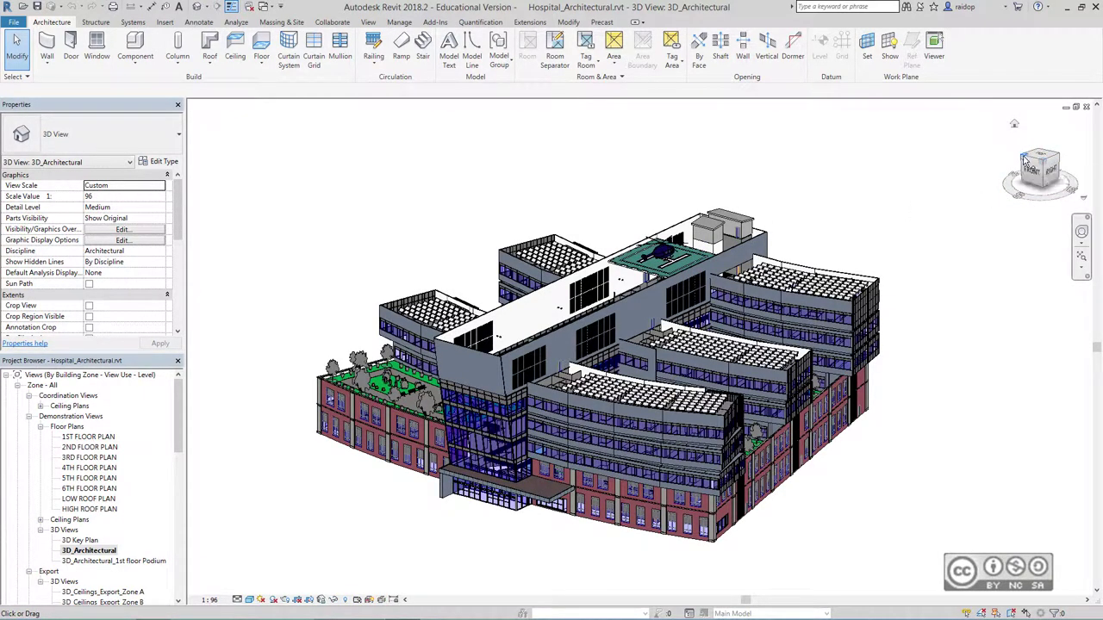
pyautogui.click(1025, 164)
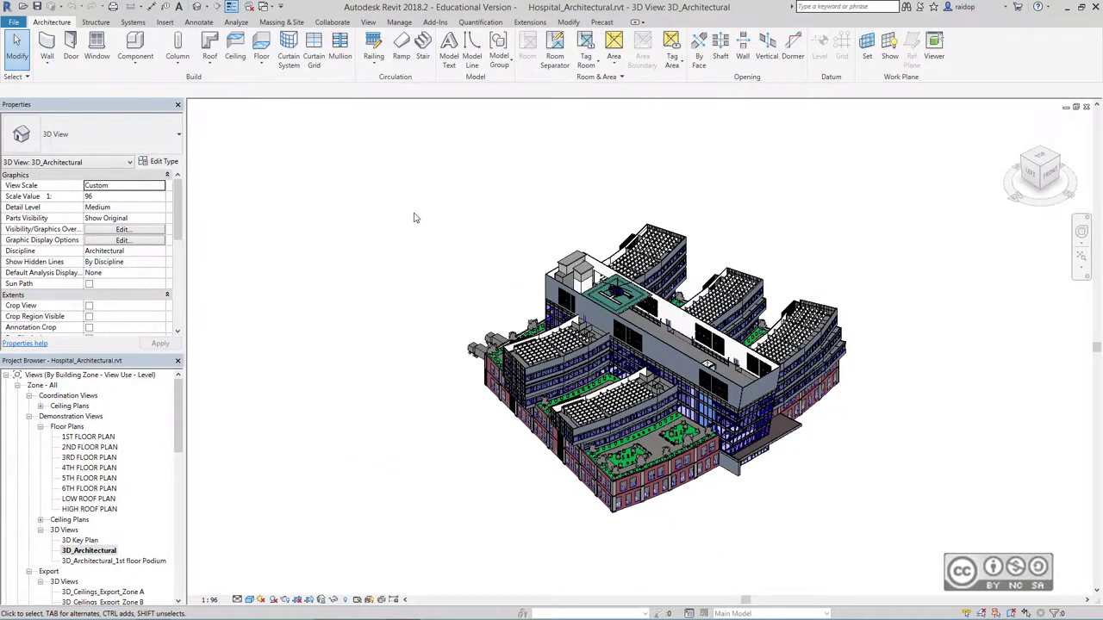
# Open the Hospital_Structural.rvt model
pyautogui.hotkey('ctrl', 'o')
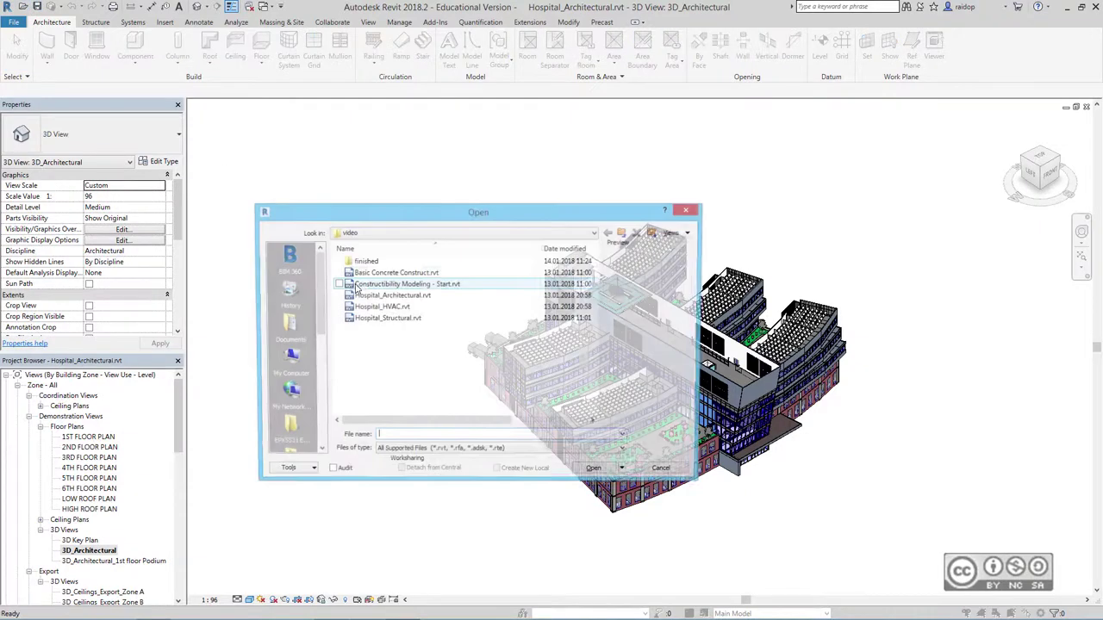
pyautogui.click(386, 318)
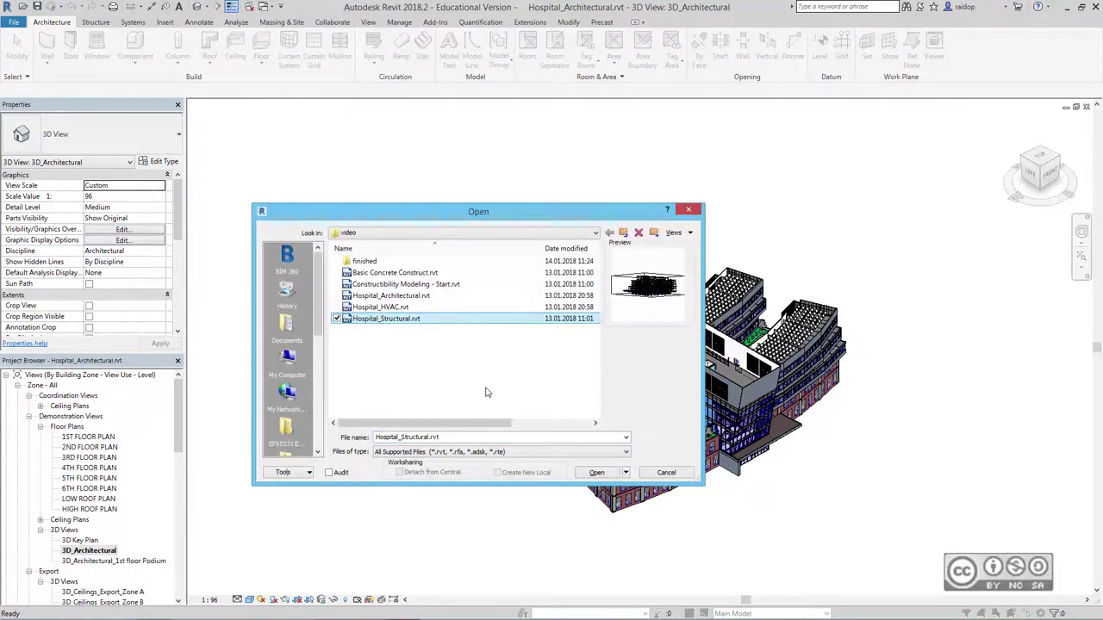
pyautogui.click(603, 473)
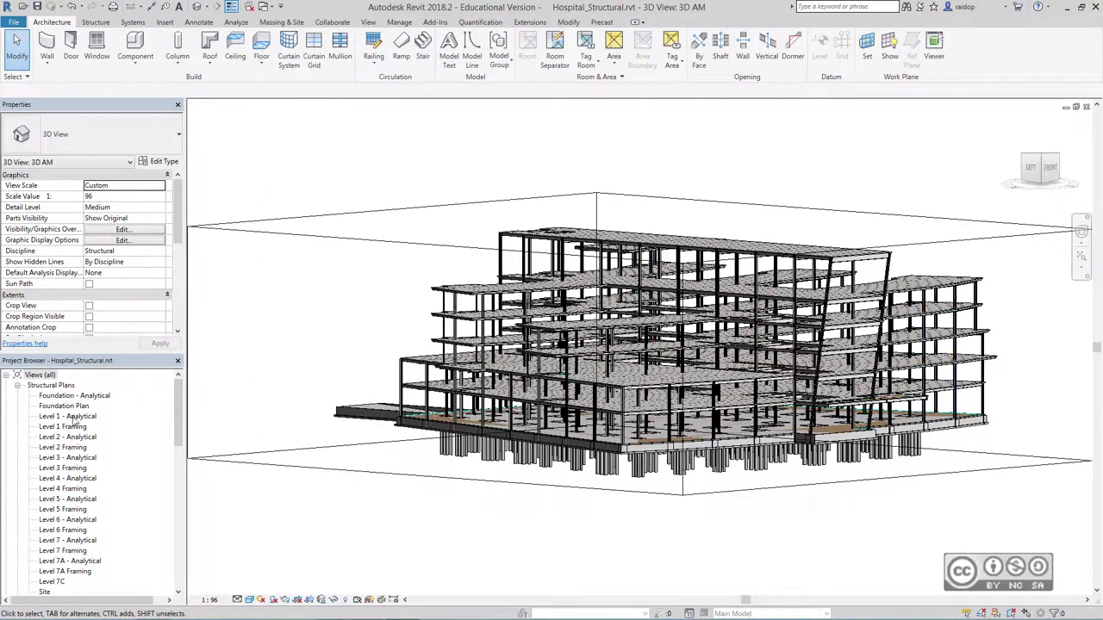
# Display the Foundation Plan, then the default 3D view of the structure
pyautogui.click(49, 408)
pyautogui.doubleClick(52, 406)
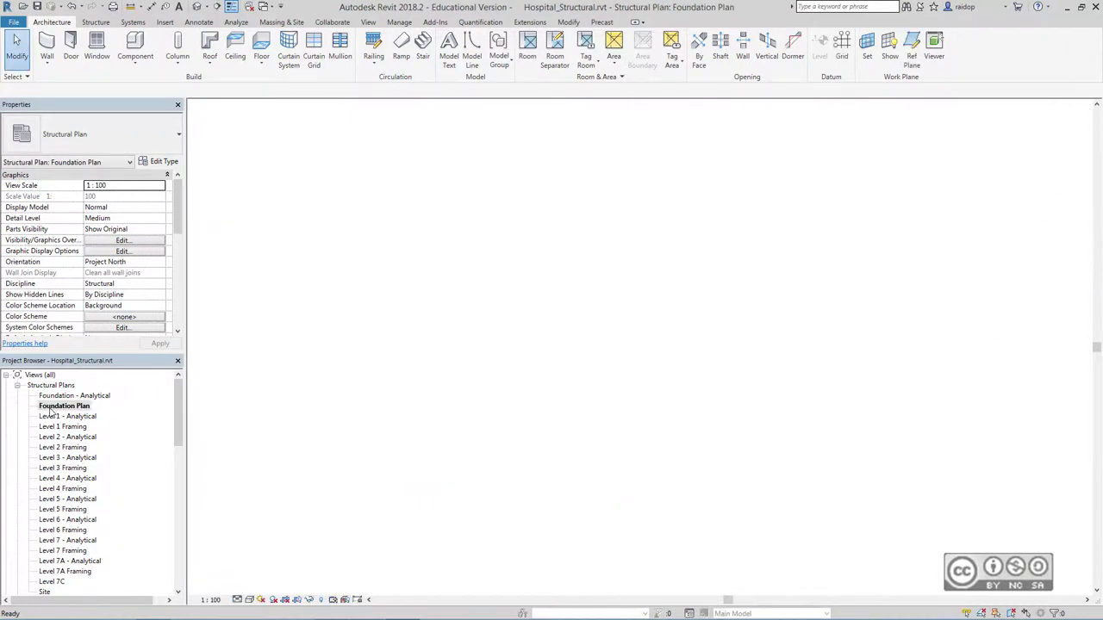
pyautogui.click(206, 7)
pyautogui.click(205, 16)
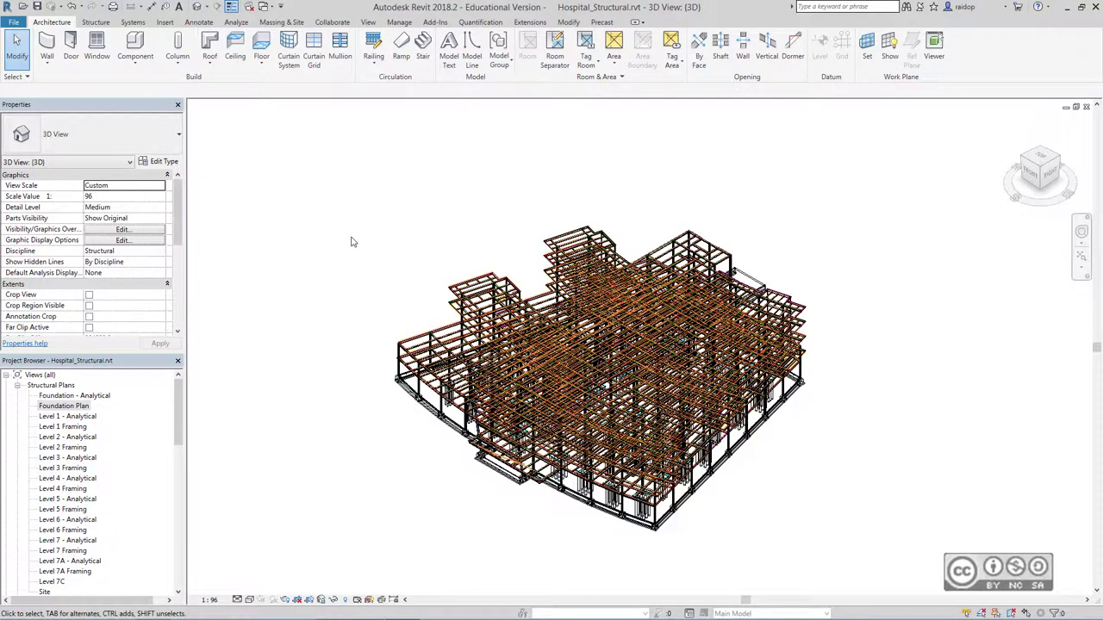
pyautogui.moveTo(1042, 171)
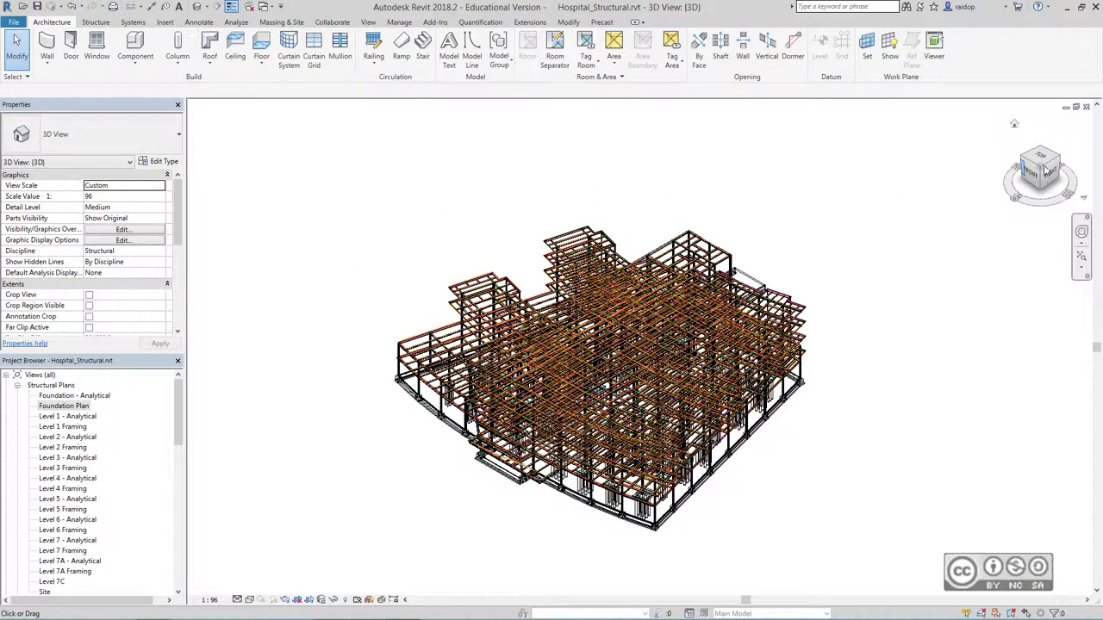
# Orient the 3D view to Foundation Plan and trim the section box to a pile-cap strip
pyautogui.rightClick(1043, 165)
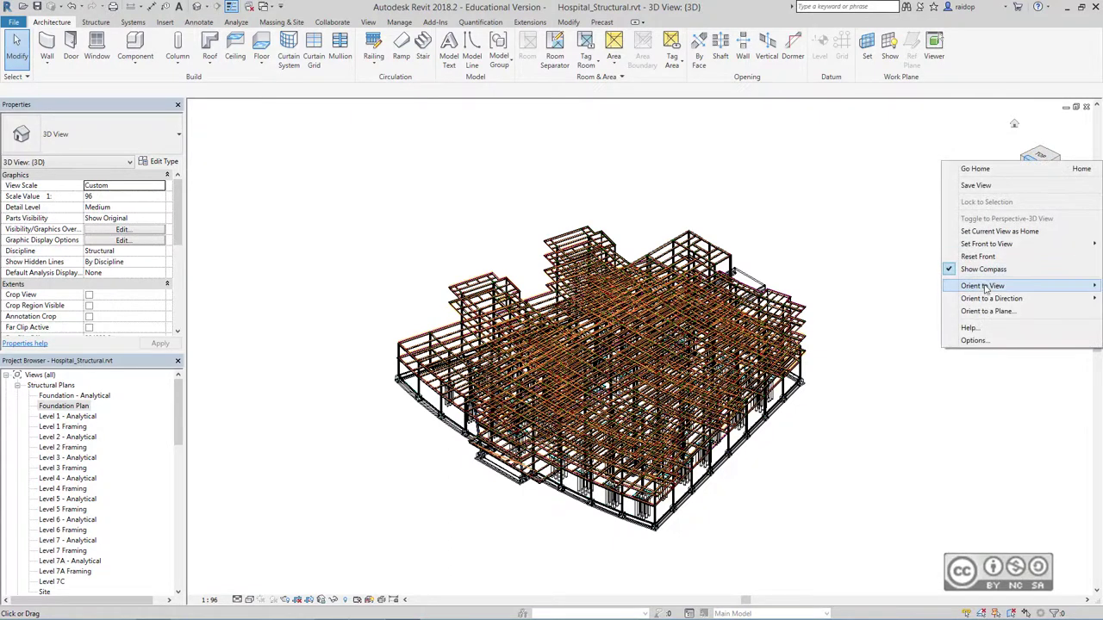
pyautogui.moveTo(982, 285)
pyautogui.moveTo(910, 285)
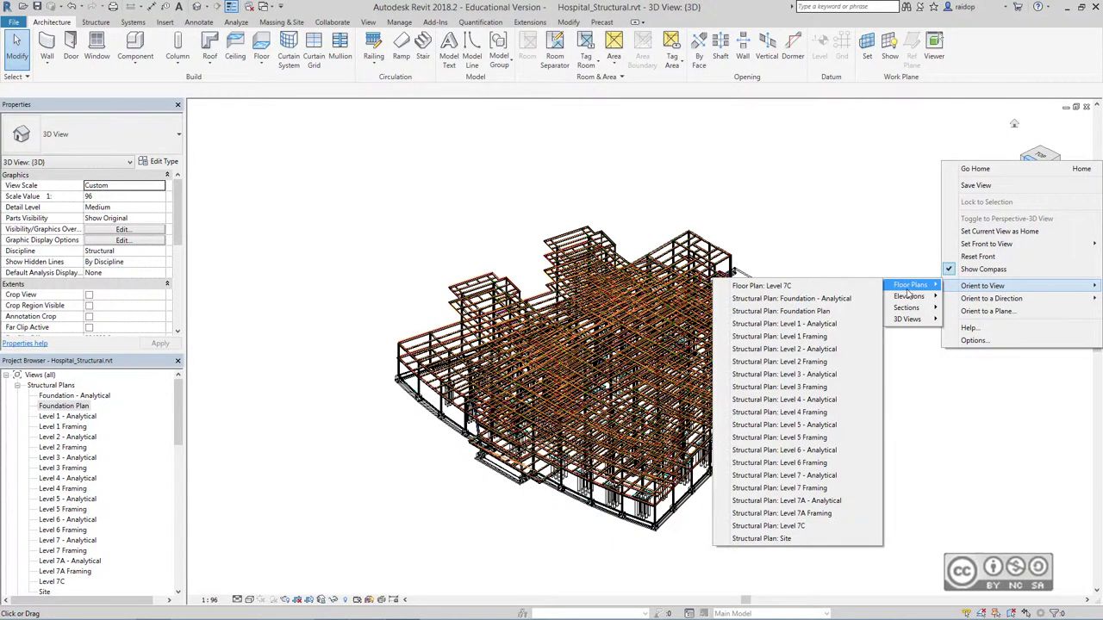
pyautogui.click(764, 311)
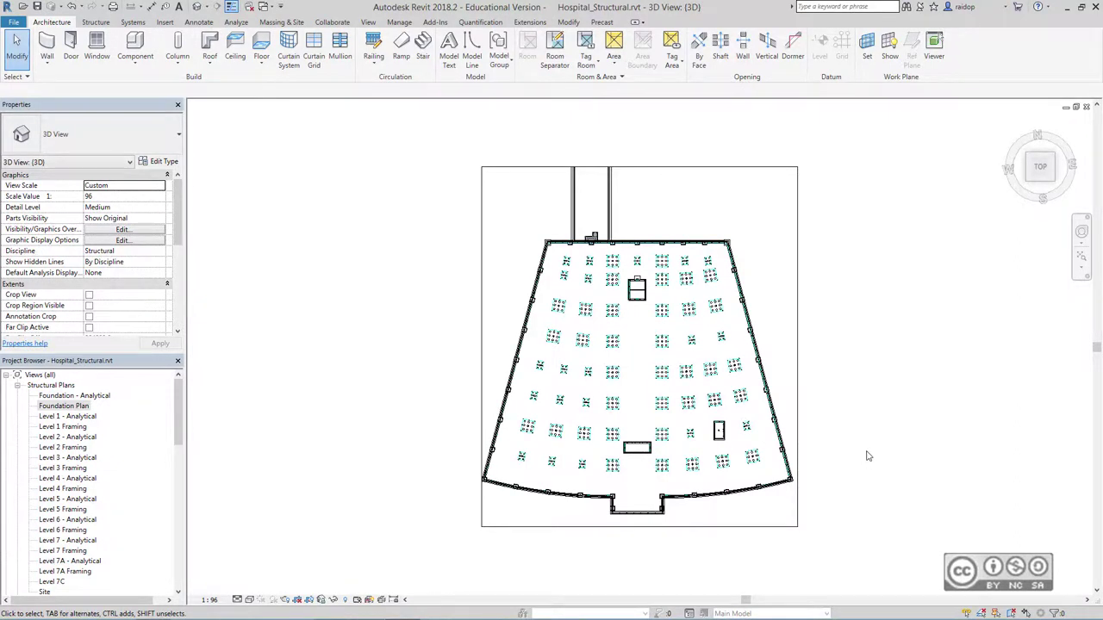
pyautogui.click(798, 412)
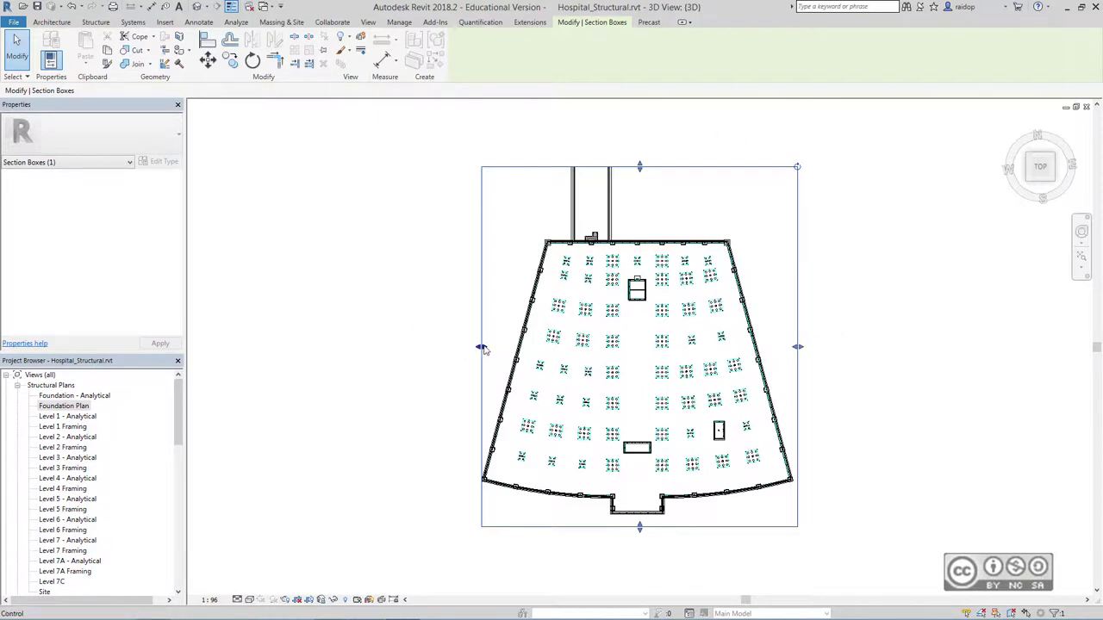
pyautogui.moveTo(480, 347); pyautogui.dragTo(601, 347)
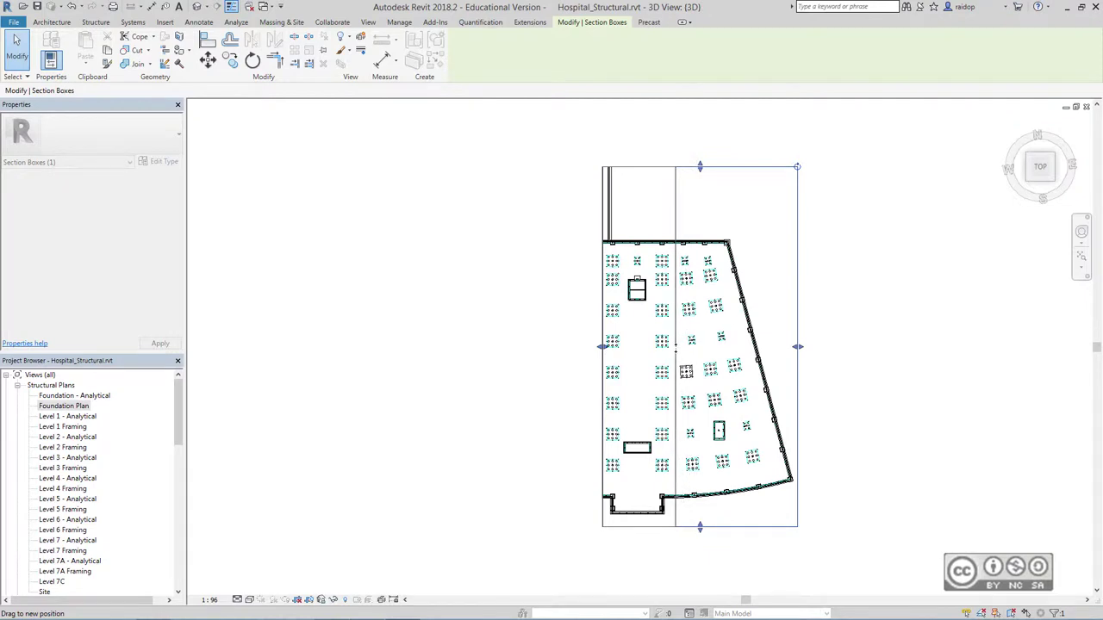
pyautogui.moveTo(676, 347); pyautogui.dragTo(675, 348)
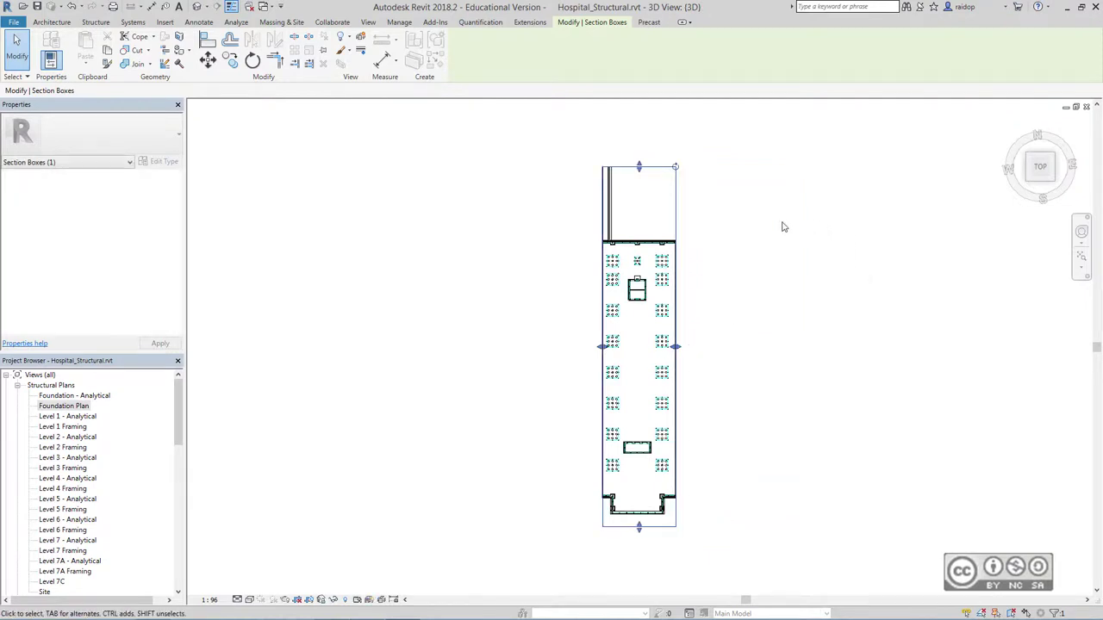
pyautogui.moveTo(1054, 184)
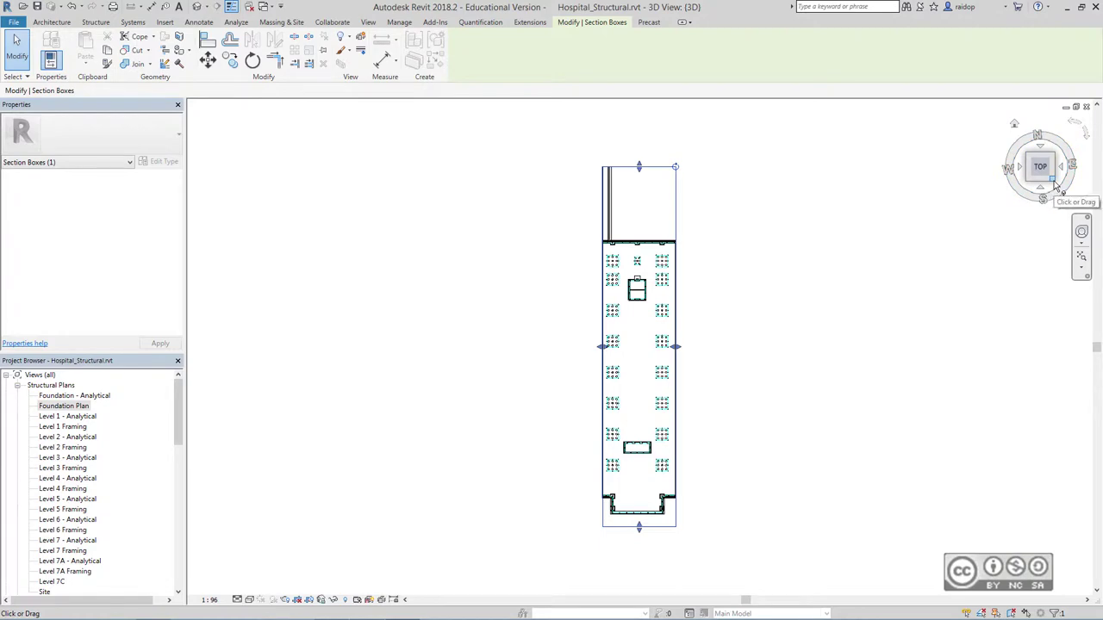
pyautogui.click(1054, 184)
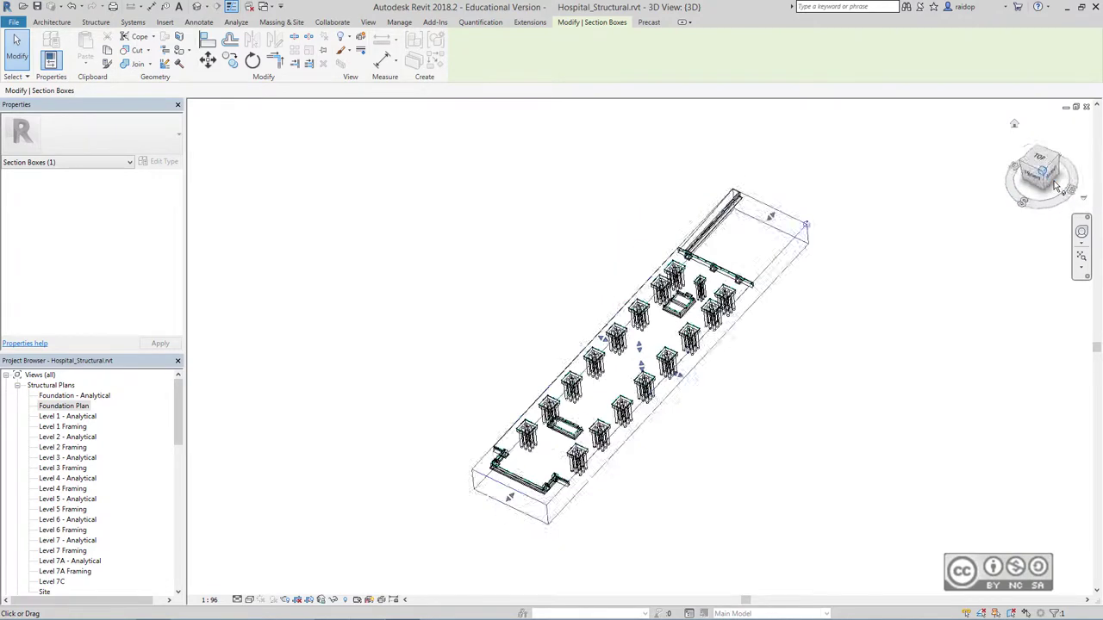
# Rename the {3D} view to '3D Export - Foundations - Zone A'
pyautogui.click(530, 284)
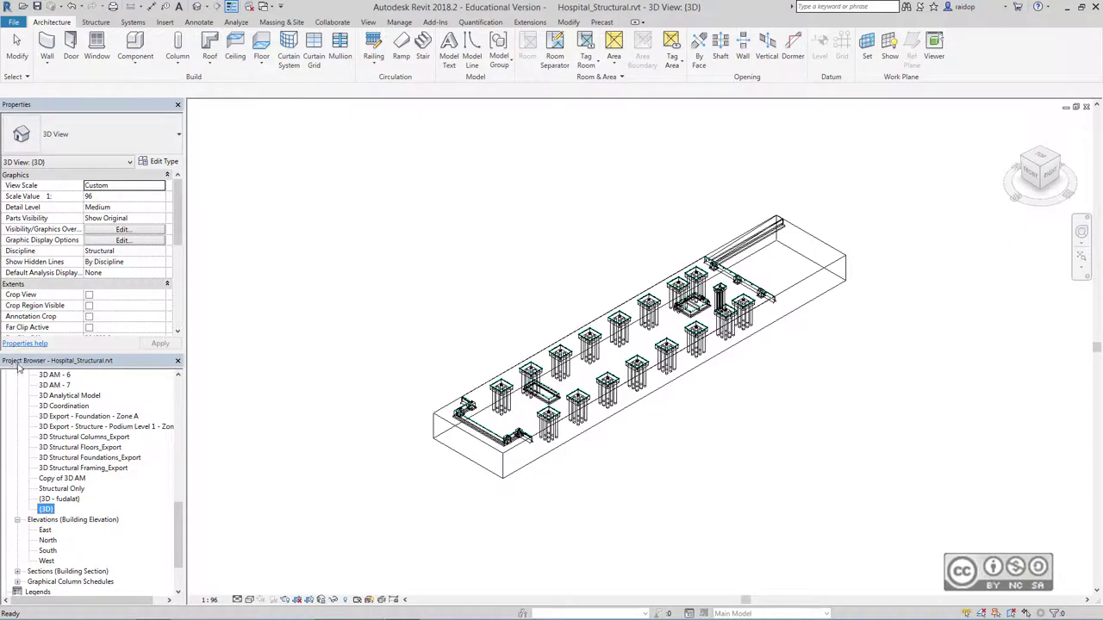
pyautogui.rightClick(47, 514)
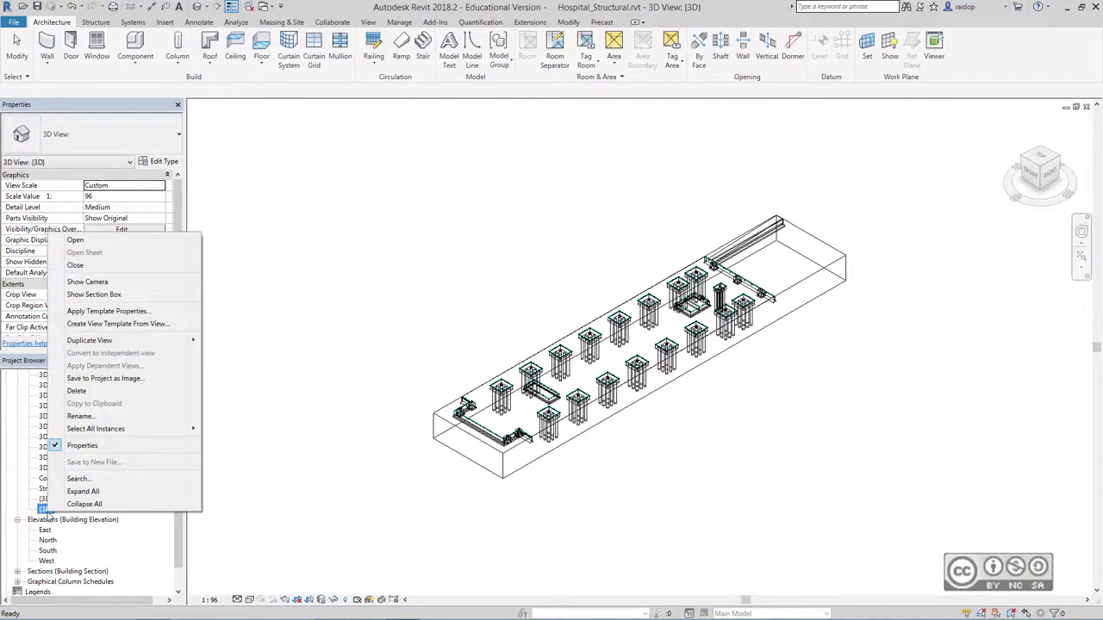
pyautogui.click(120, 415)
pyautogui.write('3D')
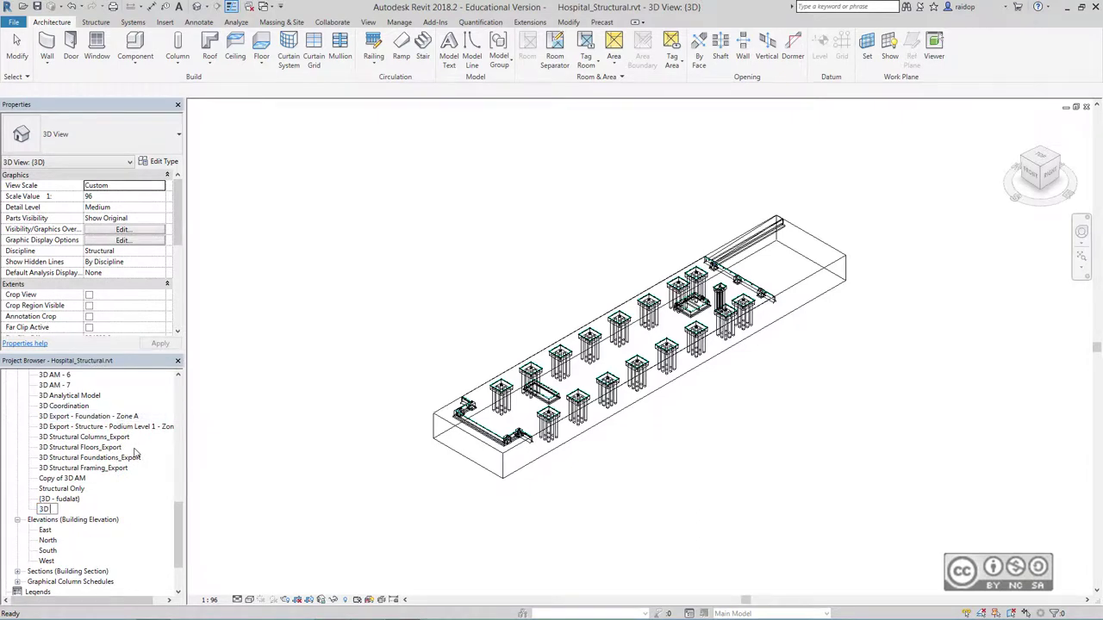
pyautogui.write(' Export - F')
pyautogui.write('oundations - Zone')
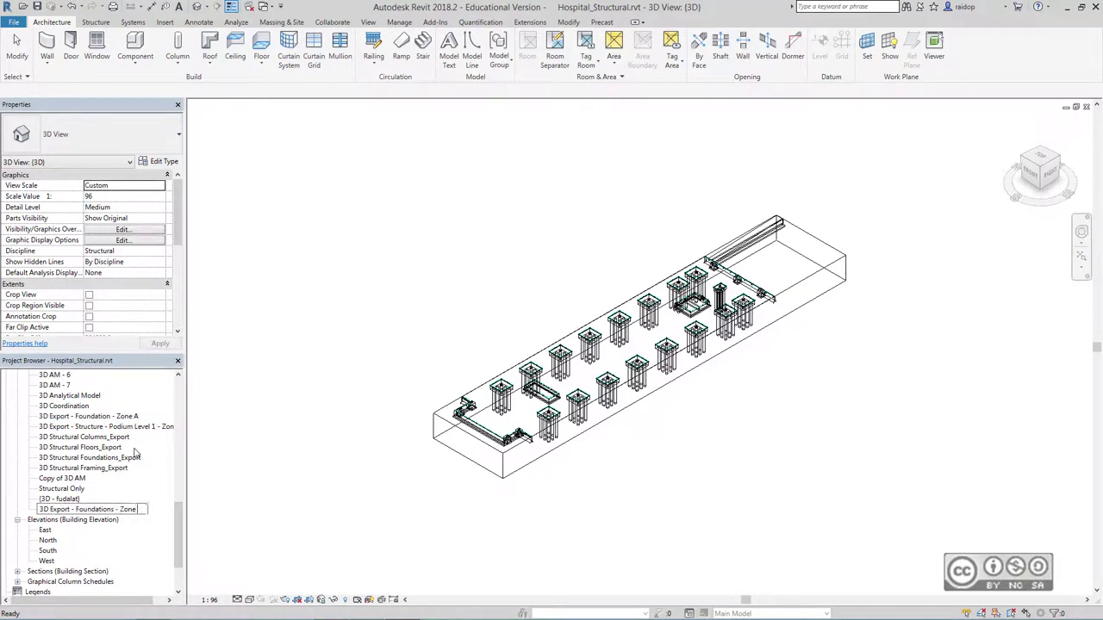
pyautogui.write(' A')
pyautogui.press('Return')
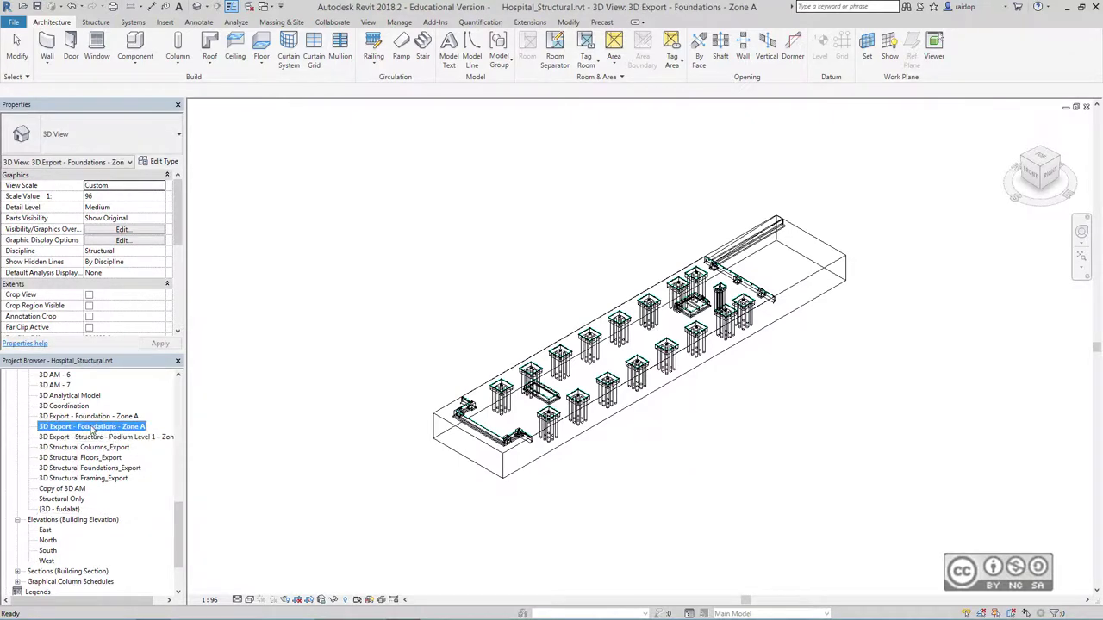
# Duplicate that view and rename the copy '3D Export - Framing - Level 1 - Zone A'
pyautogui.rightClick(86, 426)
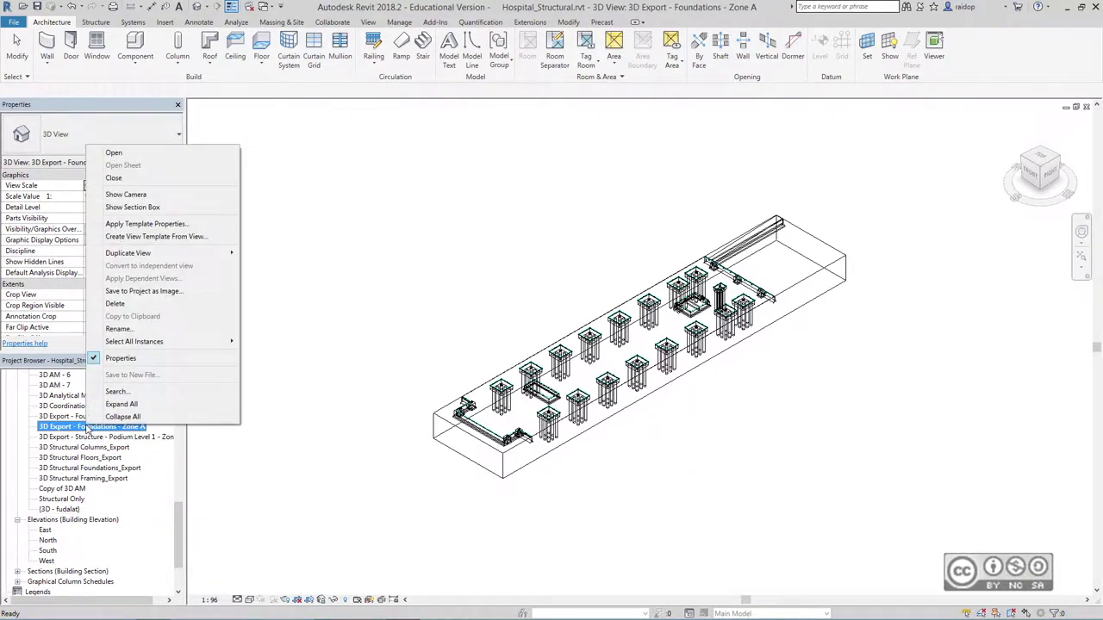
pyautogui.moveTo(127, 252)
pyautogui.click(269, 255)
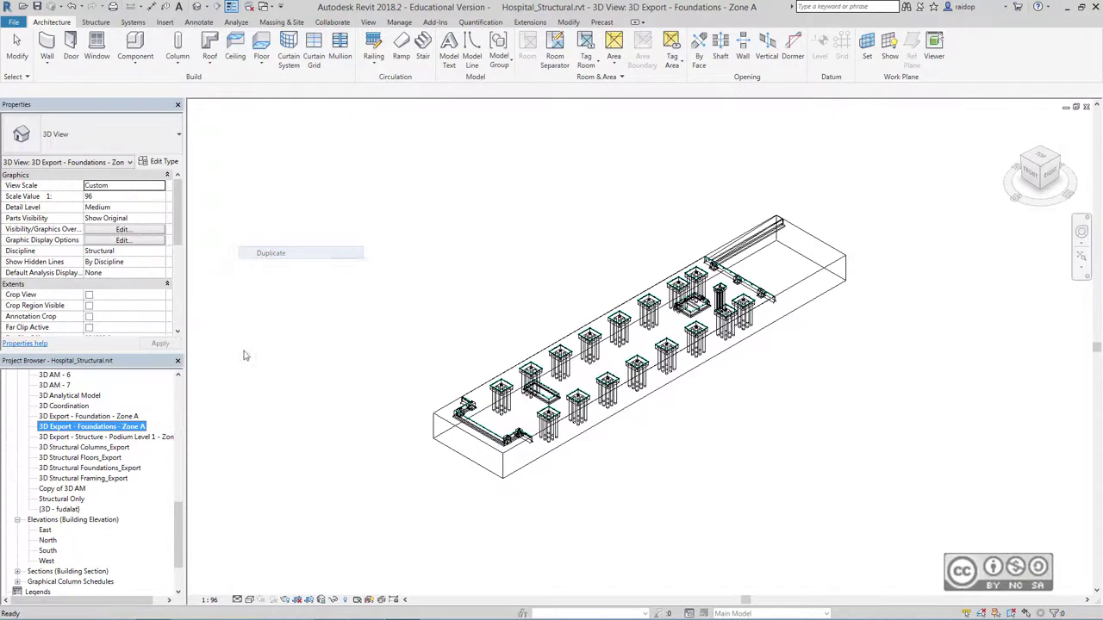
pyautogui.rightClick(148, 437)
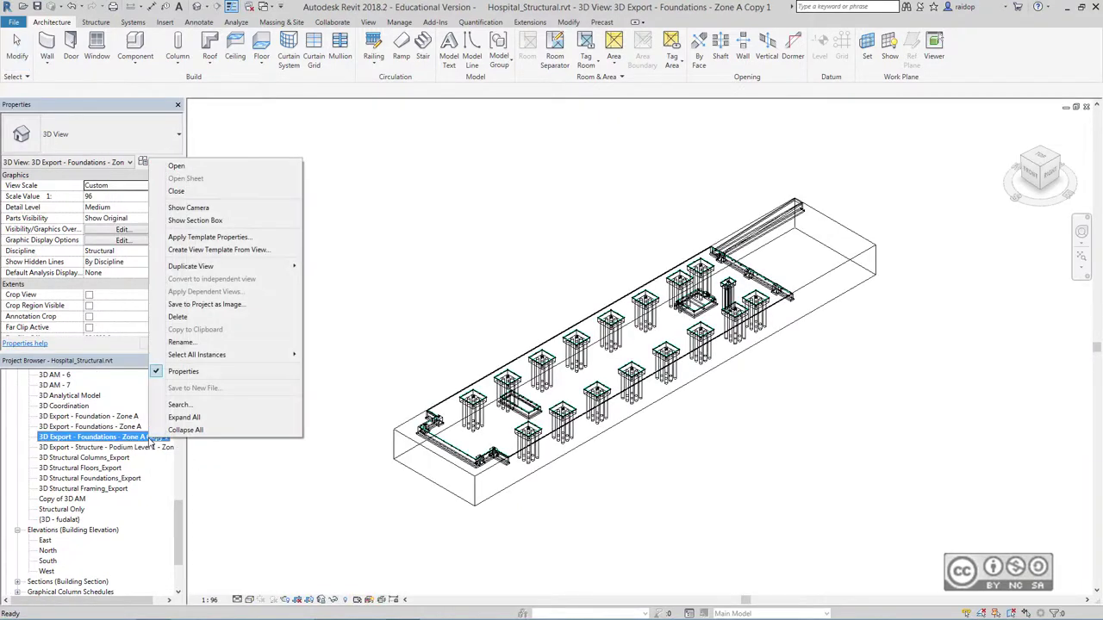
pyautogui.click(177, 343)
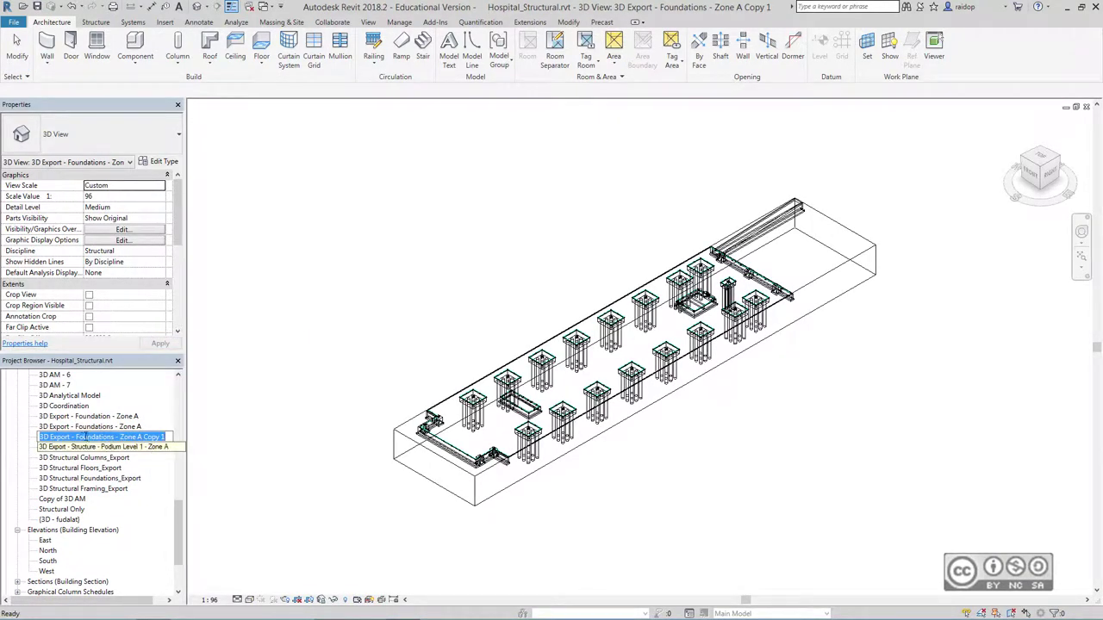
pyautogui.doubleClick(77, 437)
pyautogui.write('Framing')
pyautogui.moveTo(115, 436); pyautogui.dragTo(164, 436)
pyautogui.write('Level 1')
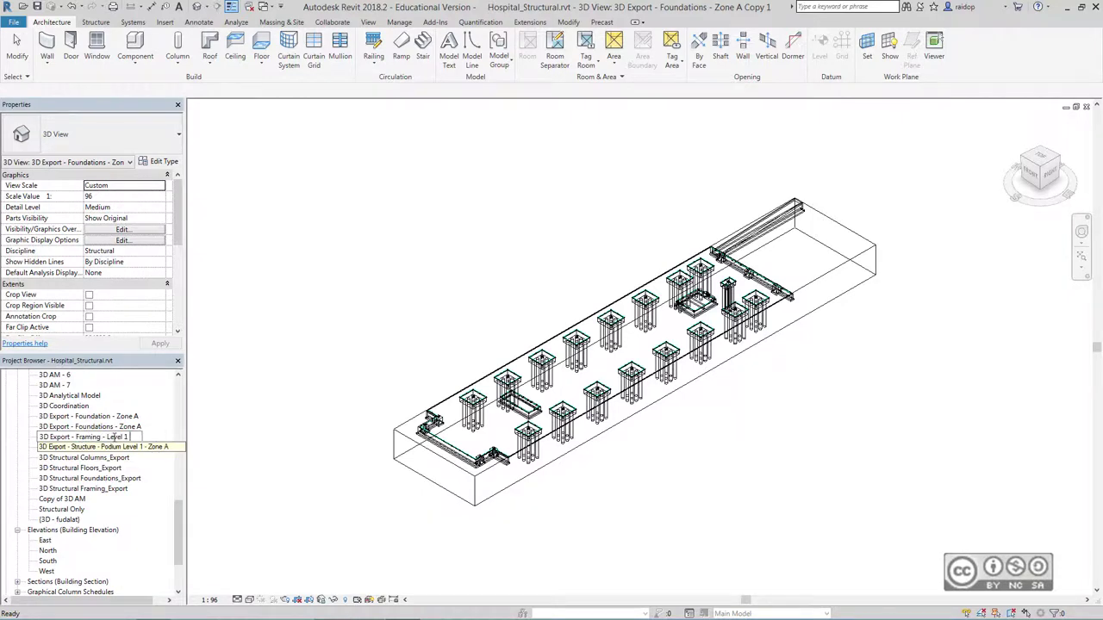
pyautogui.write(' - Zone A')
pyautogui.press('Return')
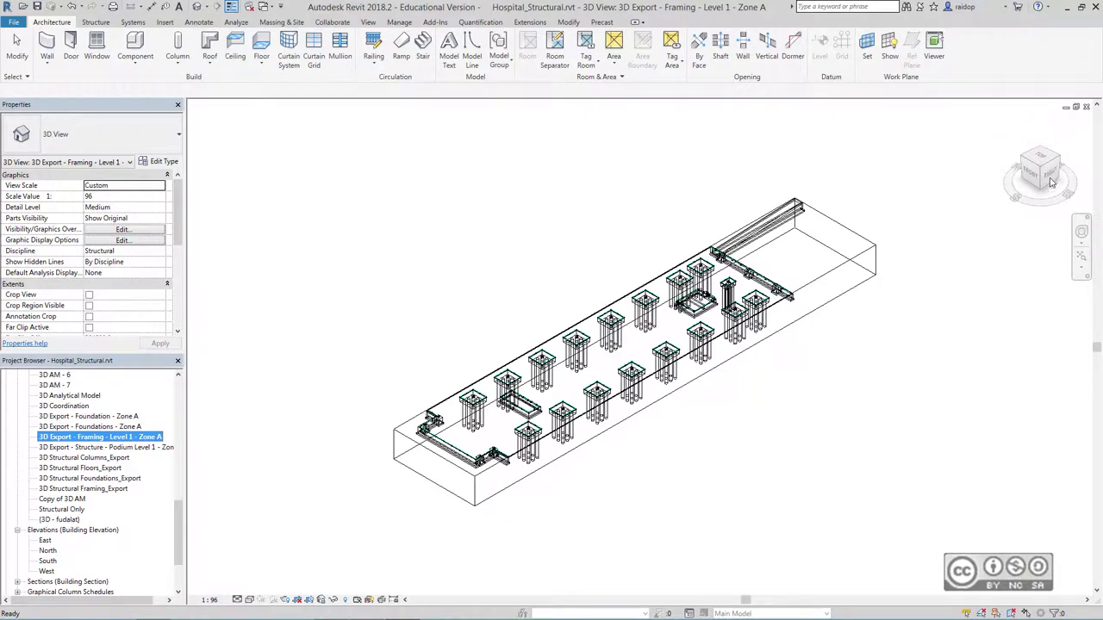
pyautogui.press('Escape')
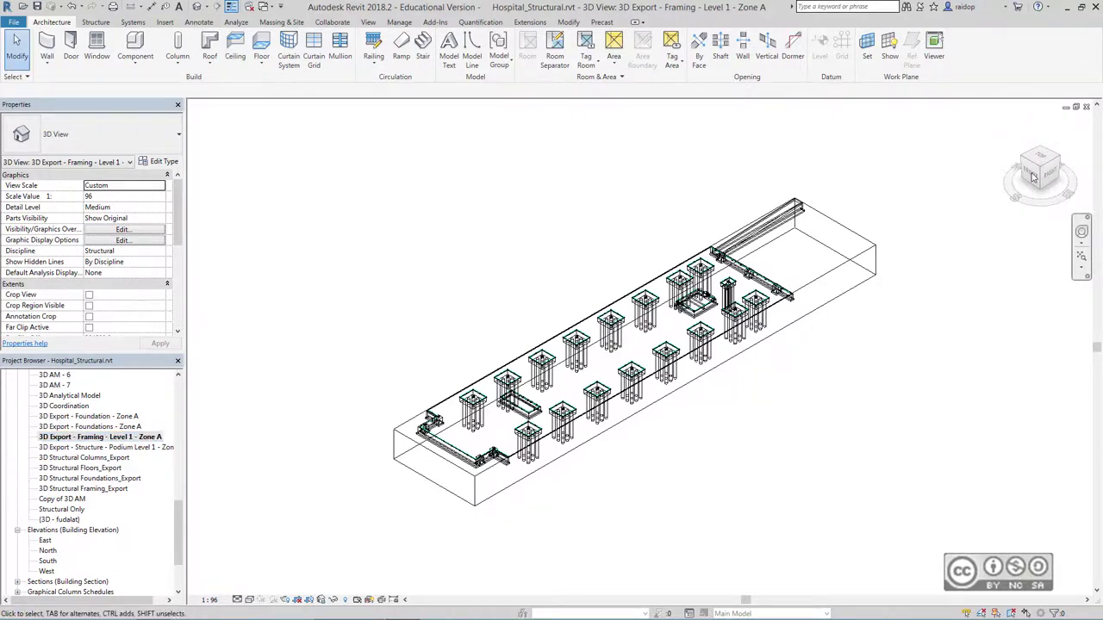
# From the front, raise and narrow the section box around the Level 1 framing, then return to isometric
pyautogui.click(1032, 177)
pyautogui.click(630, 302)
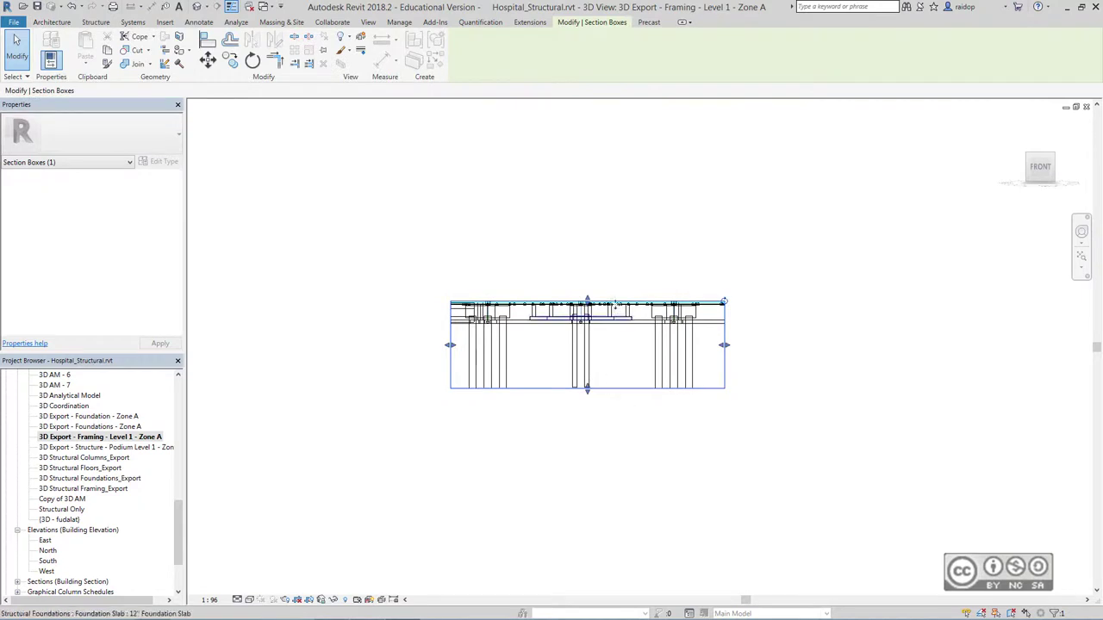
pyautogui.moveTo(624, 295); pyautogui.dragTo(625, 180)
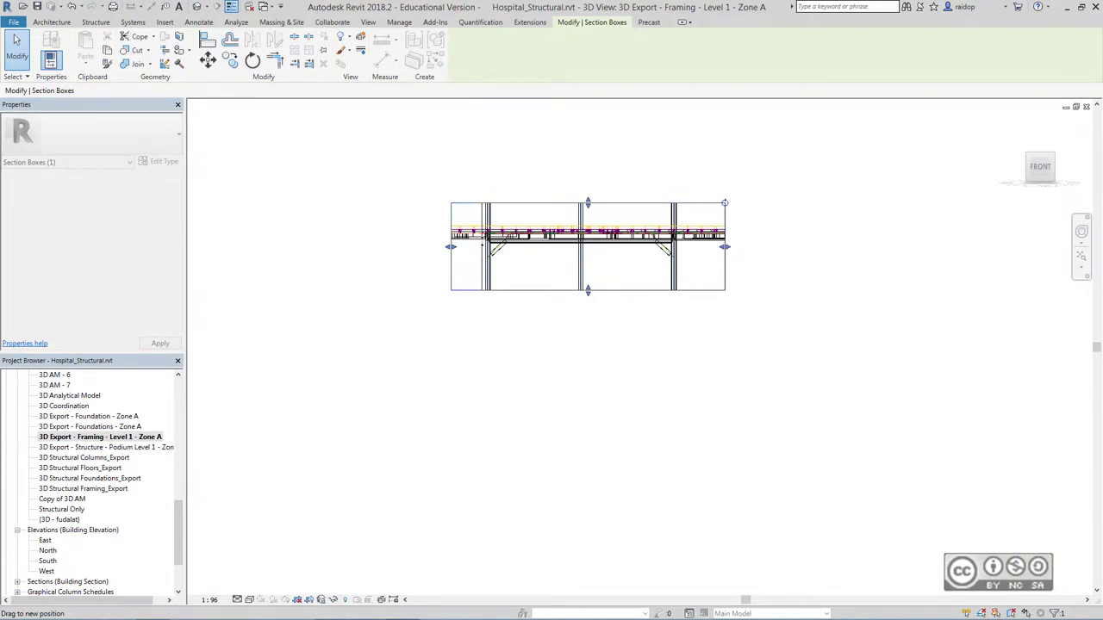
pyautogui.moveTo(483, 246); pyautogui.dragTo(483, 245)
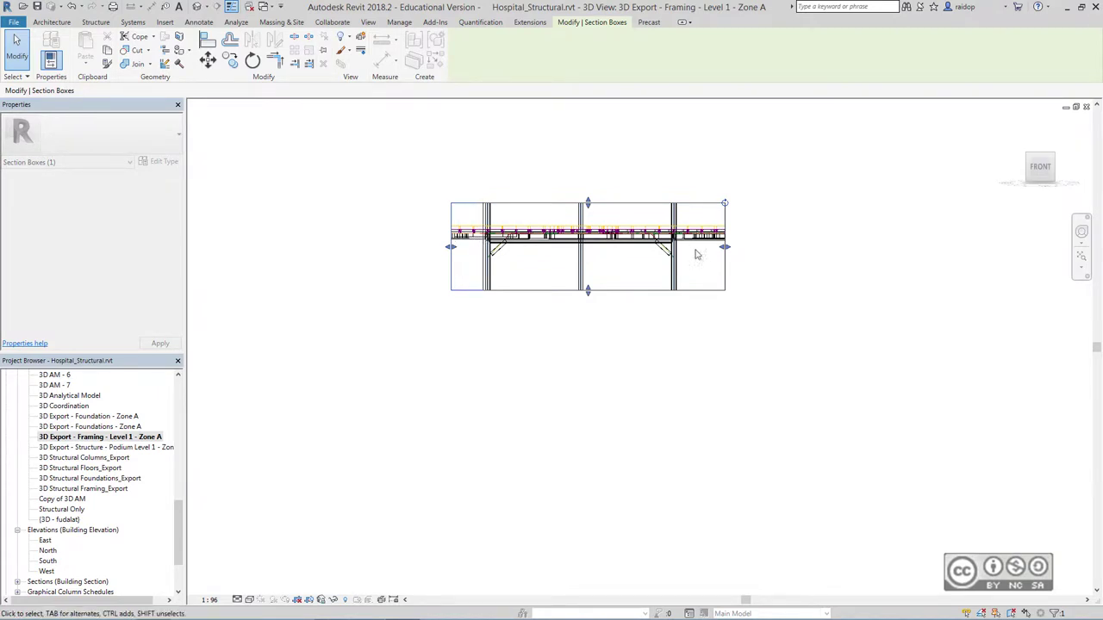
pyautogui.moveTo(724, 247); pyautogui.dragTo(678, 247)
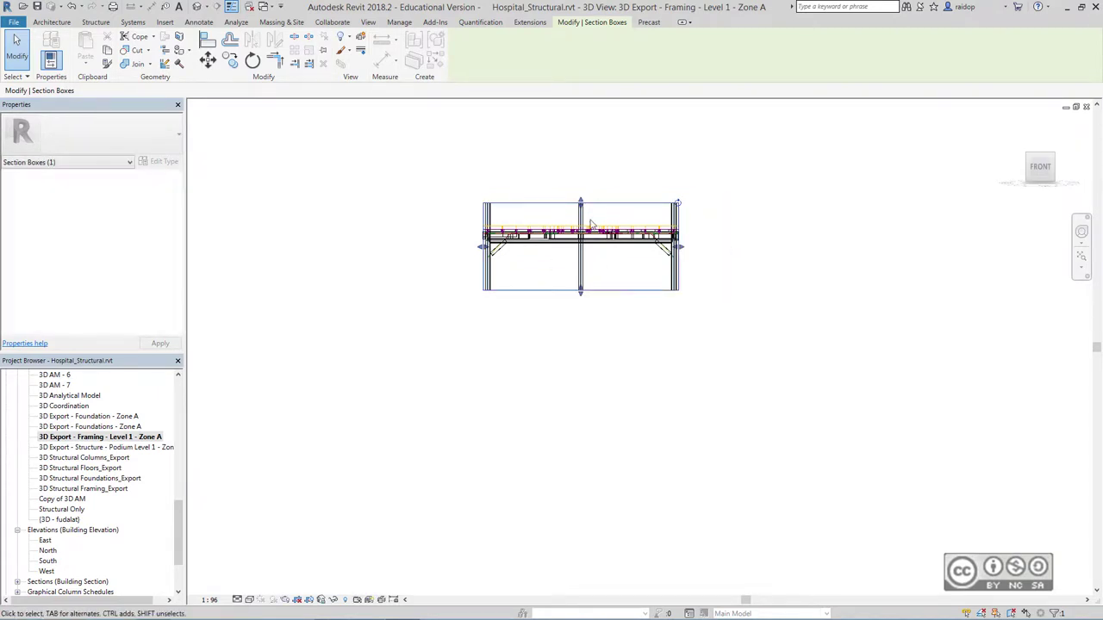
pyautogui.moveTo(1040, 167)
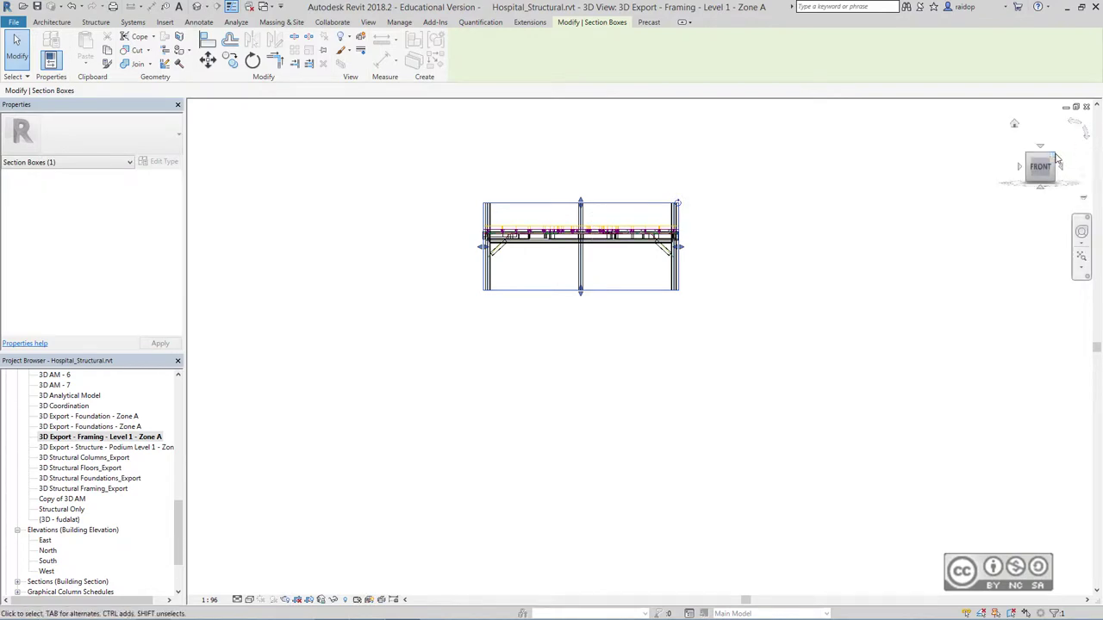
pyautogui.click(1054, 159)
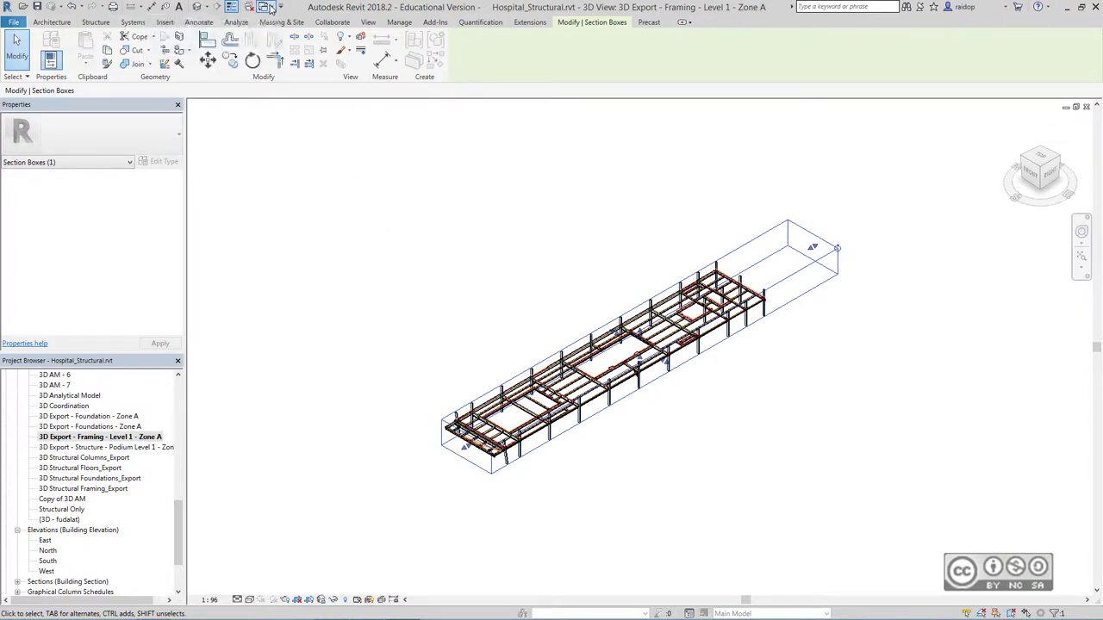
pyautogui.click(270, 7)
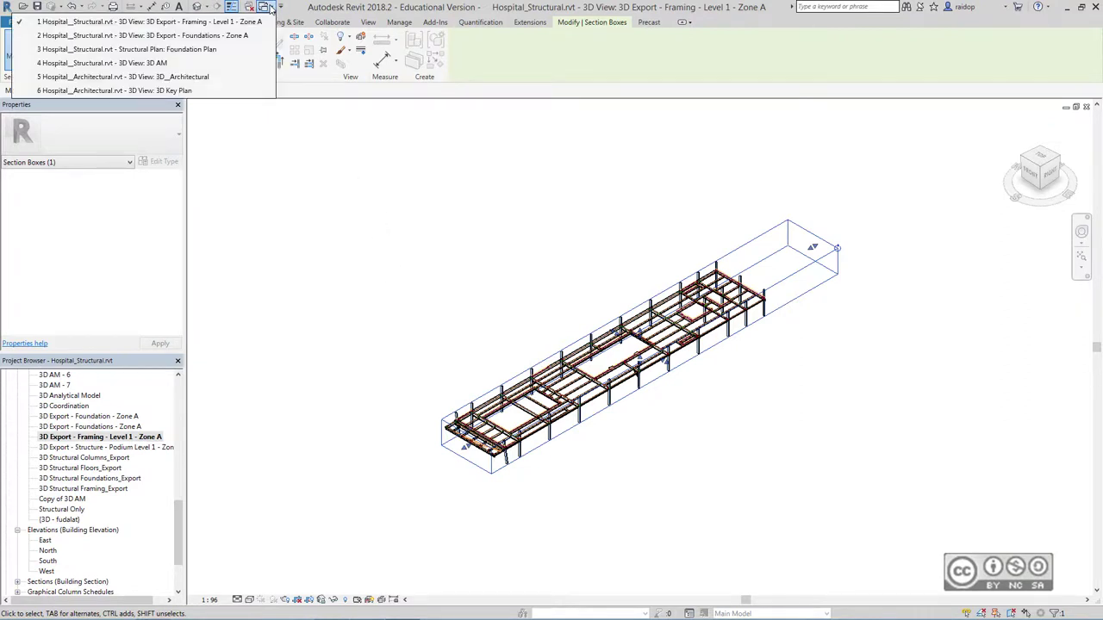
# Orient the architectural default 3D view to the 1ST FLOOR PLAN and tilt it isometric
pyautogui.click(184, 77)
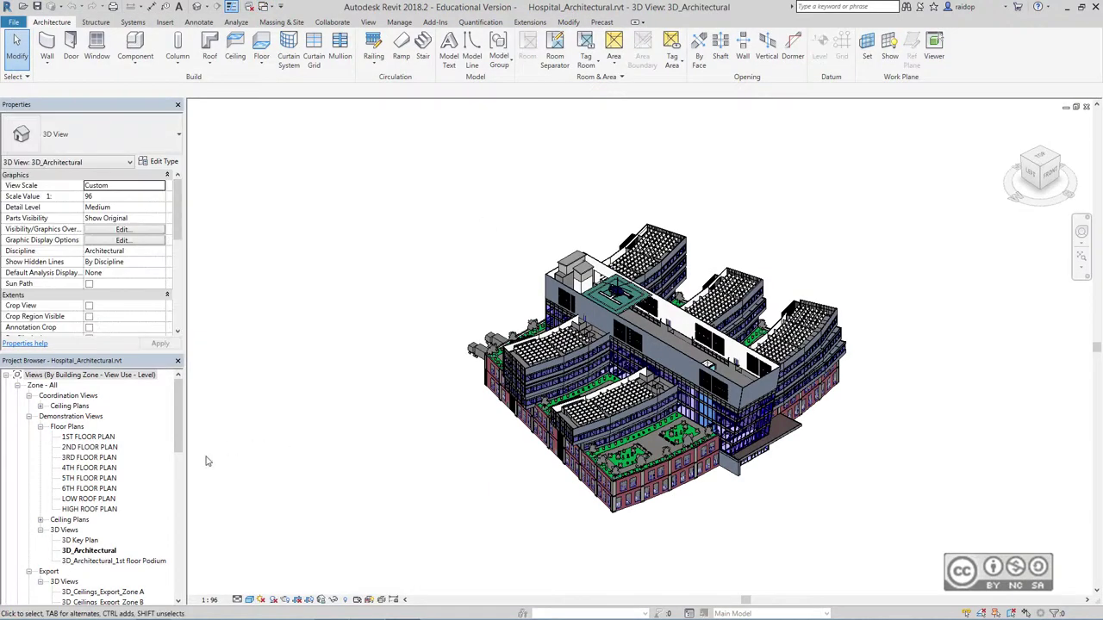
pyautogui.click(95, 439)
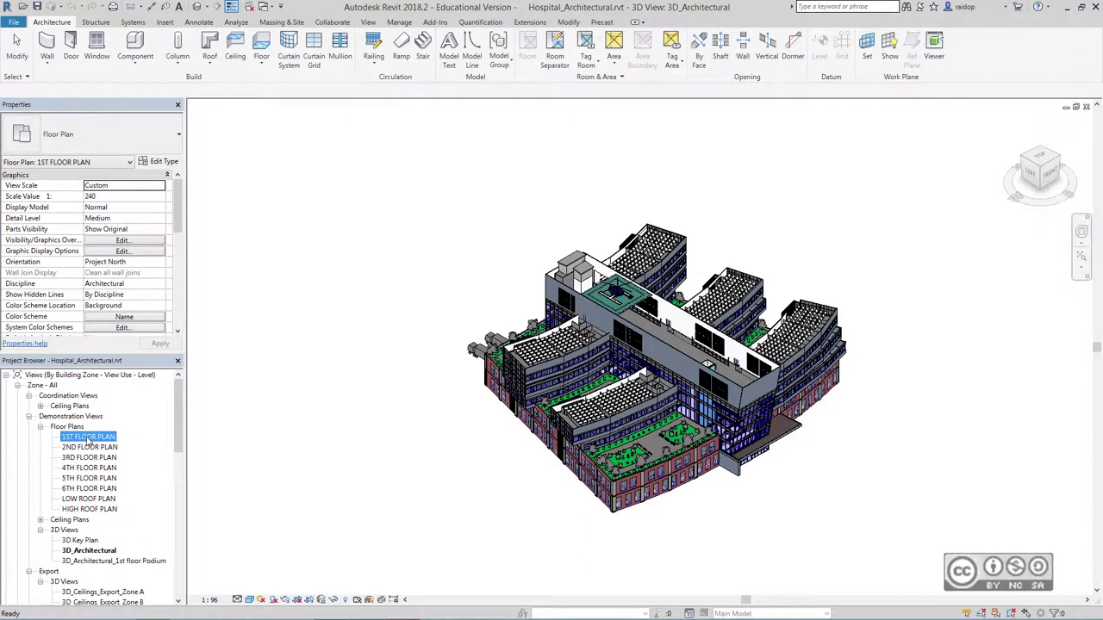
pyautogui.doubleClick(87, 440)
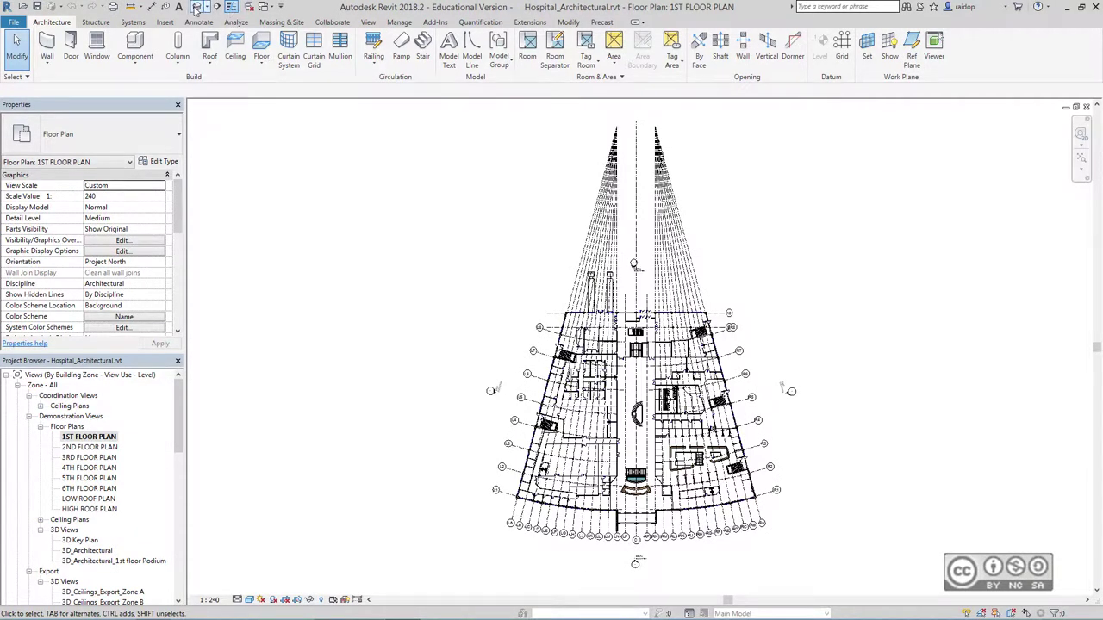
pyautogui.click(197, 7)
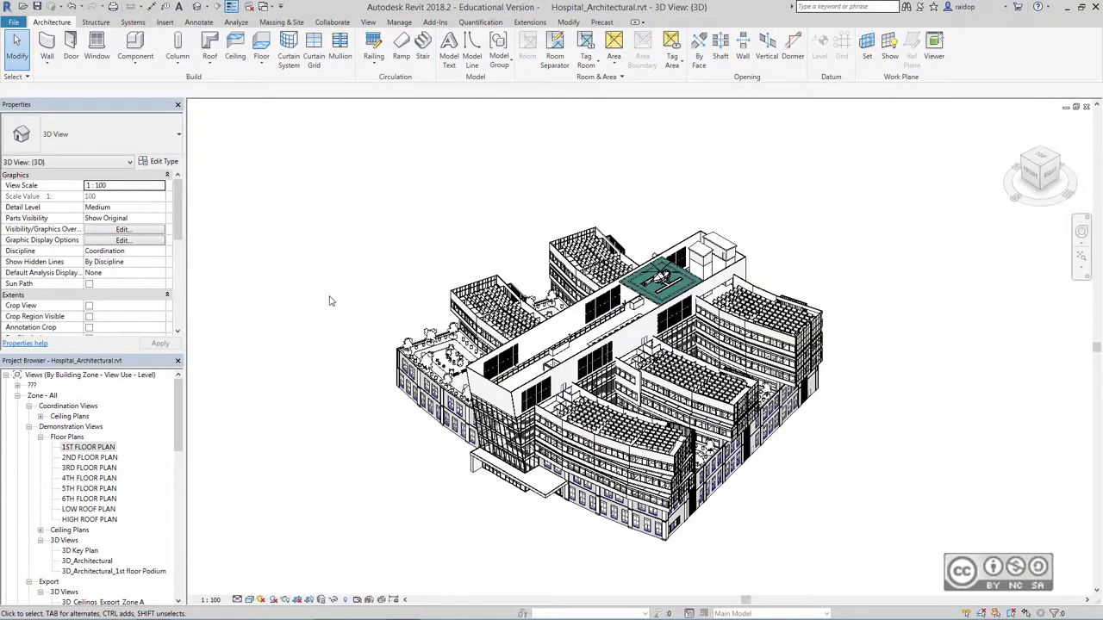
pyautogui.rightClick(1041, 168)
pyautogui.moveTo(982, 286)
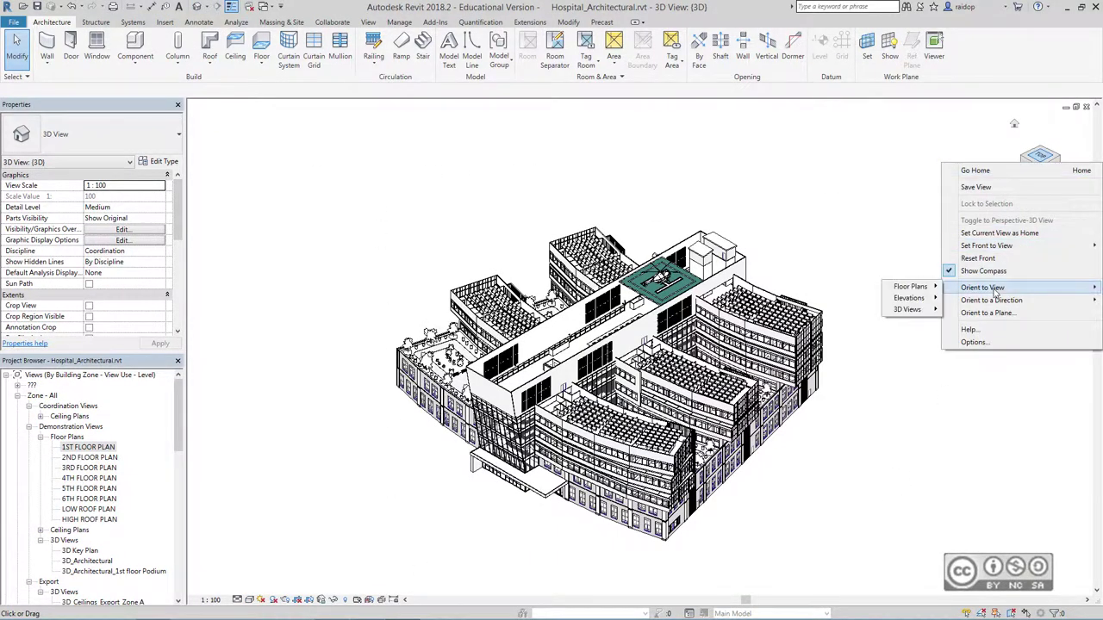
pyautogui.moveTo(912, 286)
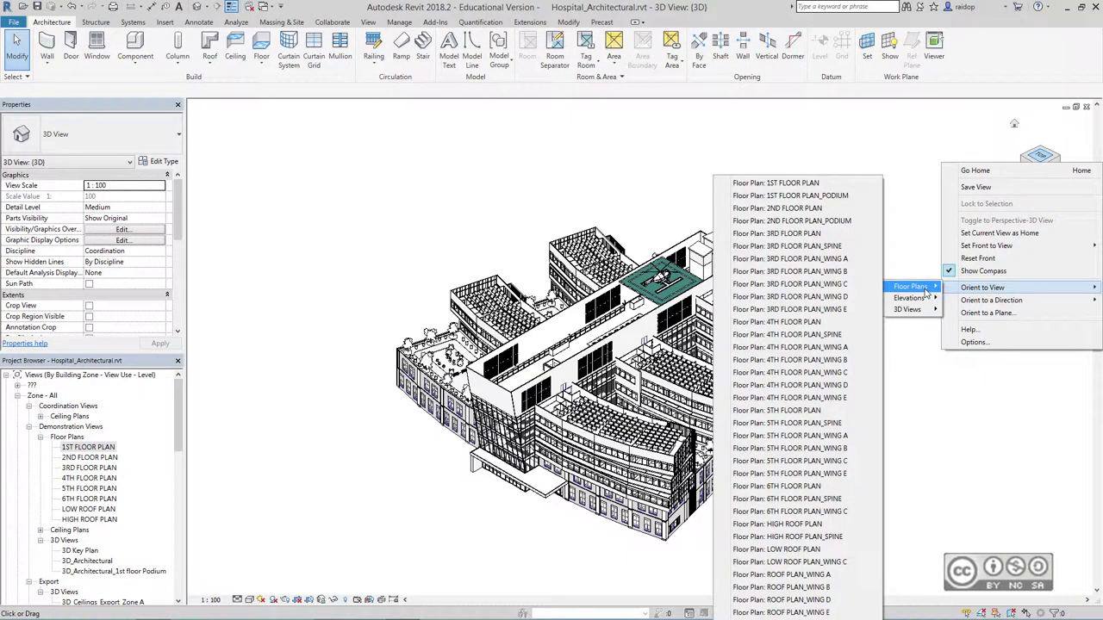
pyautogui.click(793, 184)
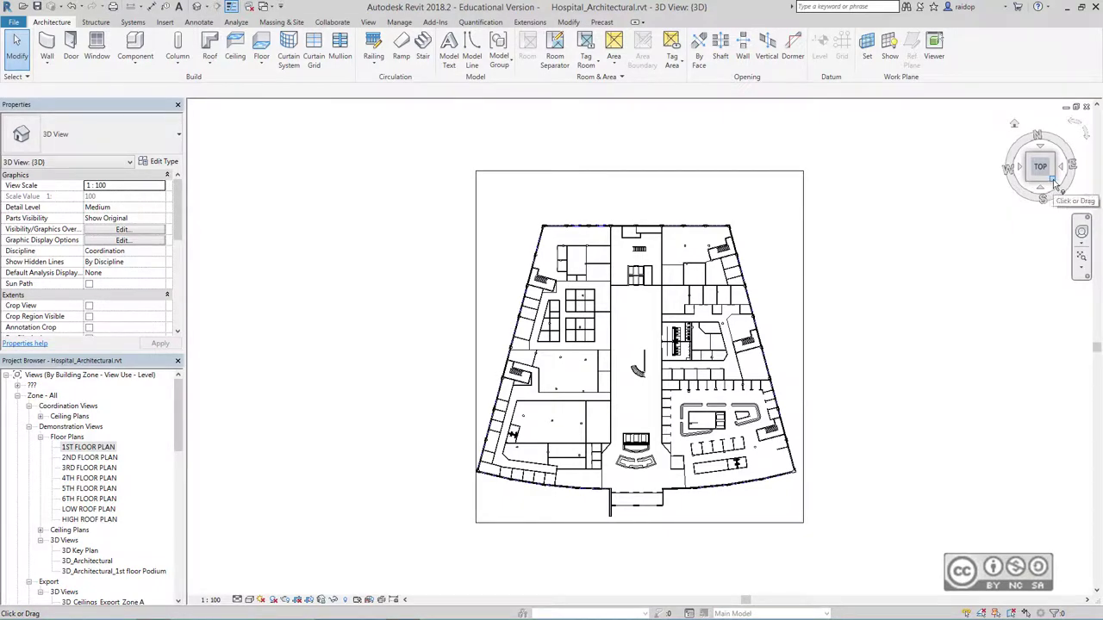
pyautogui.click(1051, 184)
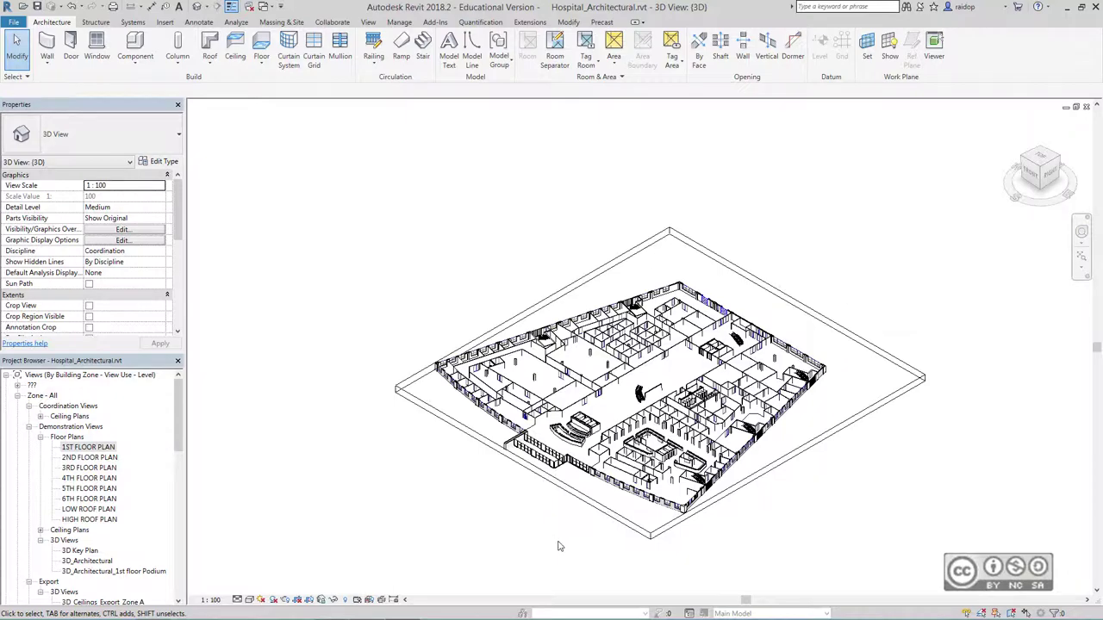
# Select all visible Exterior - Brick on Mtl. Stud w/ cap walls in the view
pyautogui.scroll(2, 691, 537)
pyautogui.scroll(3, 658, 468)
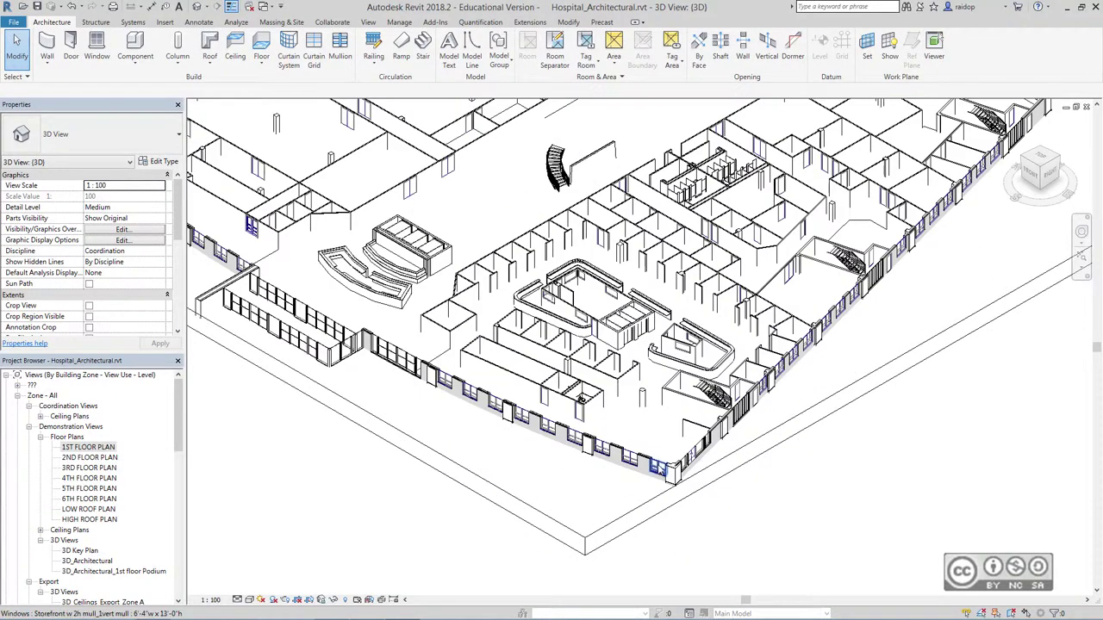
pyautogui.scroll(3, 551, 405)
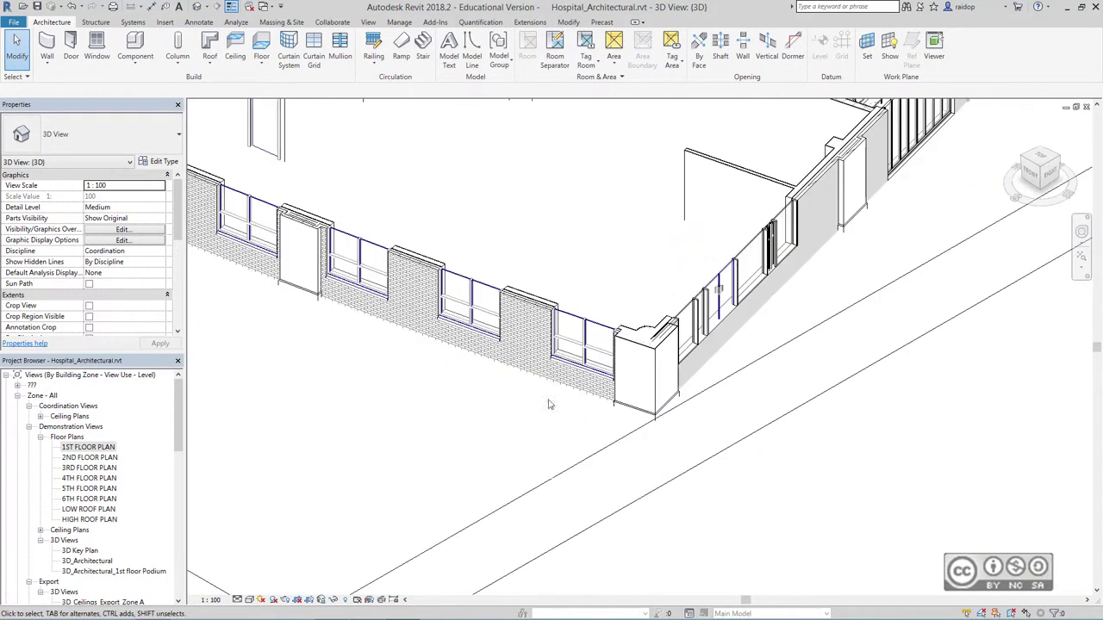
pyautogui.click(499, 413)
pyautogui.moveTo(436, 416); pyautogui.dragTo(540, 431, button='middle')
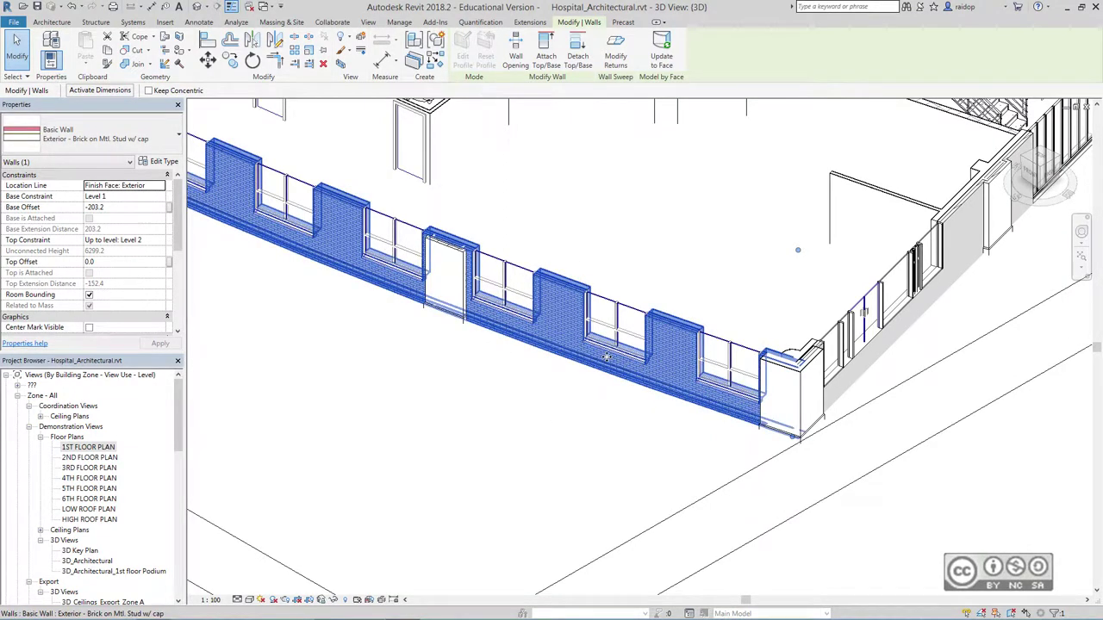
pyautogui.rightClick(556, 298)
pyautogui.moveTo(604, 441)
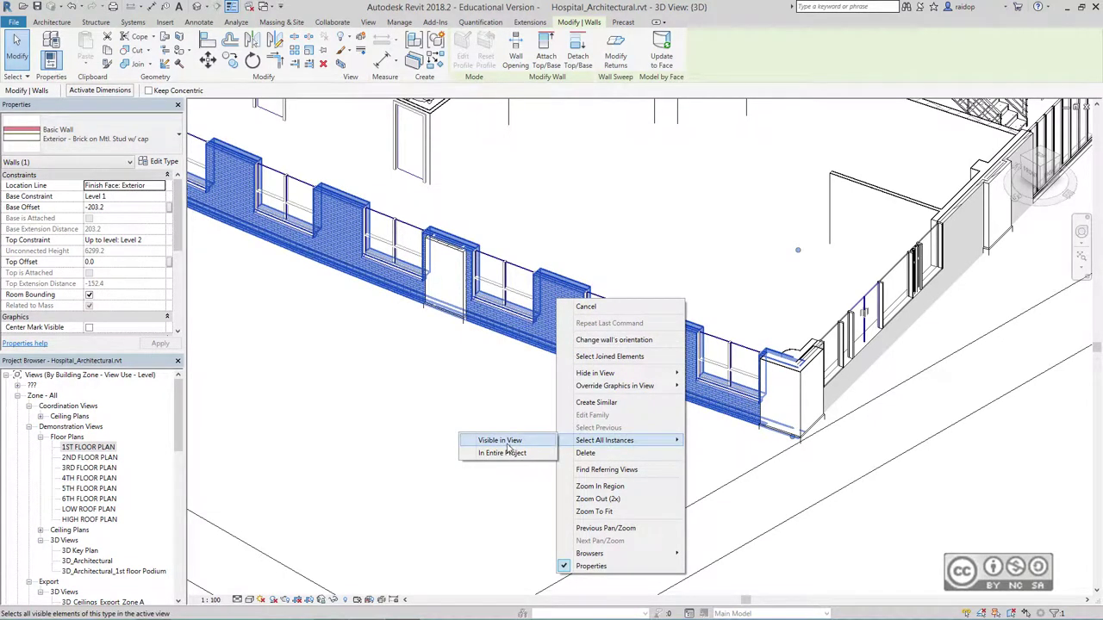
pyautogui.click(500, 440)
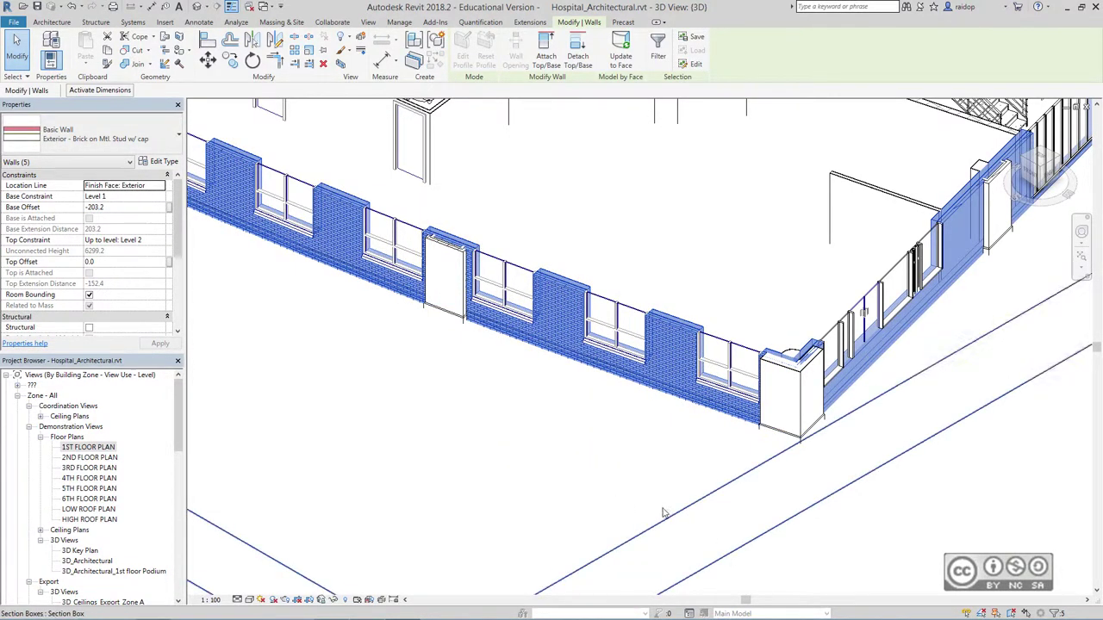
# Temporarily isolate the five brick walls and view them from the top, rotated 90 degrees
pyautogui.click(336, 600)
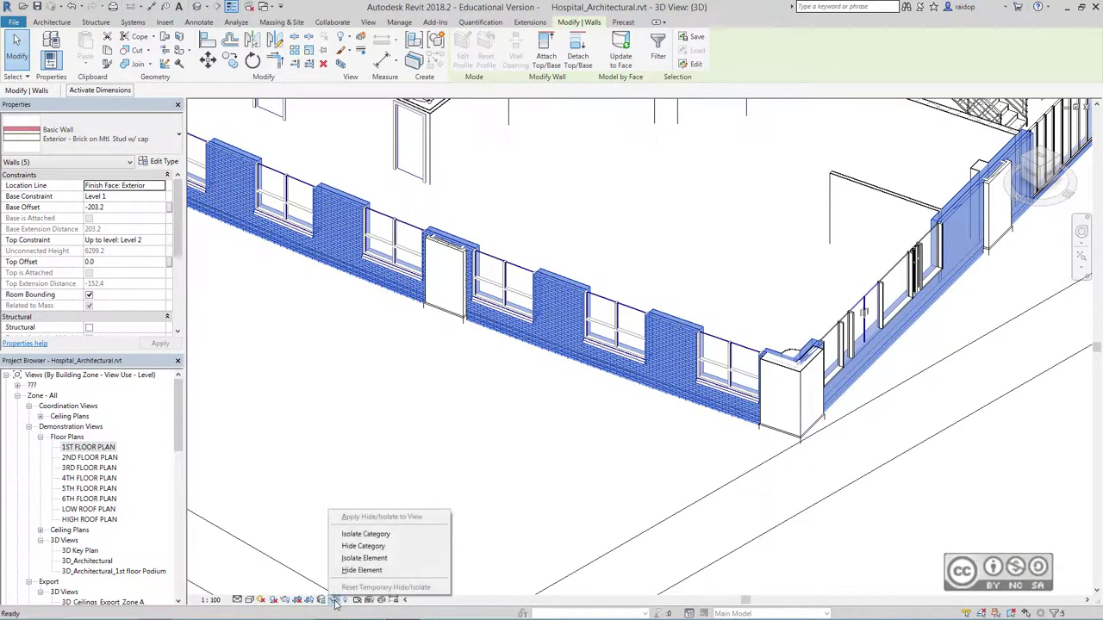
pyautogui.click(370, 569)
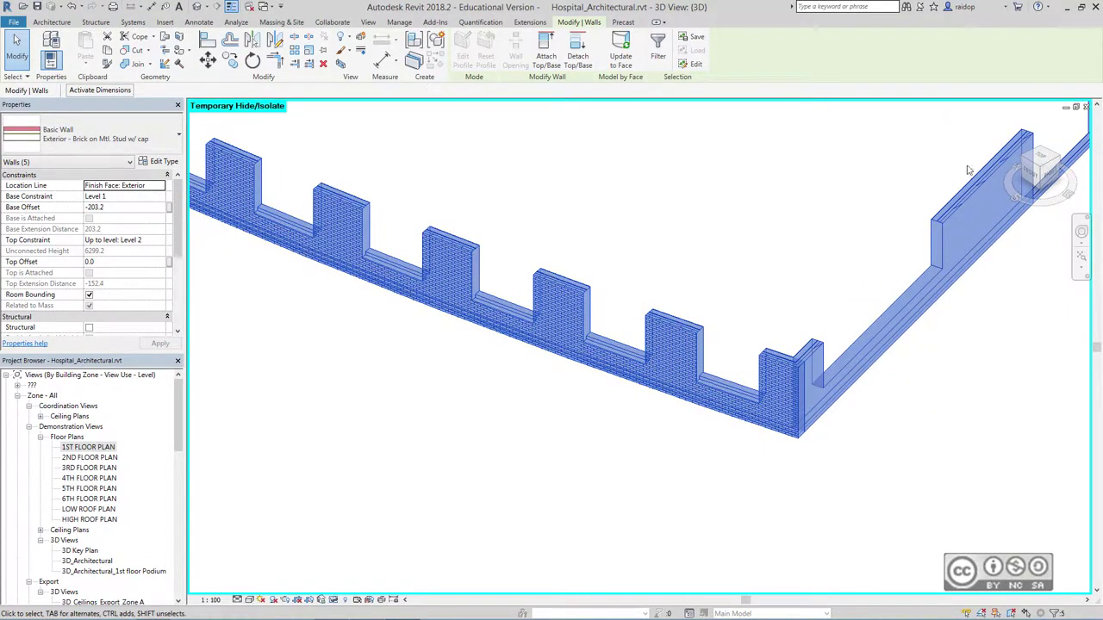
pyautogui.click(1046, 164)
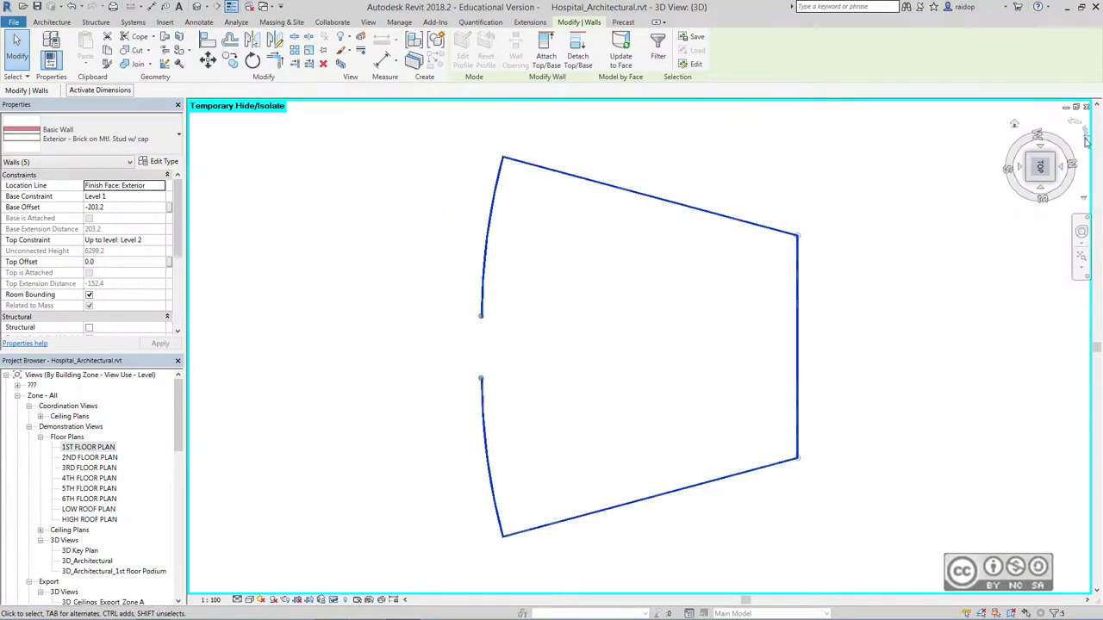
pyautogui.click(1073, 127)
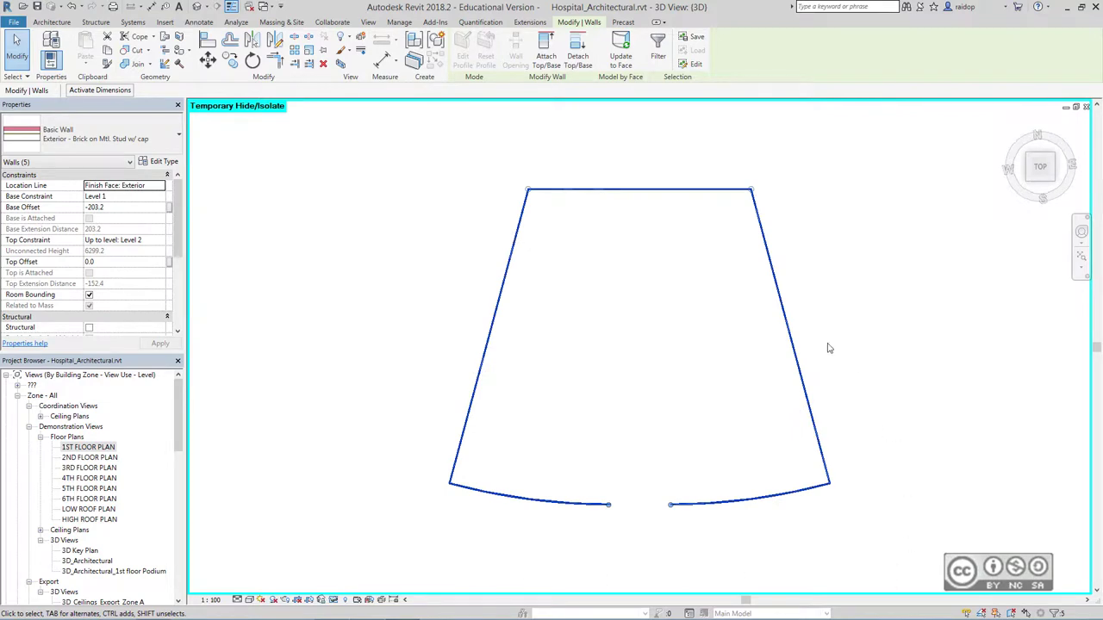
# Close the default 3D view, open the 3D_Architectural_1st floor Podium view and tile the windows
pyautogui.click(1086, 108)
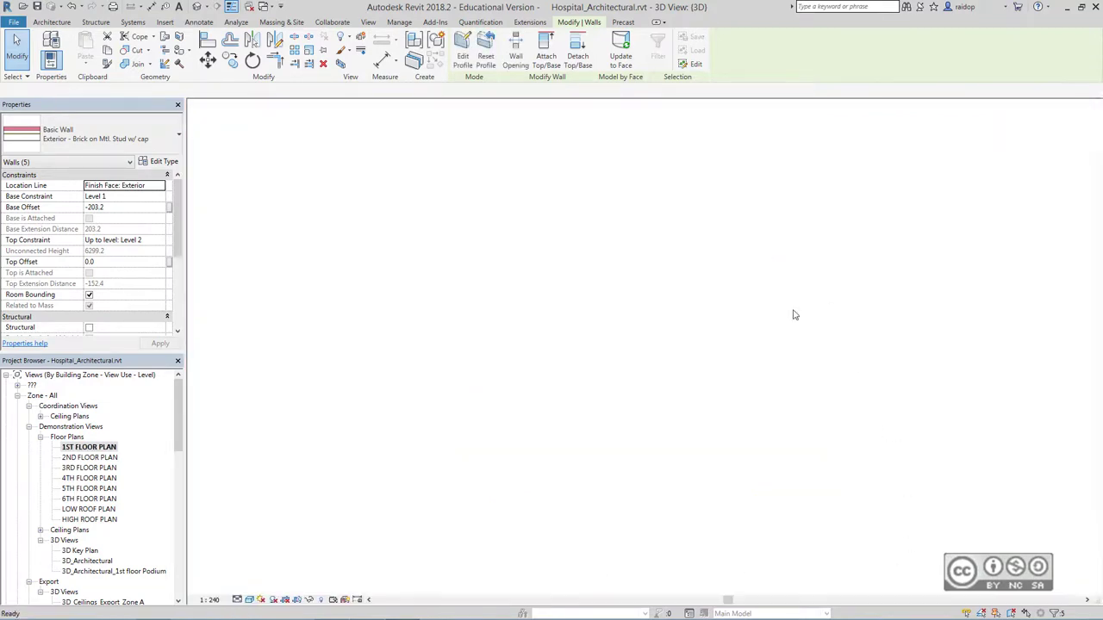
pyautogui.click(95, 571)
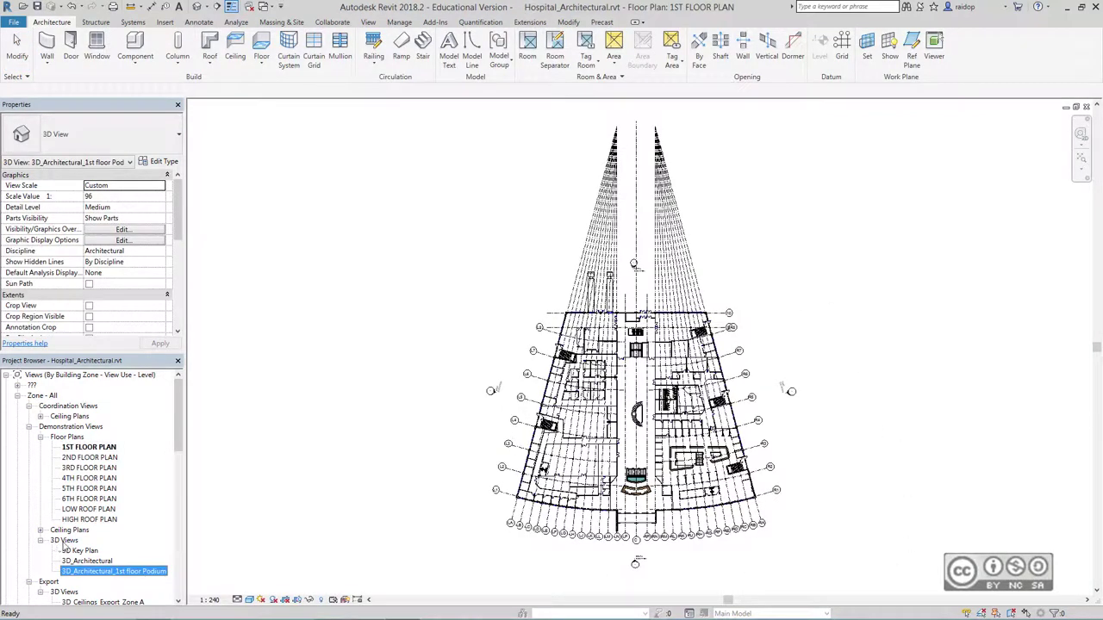
pyautogui.doubleClick(138, 578)
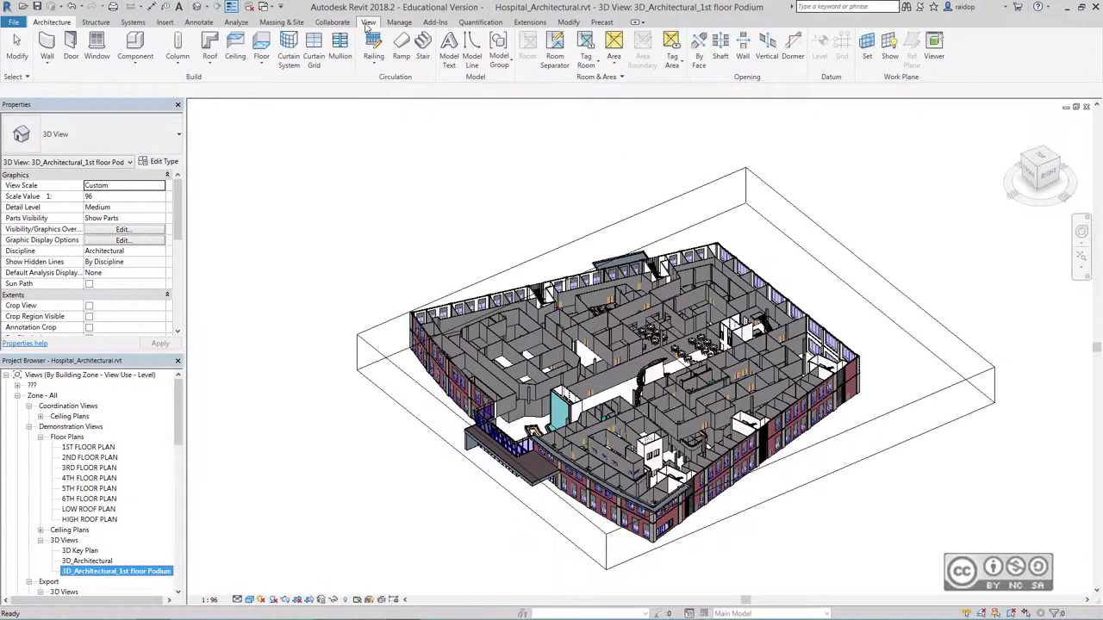
pyautogui.click(367, 22)
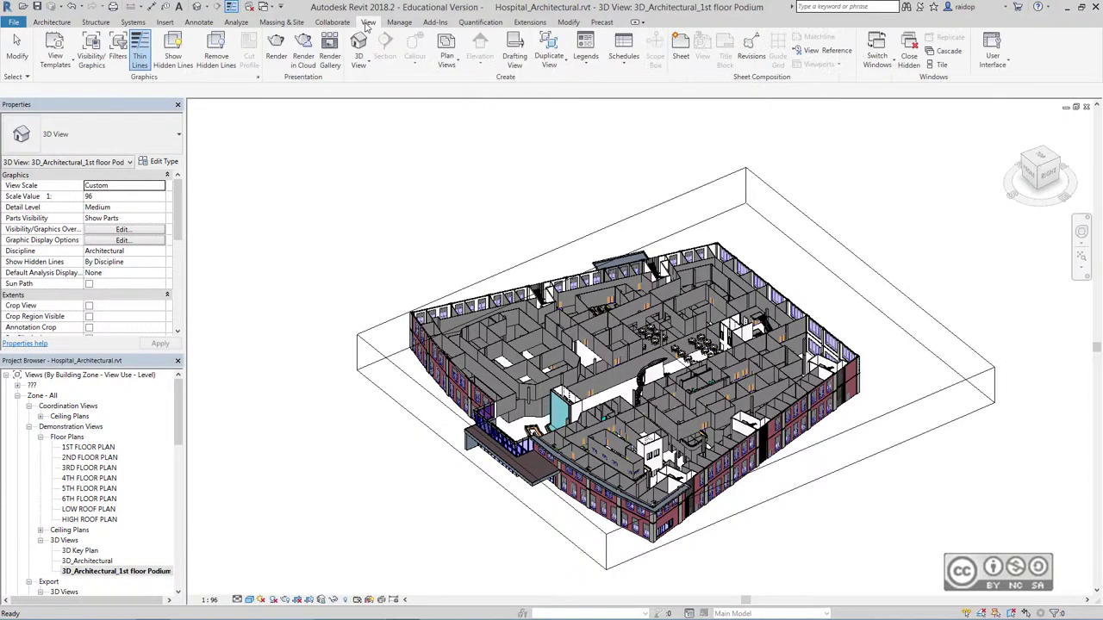
pyautogui.click(939, 64)
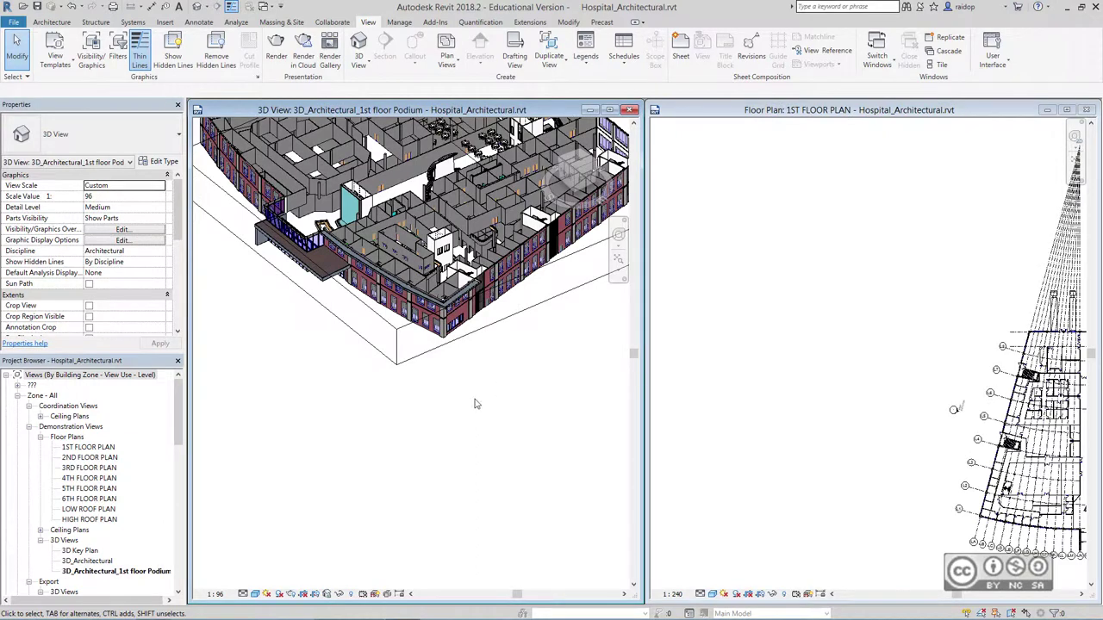
# Inspect the corner in the podium 3D view, then close it and the floor plan
pyautogui.middleClick(869, 510)
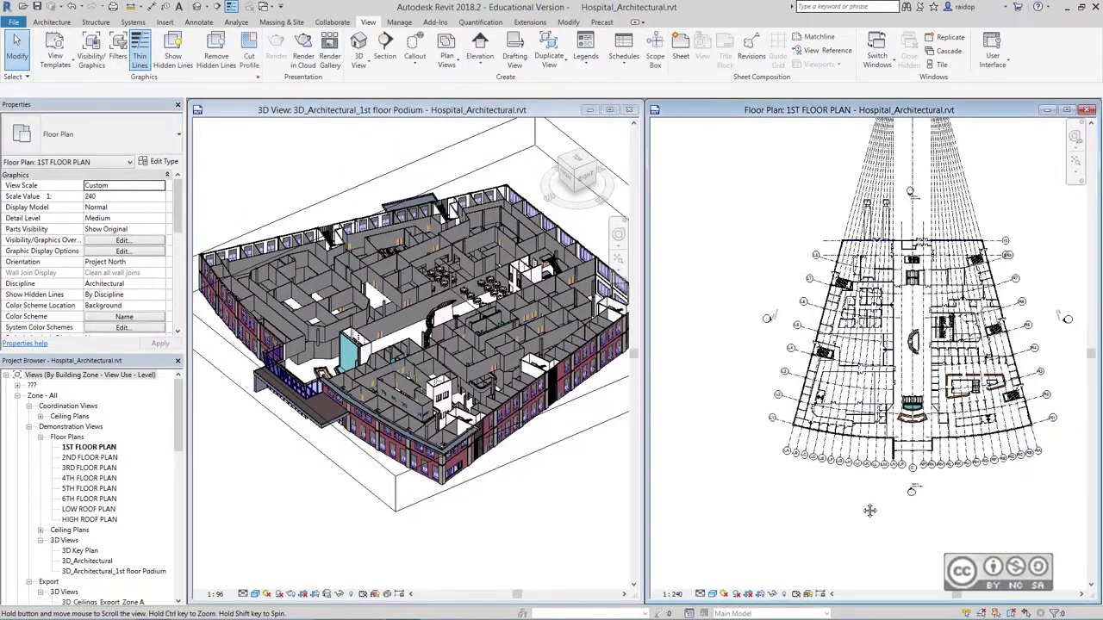
pyautogui.scroll(2, 869, 510)
pyautogui.scroll(2, 904, 483)
pyautogui.scroll(2, 939, 456)
pyautogui.scroll(2, 965, 434)
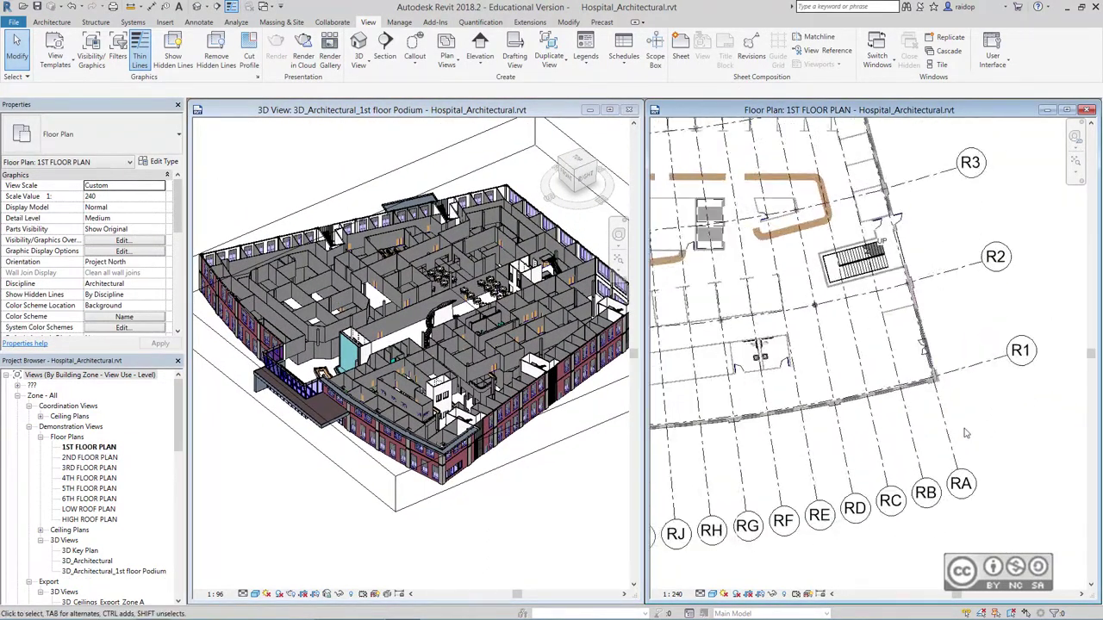
pyautogui.scroll(2, 964, 434)
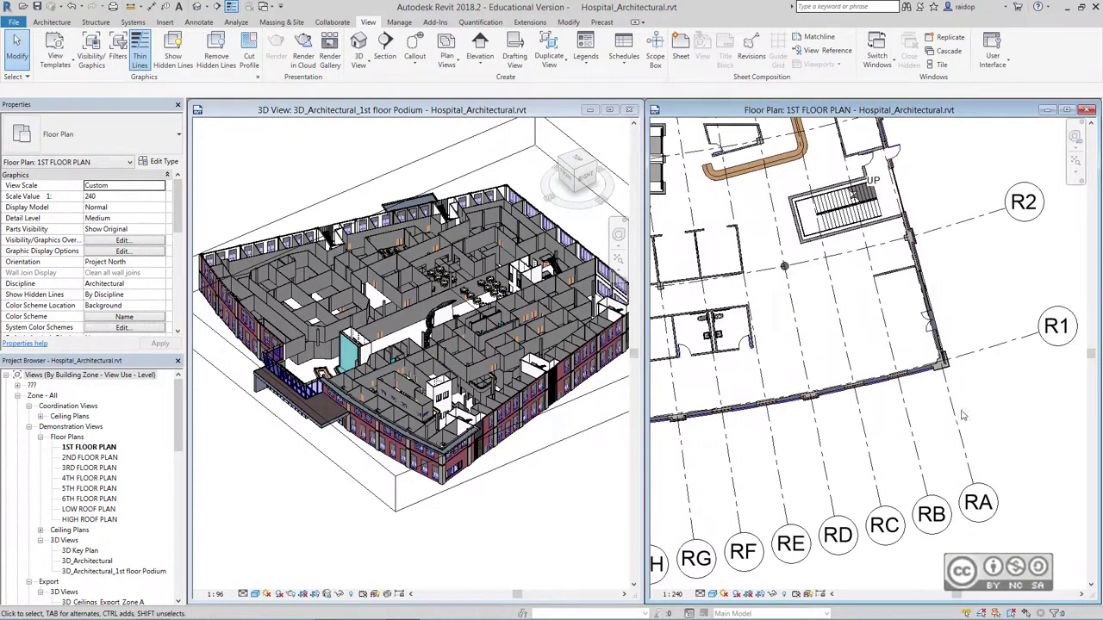
pyautogui.click(455, 523)
pyautogui.scroll(5, 448, 427)
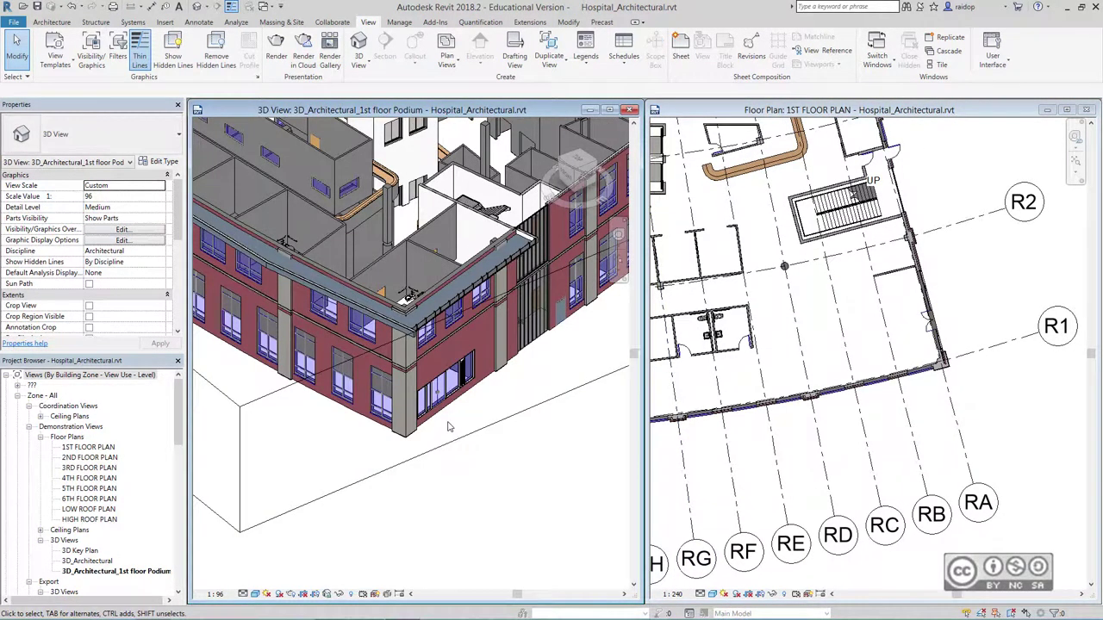
pyautogui.scroll(1, 448, 426)
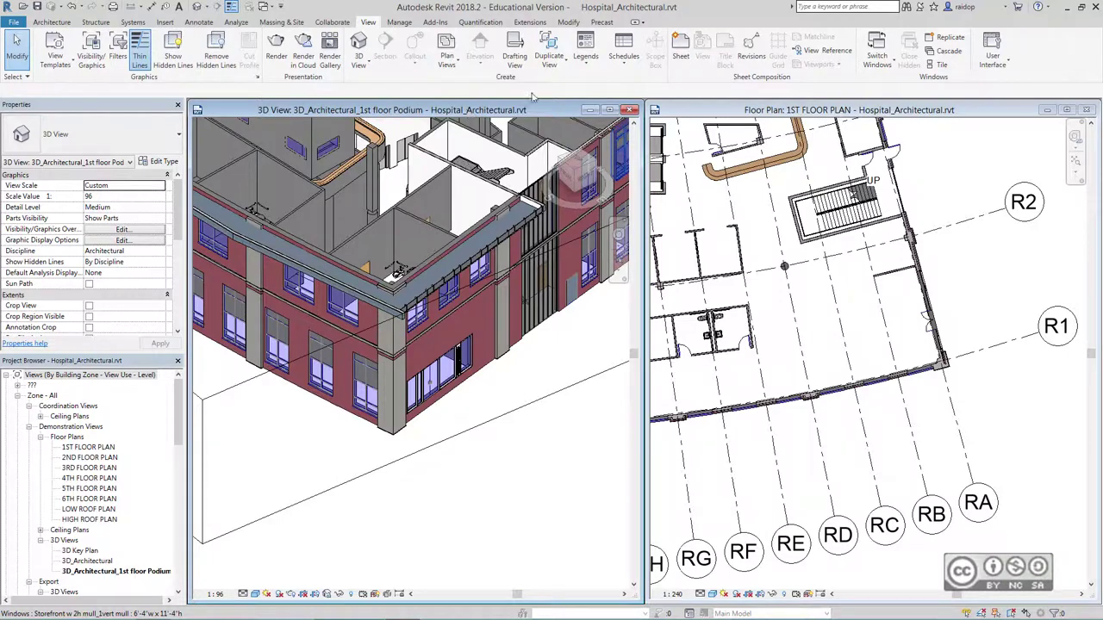
pyautogui.click(631, 110)
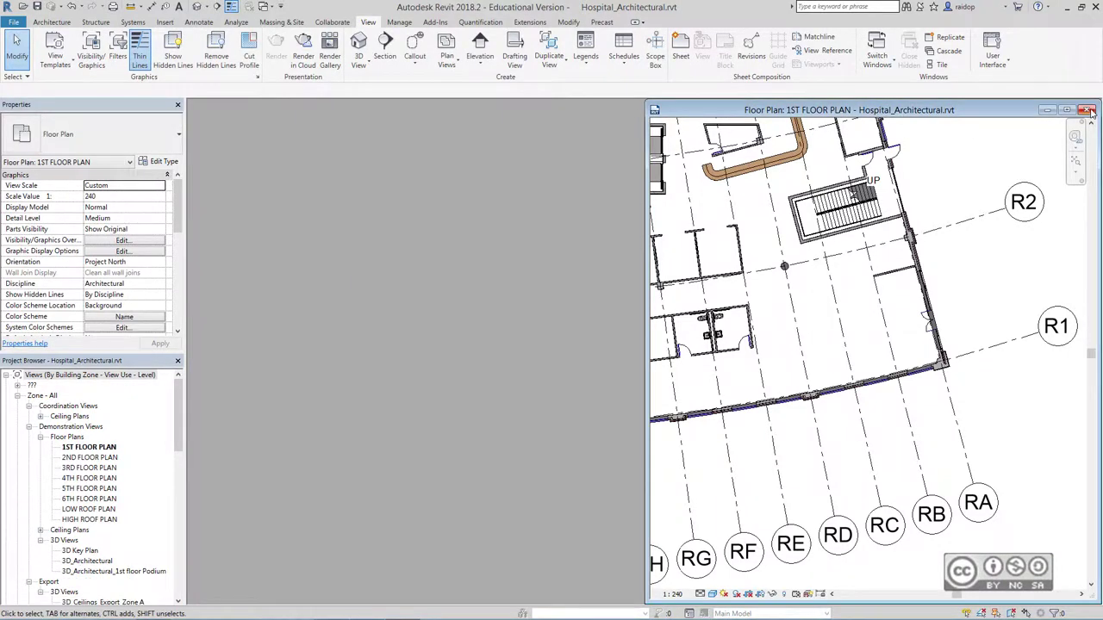
pyautogui.click(1087, 111)
# Close the hospital model without saving and open Constructibility Modeling - Start.rvt
pyautogui.click(574, 285)
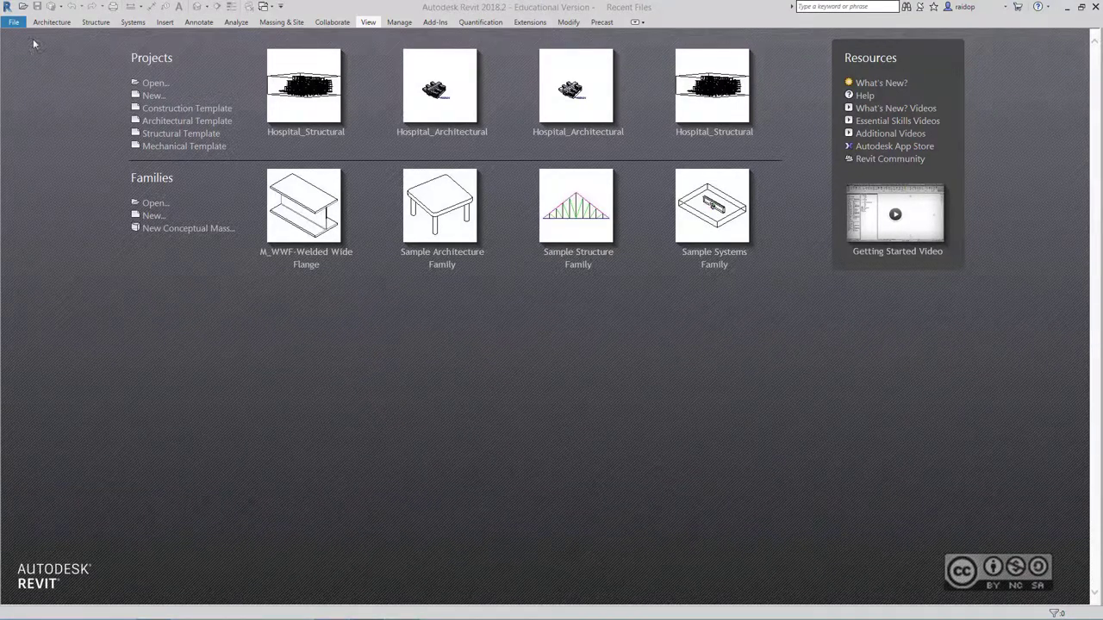
pyautogui.click(23, 6)
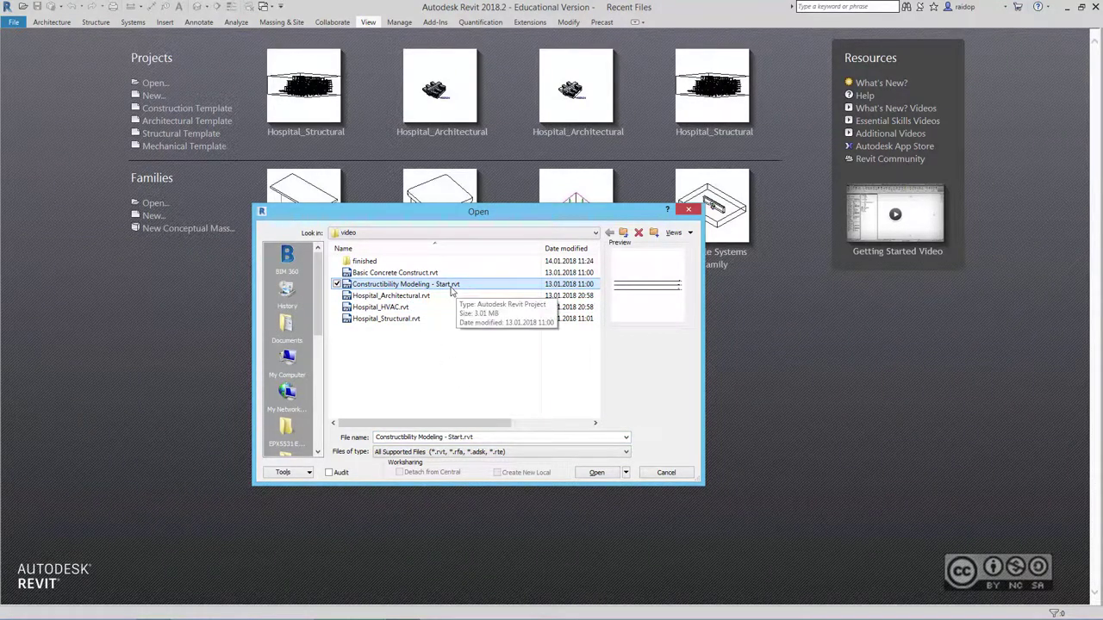
pyautogui.click(596, 472)
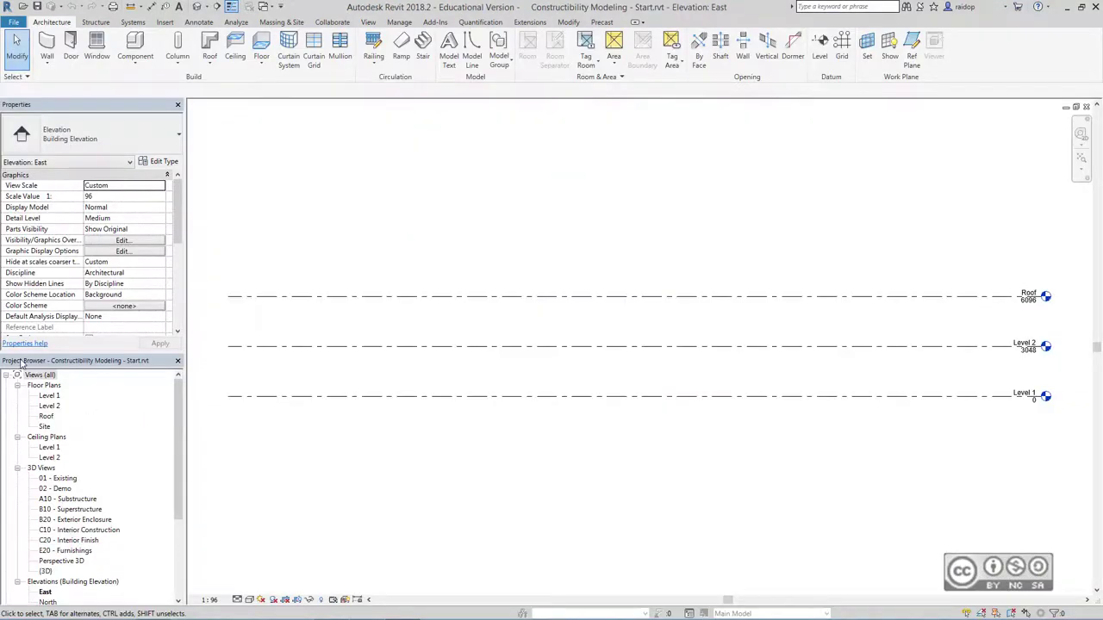
# Open the Level 1 floor plan and link Basic Concrete Construct.rvt into it
pyautogui.doubleClick(50, 396)
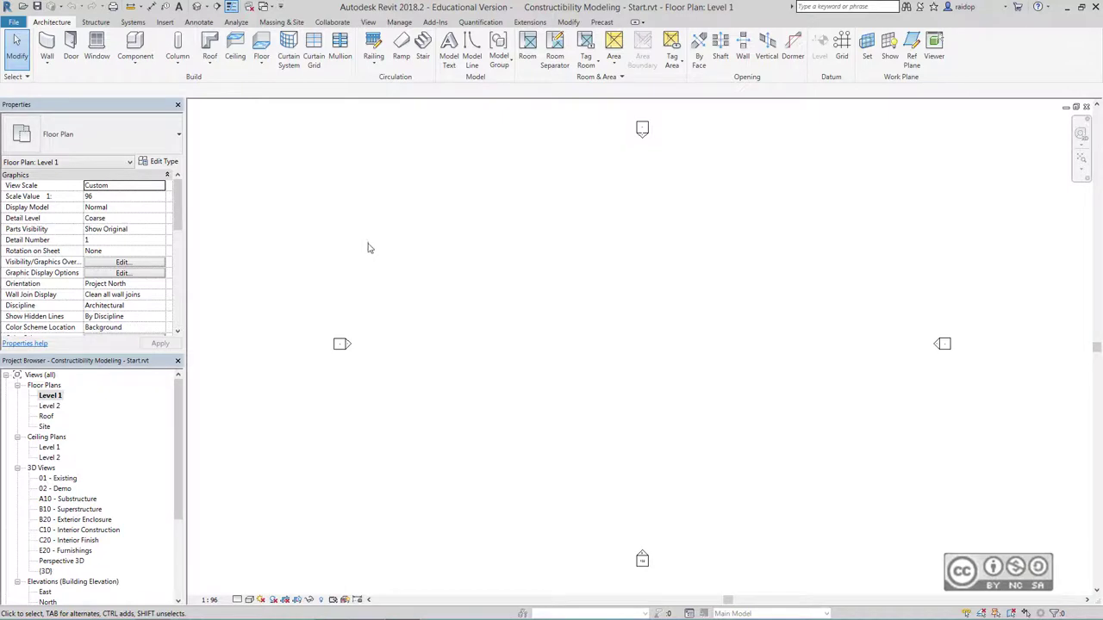
pyautogui.click(165, 23)
pyautogui.click(45, 51)
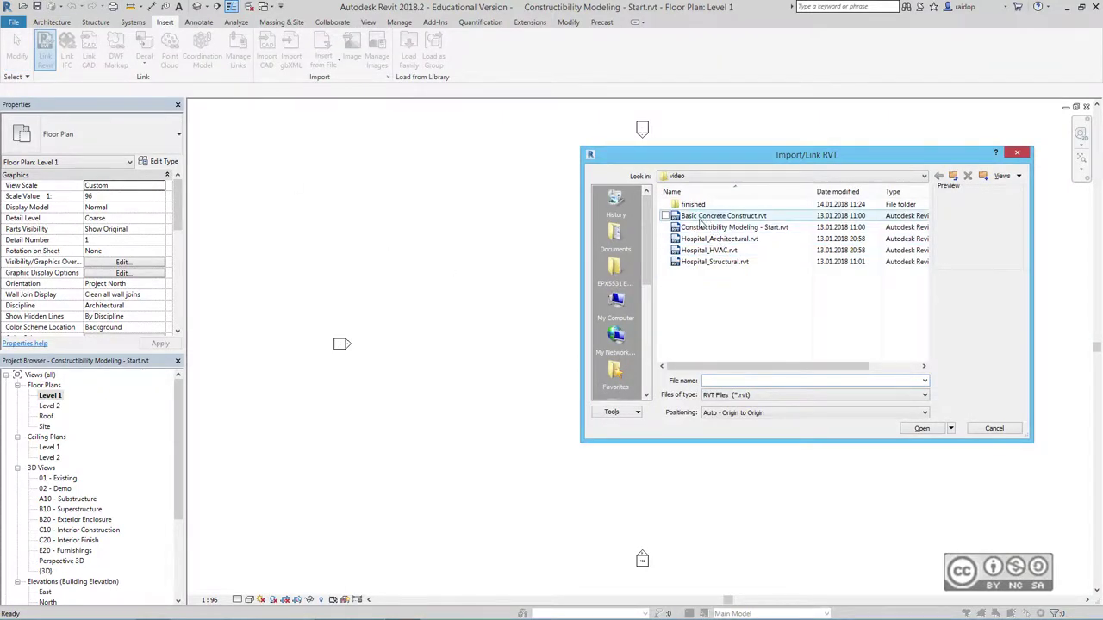
pyautogui.click(731, 218)
pyautogui.moveTo(742, 216)
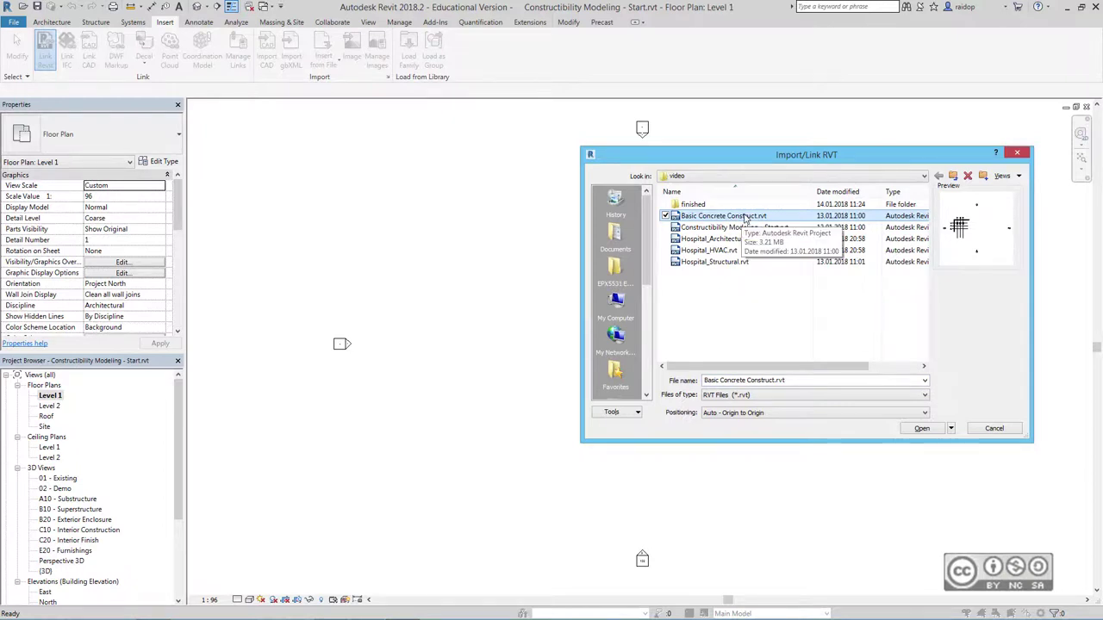
pyautogui.click(922, 428)
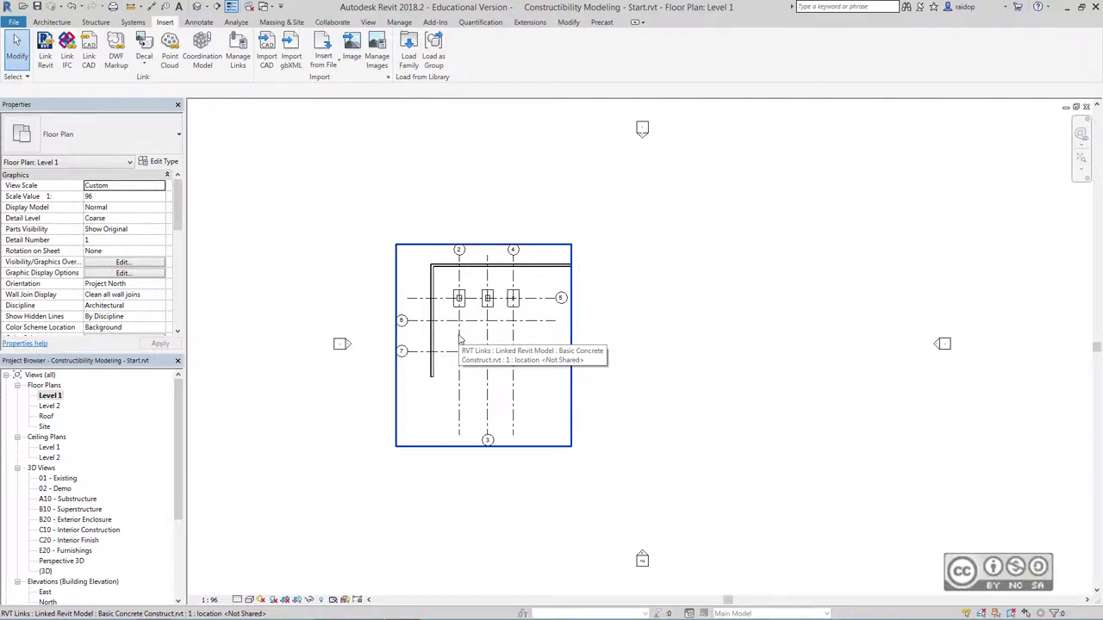
pyautogui.click(333, 23)
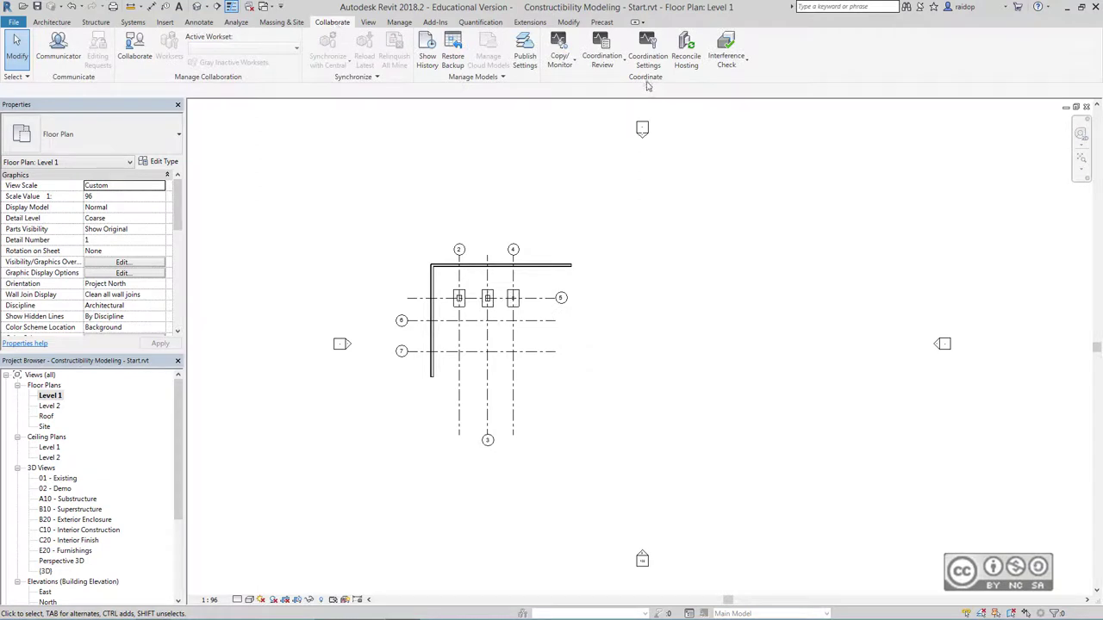
# Copy/Monitor grids 2–7 from the linked concrete model using multiple selection, then finish
pyautogui.click(559, 59)
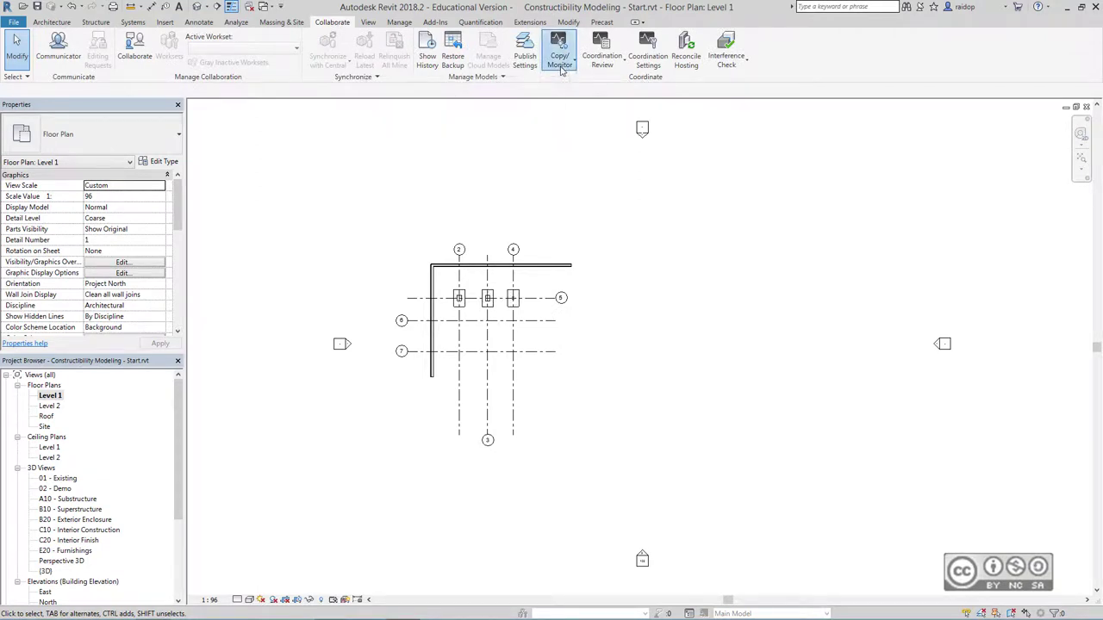
pyautogui.click(533, 107)
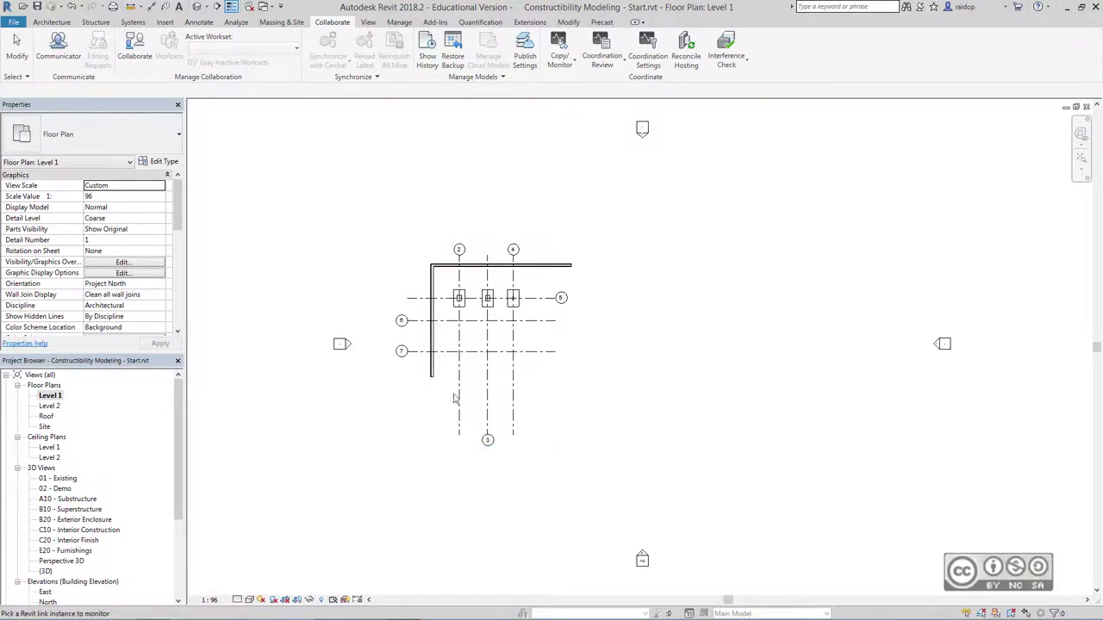
pyautogui.click(543, 360)
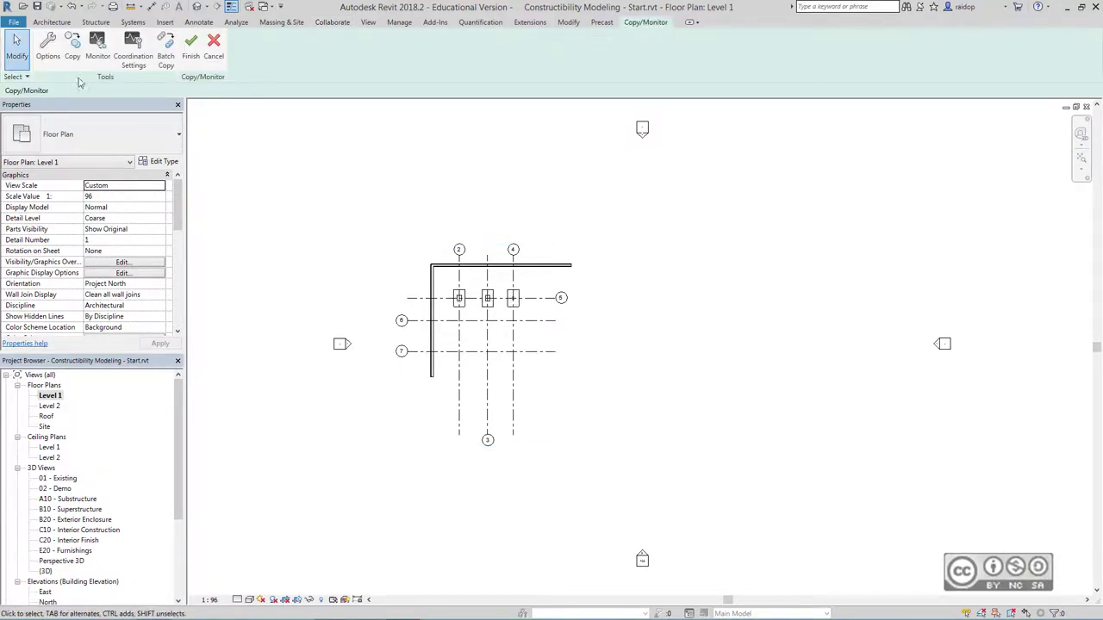
pyautogui.click(72, 47)
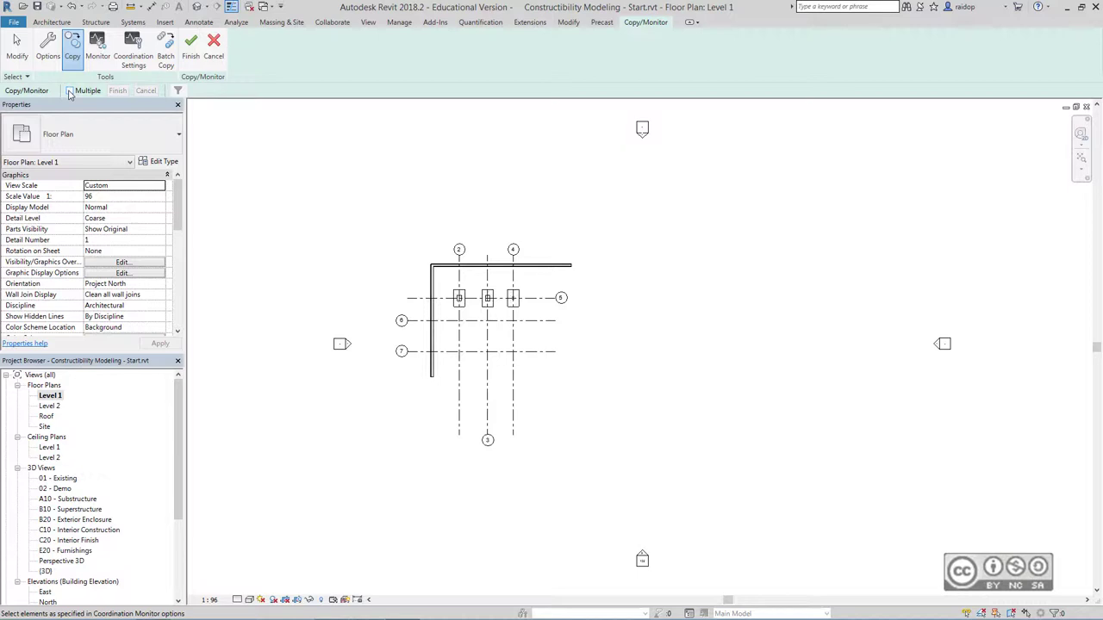
pyautogui.click(70, 91)
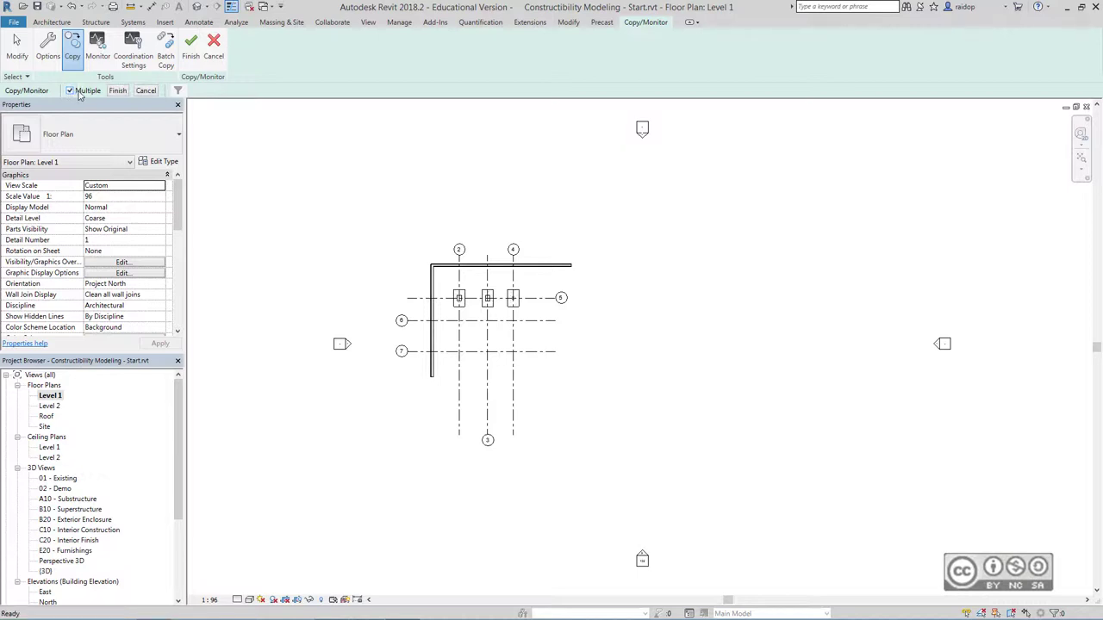
pyautogui.scroll(2, 415, 372)
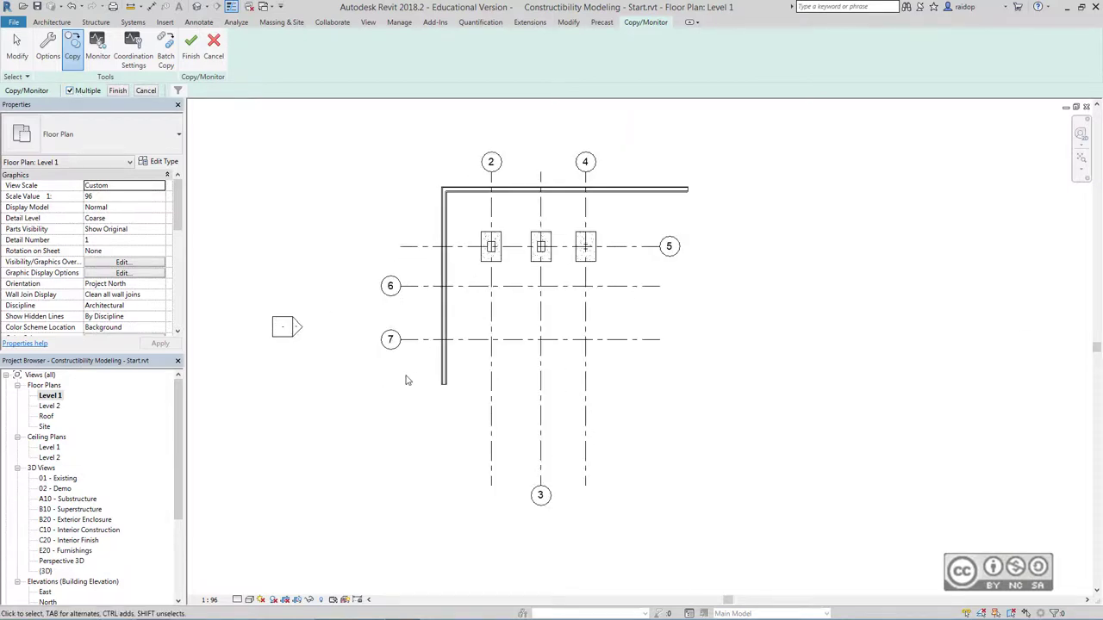
pyautogui.click(422, 341)
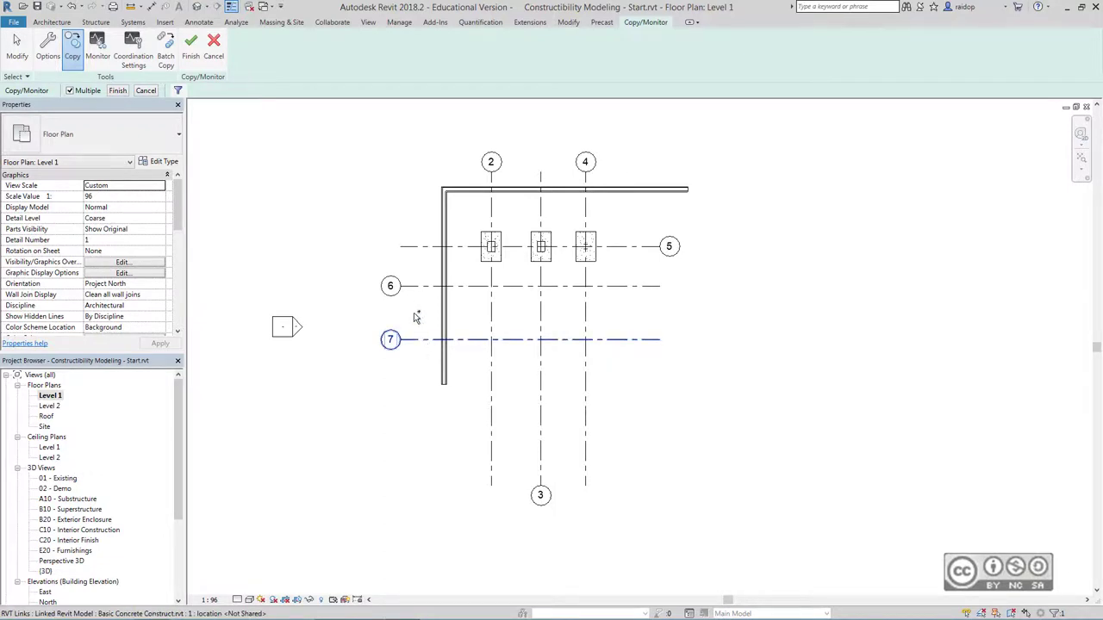
pyautogui.click(417, 286)
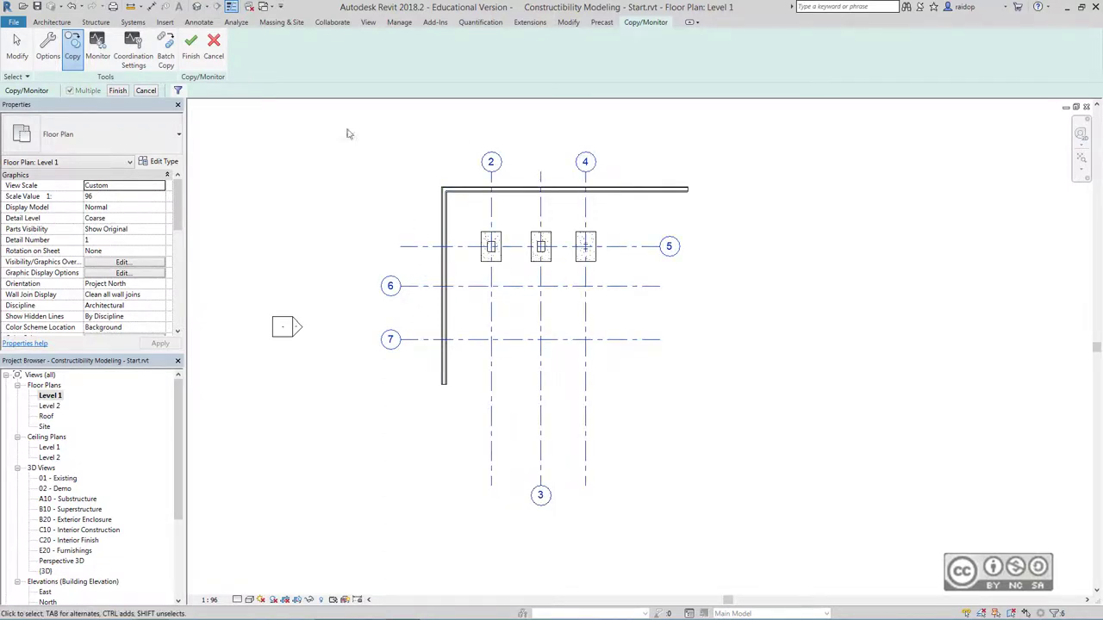
pyautogui.click(117, 90)
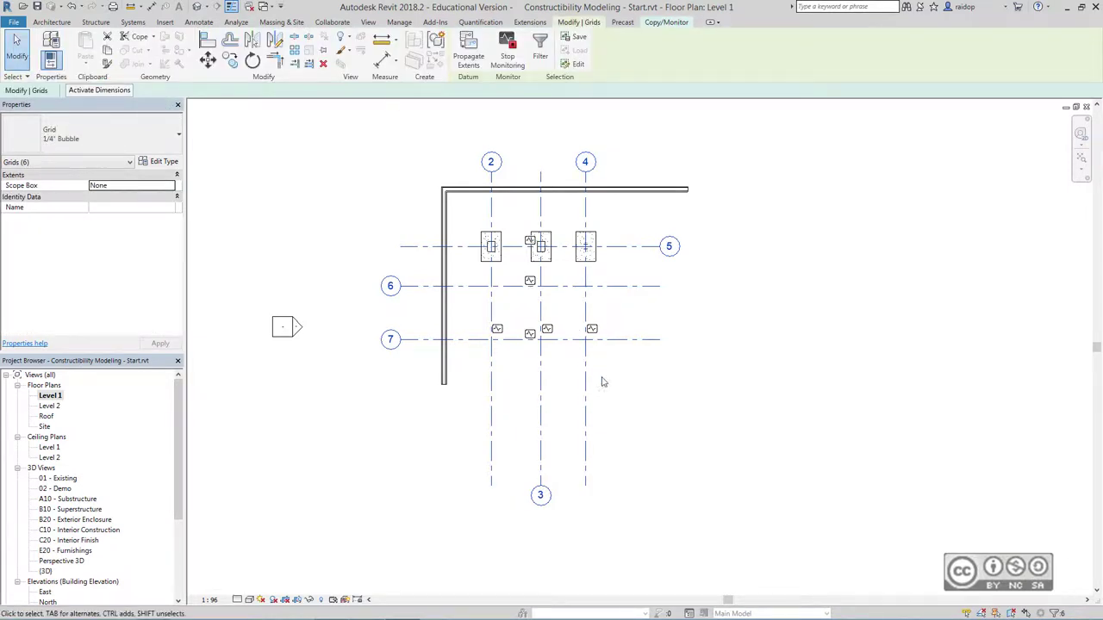
pyautogui.click(665, 24)
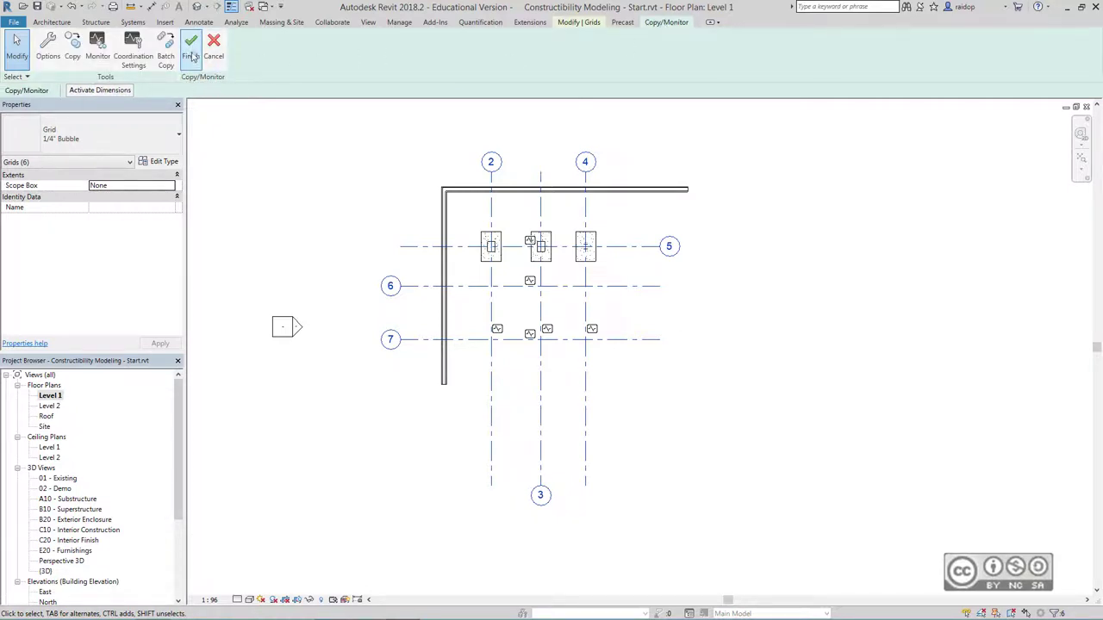
pyautogui.click(191, 44)
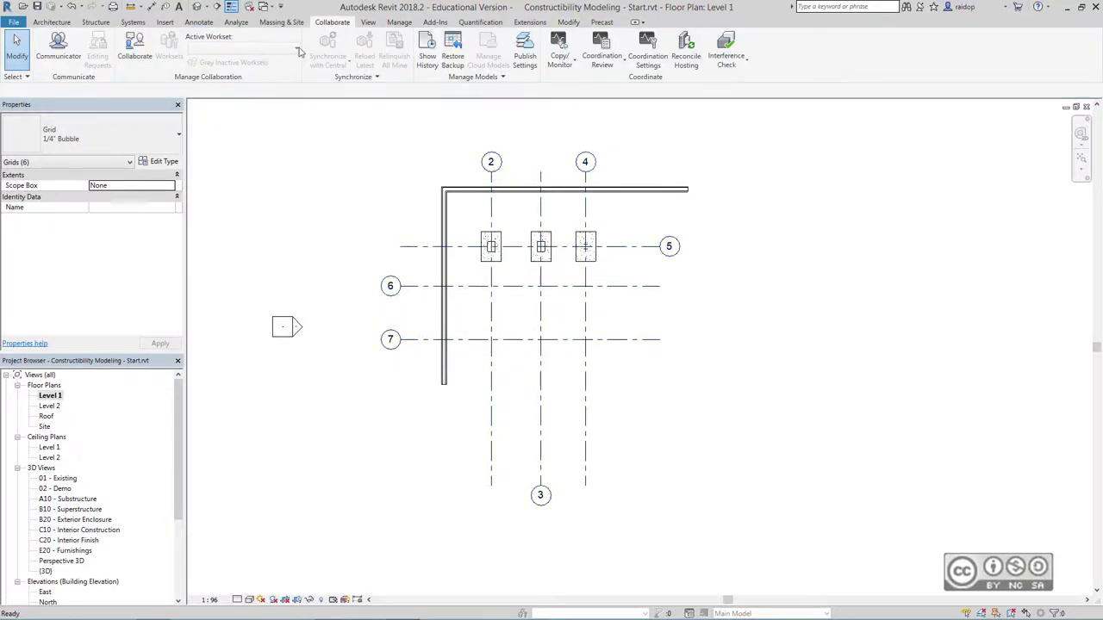
# Add a Crane Number text project parameter for all categories, grouped under Construction
pyautogui.click(196, 6)
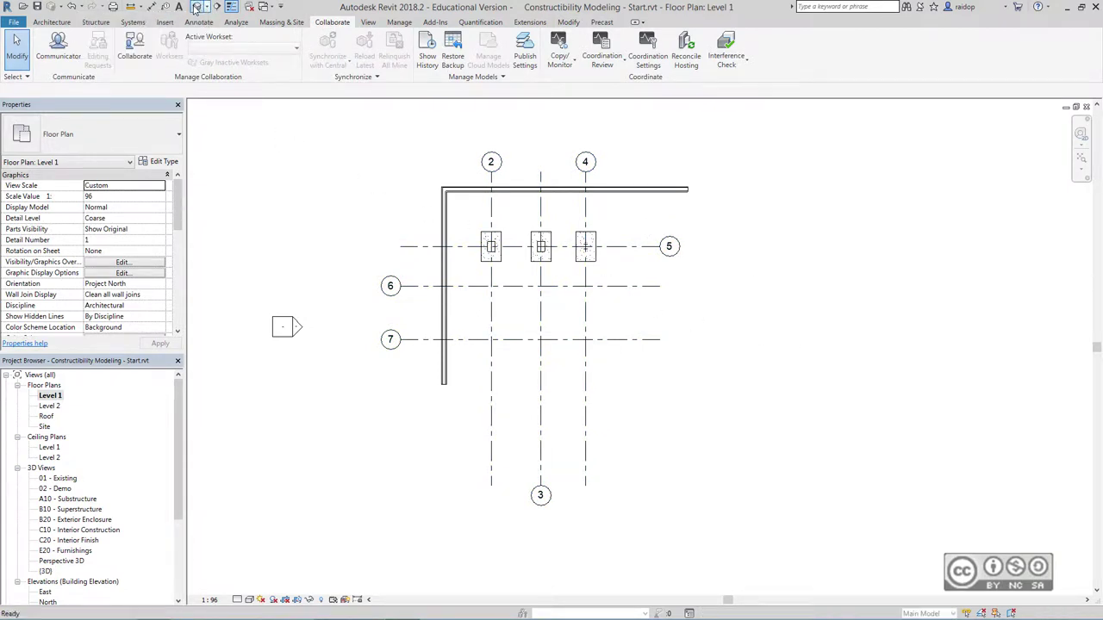
pyautogui.click(399, 22)
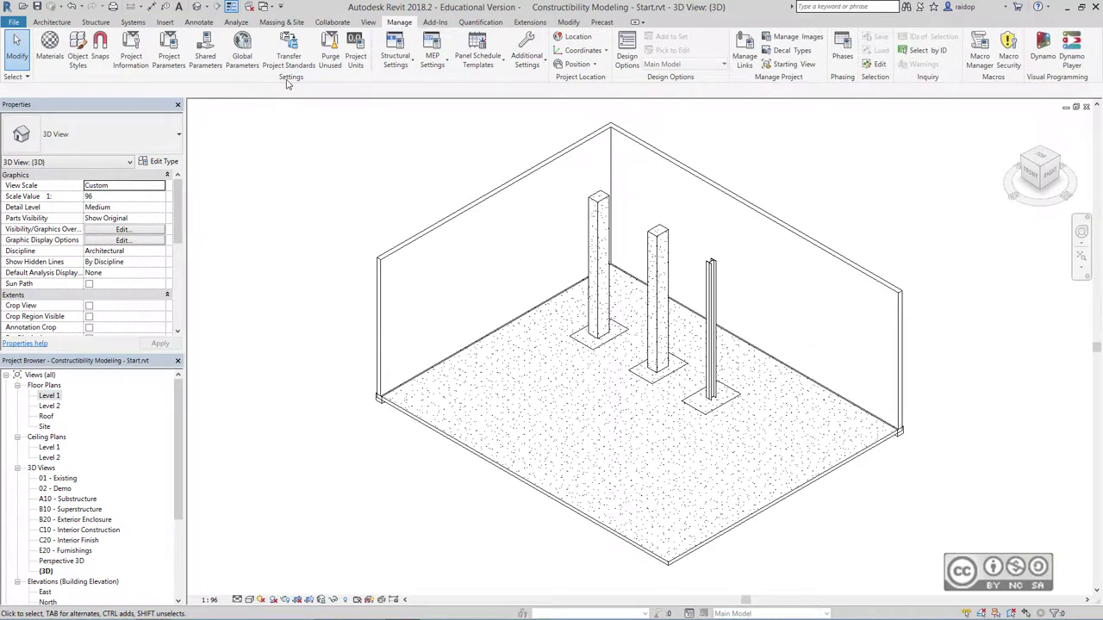
pyautogui.click(169, 51)
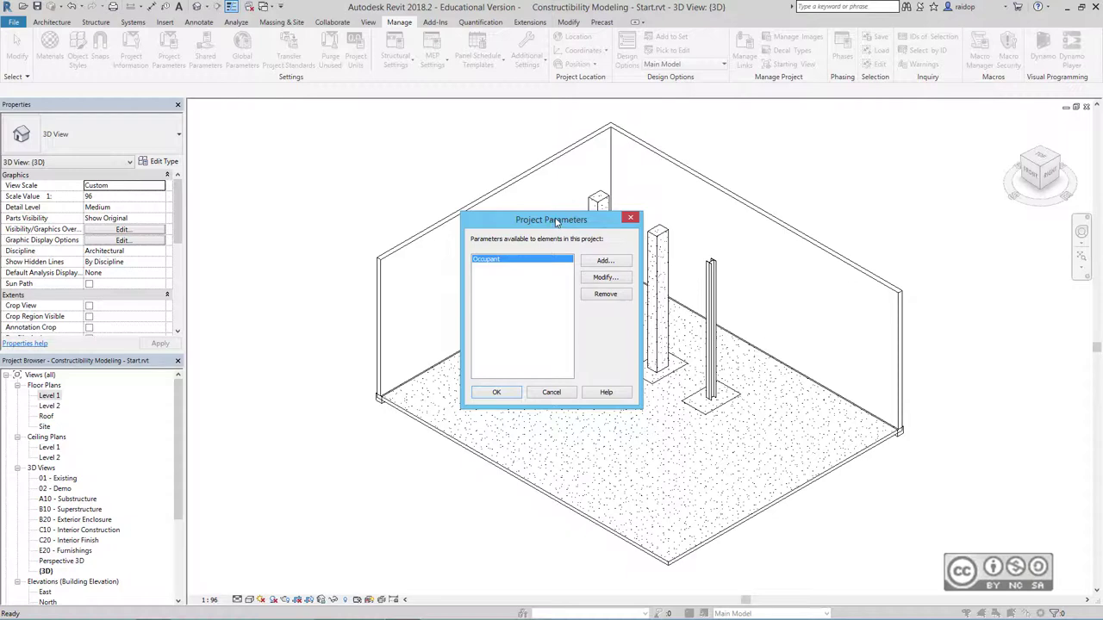
pyautogui.click(603, 261)
pyautogui.write('Crane Number')
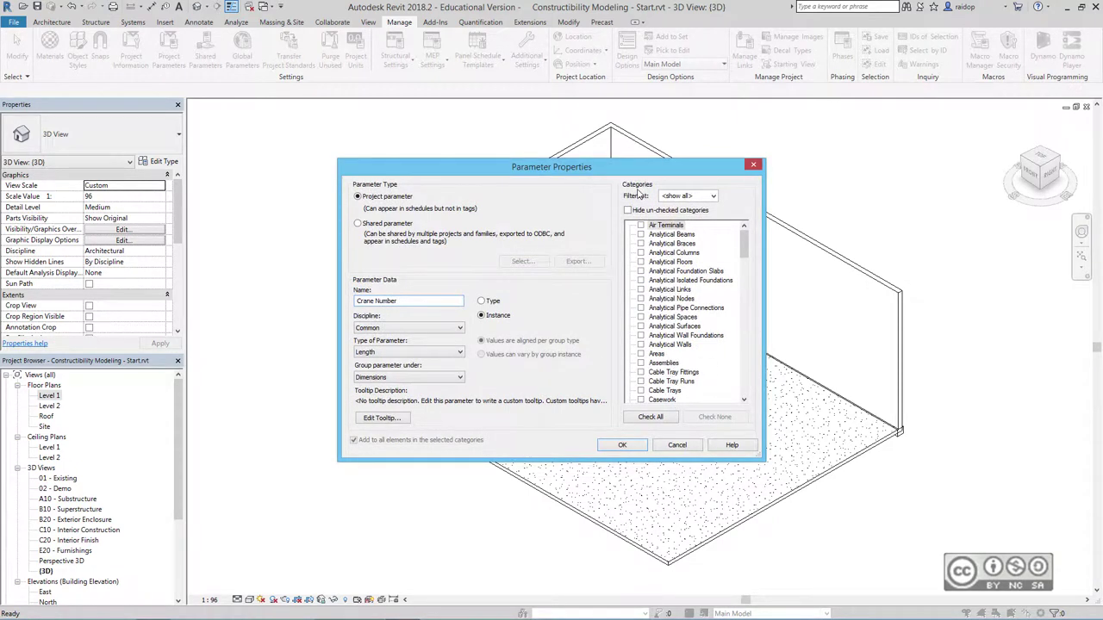
pyautogui.click(644, 418)
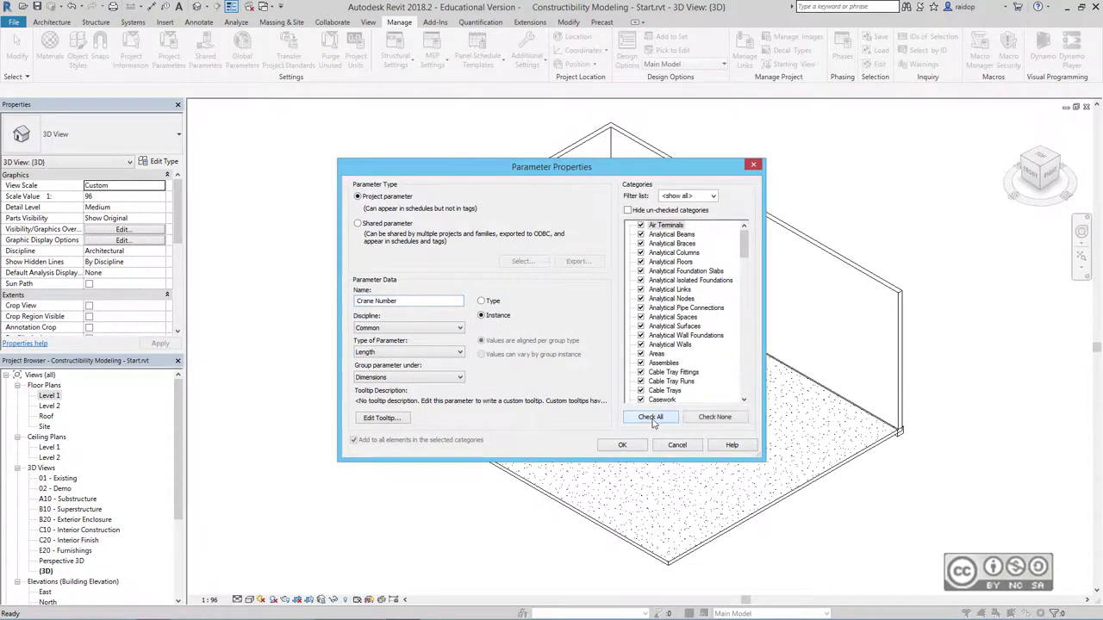
pyautogui.click(392, 354)
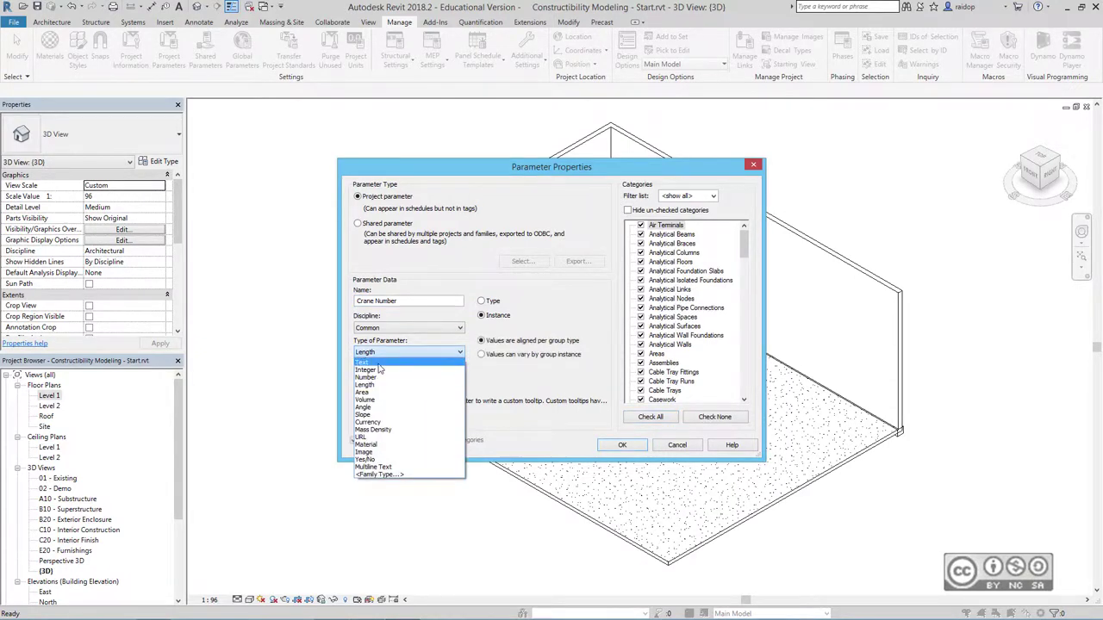
pyautogui.click(379, 362)
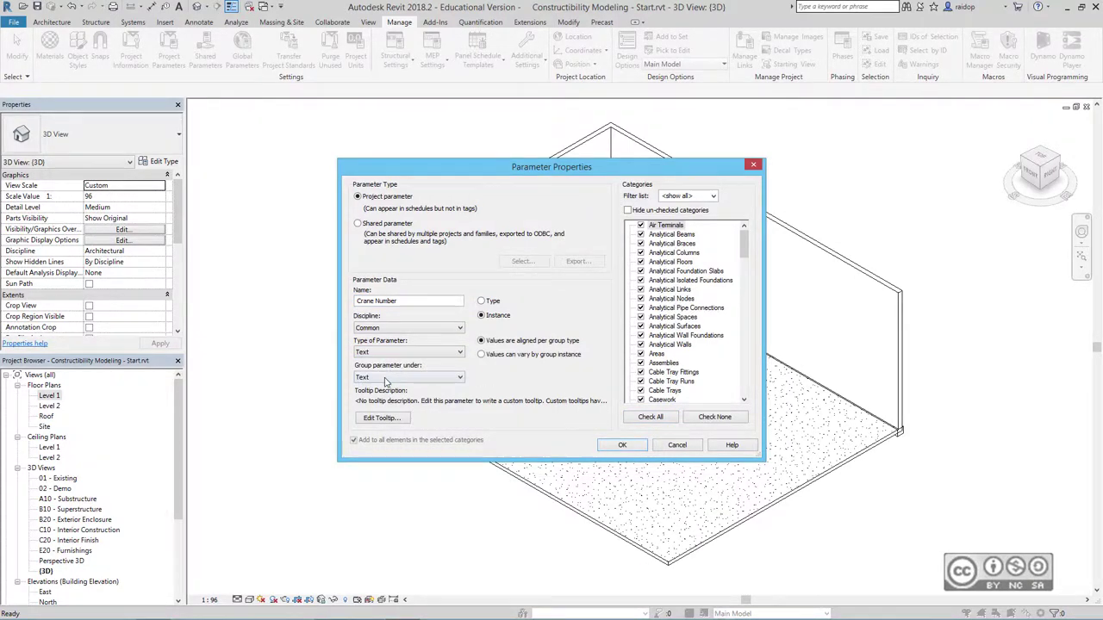
pyautogui.click(392, 376)
pyautogui.scroll(5, 445, 413)
pyautogui.scroll(2, 446, 412)
pyautogui.click(372, 417)
pyautogui.click(607, 448)
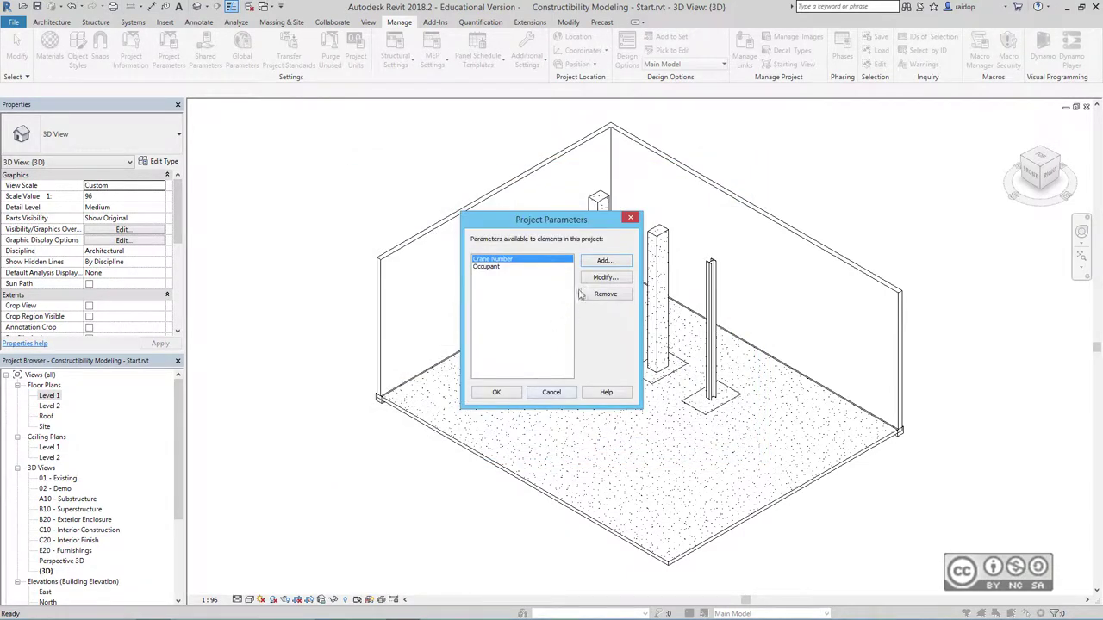
# Add a Pour Sequence text parameter grouped under Construction and close Project Parameters
pyautogui.click(604, 261)
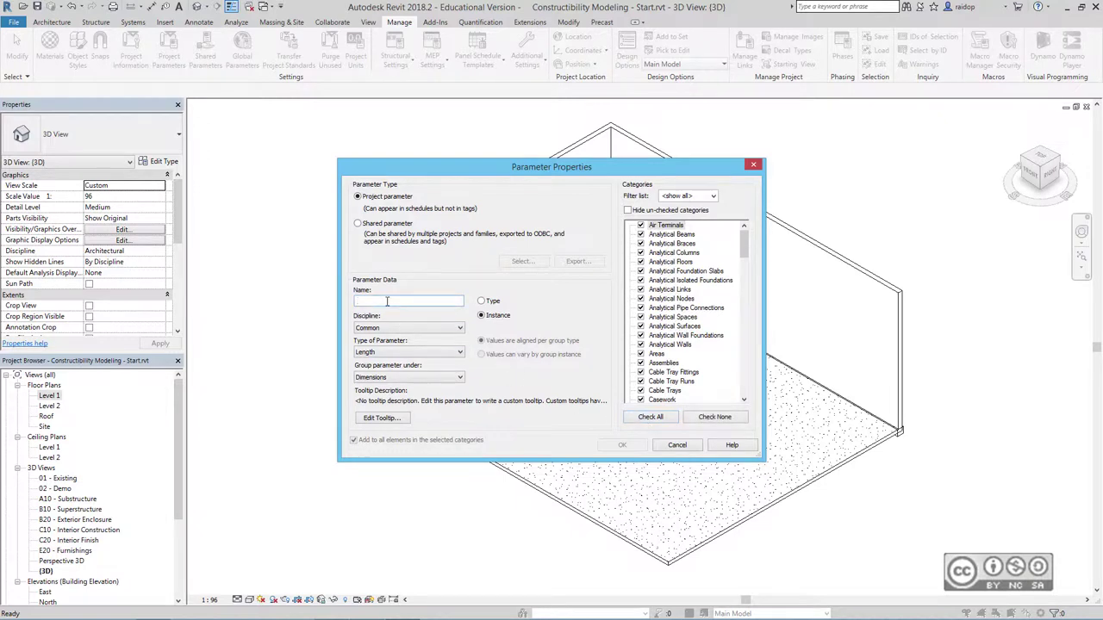
pyautogui.write('Pour Se')
pyautogui.write('quence')
pyautogui.click(384, 357)
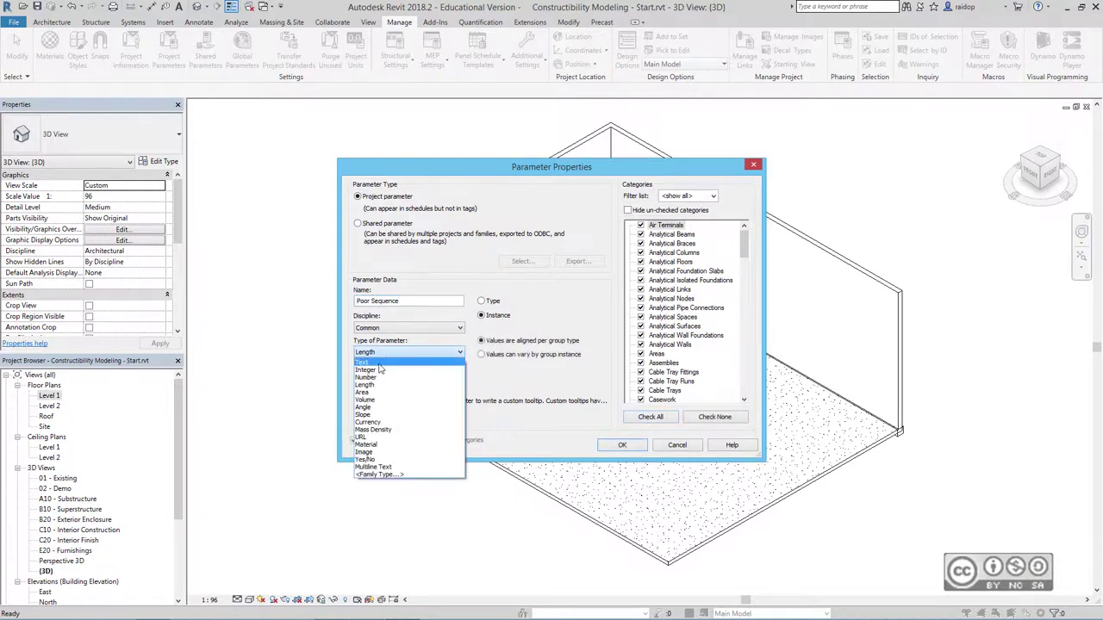
pyautogui.click(385, 379)
pyautogui.click(395, 378)
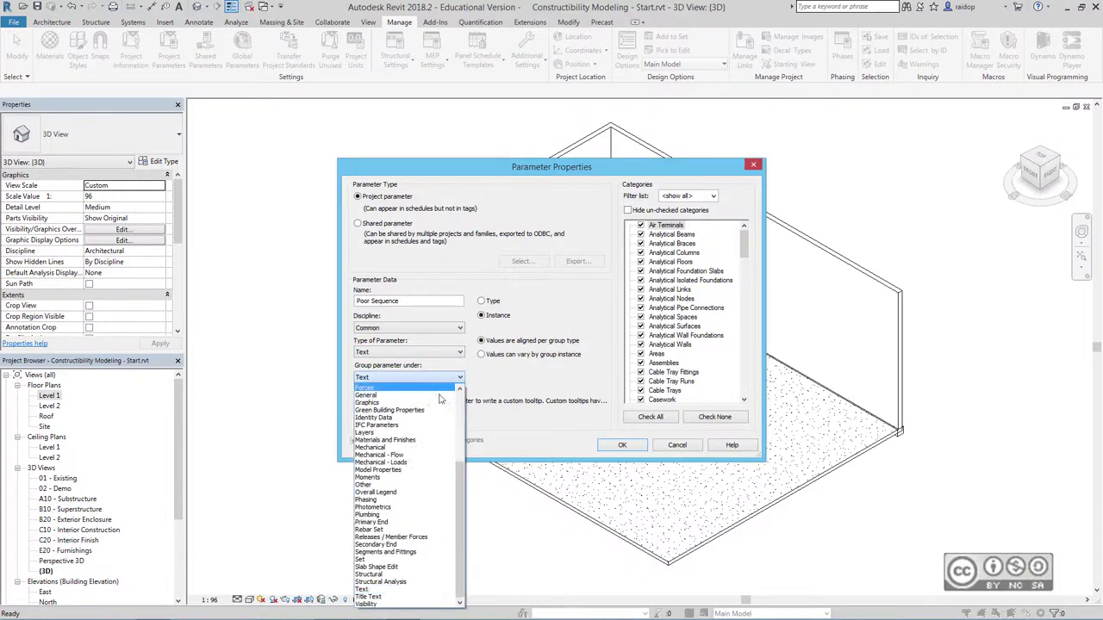
pyautogui.scroll(3, 387, 421)
pyautogui.click(387, 421)
pyautogui.click(620, 445)
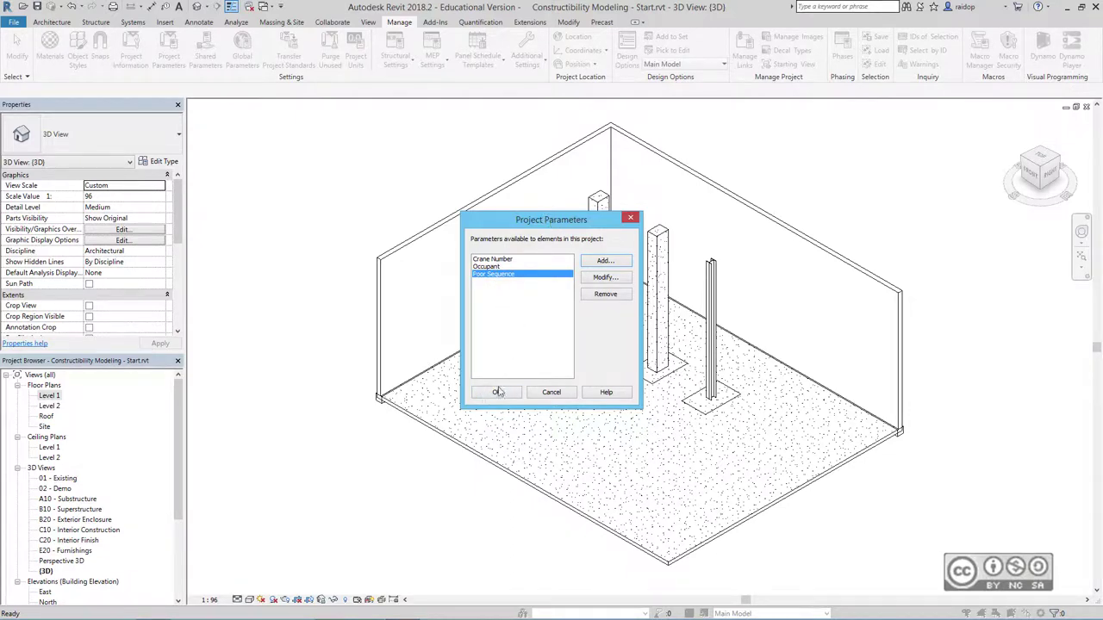
pyautogui.click(493, 392)
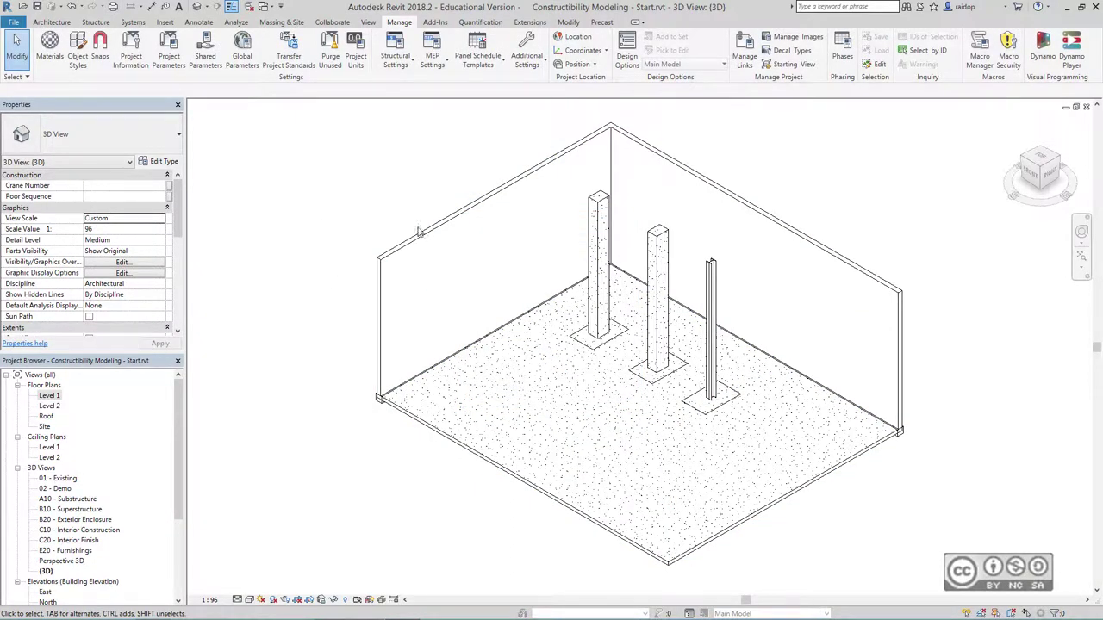
# Create parts from the linked model's left wall, right wall and floor slab
pyautogui.press('Tab')
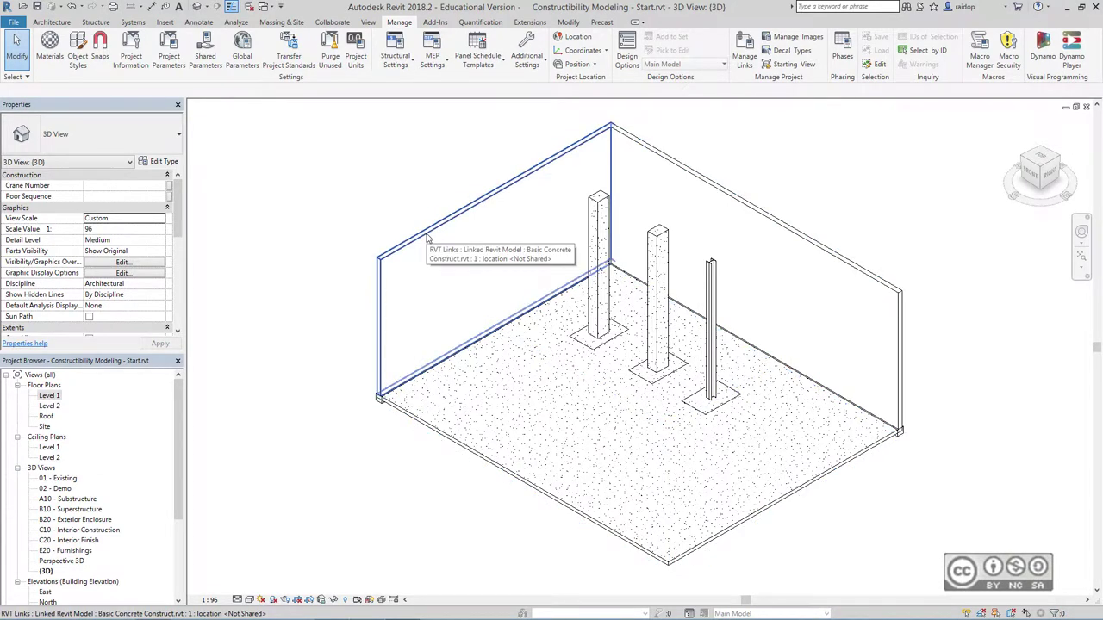
pyautogui.click(425, 239)
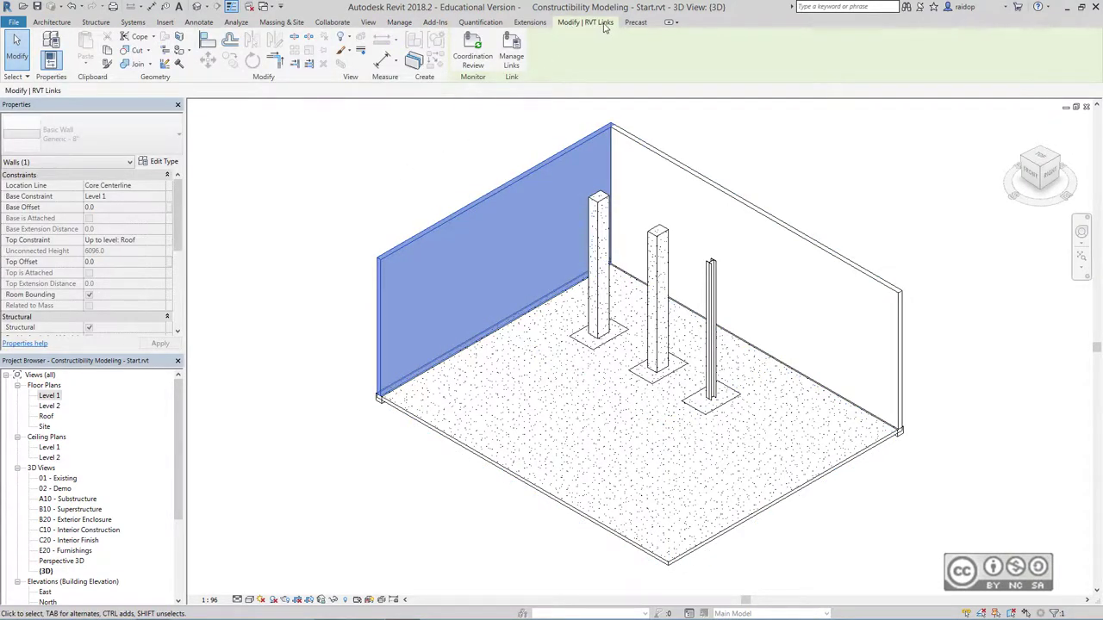
pyautogui.click(413, 65)
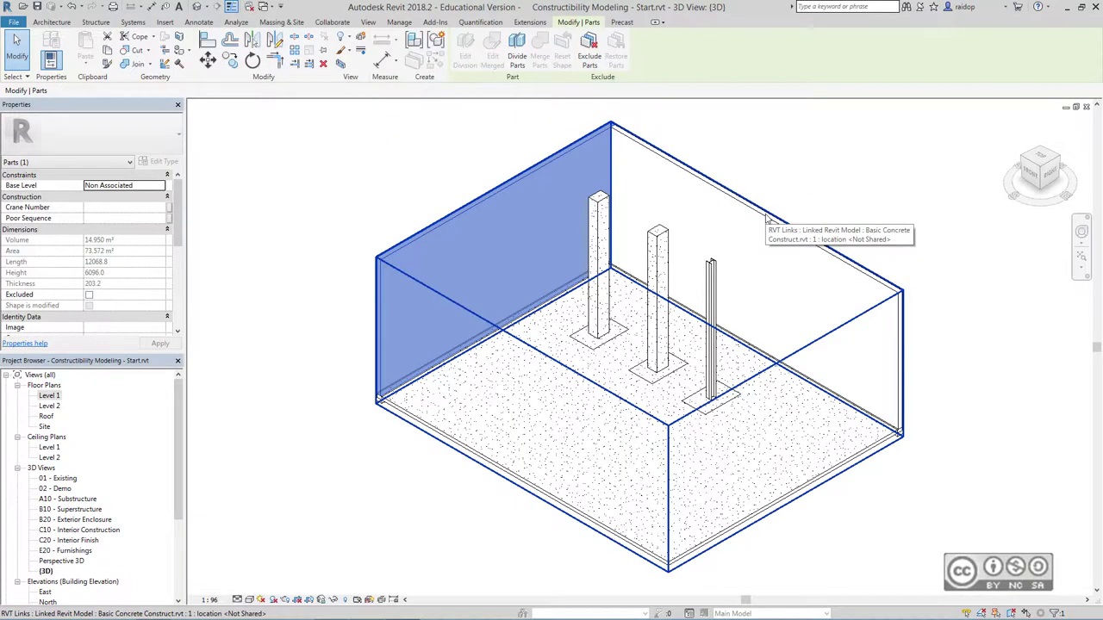
pyautogui.click(799, 175)
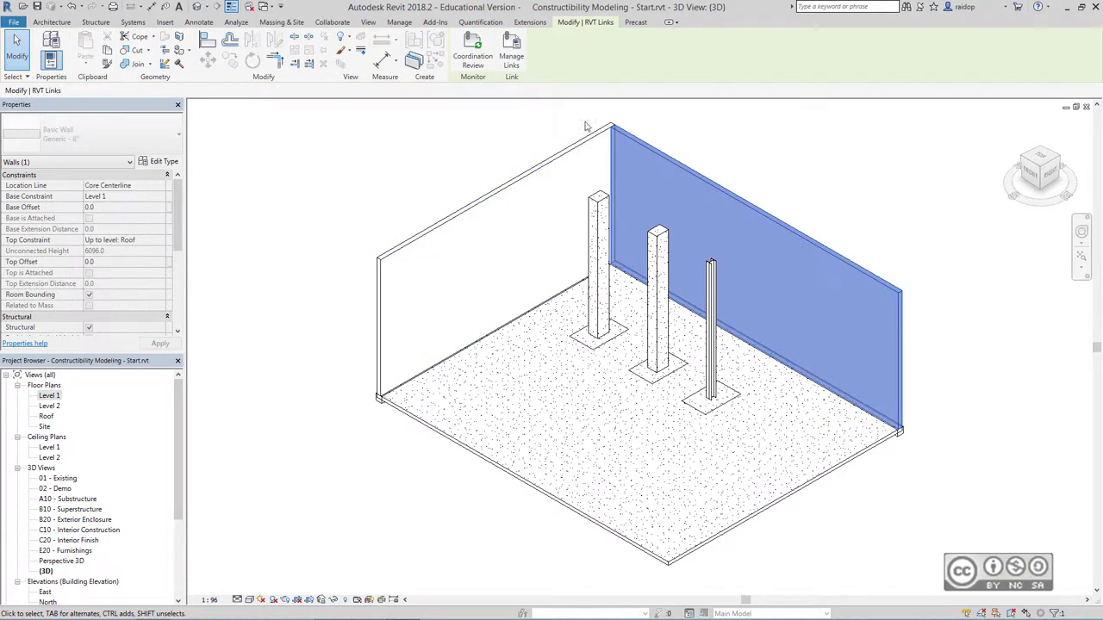
pyautogui.click(413, 60)
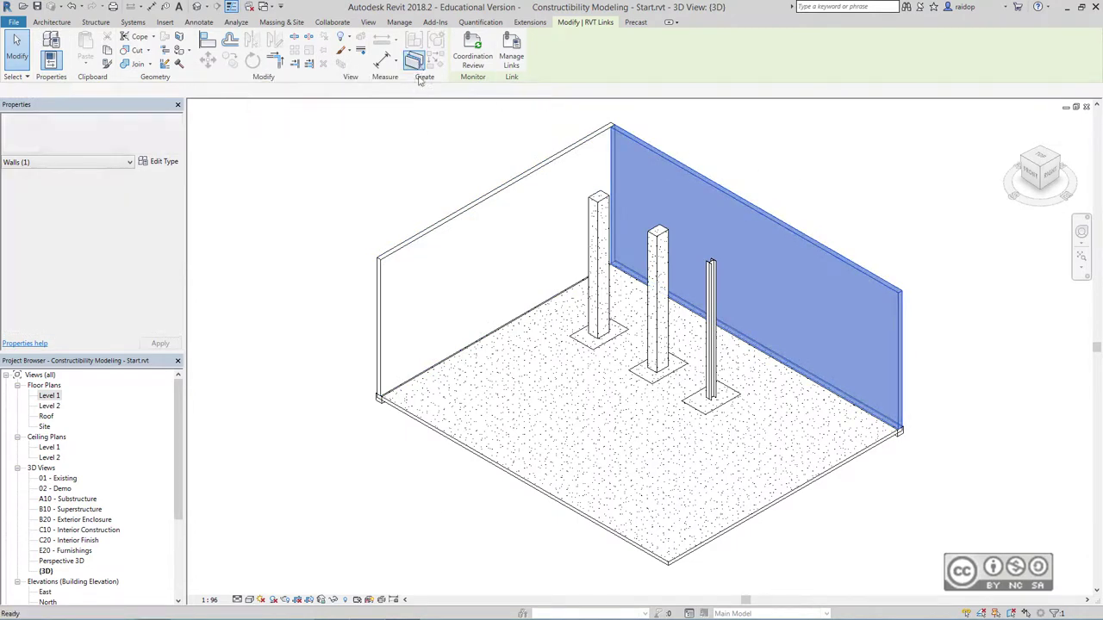
pyautogui.click(528, 484)
pyautogui.click(528, 485)
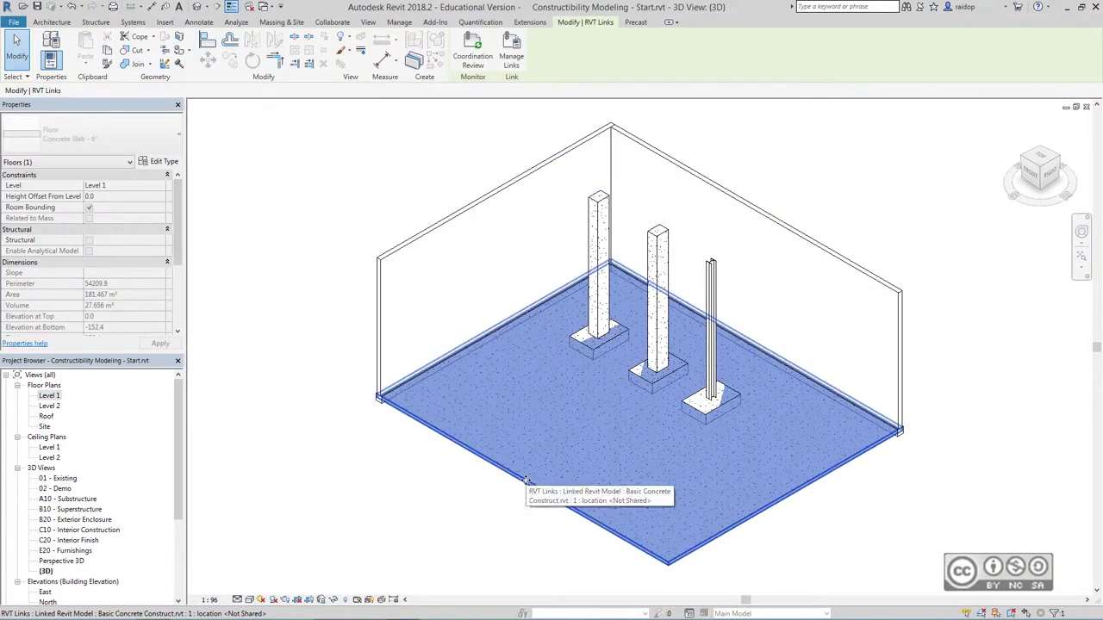
pyautogui.click(413, 60)
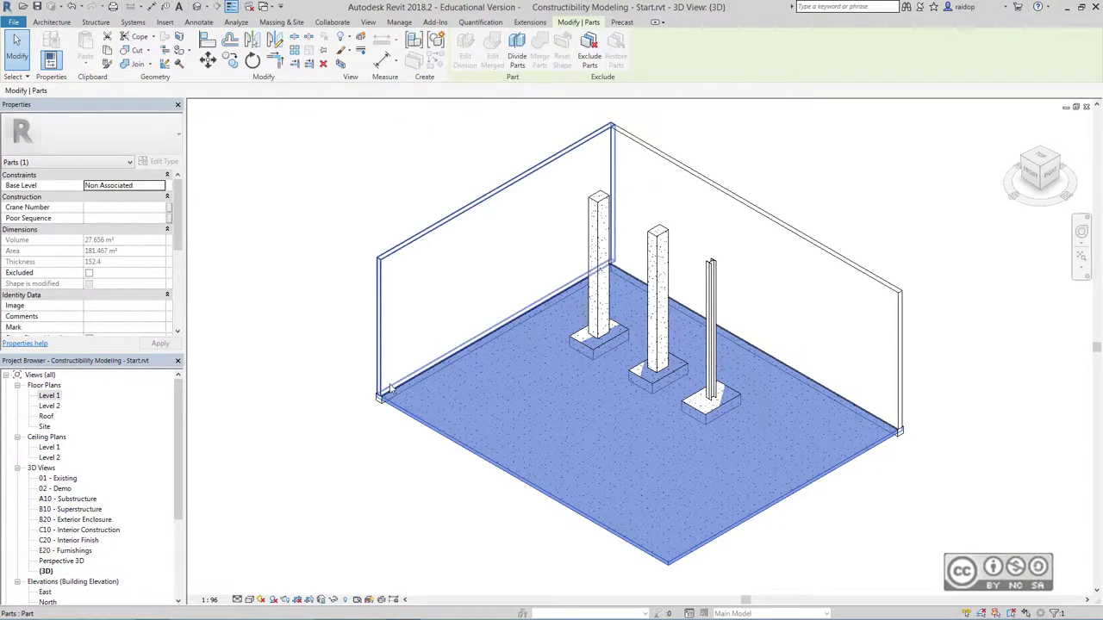
pyautogui.click(368, 422)
# Create parts from both foundation walls, then zoom to fit and select both foundation wall parts
pyautogui.scroll(4, 376, 410)
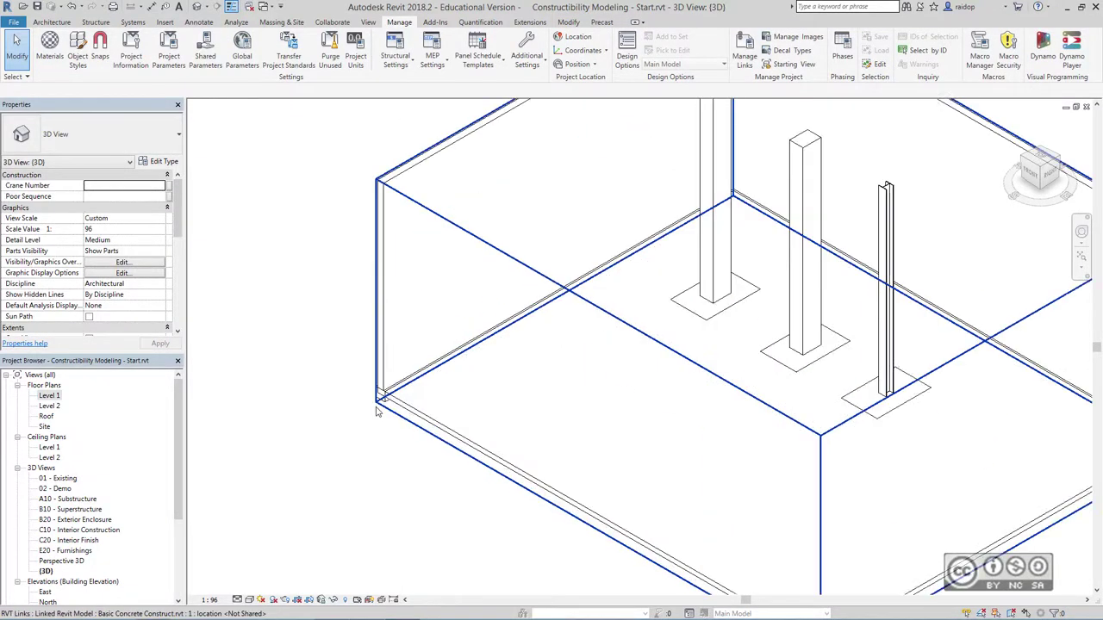
pyautogui.scroll(4, 379, 407)
pyautogui.click(411, 389)
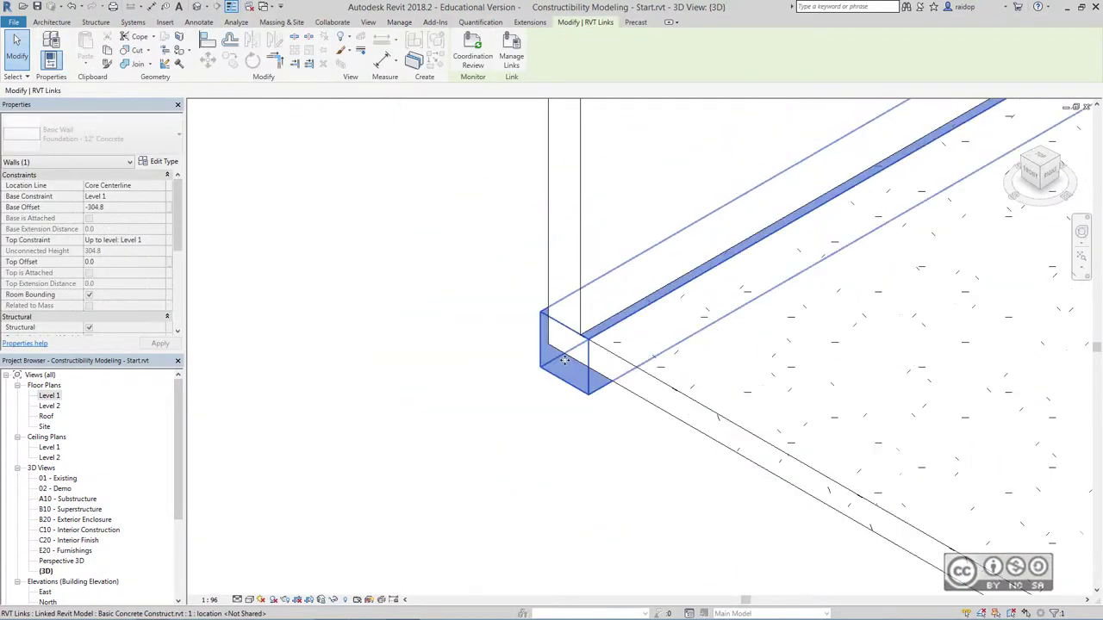
pyautogui.click(414, 62)
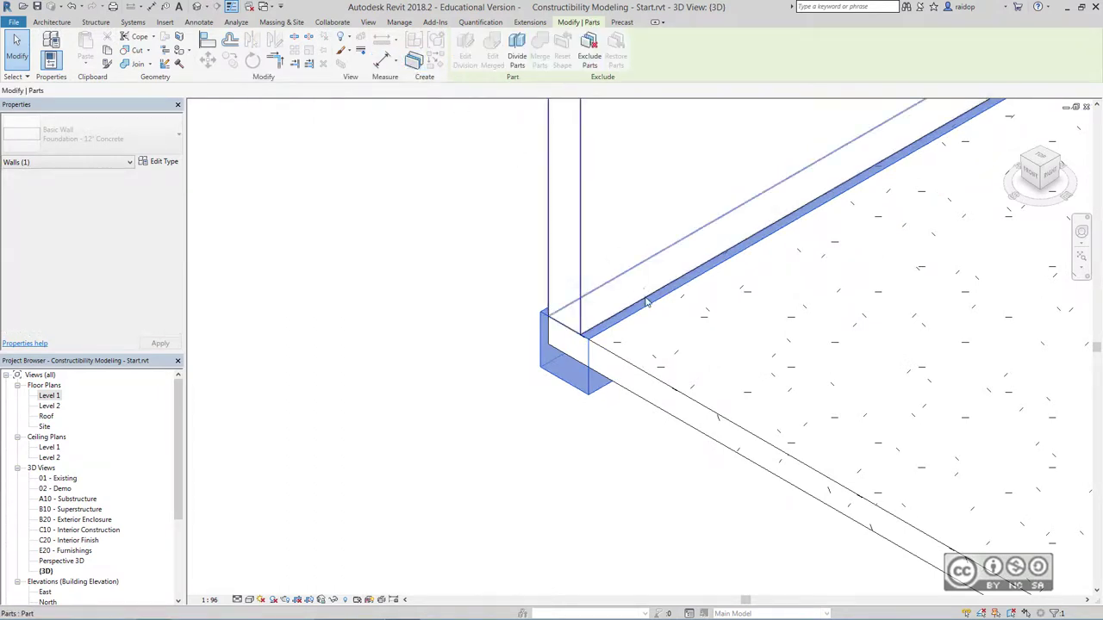
pyautogui.scroll(-5, 575, 379)
pyautogui.scroll(6, 570, 352)
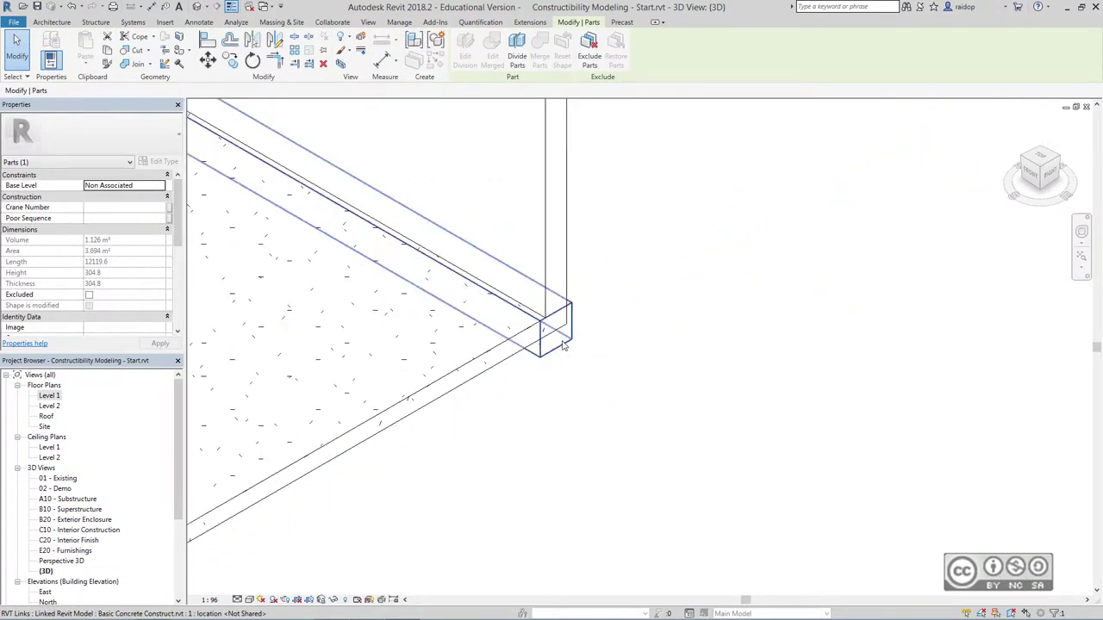
pyautogui.click(564, 346)
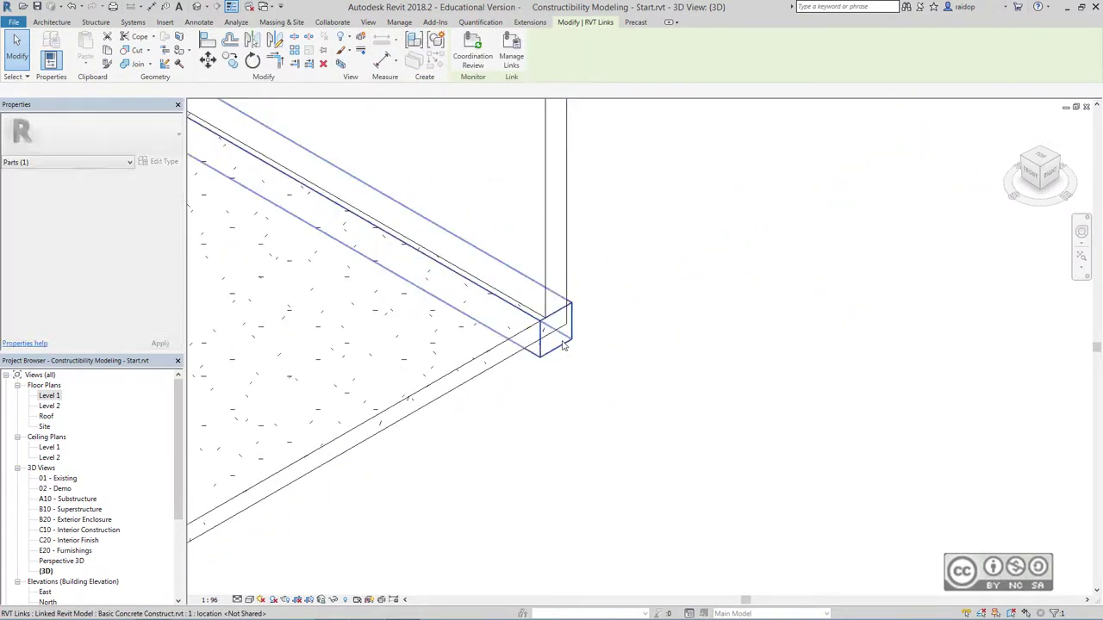
pyautogui.click(414, 60)
pyautogui.press('Escape')
pyautogui.press('z')
pyautogui.press('f')
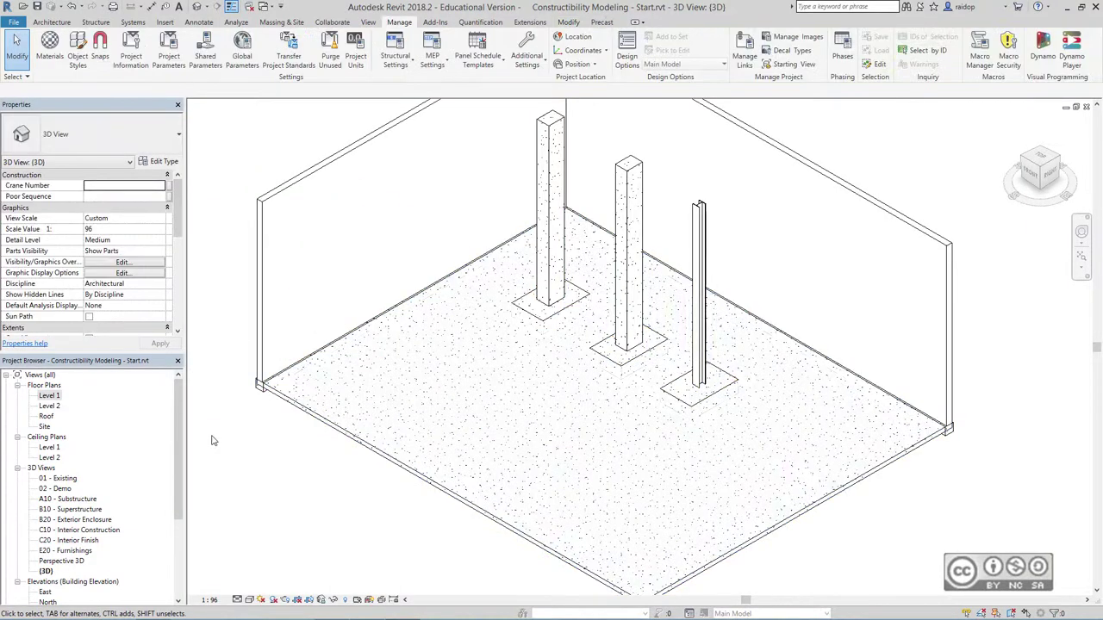
pyautogui.click(258, 390)
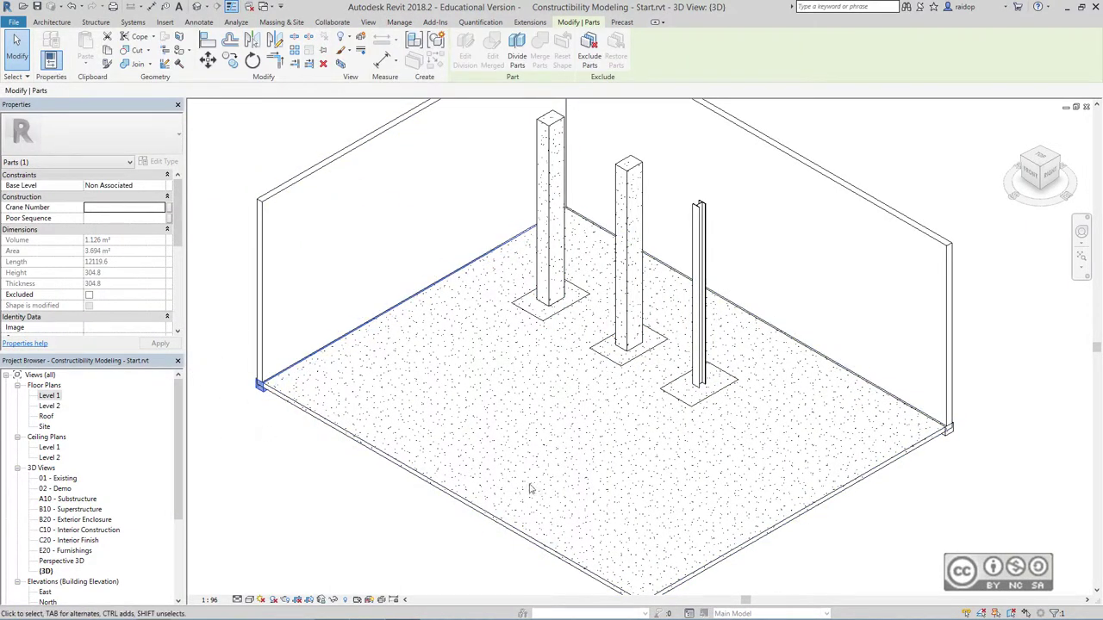
pyautogui.keyDown('ctrl'); pyautogui.click(948, 428); pyautogui.keyUp('ctrl')
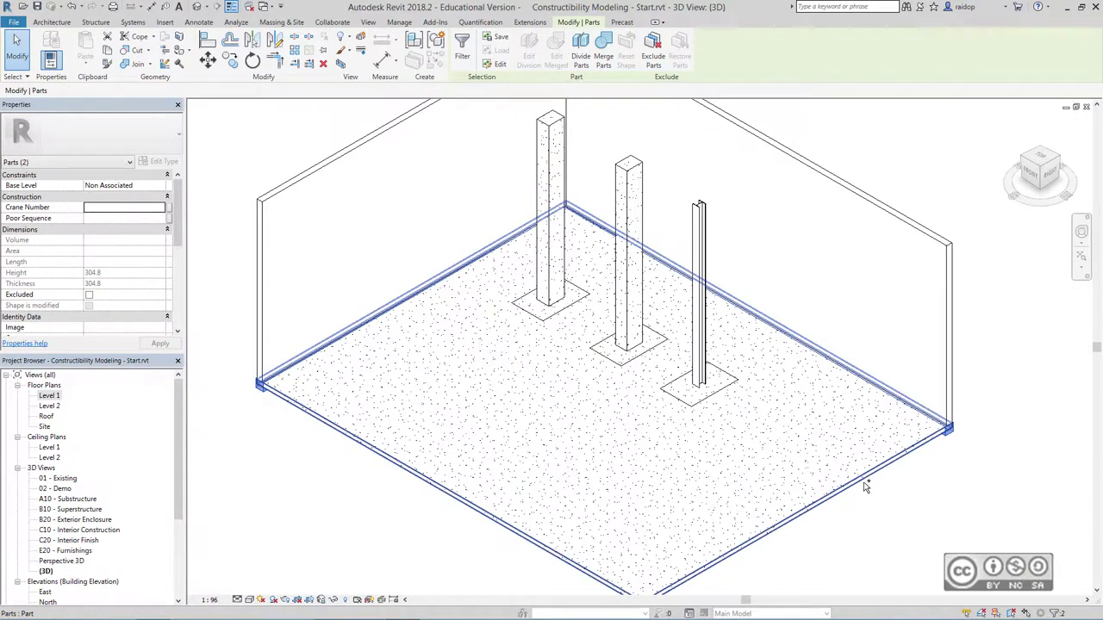
# Add the floor slab parts to the selection and apply Crane Number 1 and Poor Sequence 1
pyautogui.keyDown('ctrl'); pyautogui.click(866, 486); pyautogui.keyUp('ctrl')
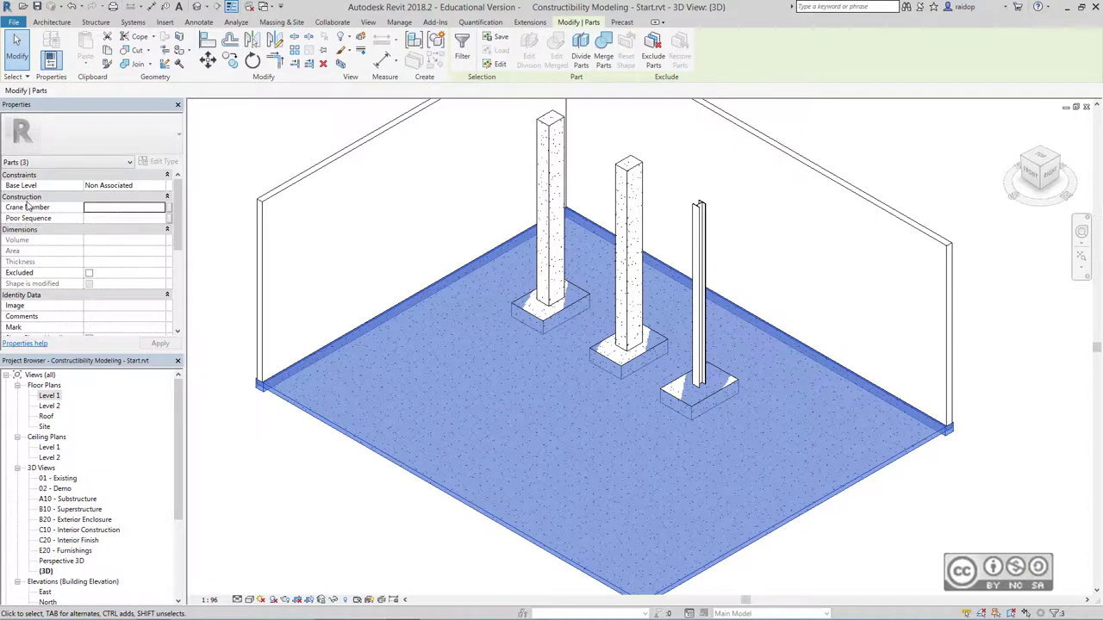
pyautogui.click(100, 207)
pyautogui.write('1')
pyautogui.click(119, 219)
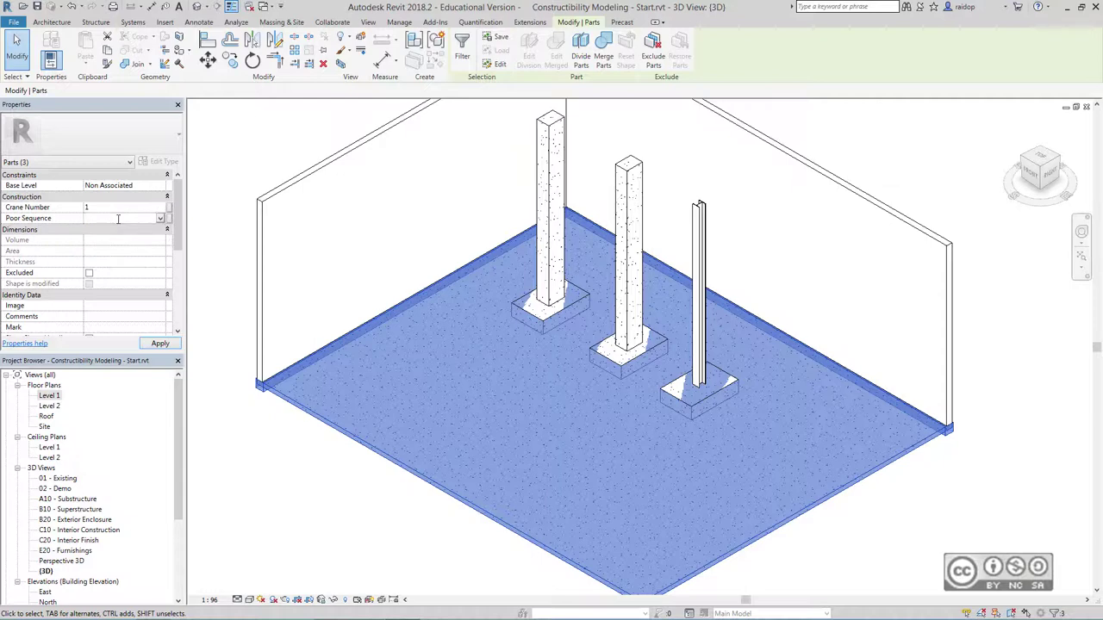
pyautogui.write('1')
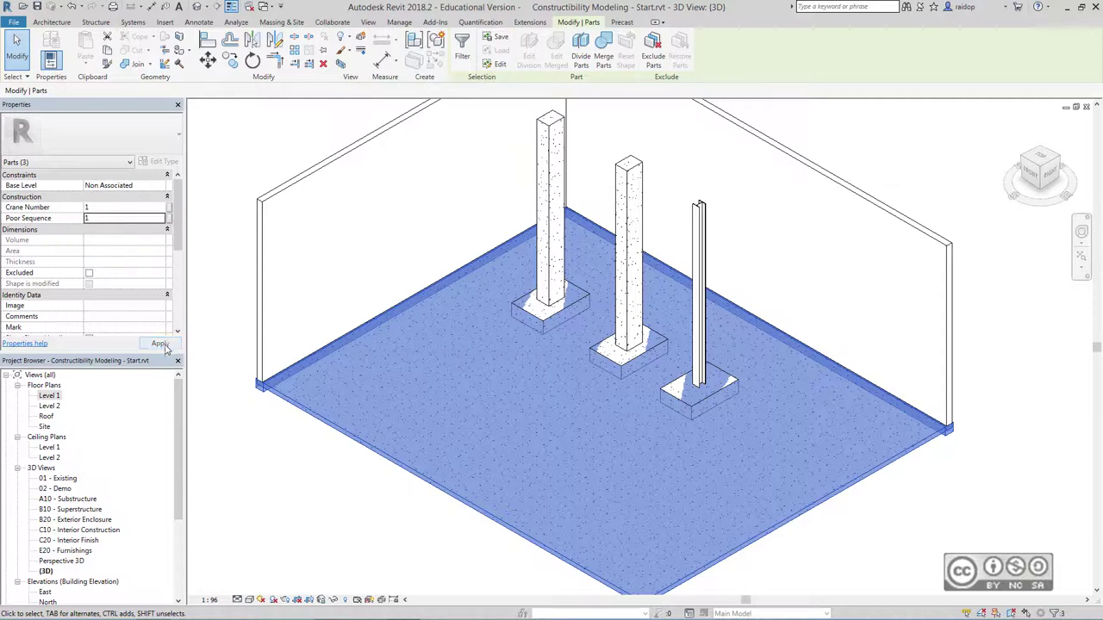
pyautogui.click(166, 348)
pyautogui.click(357, 525)
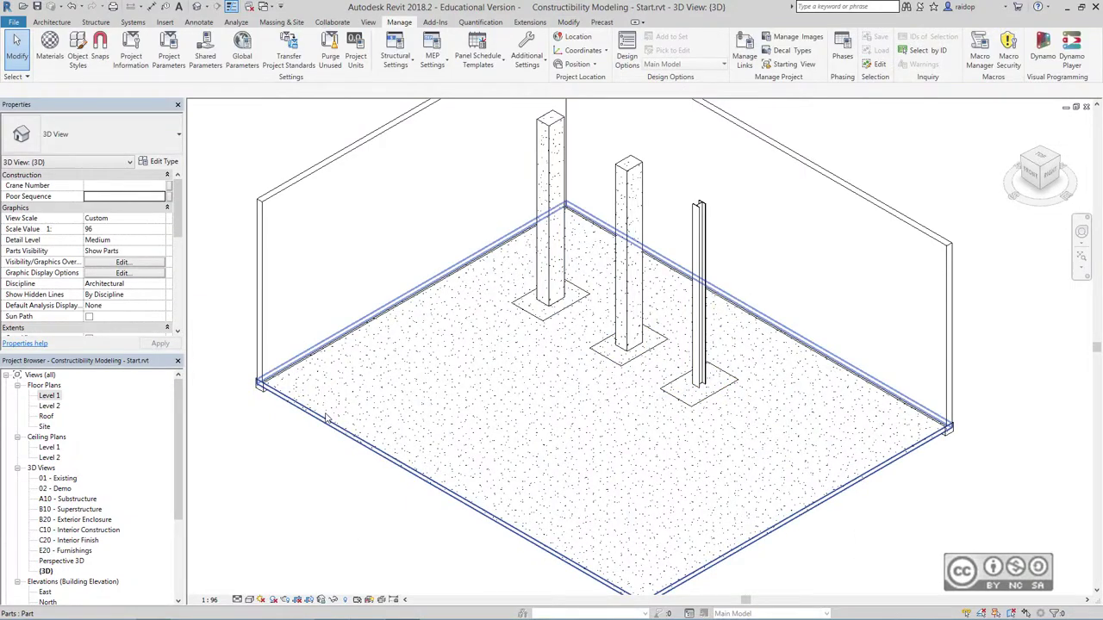
pyautogui.scroll(-1, 344, 418)
pyautogui.scroll(-1, 396, 426)
pyautogui.scroll(-1, 425, 433)
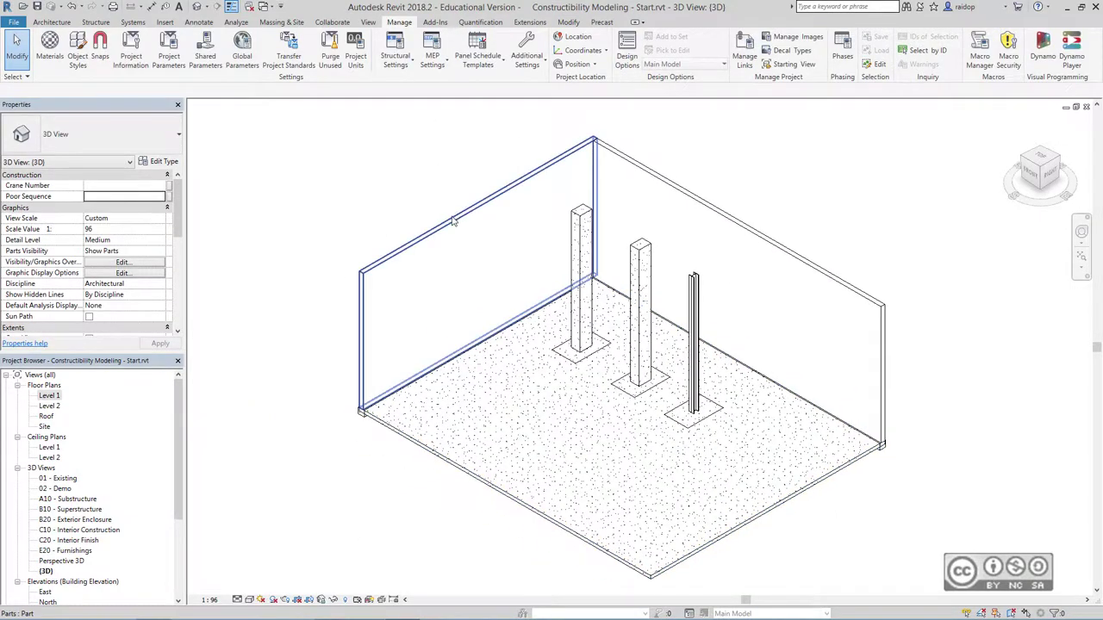
# Select the back-left and right wall parts and apply Crane Number 1 and Poor Sequence 2
pyautogui.click(454, 221)
pyautogui.press('Tab')
pyautogui.click(423, 210)
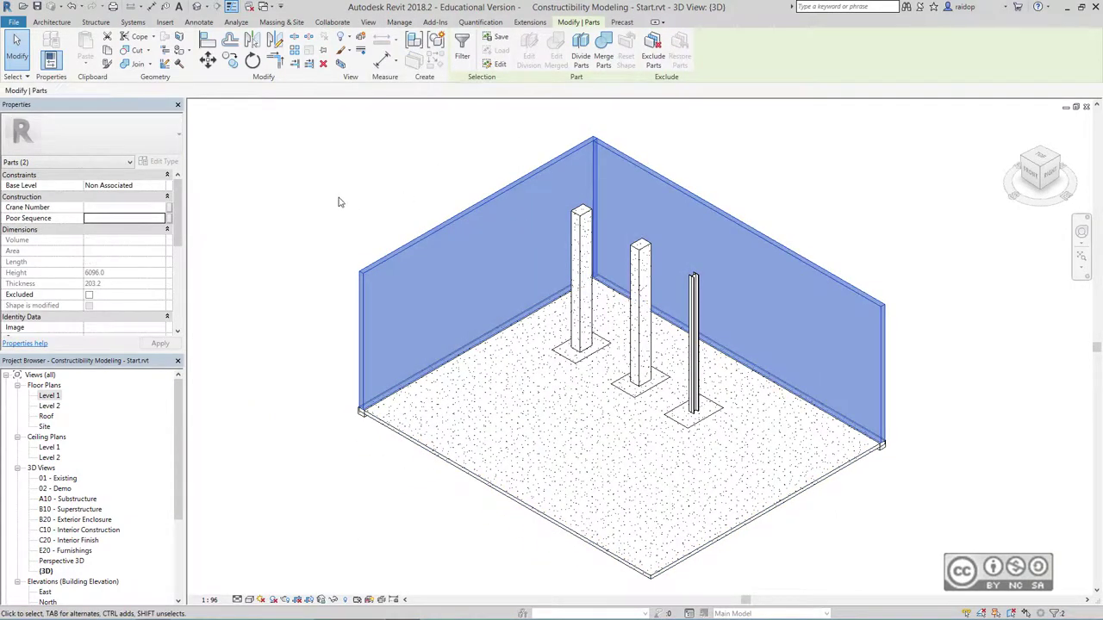
pyautogui.click(95, 207)
pyautogui.write('1')
pyautogui.click(115, 219)
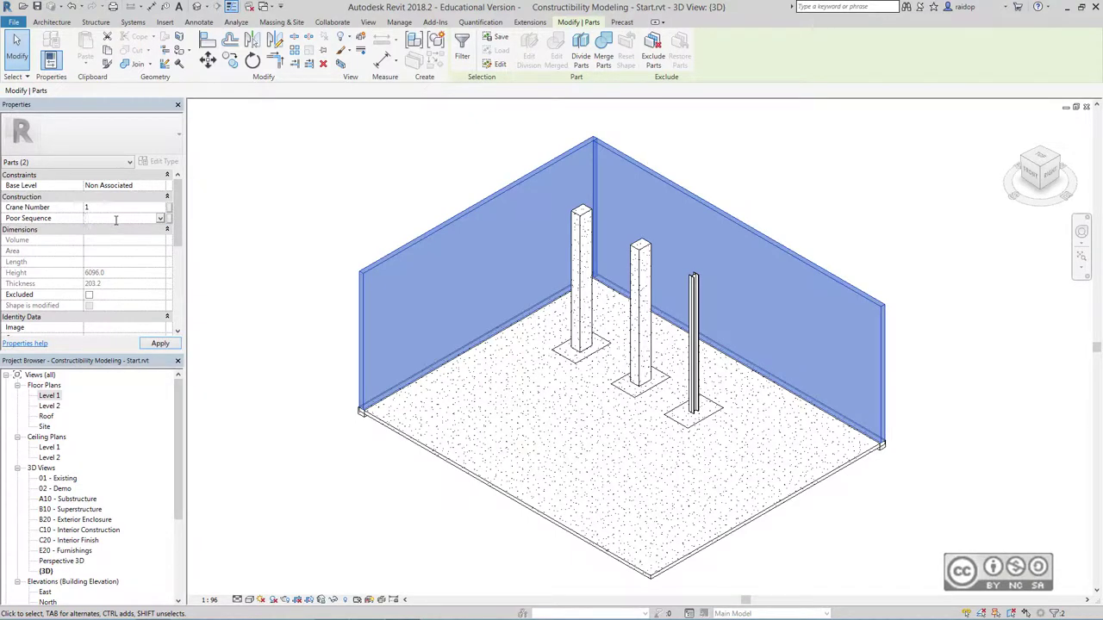
pyautogui.write('2')
pyautogui.click(159, 345)
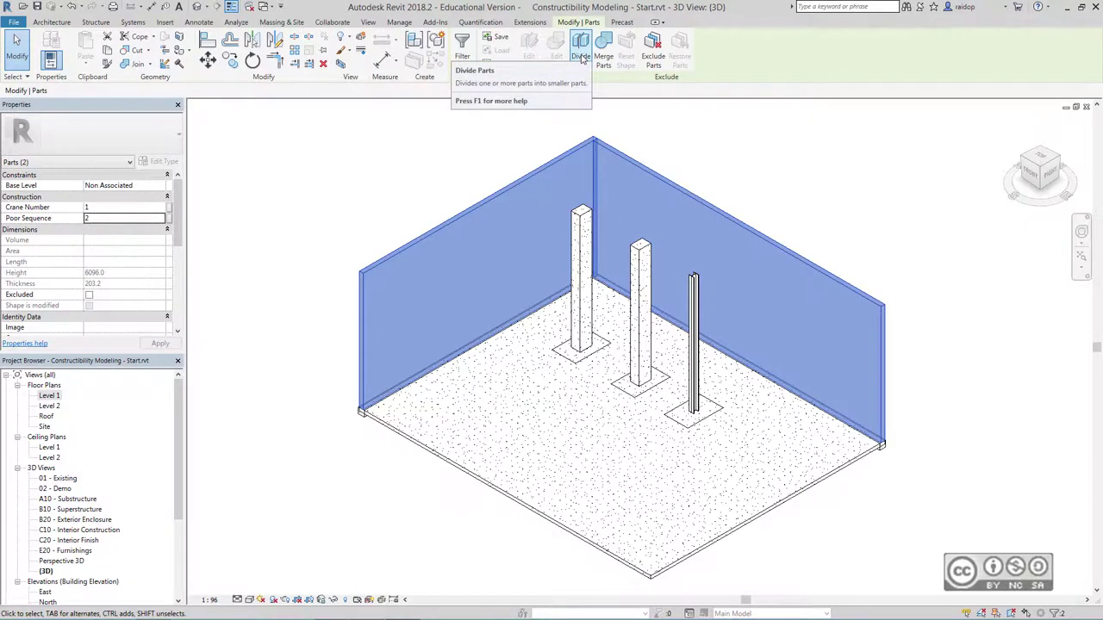
# Start a Divide Parts sketch on the wall and set its work plane to Level : Level 1
pyautogui.click(581, 57)
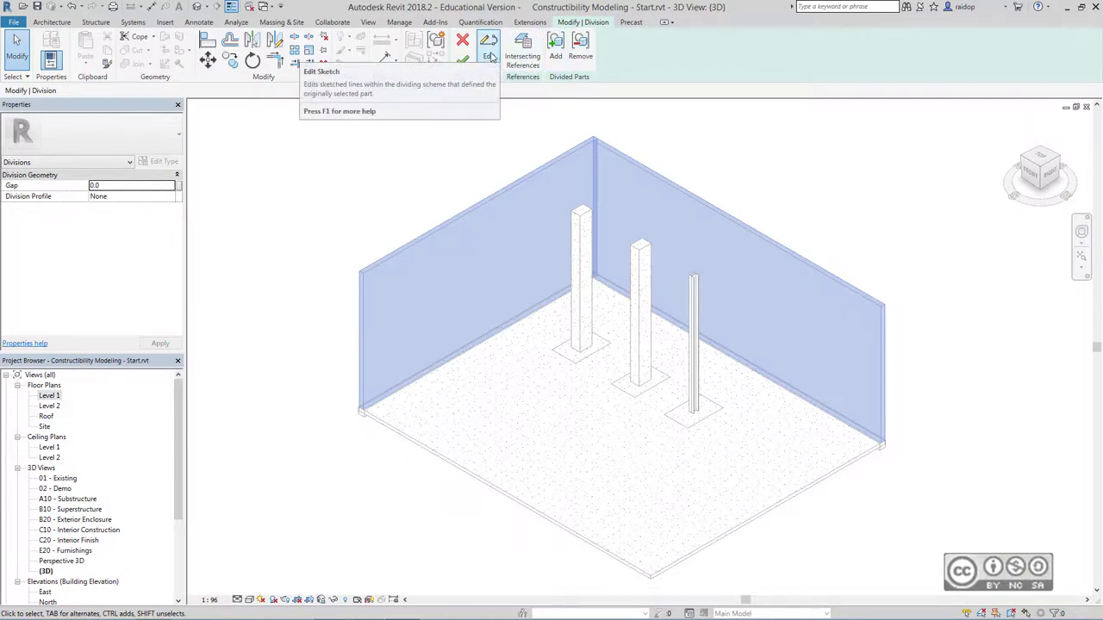
pyautogui.click(489, 52)
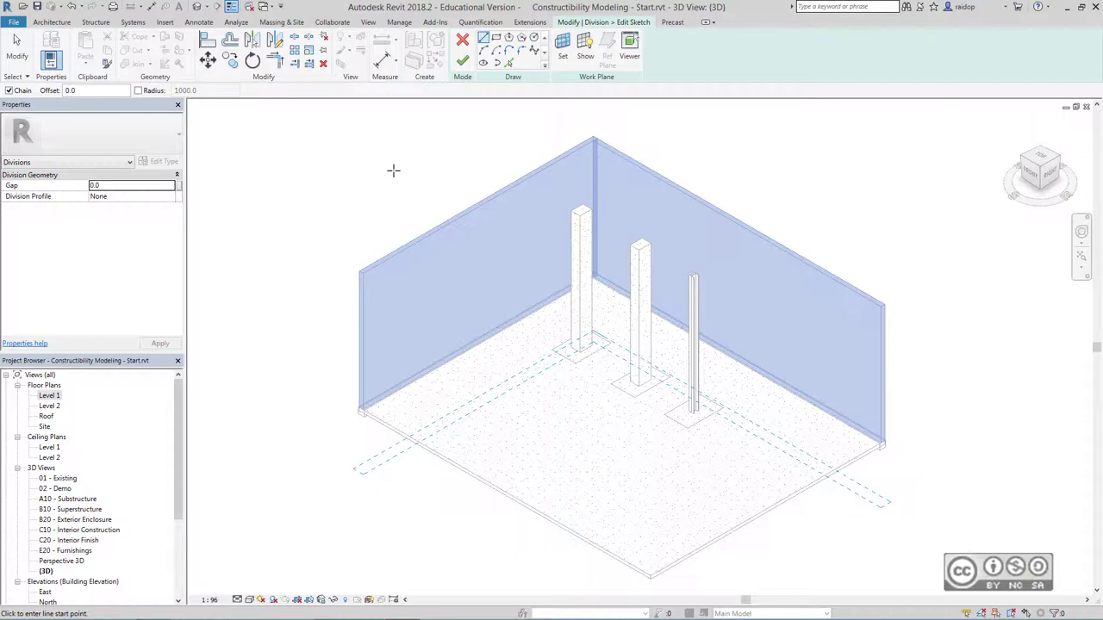
pyautogui.click(563, 47)
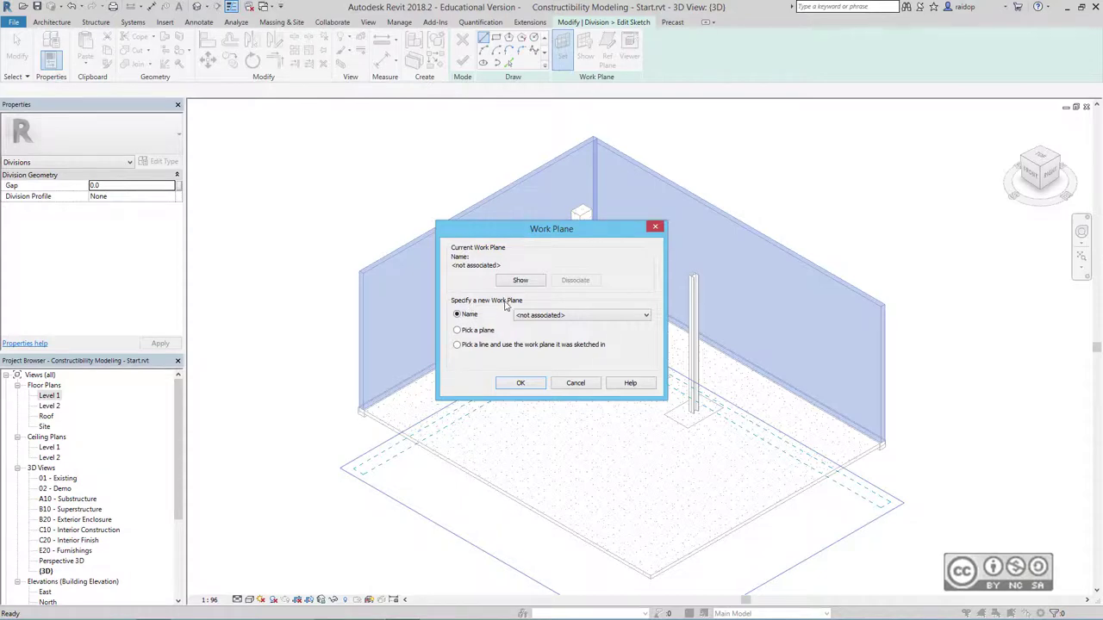
pyautogui.click(542, 316)
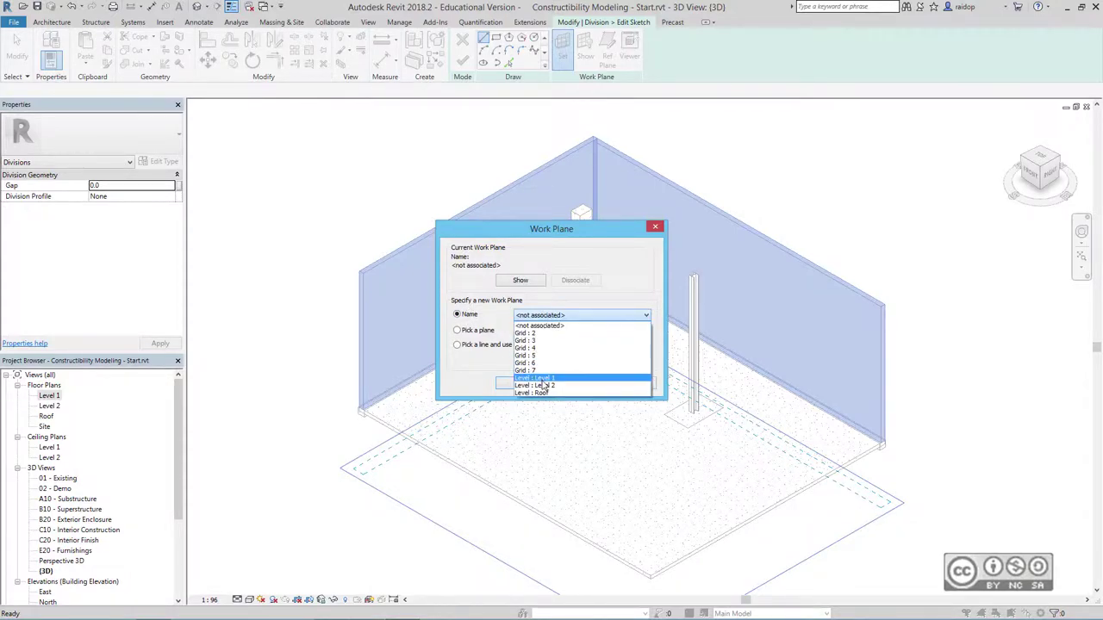
pyautogui.click(542, 379)
pyautogui.click(528, 384)
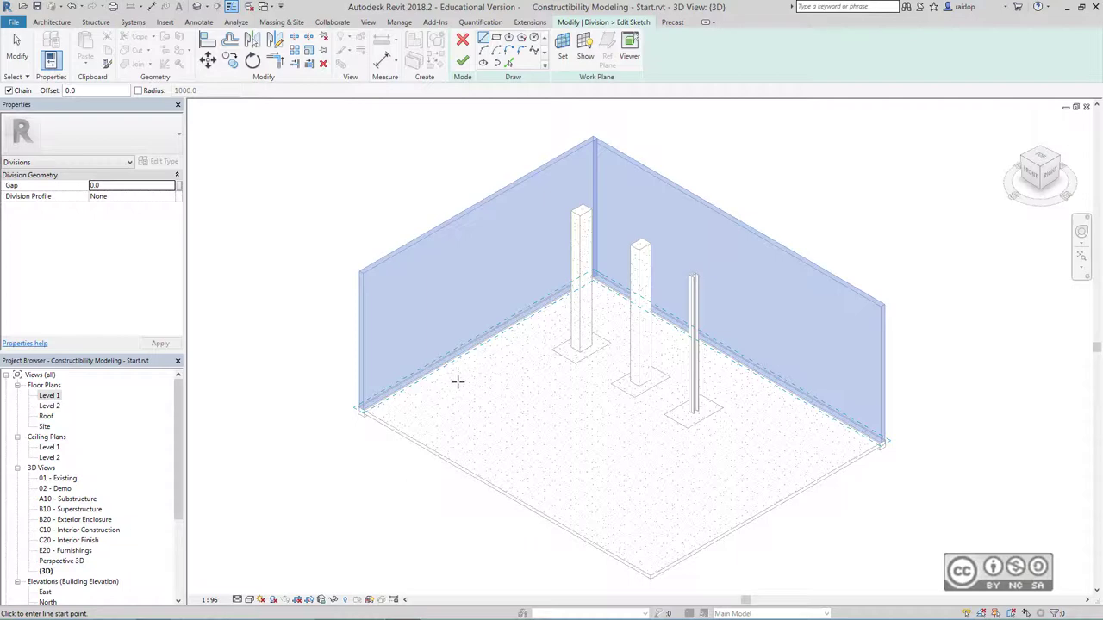
# Draw two division lines across the left wall and finish the sketch
pyautogui.click(457, 382)
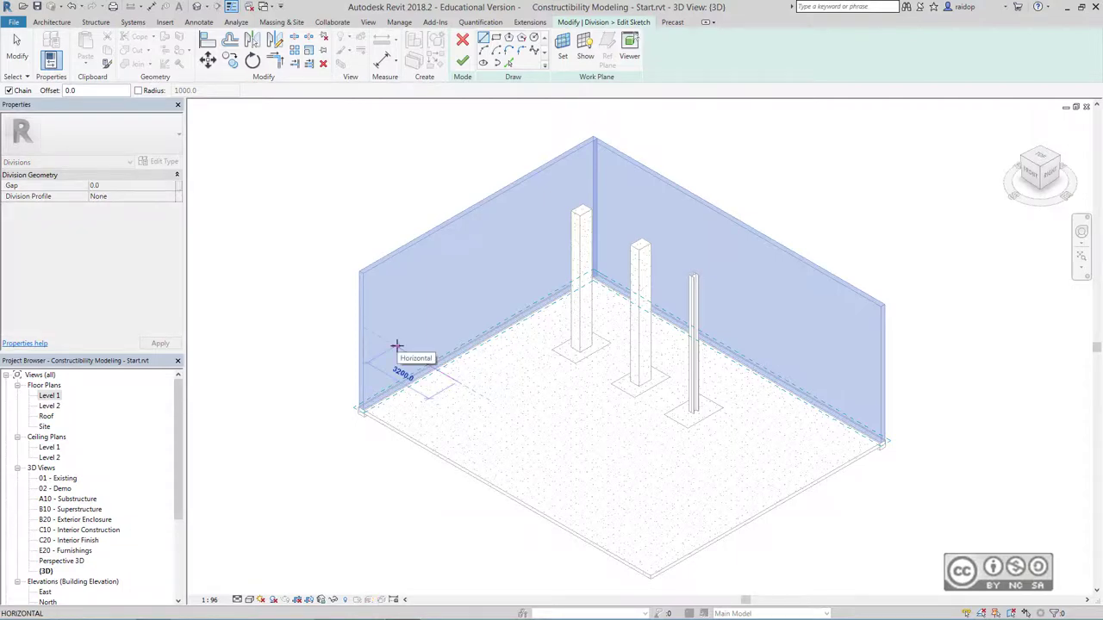
pyautogui.click(397, 346)
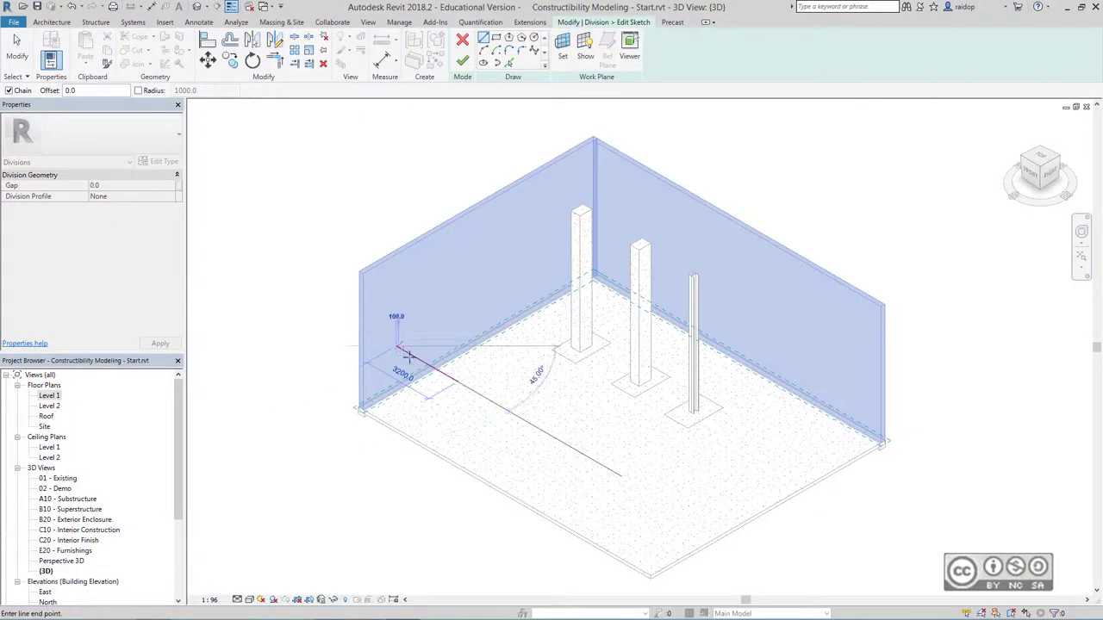
pyautogui.press('Escape')
pyautogui.click(534, 328)
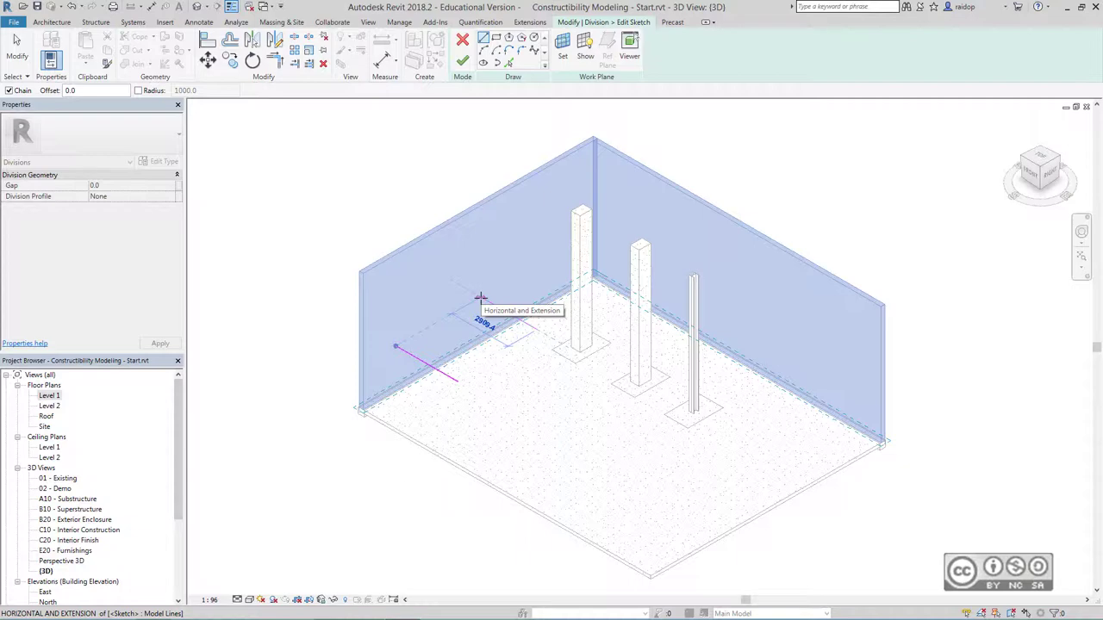
pyautogui.click(480, 298)
pyautogui.press('Escape')
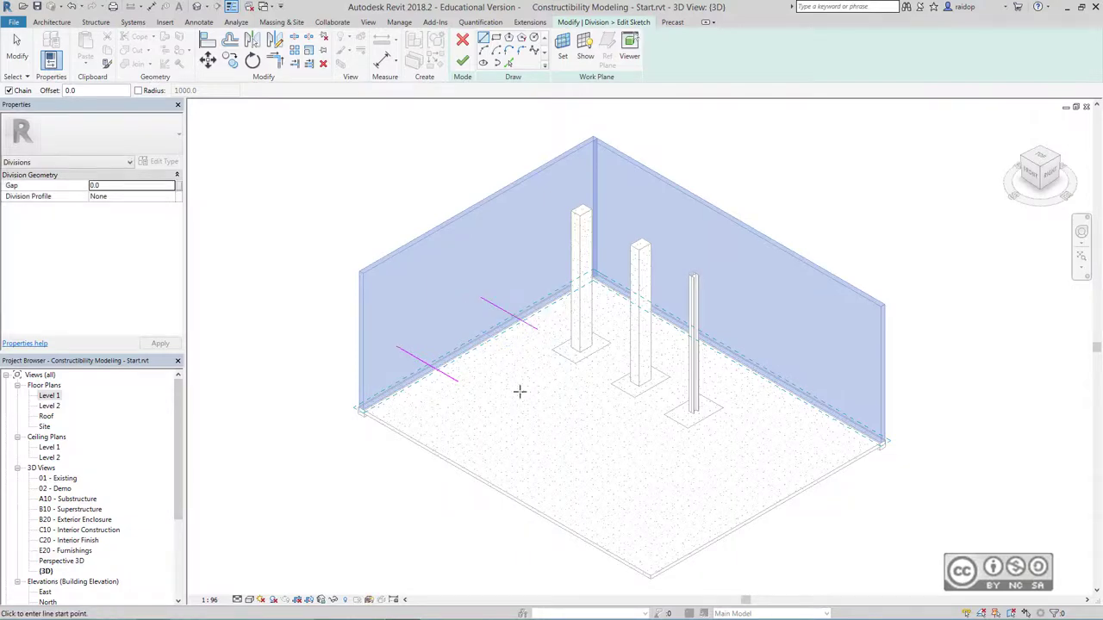
pyautogui.click(463, 62)
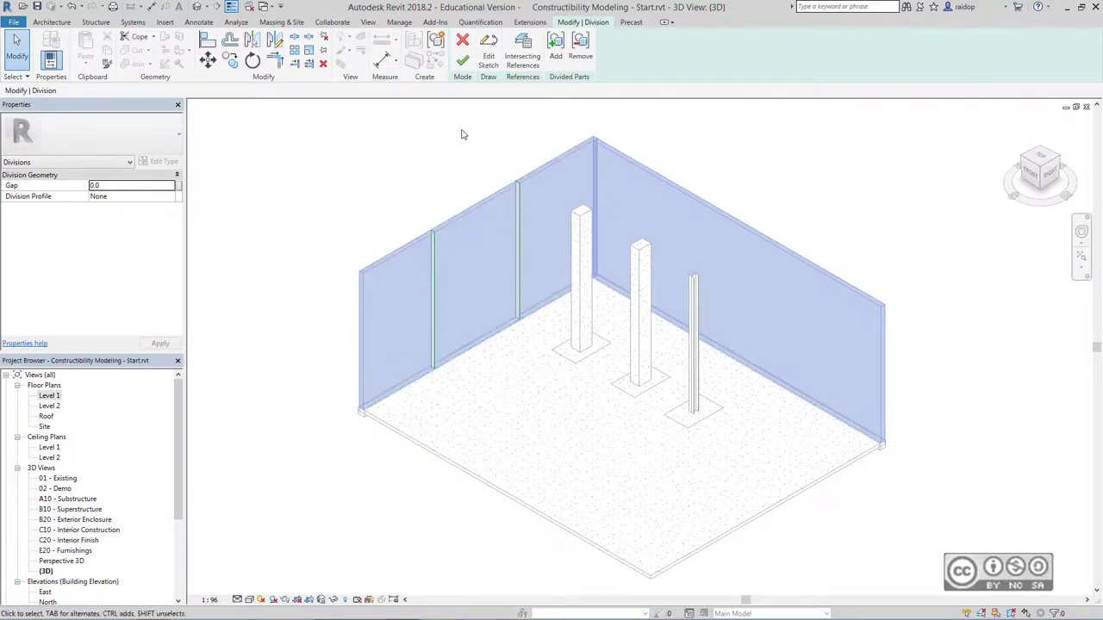
# Add a division line across the back wall, drag it into position, and finish the sketch
pyautogui.click(488, 56)
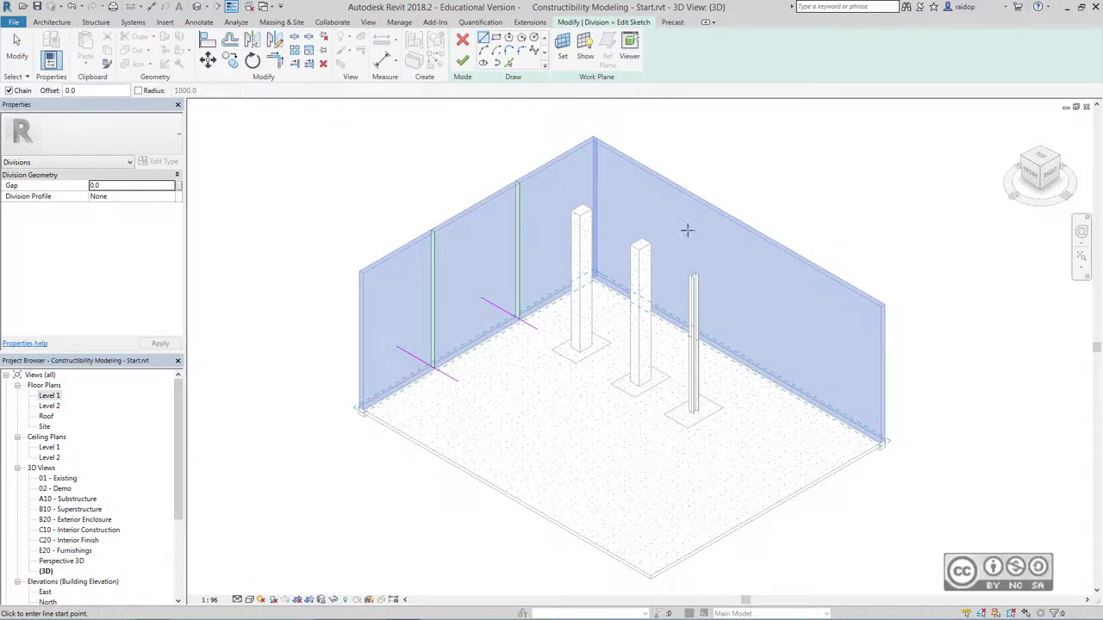
pyautogui.click(646, 310)
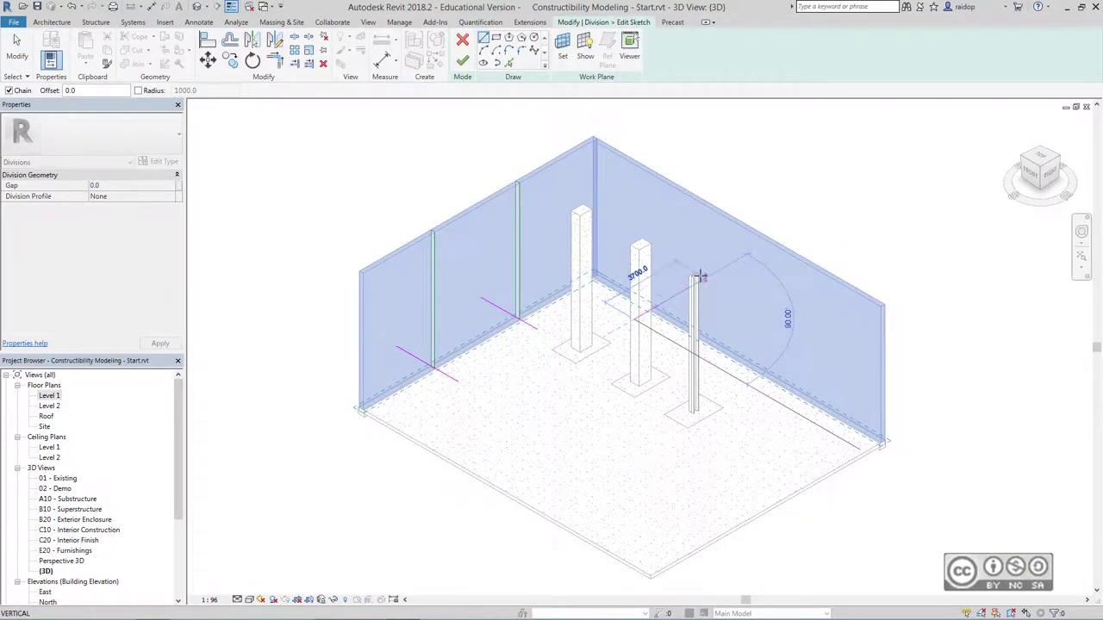
pyautogui.click(673, 296)
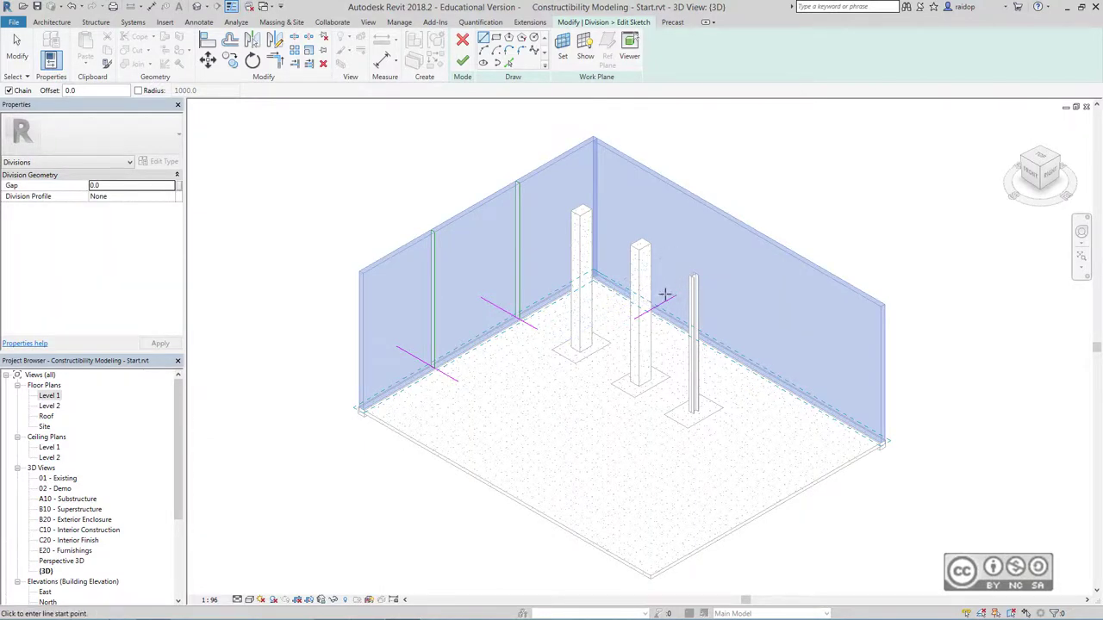
pyautogui.press('Escape')
pyautogui.press('Escape')
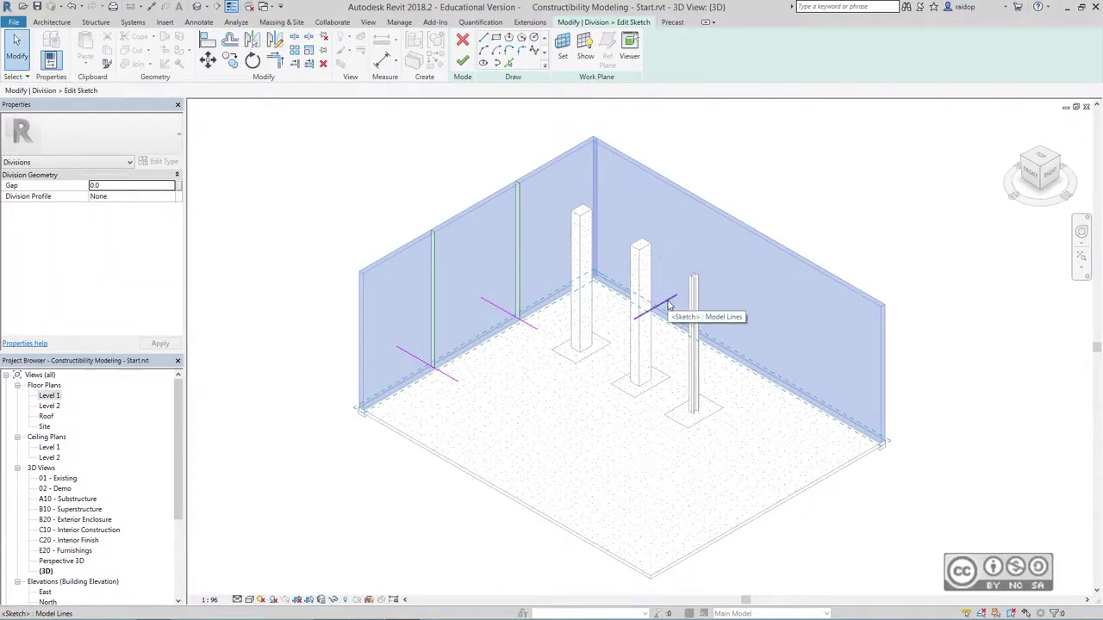
pyautogui.moveTo(668, 305); pyautogui.dragTo(750, 353)
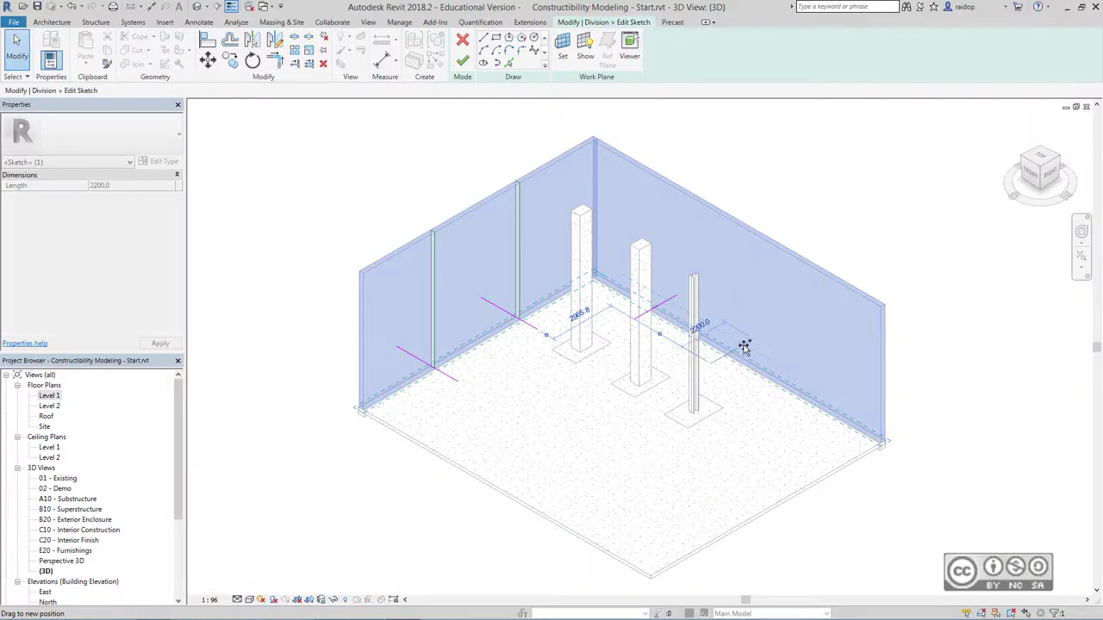
pyautogui.moveTo(750, 353); pyautogui.dragTo(736, 344)
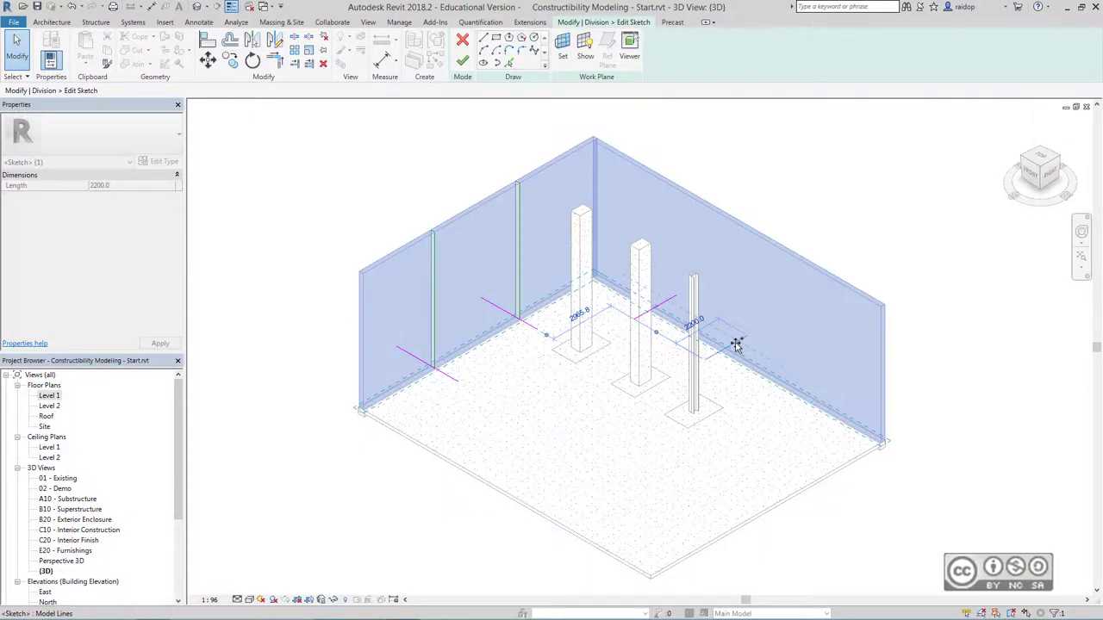
pyautogui.moveTo(735, 345)
pyautogui.mouseDown()
pyautogui.moveTo(793, 364)
pyautogui.moveTo(834, 398)
pyautogui.mouseUp()
pyautogui.click(915, 398)
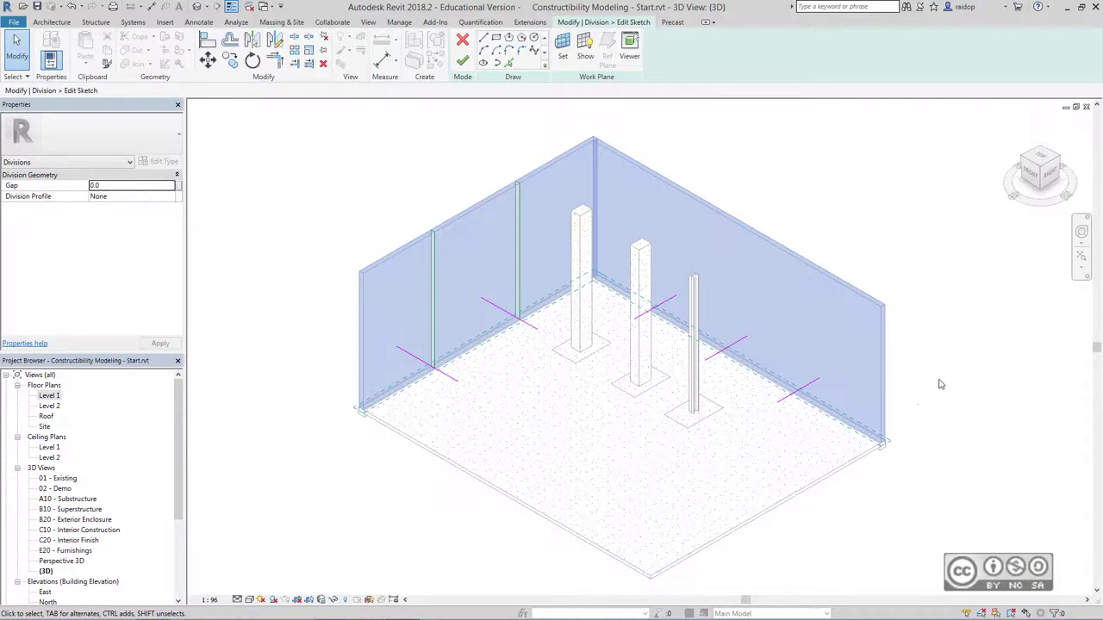
pyautogui.click(463, 62)
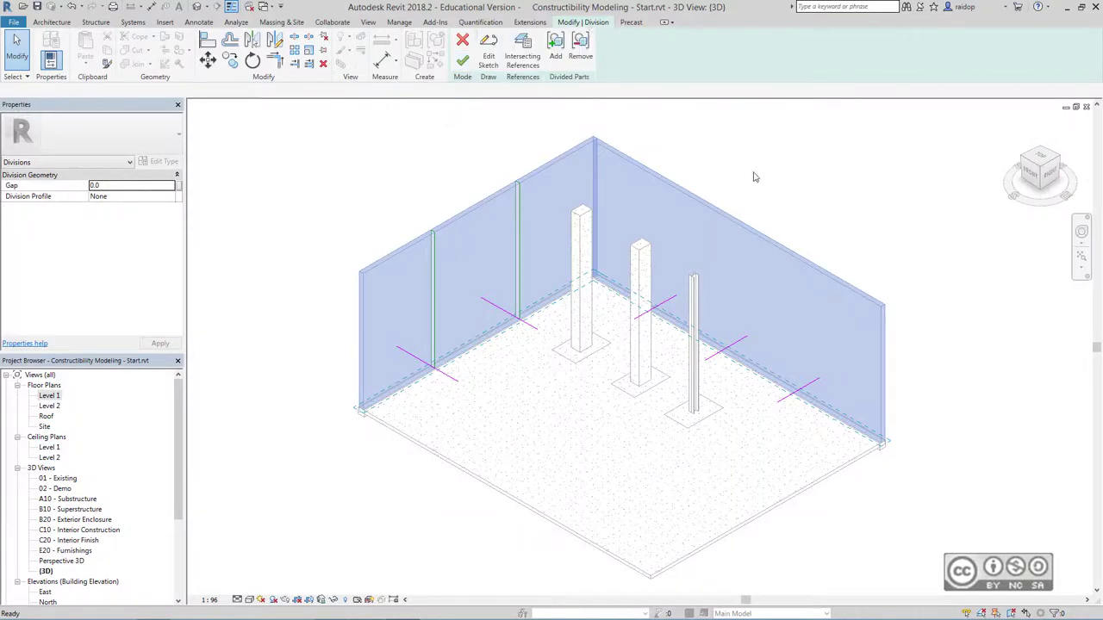
# Finish the division and merge the two corner wall parts into one part
pyautogui.click(461, 62)
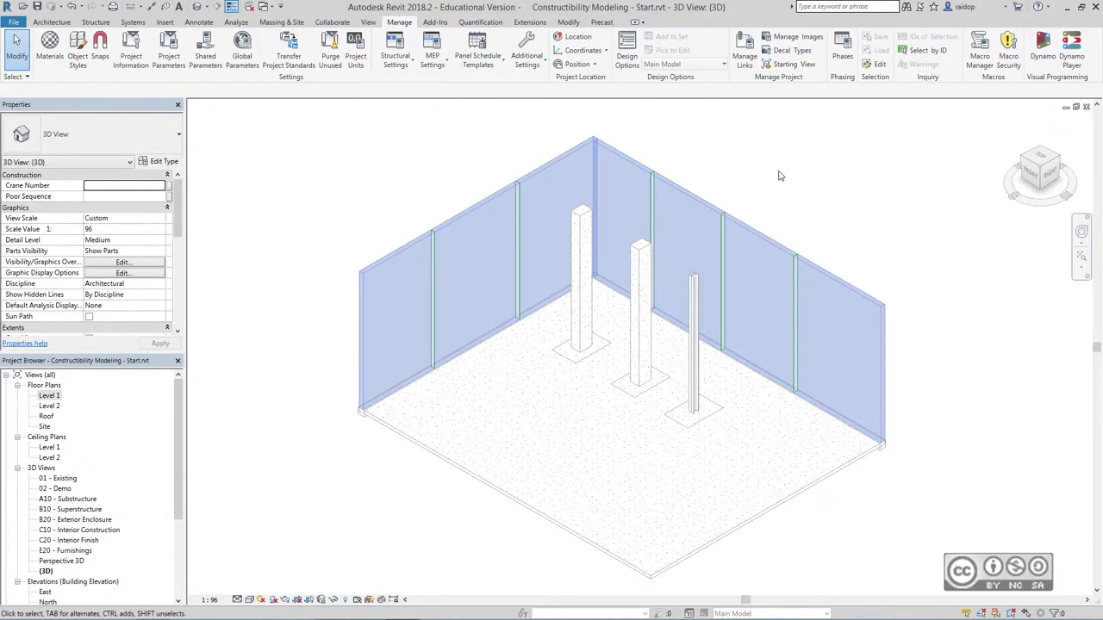
pyautogui.click(571, 162)
pyautogui.keyDown('ctrl'); pyautogui.click(622, 189); pyautogui.keyUp('ctrl')
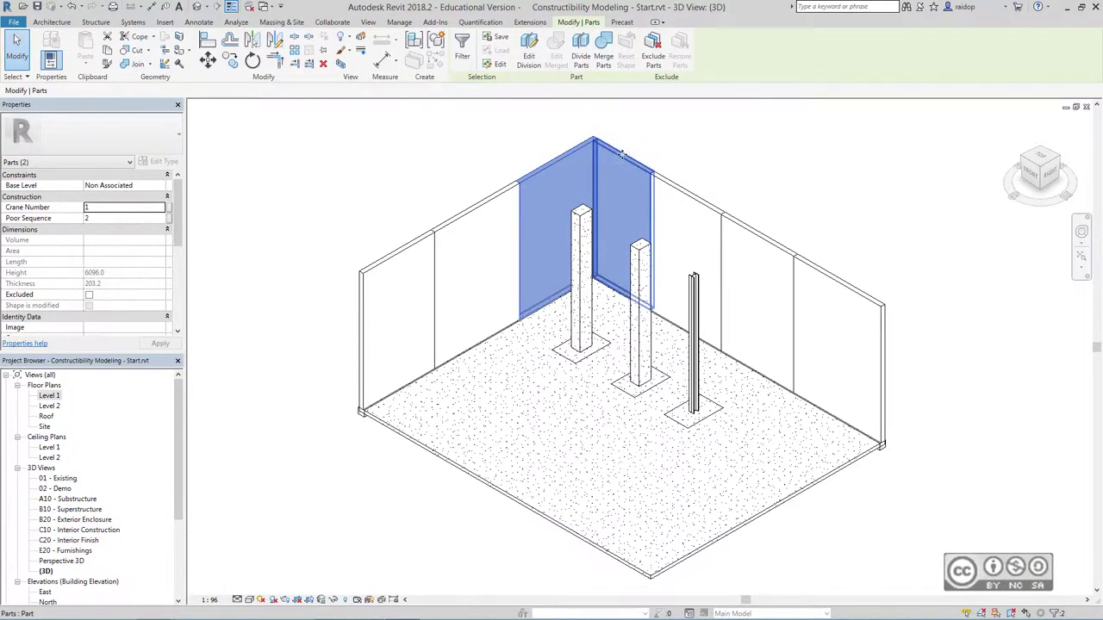
pyautogui.click(603, 48)
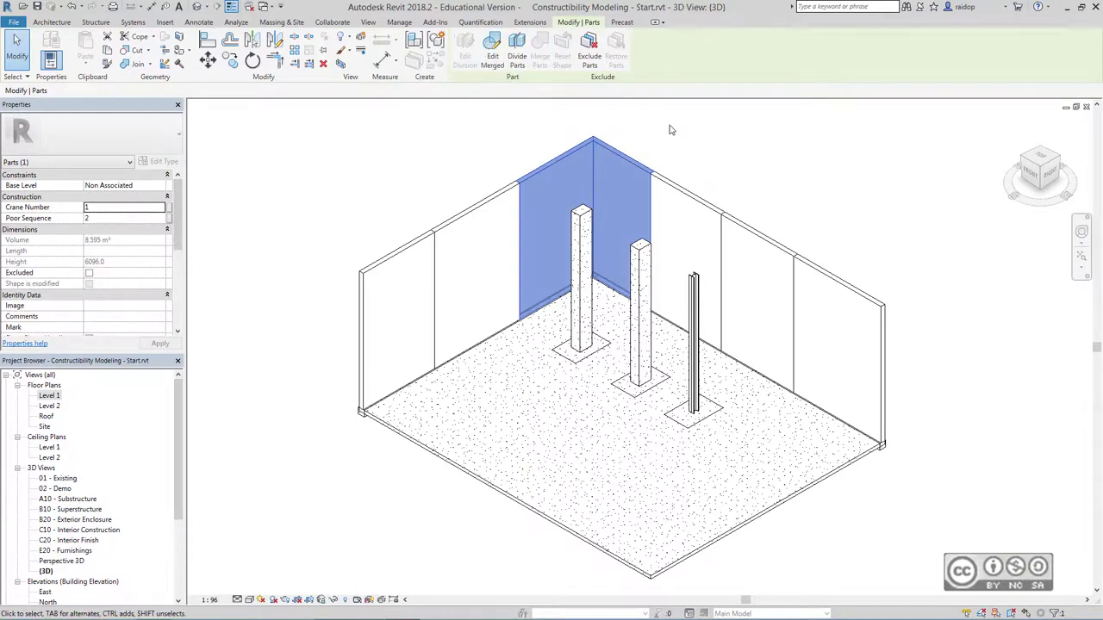
pyautogui.click(699, 147)
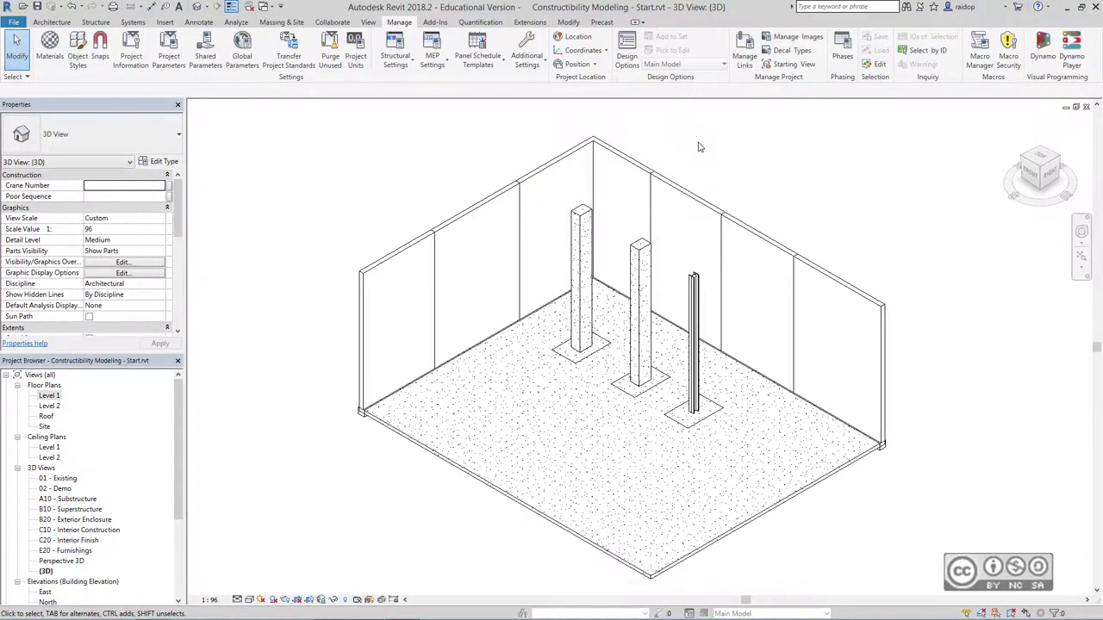
# Select five wall parts, including the merged corner part
pyautogui.click(416, 248)
pyautogui.keyDown('ctrl'); pyautogui.click(474, 233); pyautogui.keyUp('ctrl')
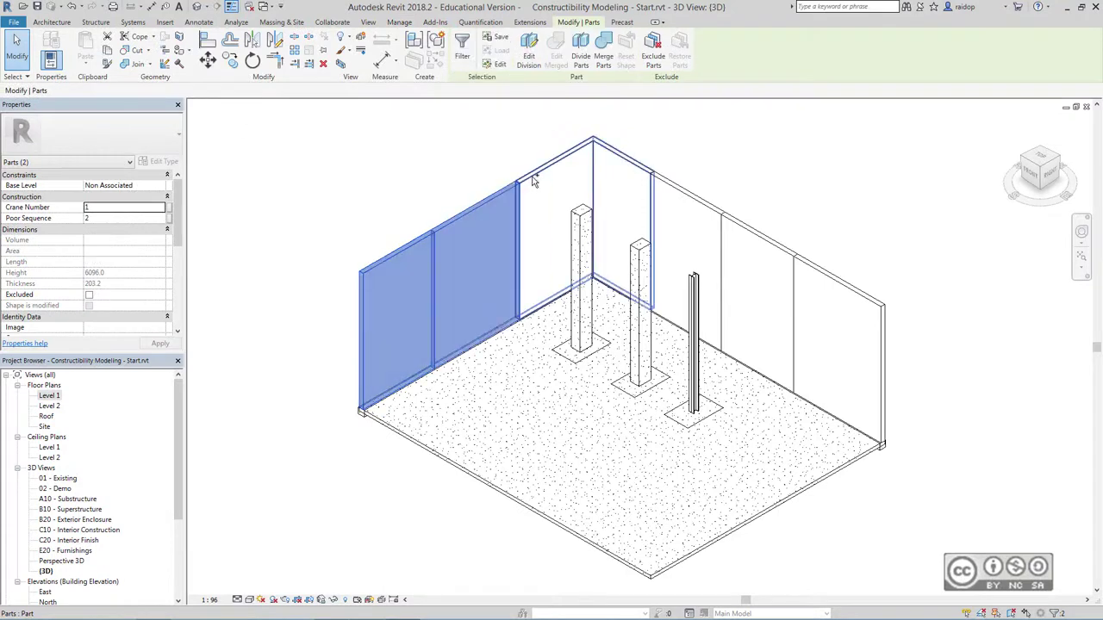
pyautogui.keyDown('ctrl'); pyautogui.click(534, 181); pyautogui.keyUp('ctrl')
pyautogui.keyDown('ctrl'); pyautogui.click(683, 198); pyautogui.keyUp('ctrl')
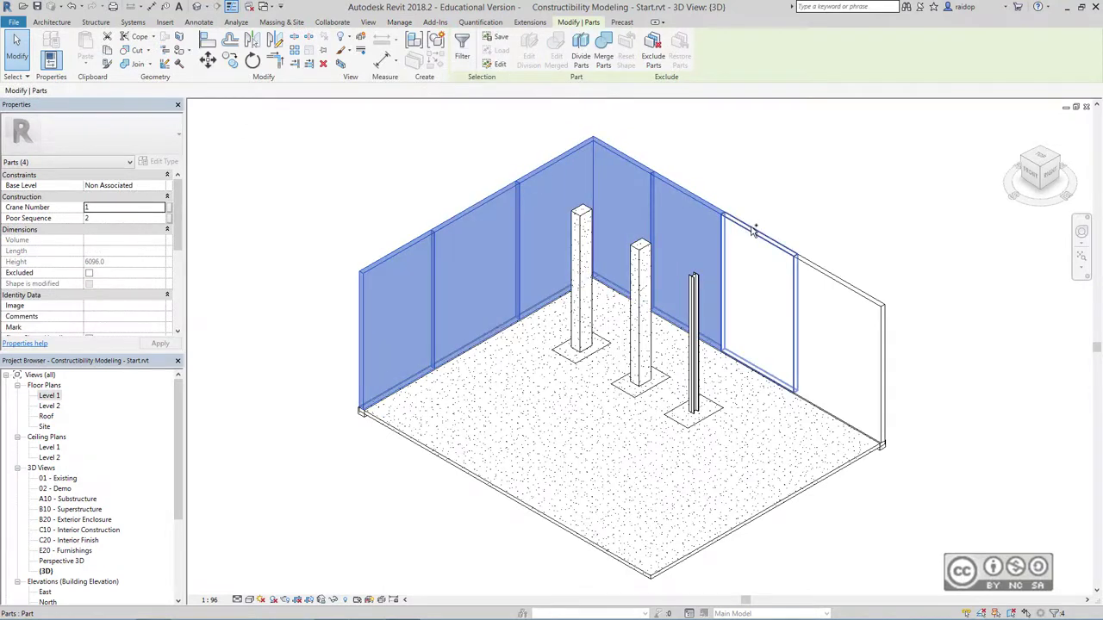
pyautogui.keyDown('ctrl'); pyautogui.click(752, 228); pyautogui.keyUp('ctrl')
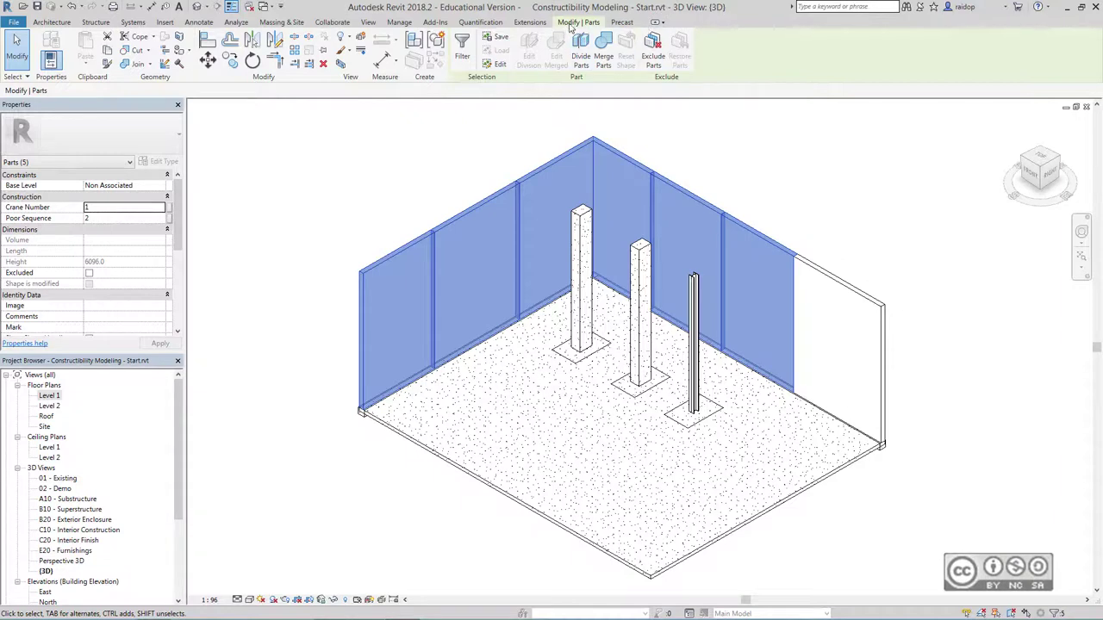
# Divide the five selected wall parts at the Level 2 reference with a 0.3 offset
pyautogui.click(580, 50)
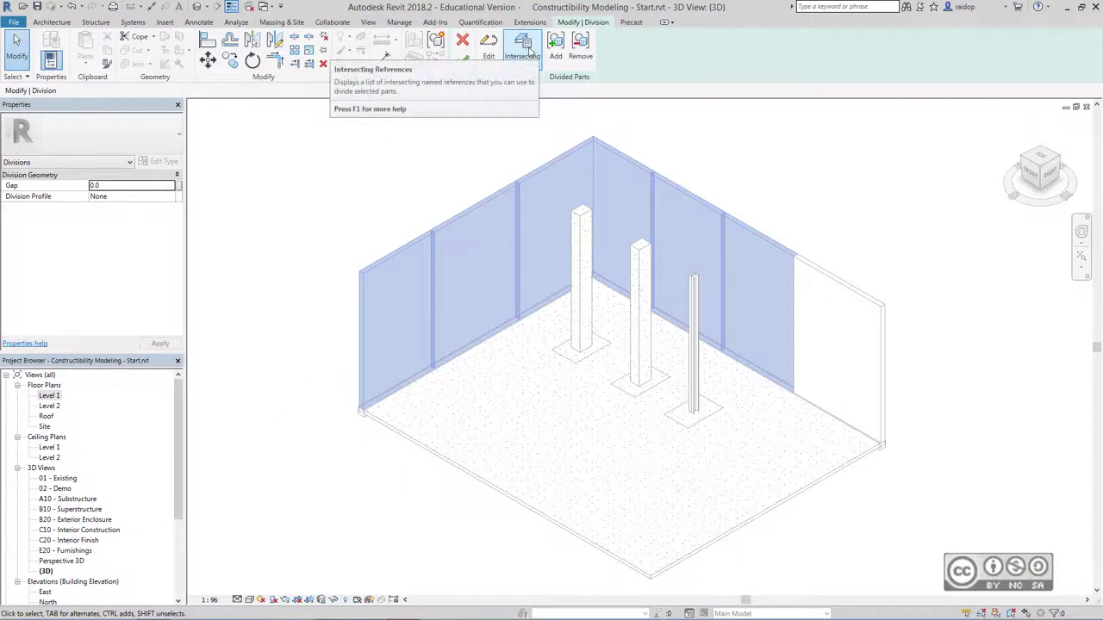
pyautogui.click(528, 54)
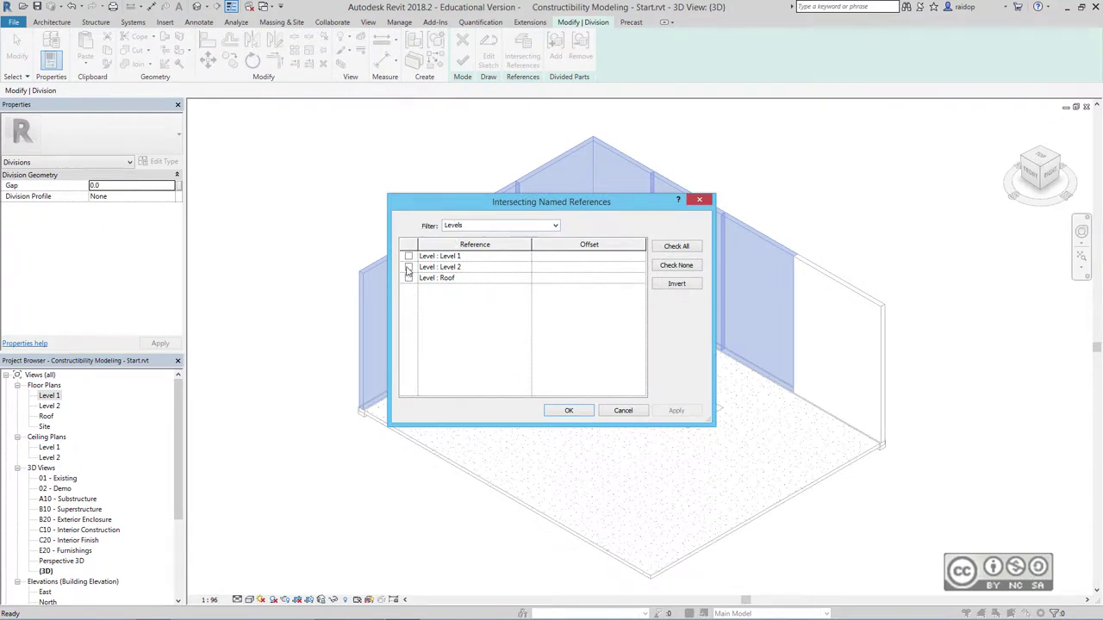
pyautogui.click(408, 267)
pyautogui.click(578, 267)
pyautogui.click(569, 410)
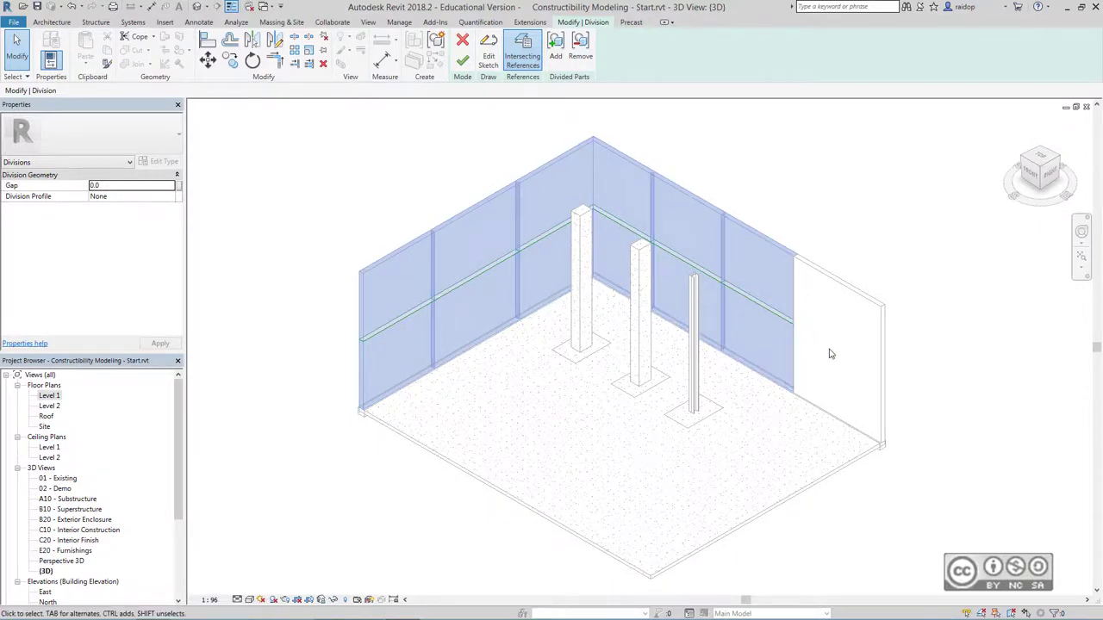
pyautogui.click(463, 62)
pyautogui.click(853, 295)
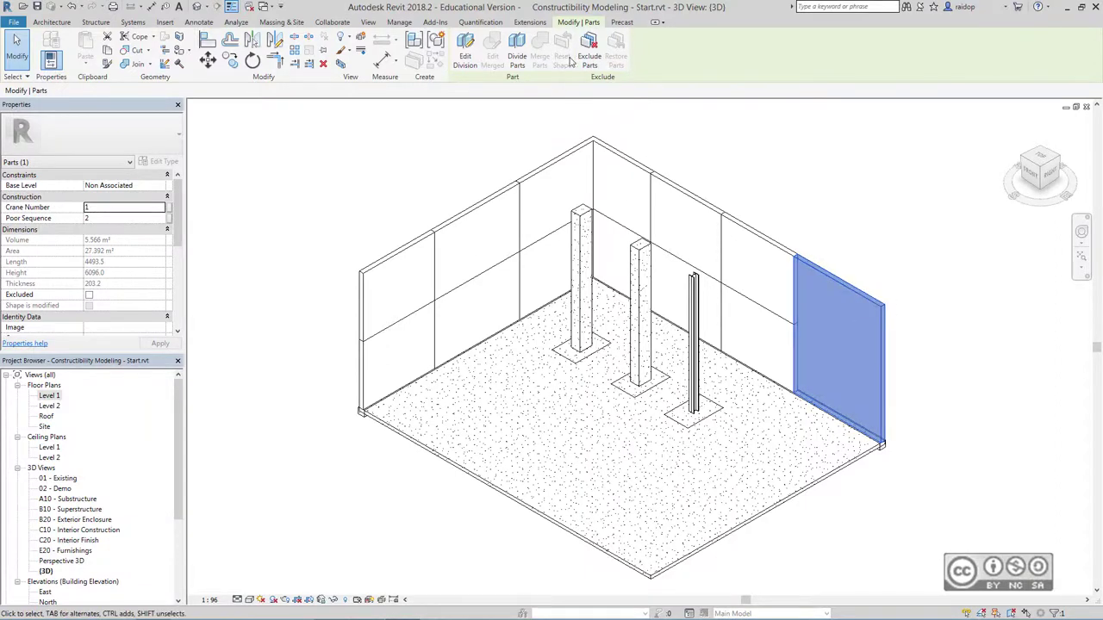
# Sketch a vertical division line across the rightmost lower wall part, splitting it in two
pyautogui.click(517, 50)
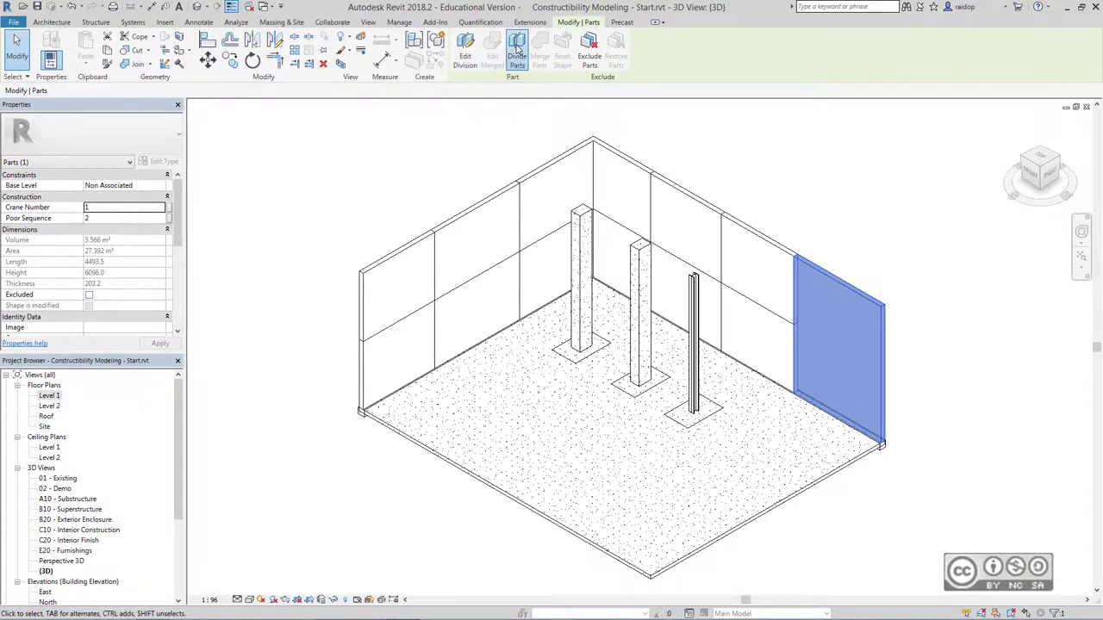
pyautogui.click(488, 49)
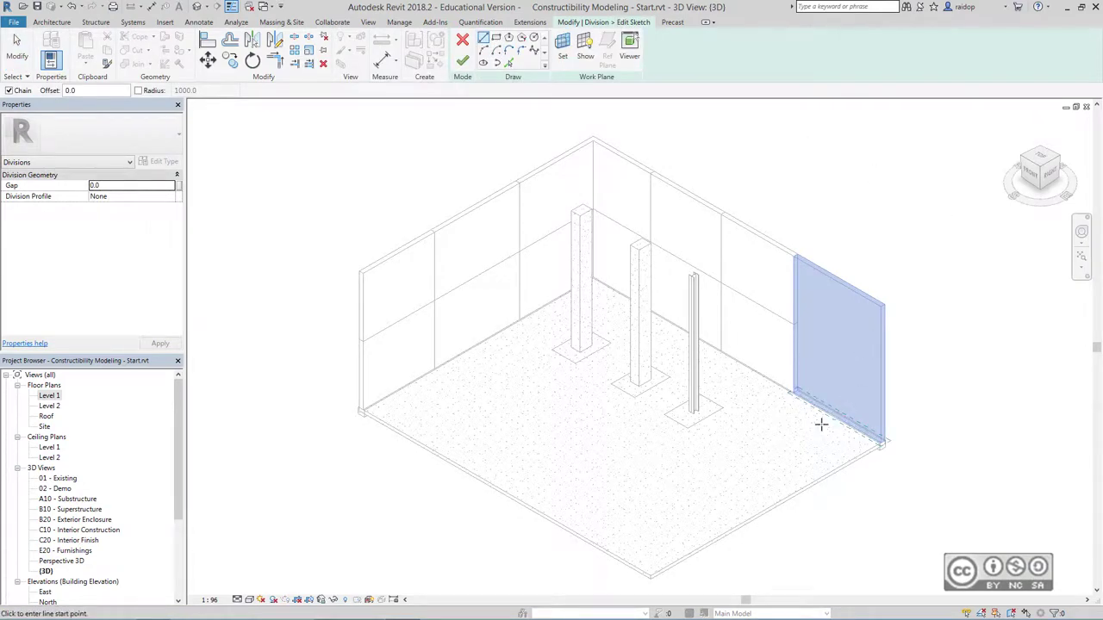
pyautogui.click(861, 429)
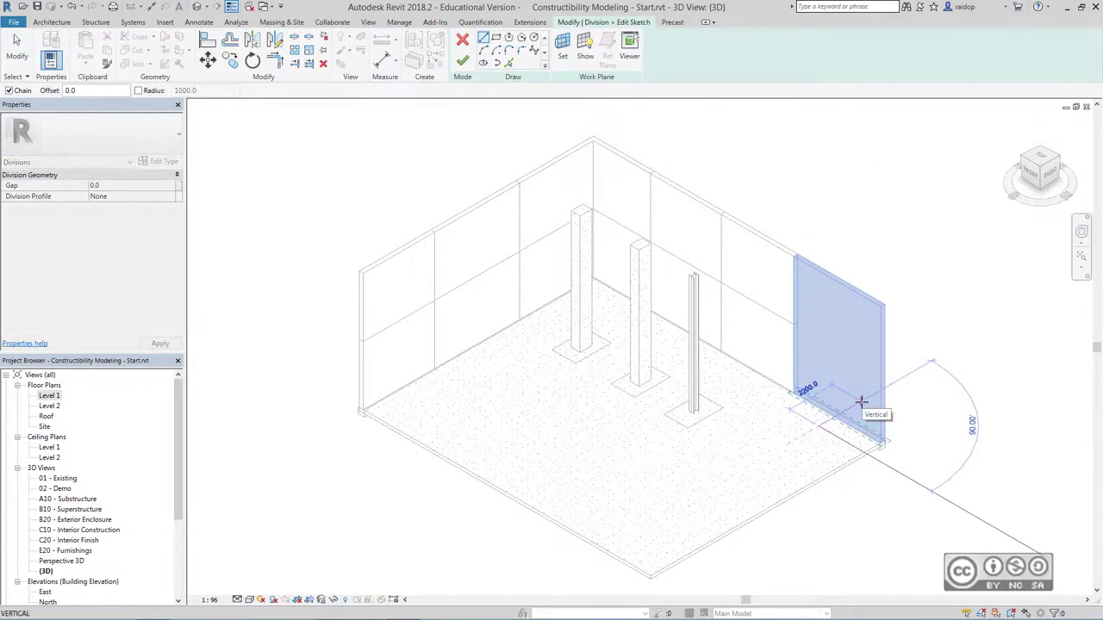
pyautogui.click(861, 402)
pyautogui.press('Escape')
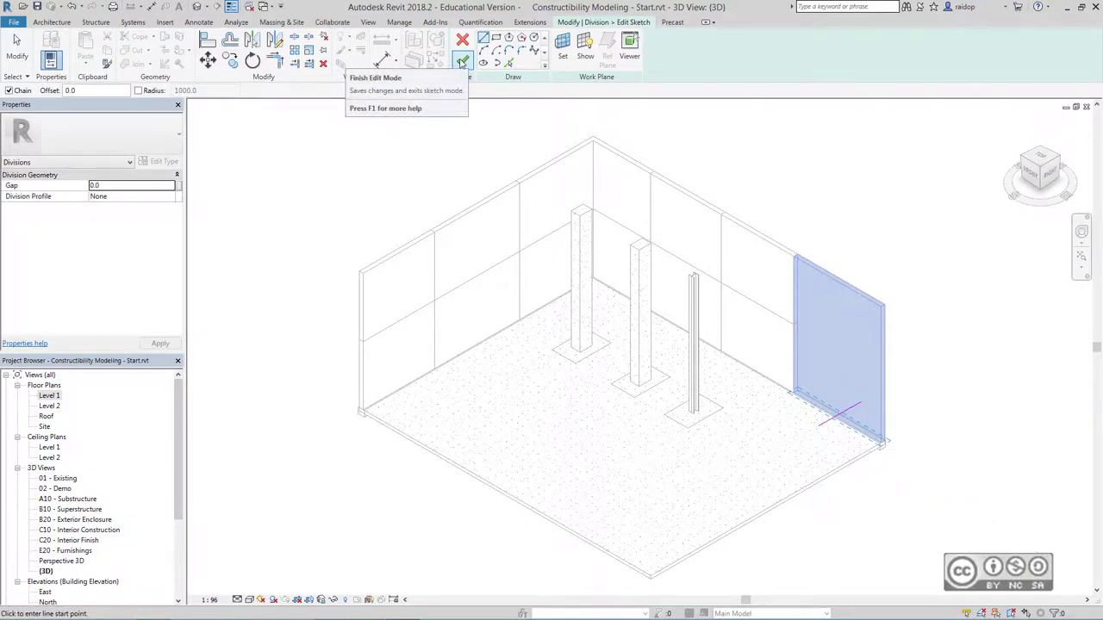
pyautogui.click(461, 61)
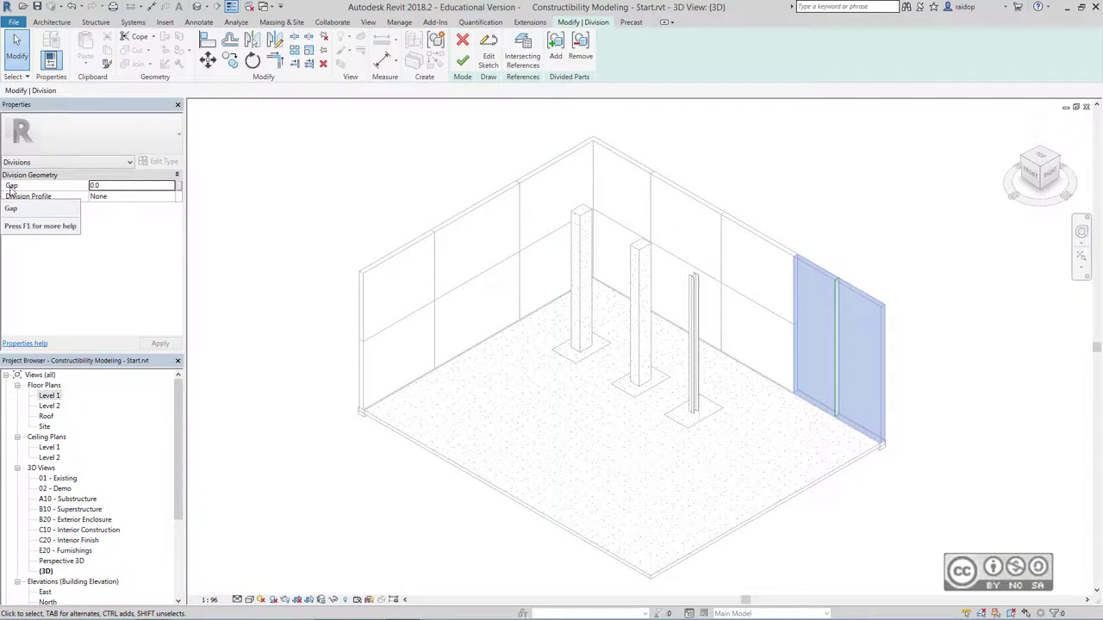
# Set the wall division Gap to 25 and apply it
pyautogui.click(11, 187)
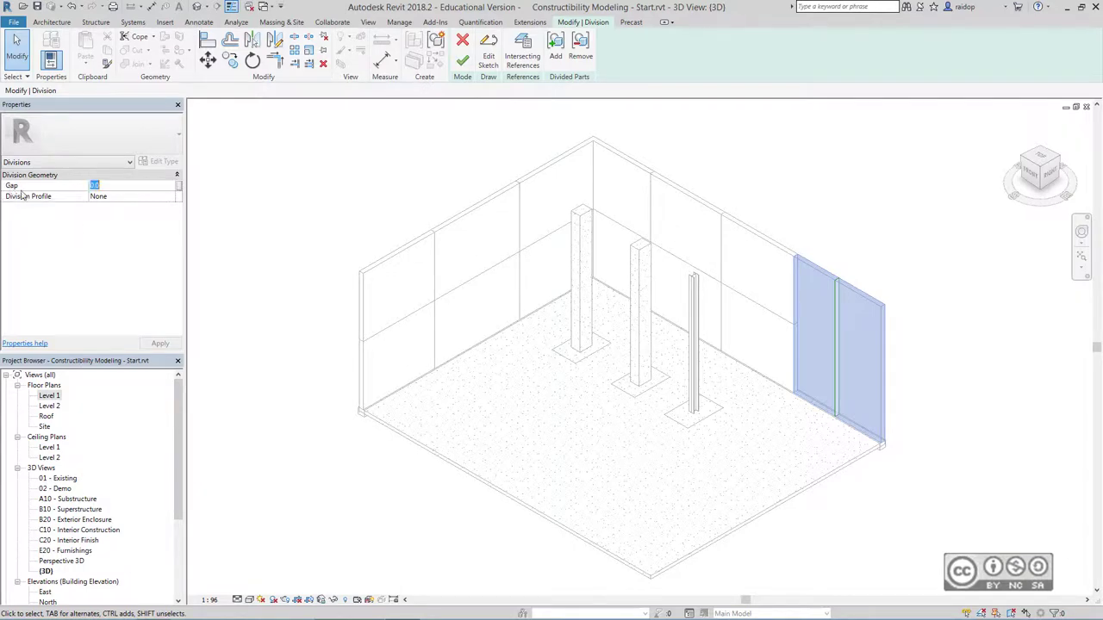
pyautogui.write('25')
pyautogui.click(160, 343)
pyautogui.scroll(2, 842, 271)
pyautogui.scroll(3, 812, 294)
pyautogui.scroll(4, 767, 276)
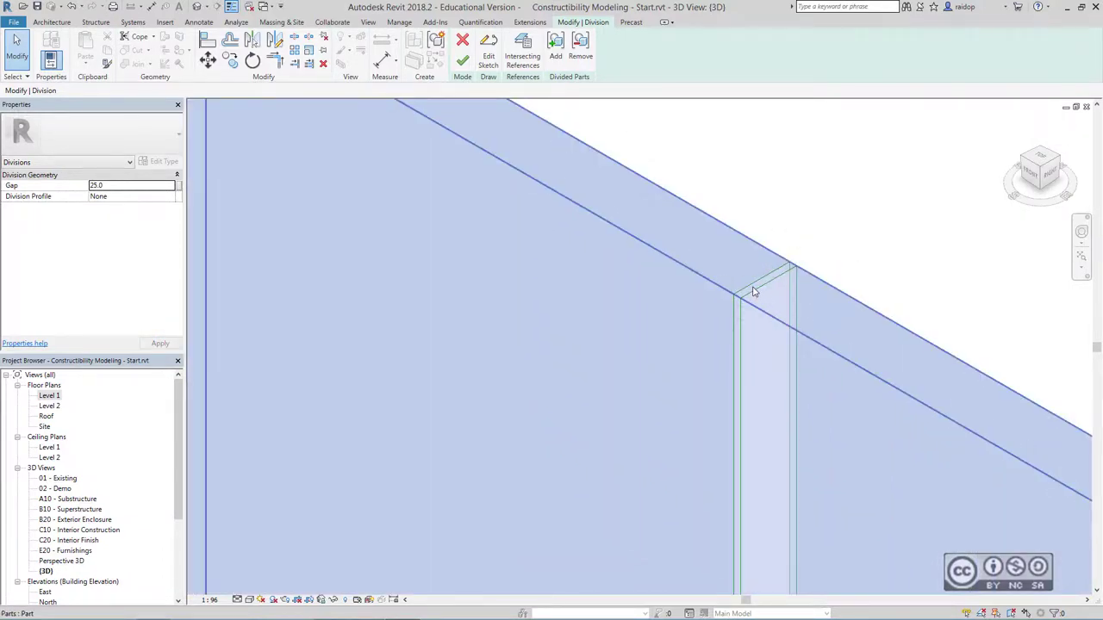
pyautogui.moveTo(754, 289); pyautogui.dragTo(753, 256, button='middle')
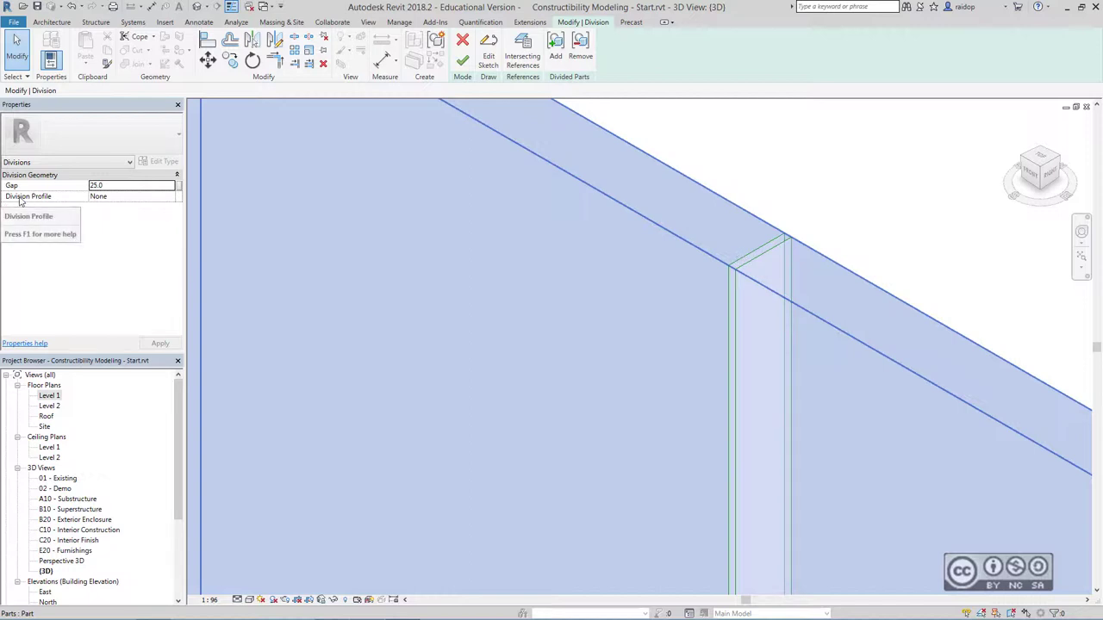
# Apply the Notch : Notch division profile with Mirrored edge match and finish editing
pyautogui.click(170, 197)
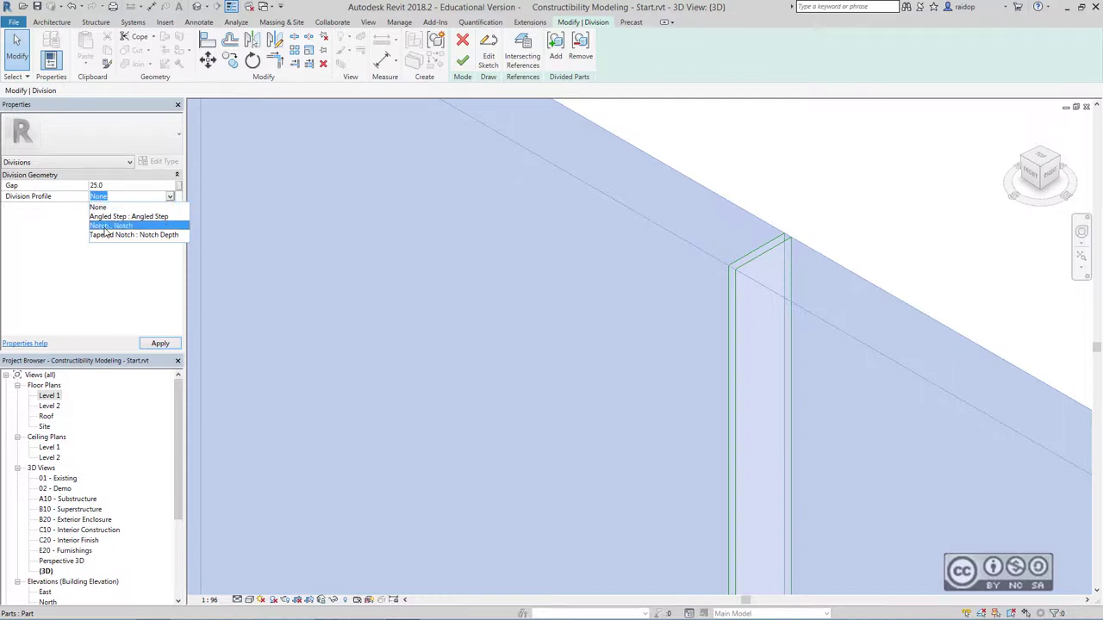
pyautogui.click(109, 225)
pyautogui.click(129, 207)
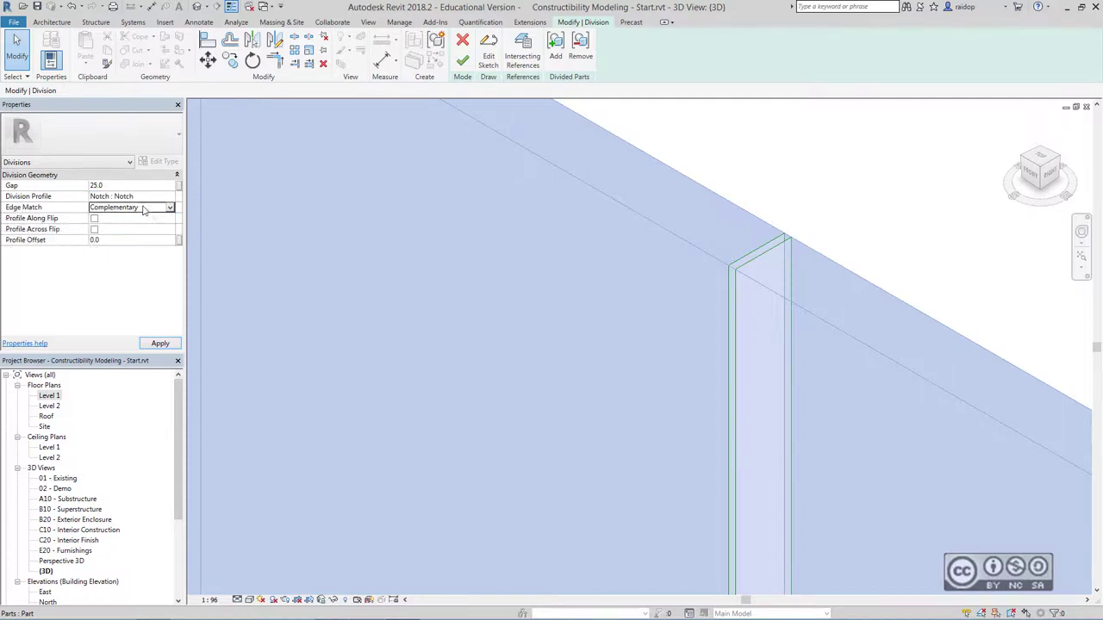
pyautogui.click(170, 208)
pyautogui.click(108, 223)
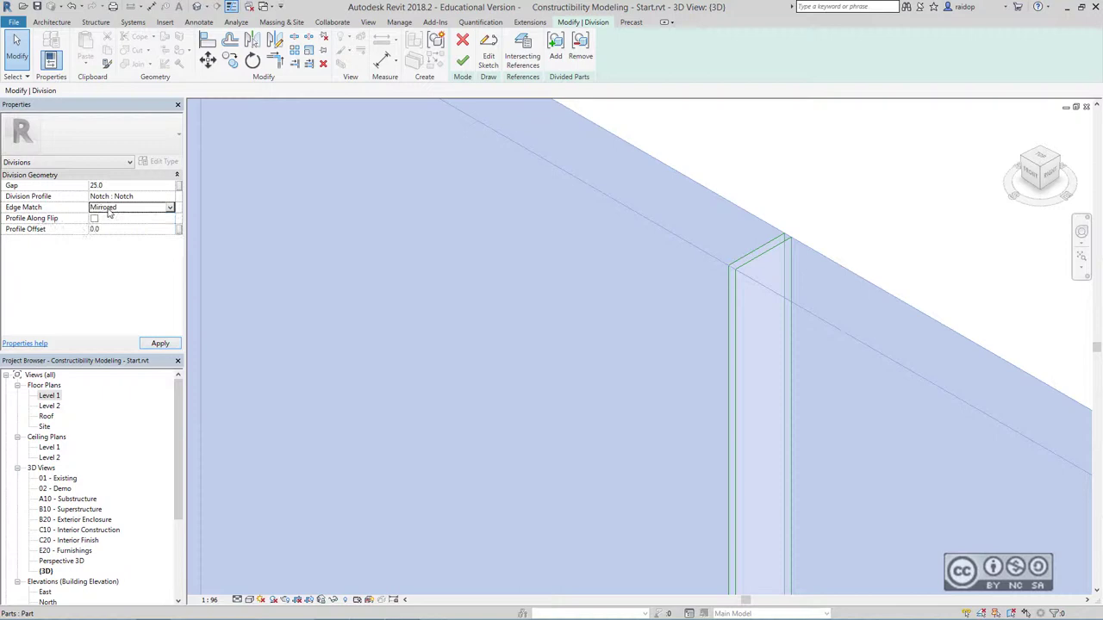
pyautogui.click(161, 343)
pyautogui.scroll(1, 763, 257)
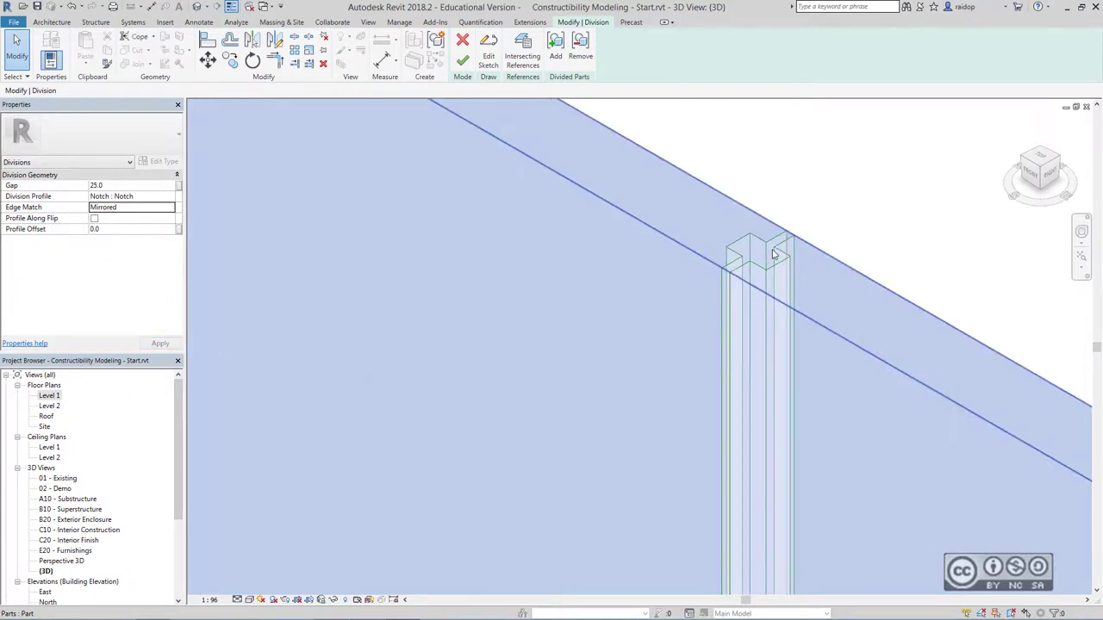
pyautogui.scroll(1, 764, 257)
pyautogui.scroll(1, 764, 256)
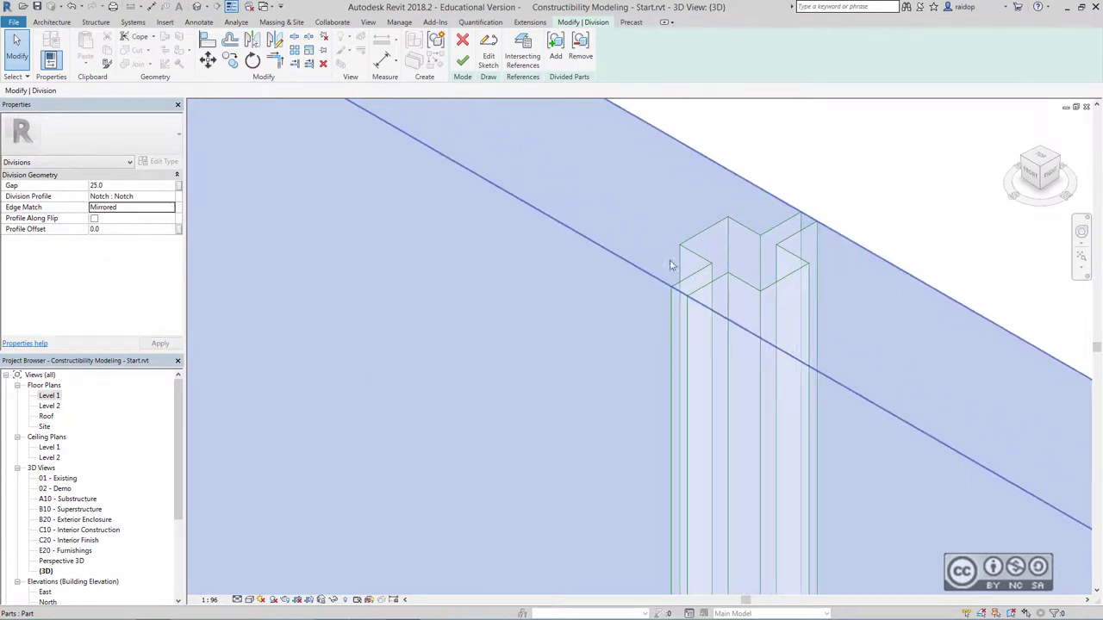
pyautogui.click(462, 60)
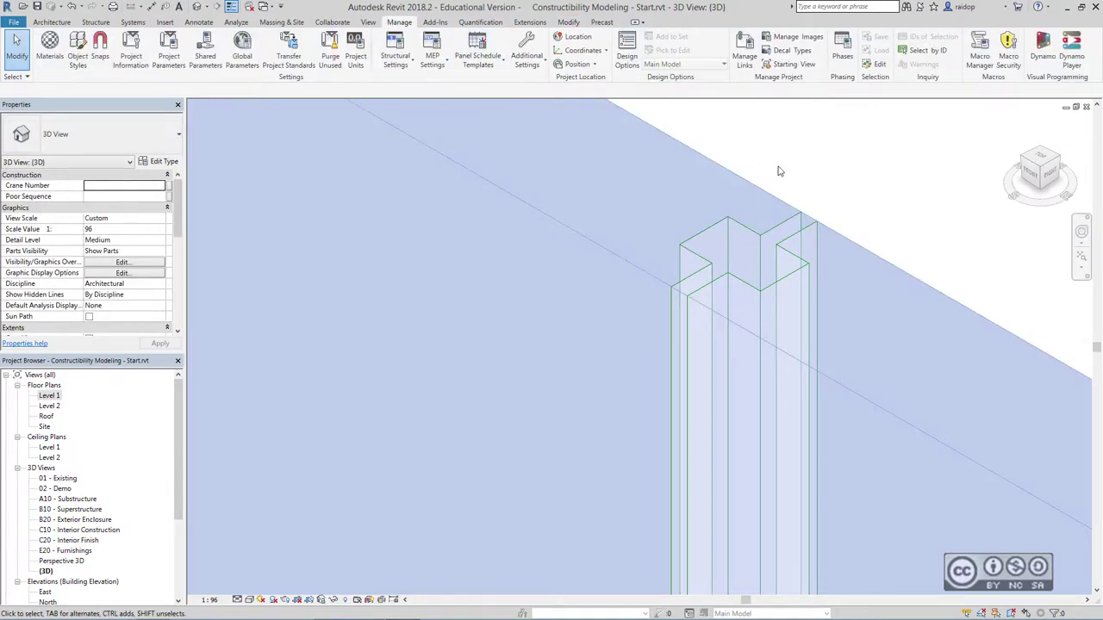
pyautogui.scroll(-2, 477, 358)
pyautogui.scroll(-2, 472, 358)
# Divide the floor part along all grid lines 2 to 7 as intersecting references
pyautogui.scroll(-3, 472, 358)
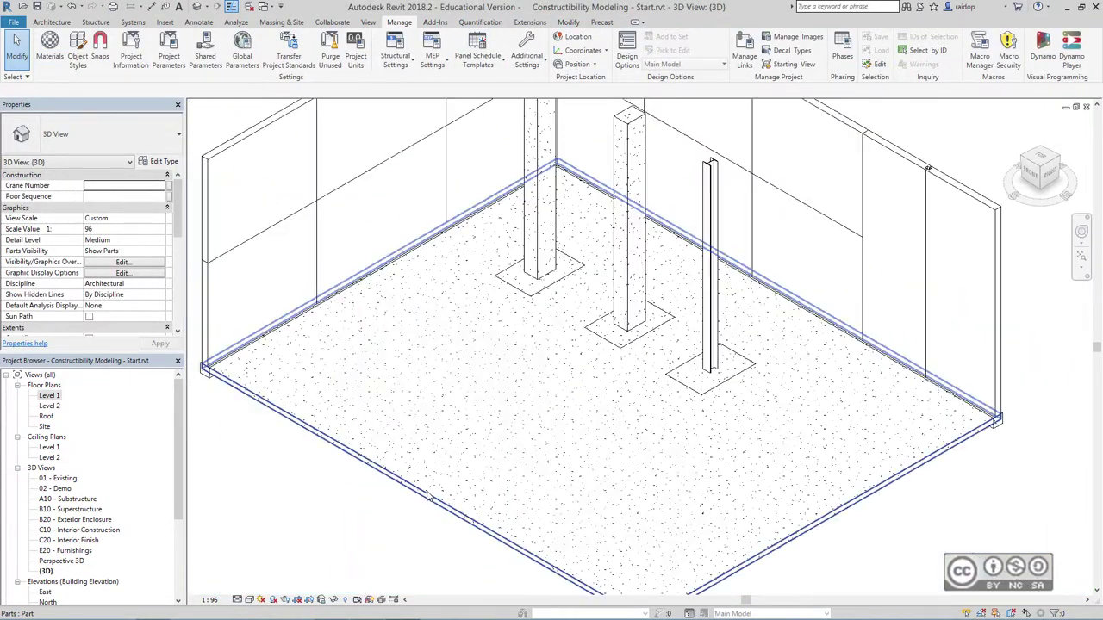
pyautogui.click(390, 453)
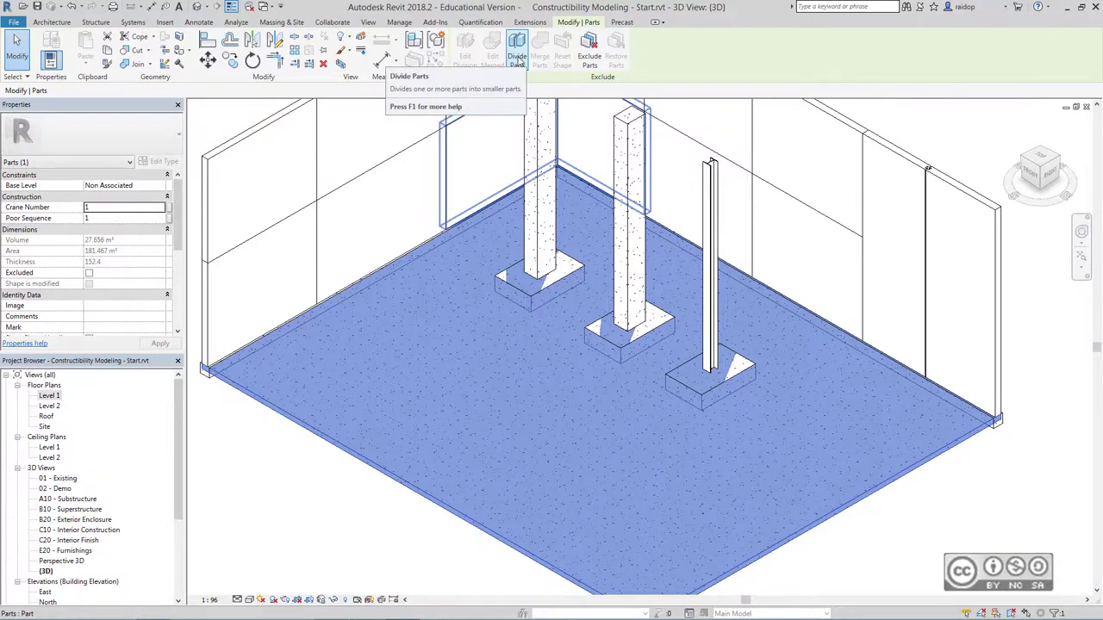
pyautogui.click(518, 54)
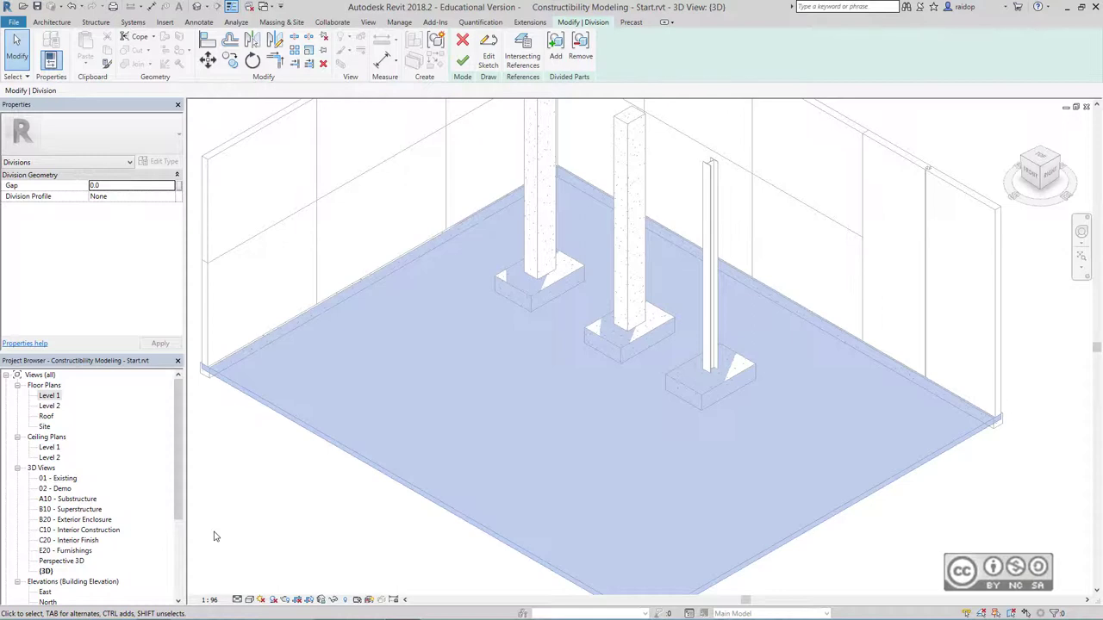
pyautogui.click(520, 50)
pyautogui.click(556, 226)
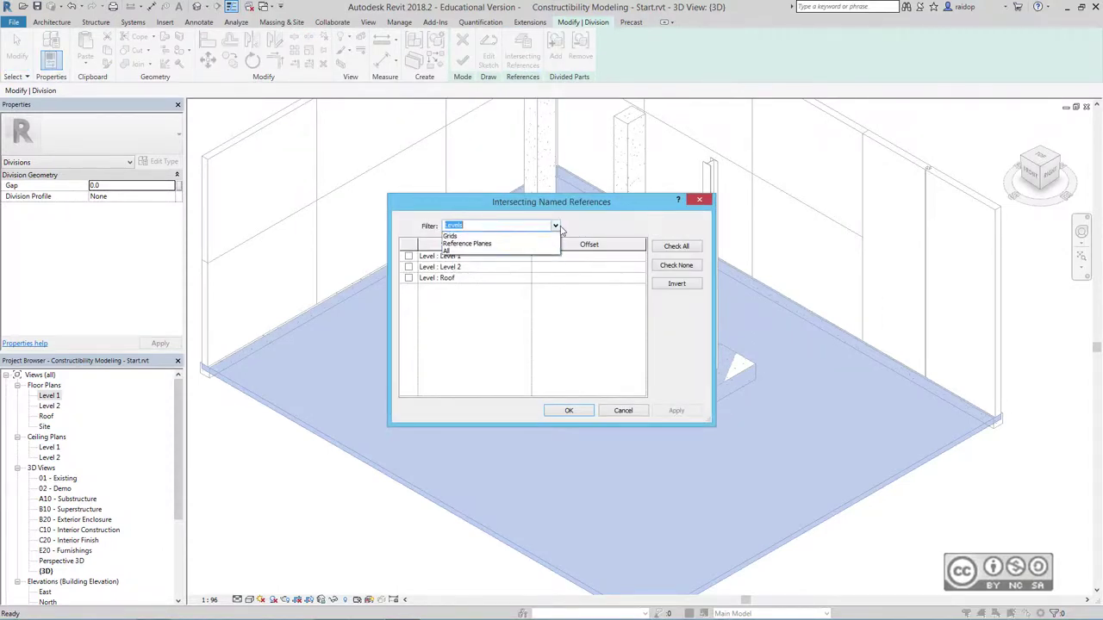
pyautogui.click(457, 245)
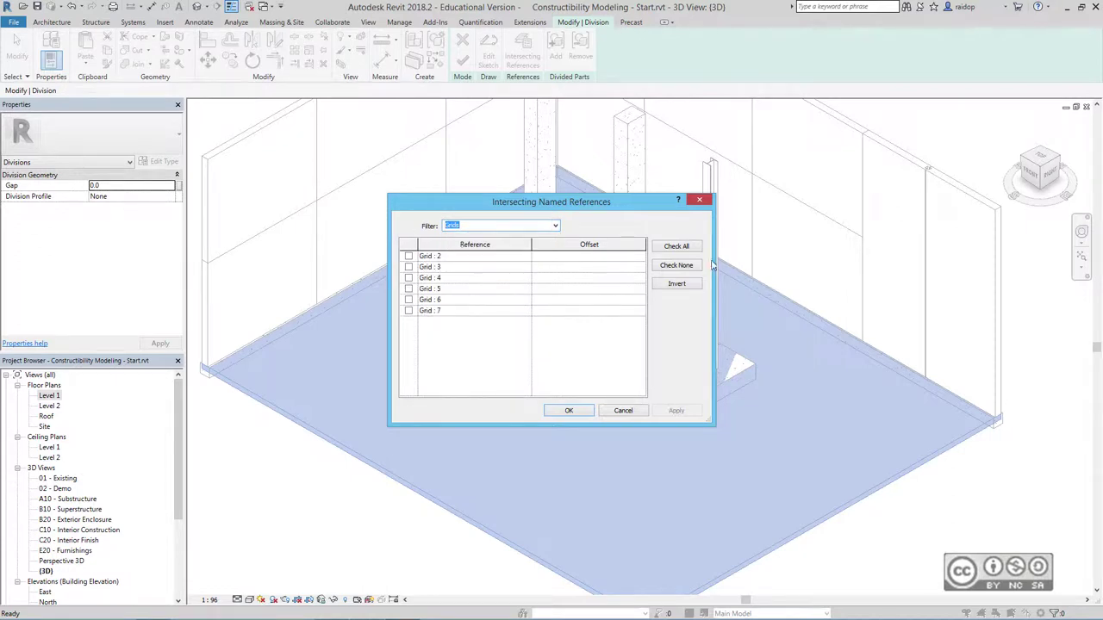
pyautogui.click(676, 247)
pyautogui.click(568, 411)
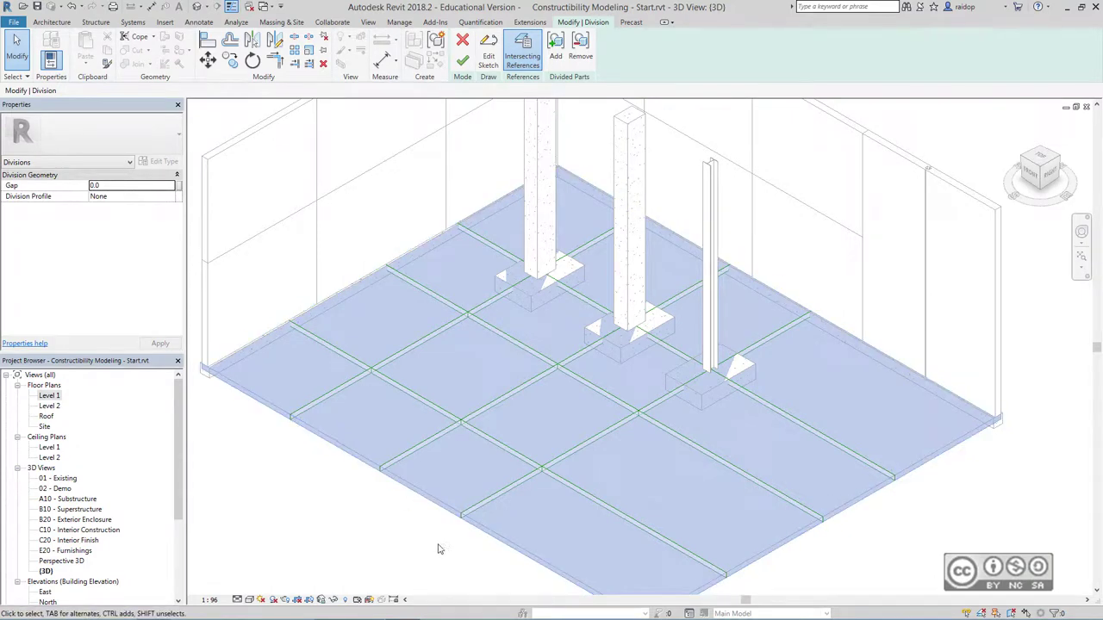
pyautogui.keyDown('shift'); pyautogui.moveTo(385, 529); pyautogui.dragTo(431, 302, button='middle'); pyautogui.keyUp('shift')
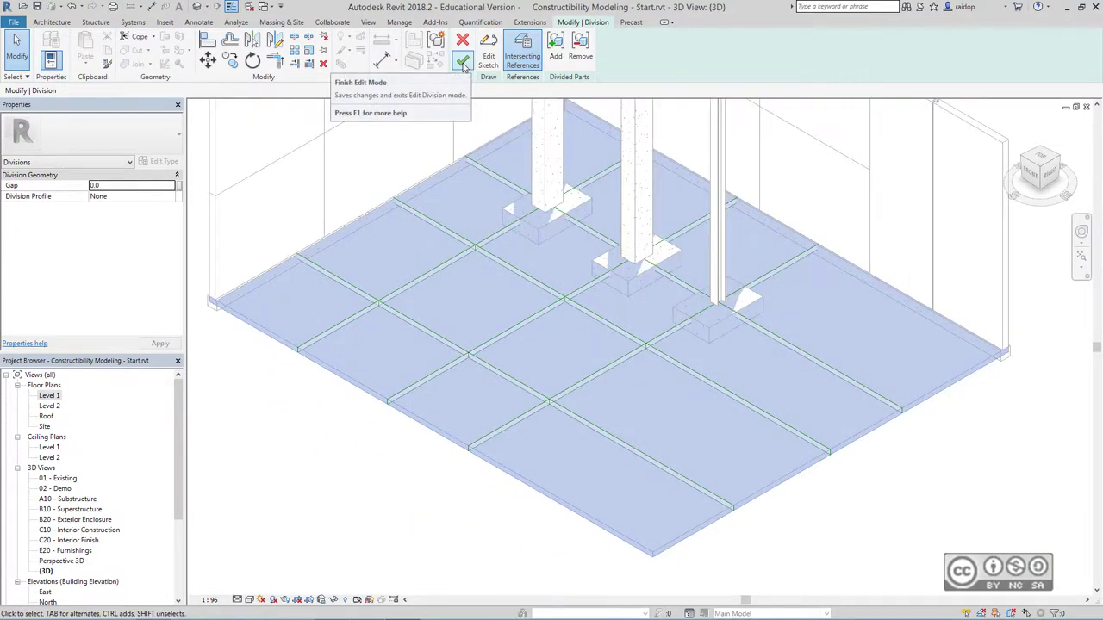
pyautogui.click(463, 62)
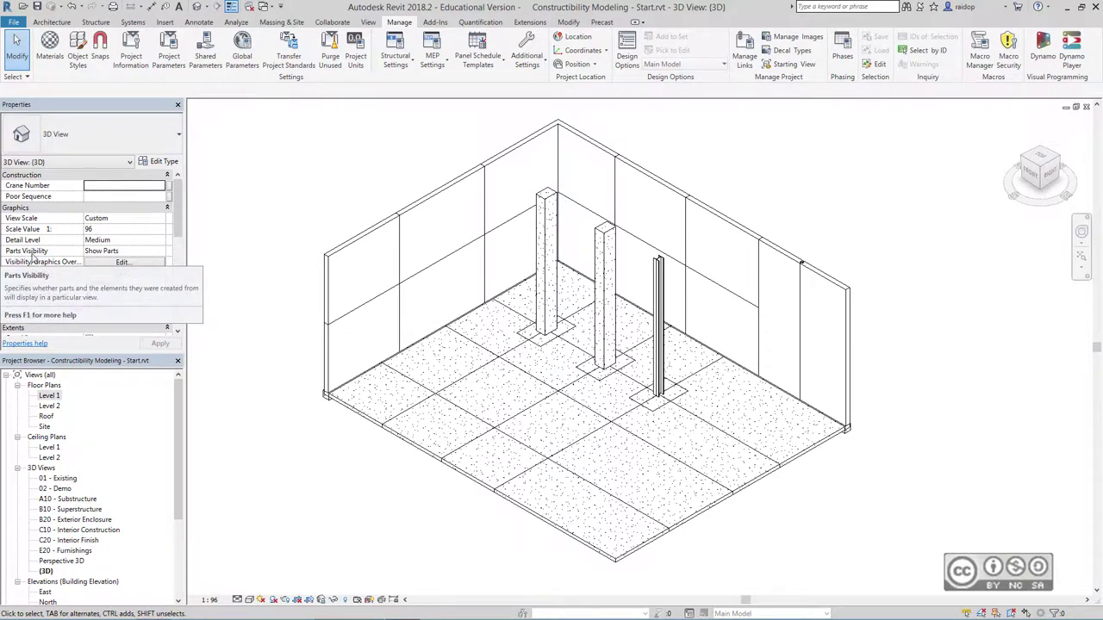
# Set the view's Parts Visibility to Show Both and apply it
pyautogui.click(125, 251)
pyautogui.click(125, 250)
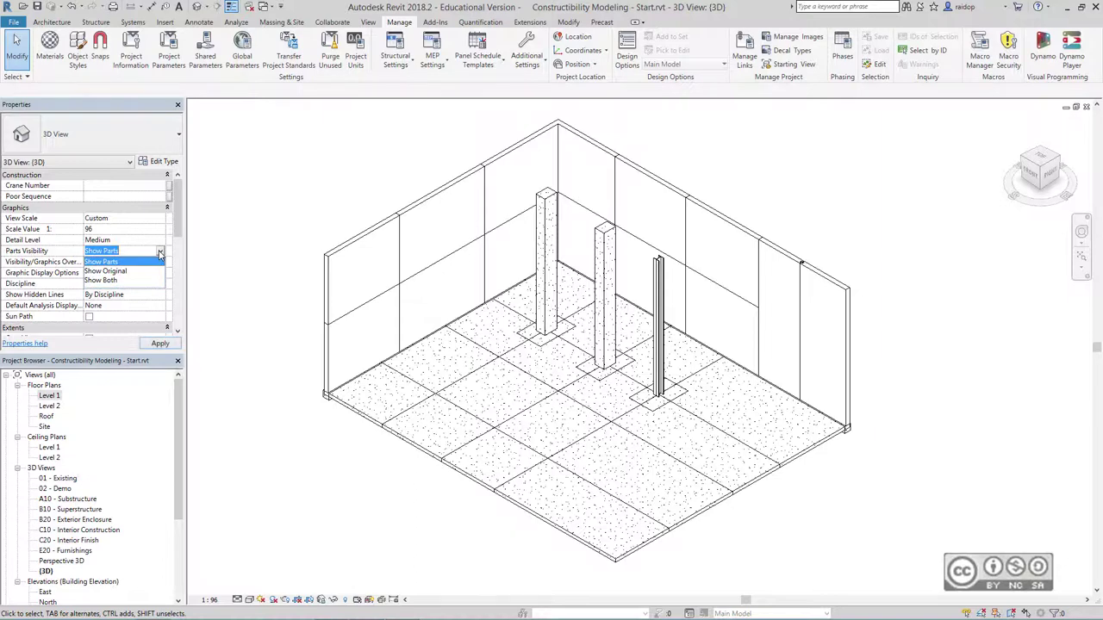
pyautogui.click(103, 271)
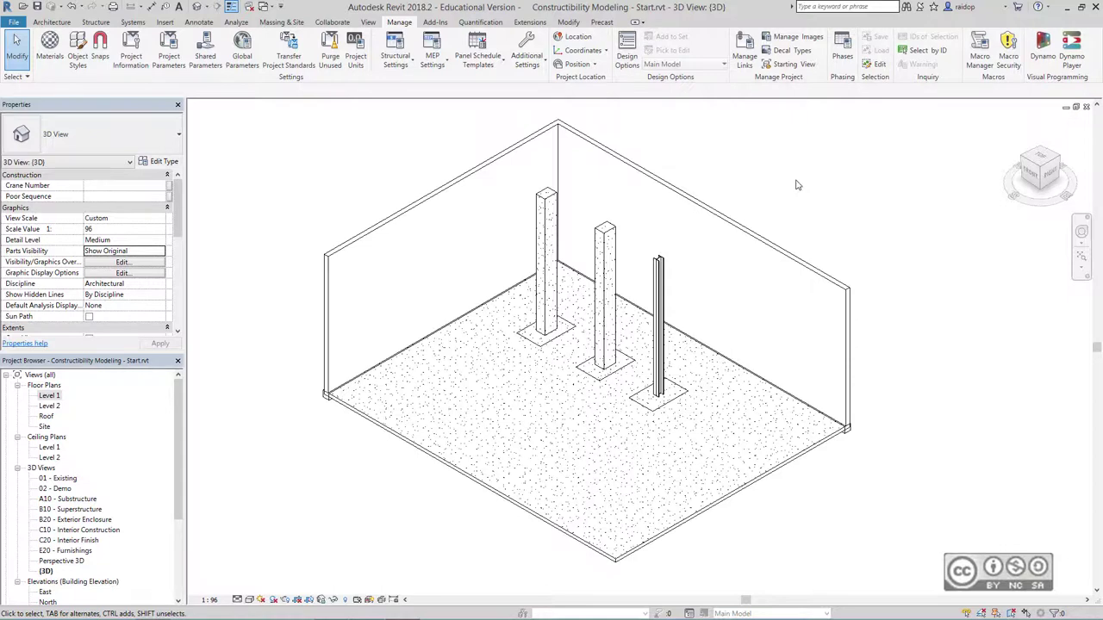
pyautogui.click(160, 255)
pyautogui.click(160, 255)
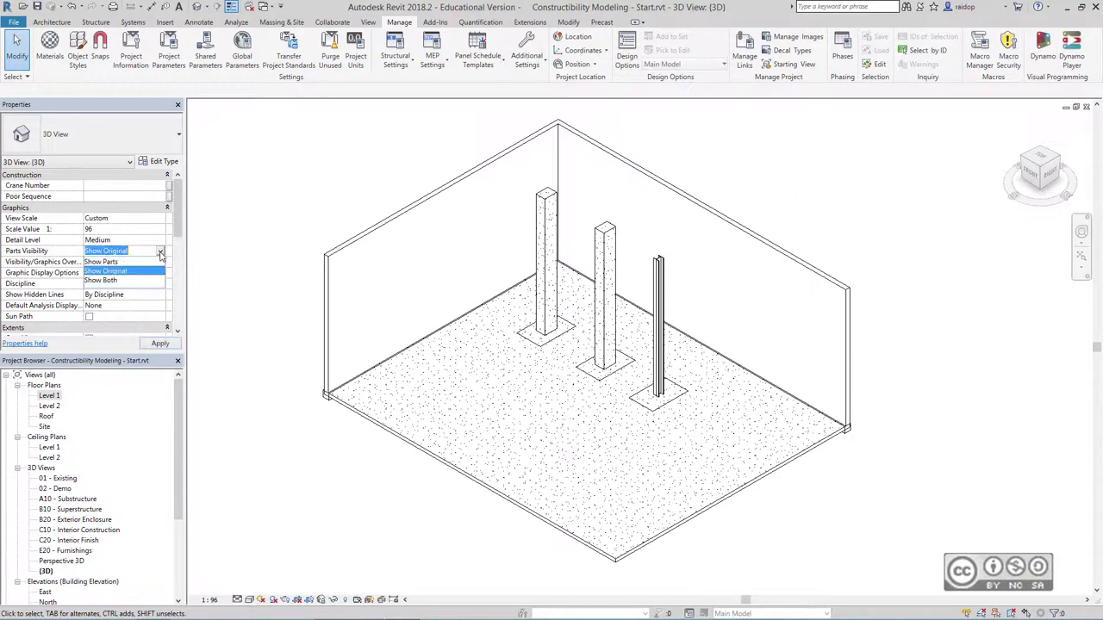
pyautogui.click(108, 281)
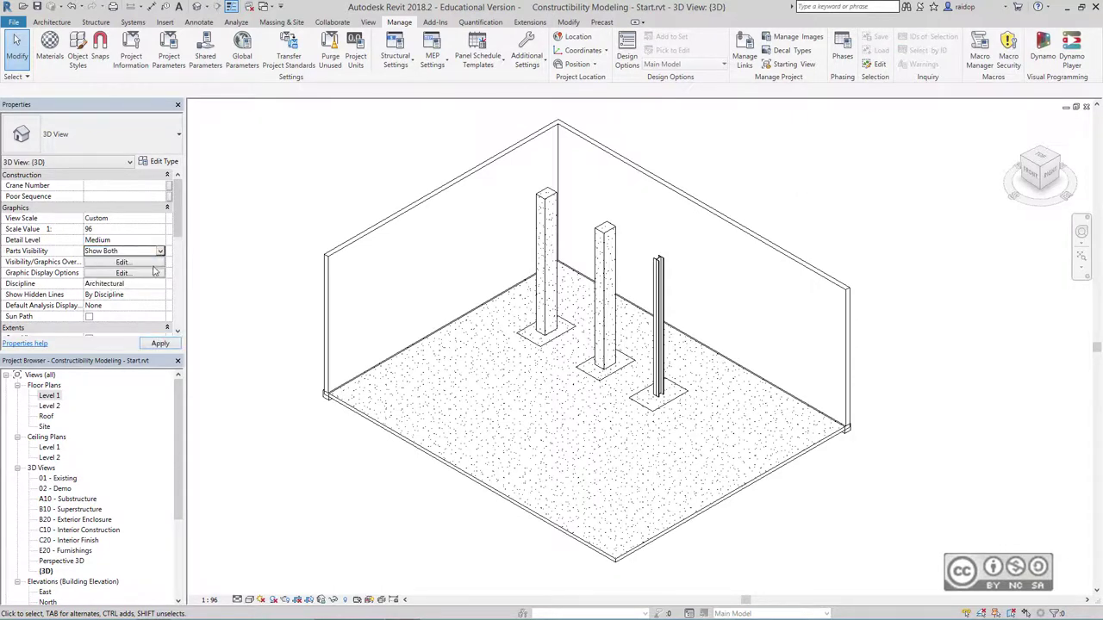
pyautogui.click(160, 343)
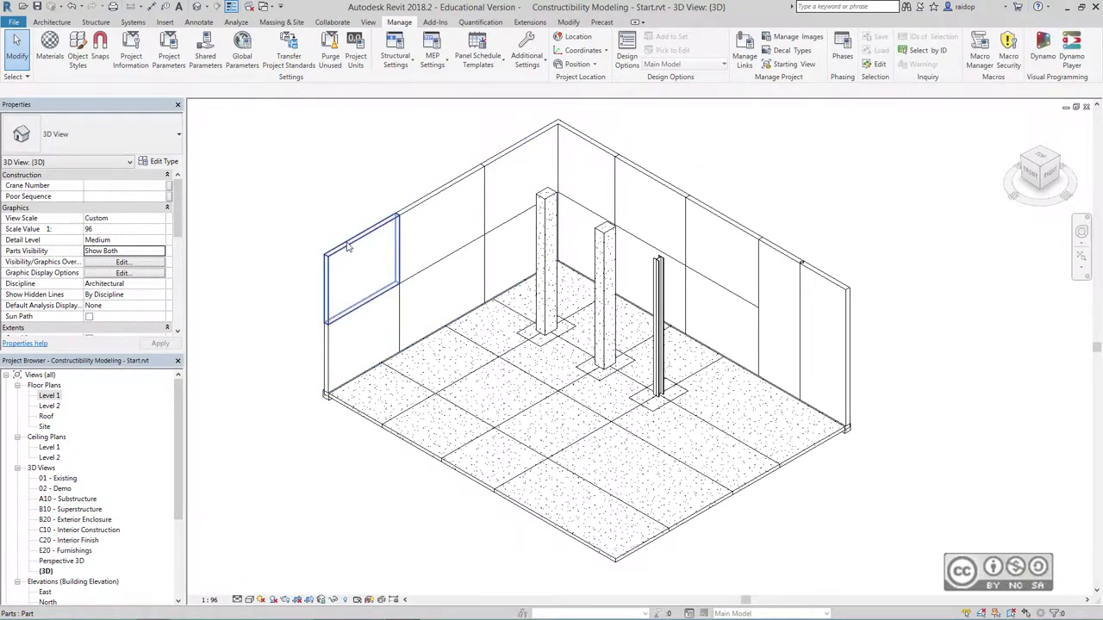
# Switch the view's Parts Visibility to Show Parts and apply it
pyautogui.press('Tab')
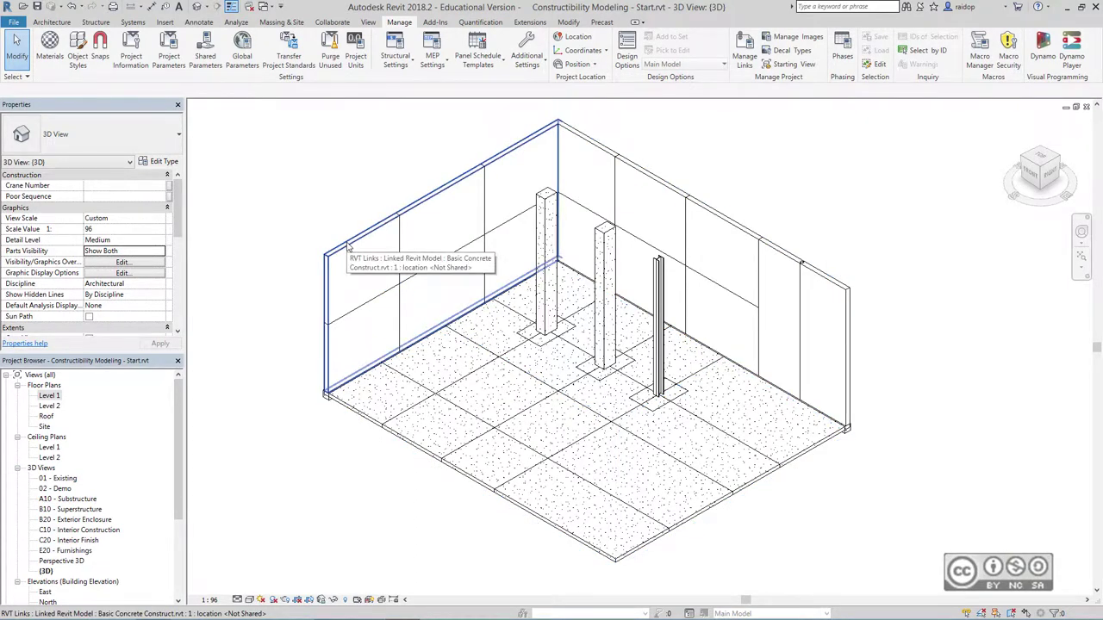
pyautogui.click(159, 251)
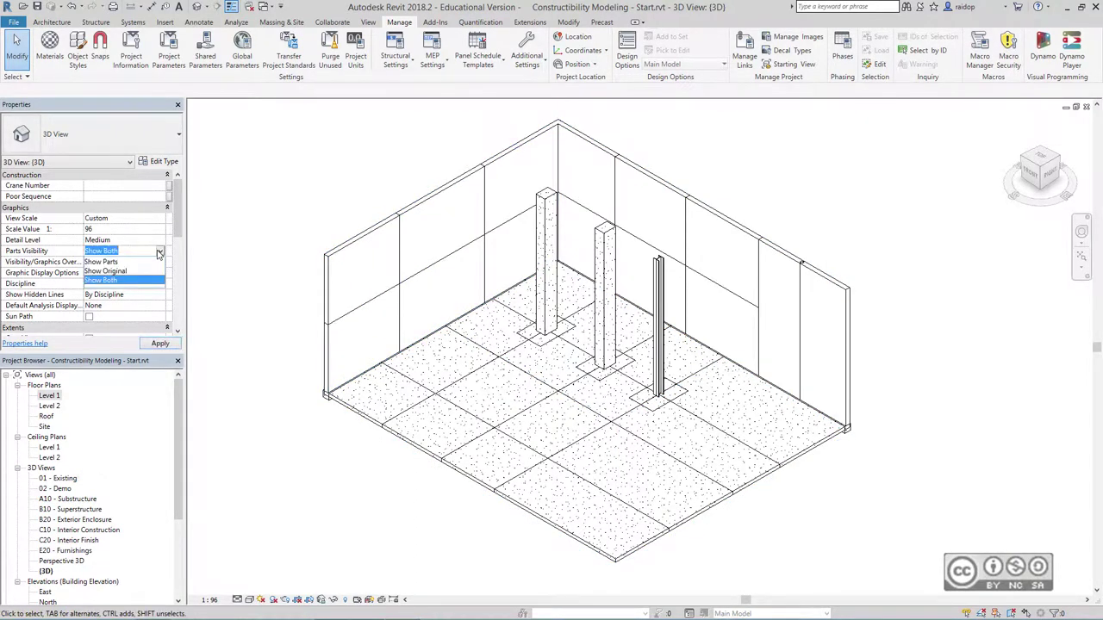
pyautogui.click(105, 262)
pyautogui.click(159, 343)
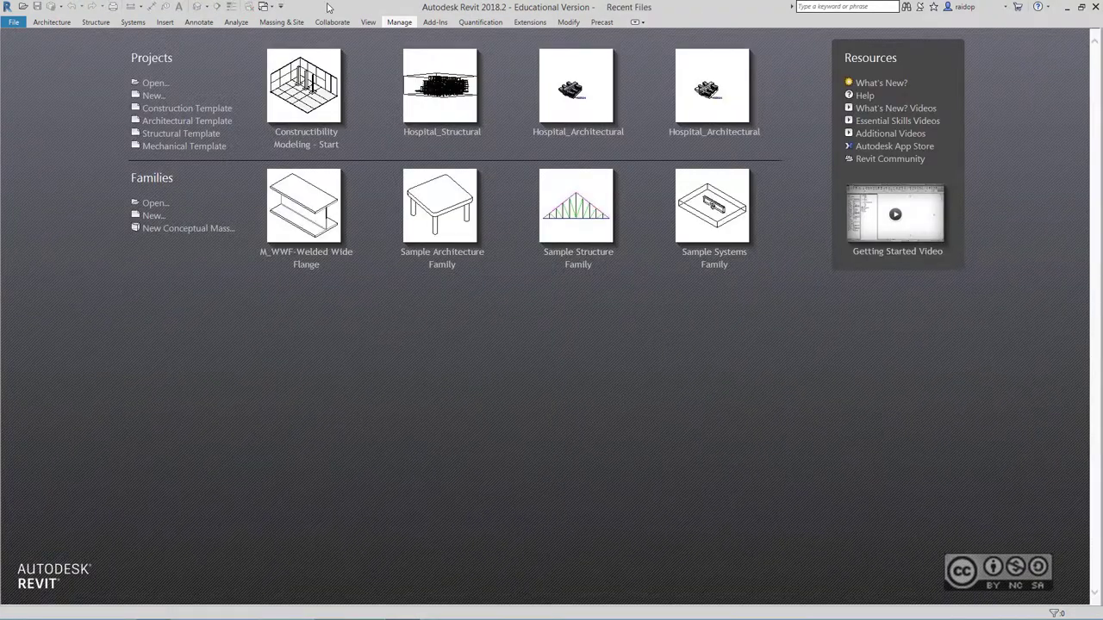
# Open Hospital_Architectural.rvt and select the 3D_Walls_Exterior_Export view in the Project Browser
pyautogui.click(23, 7)
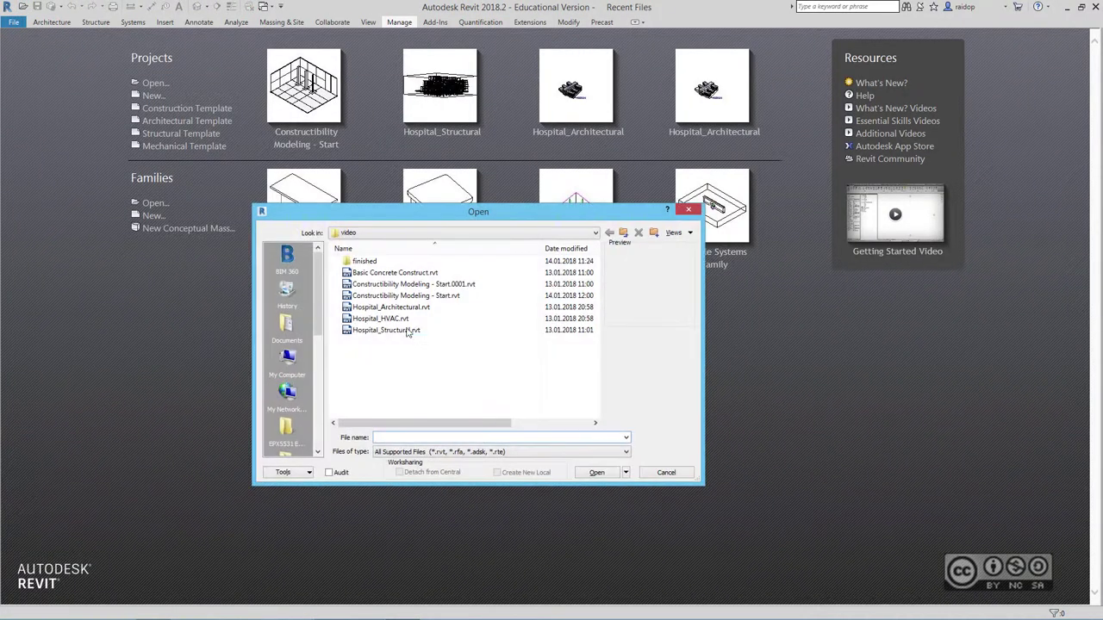
pyautogui.click(389, 307)
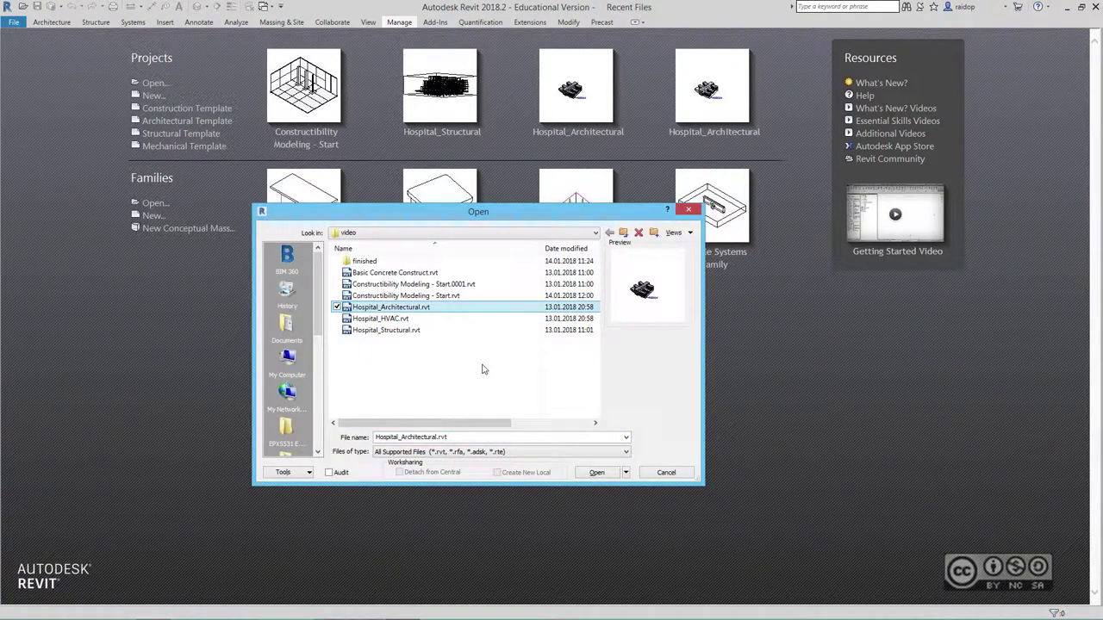
pyautogui.click(597, 472)
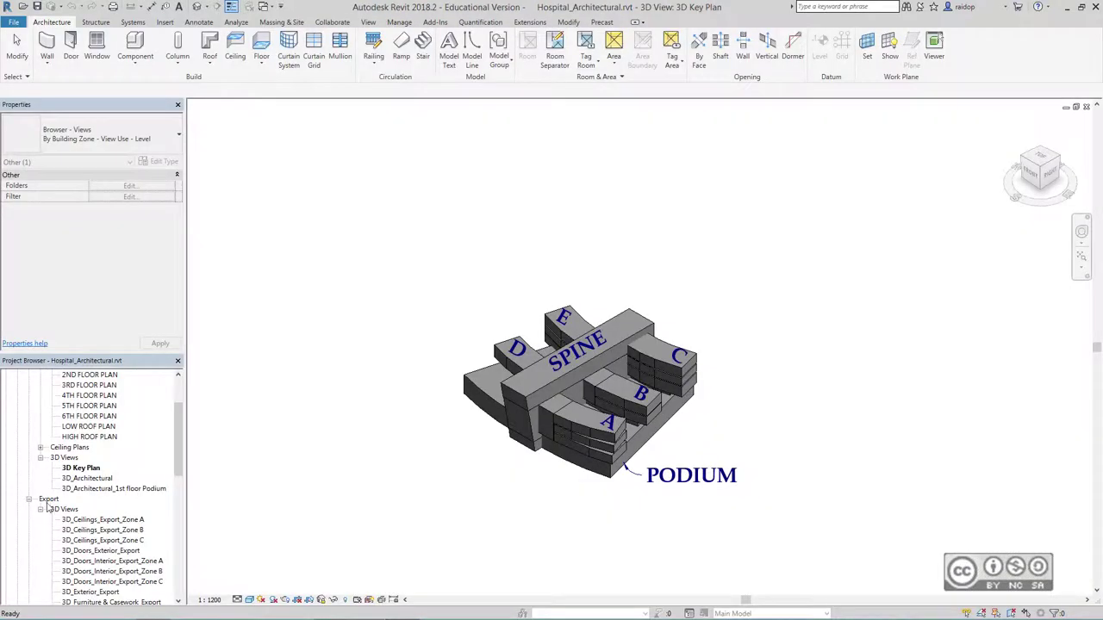
pyautogui.scroll(-1, 69, 534)
pyautogui.scroll(-2, 78, 543)
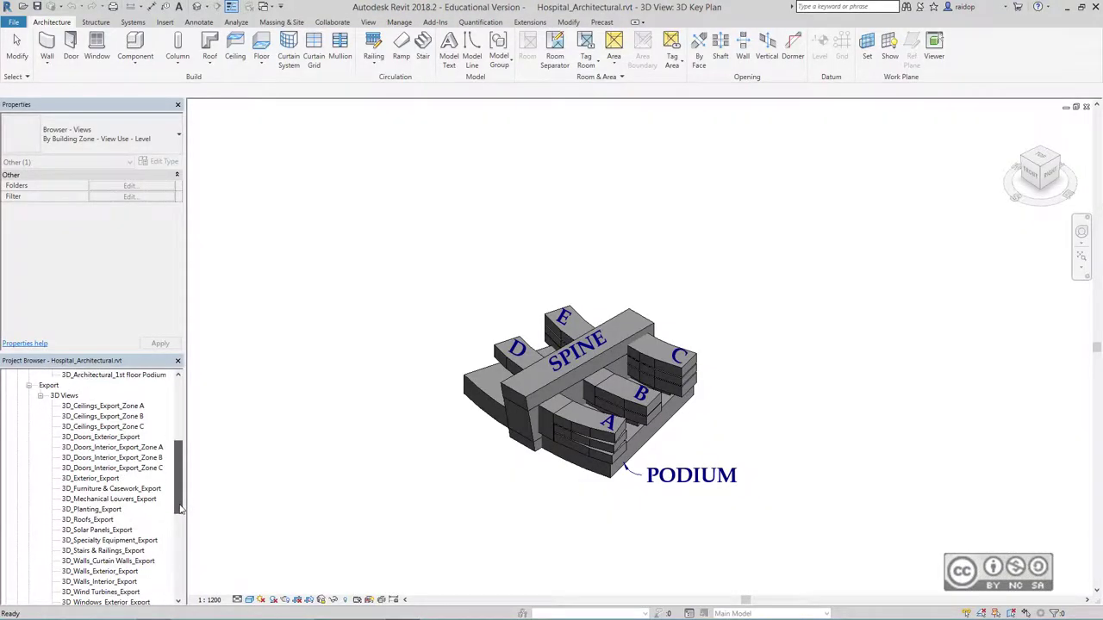
pyautogui.scroll(-2, 87, 554)
pyautogui.click(97, 550)
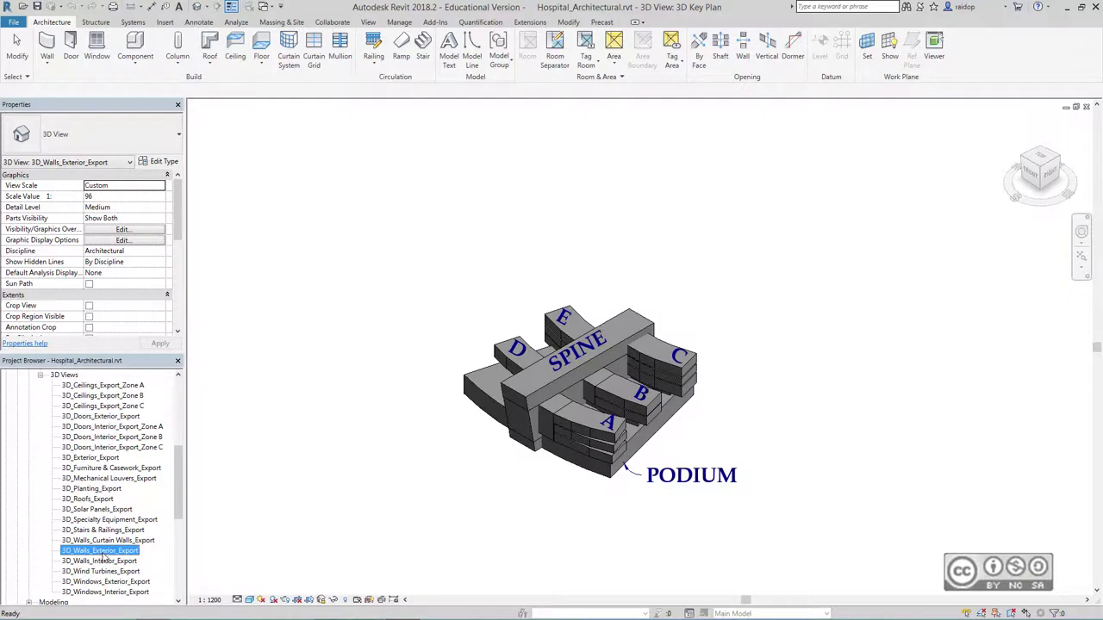
# Open 3D_Walls_Exterior_Export in top view and temporarily hide the walls across the upper half
pyautogui.doubleClick(100, 552)
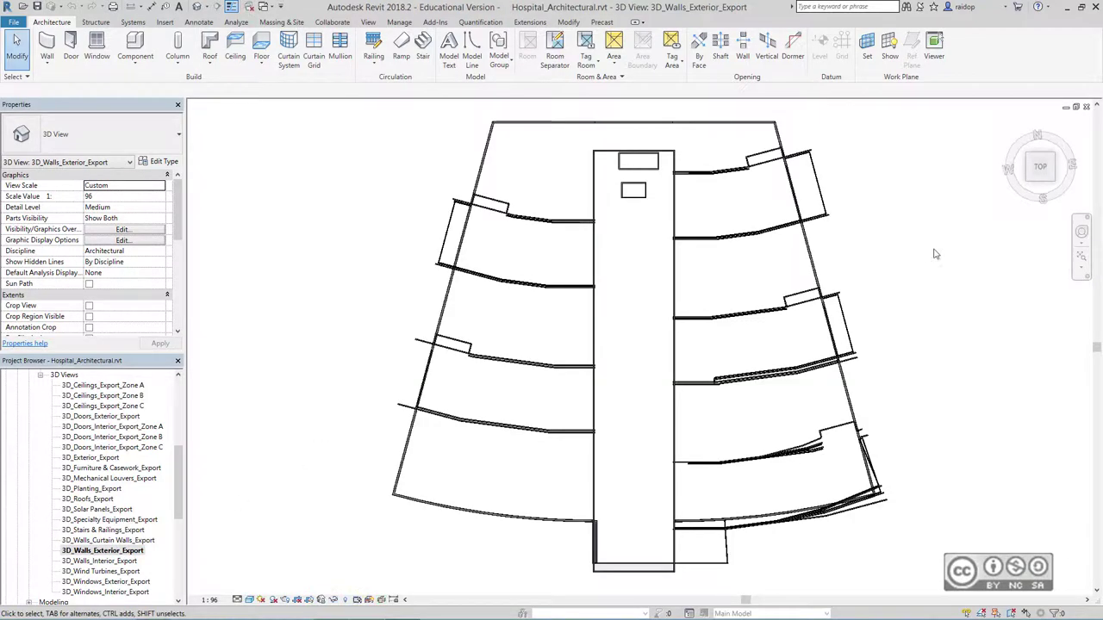
pyautogui.click(1029, 184)
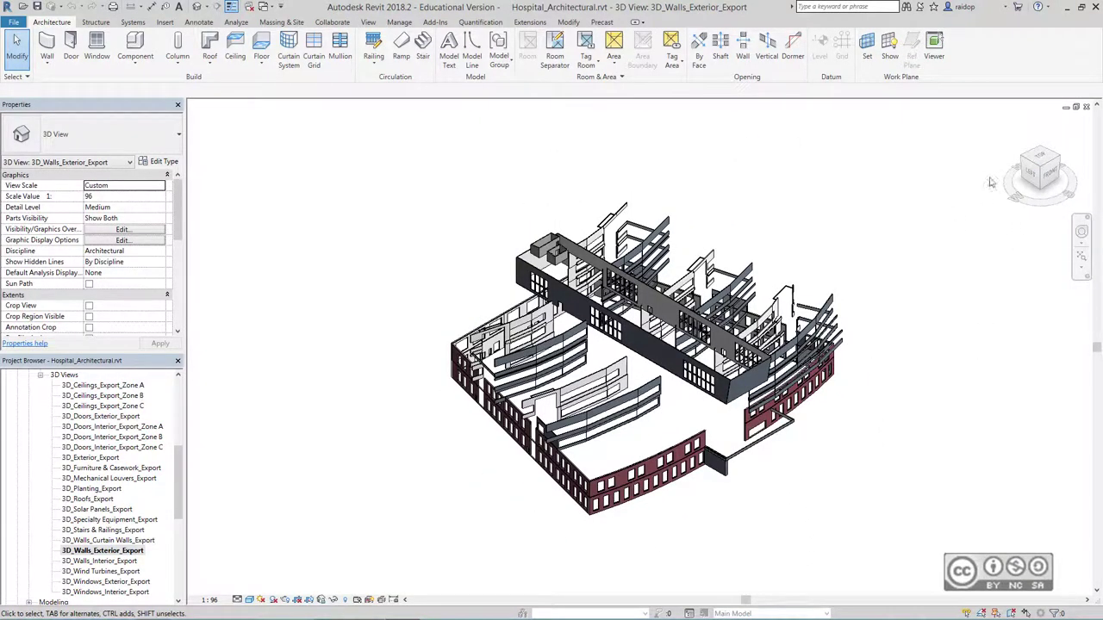
pyautogui.click(1042, 165)
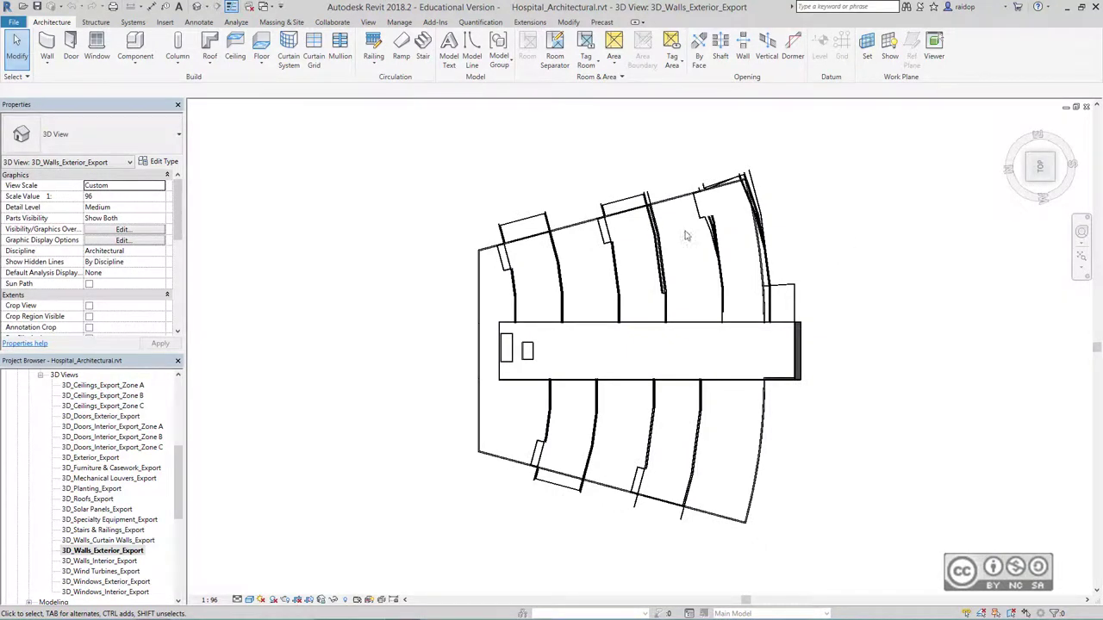
pyautogui.moveTo(823, 354); pyautogui.dragTo(435, 160)
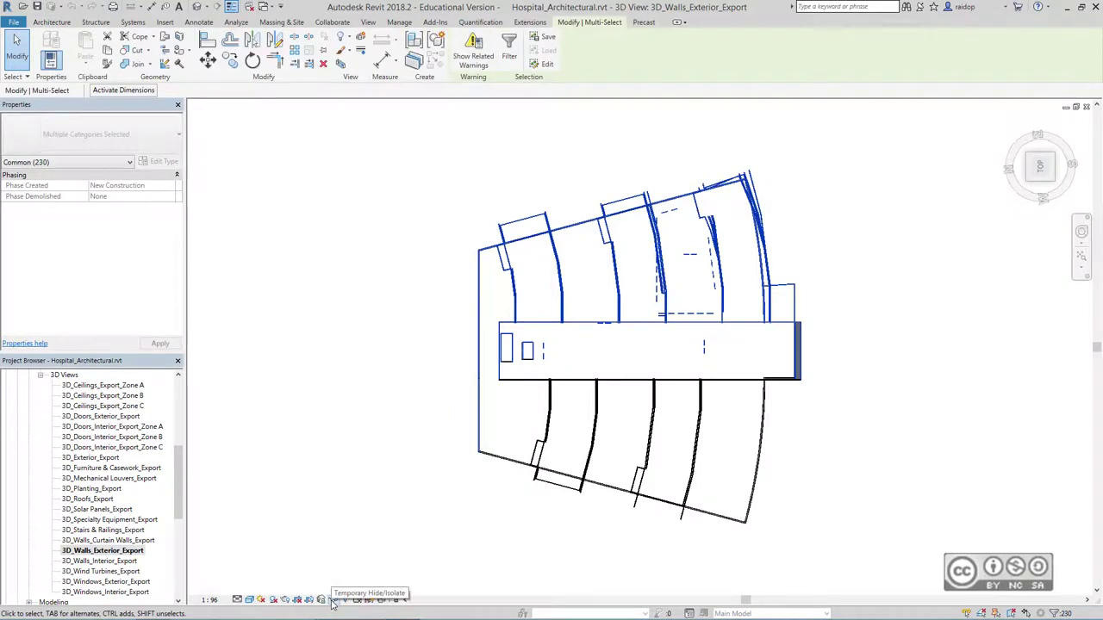
pyautogui.click(332, 600)
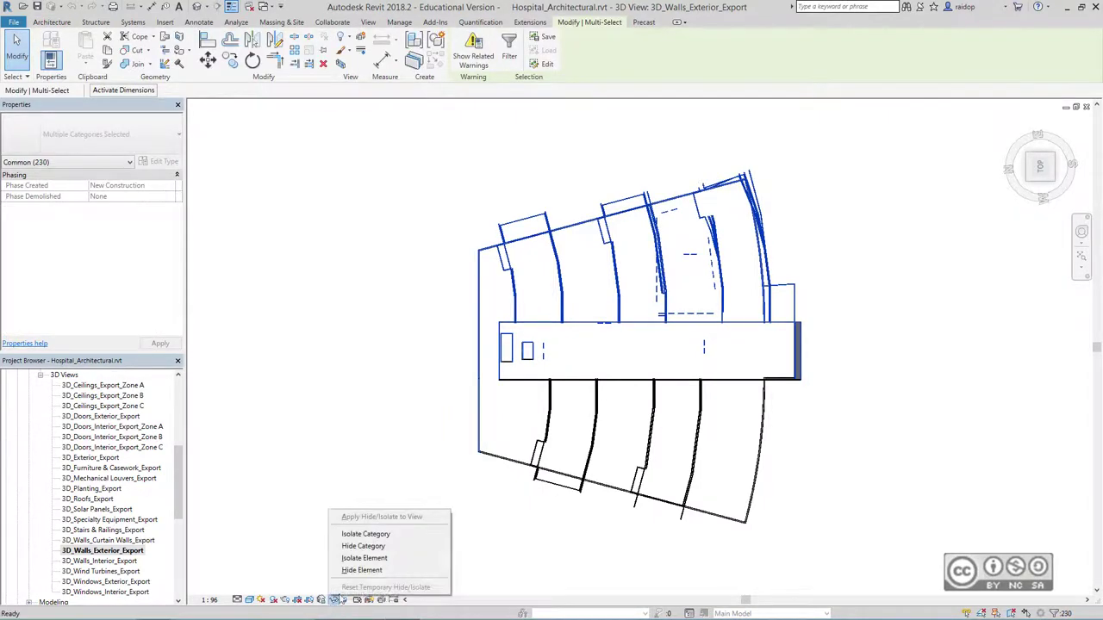
pyautogui.click(372, 571)
# Temporarily hide the leftover elements along the top edge and return to an isometric view
pyautogui.click(398, 347)
pyautogui.moveTo(486, 345)
pyautogui.mouseDown()
pyautogui.moveTo(773, 400)
pyautogui.moveTo(815, 398)
pyautogui.mouseUp()
pyautogui.click(334, 600)
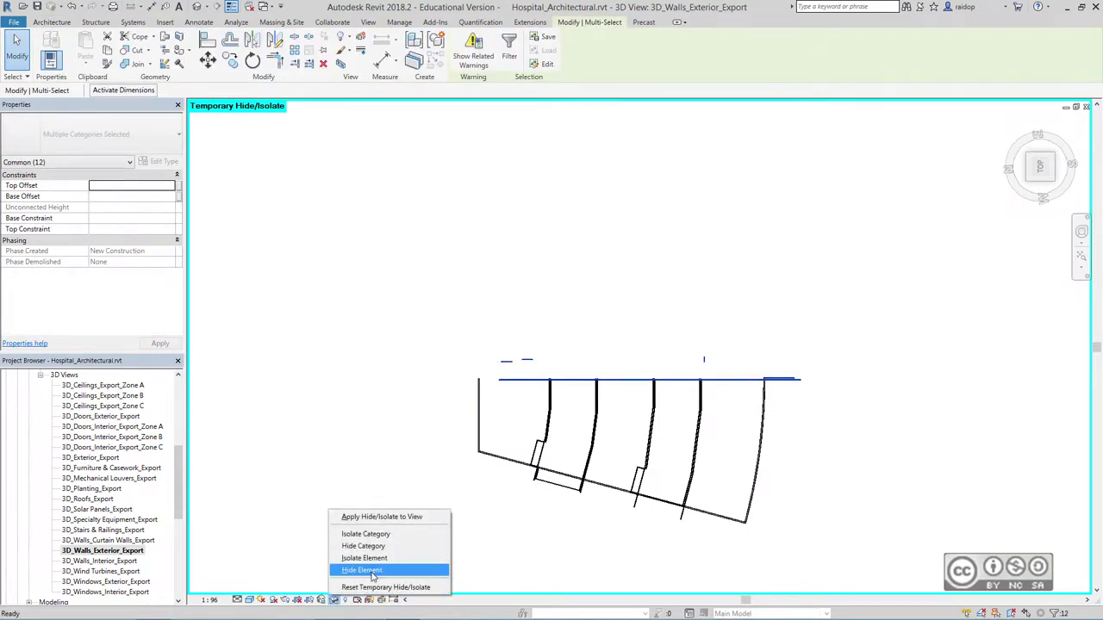
pyautogui.click(361, 570)
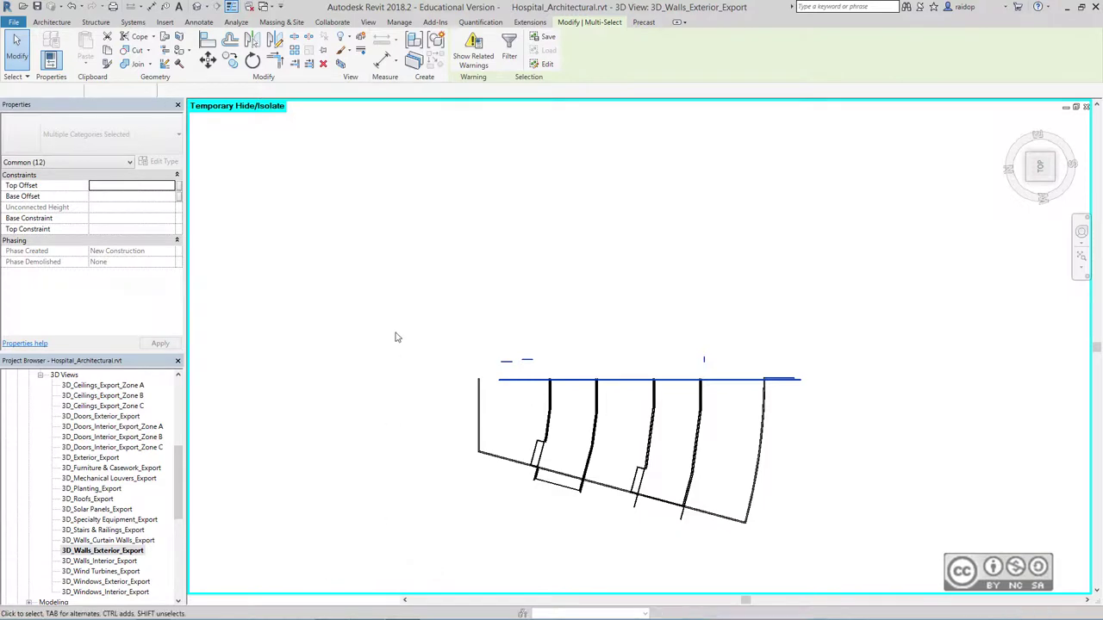
pyautogui.click(1052, 181)
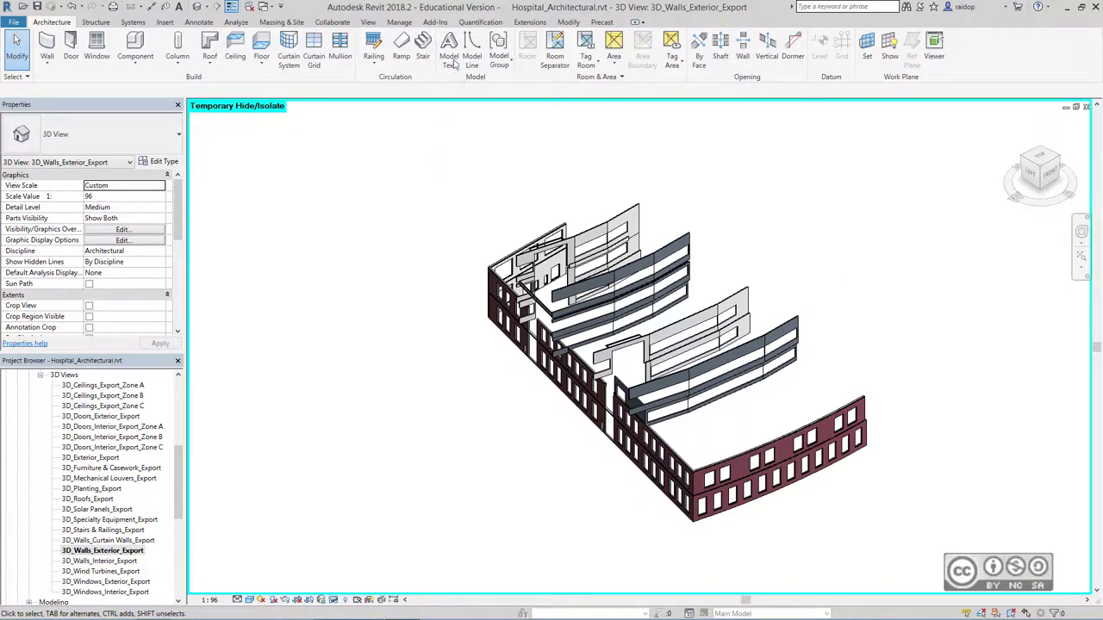
# Export the view to Navisworks as Hospital_Architectural_Ext Walls - Zone C.nwc
pyautogui.click(435, 21)
pyautogui.click(54, 60)
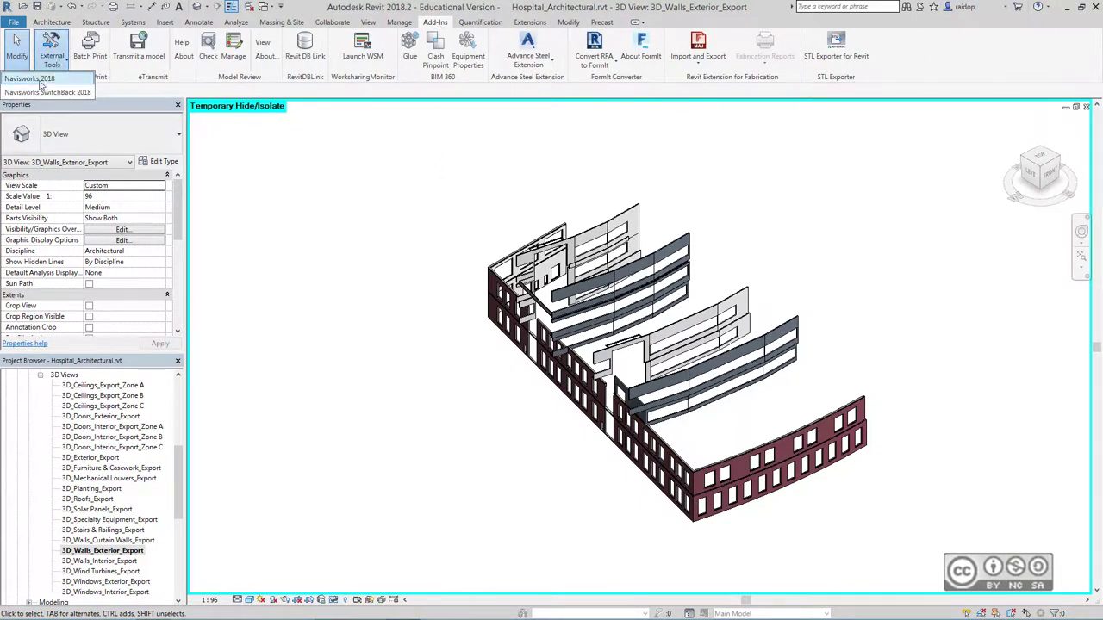
pyautogui.click(29, 78)
pyautogui.click(508, 391)
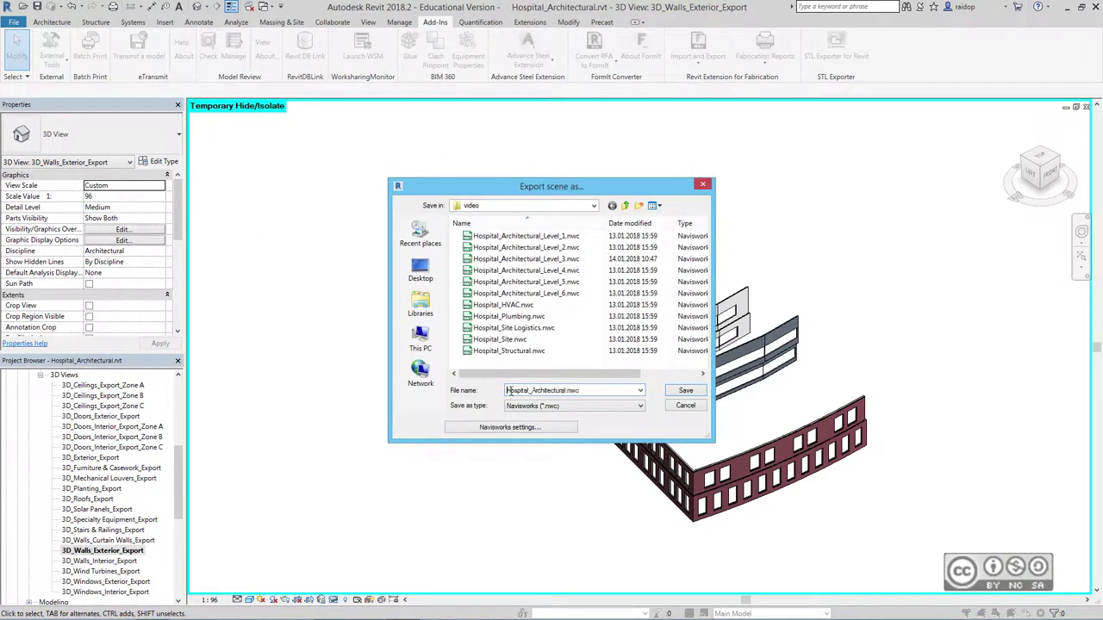
pyautogui.write('_Ext Wa')
pyautogui.write('lls - Zone C')
pyautogui.click(686, 392)
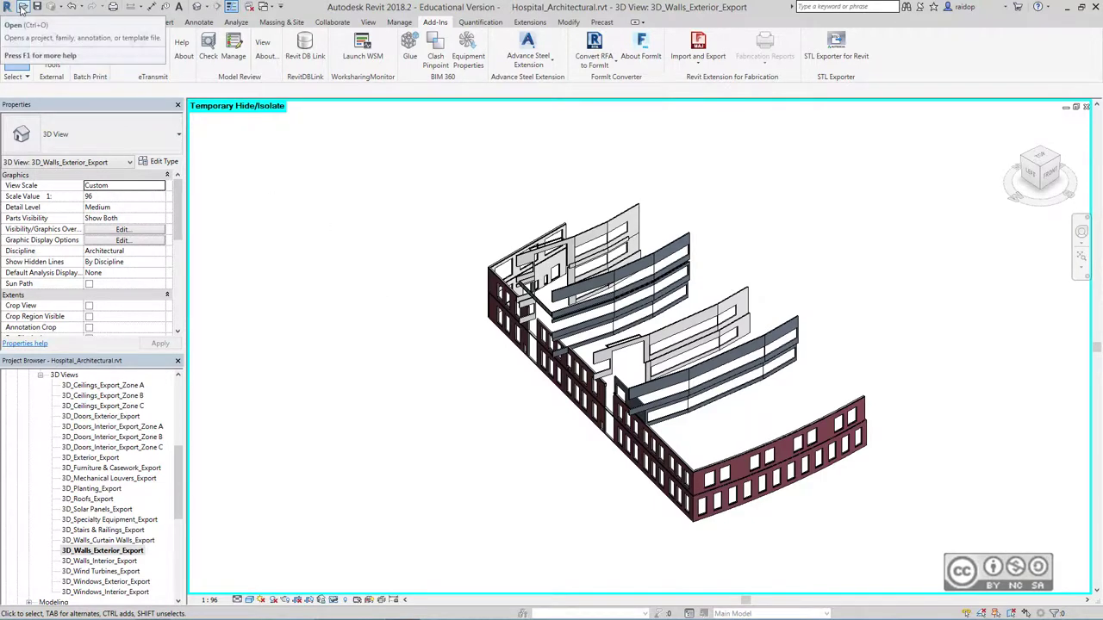
# Open Hospital_HVAC.rvt and its 3D - Wing A view
pyautogui.click(22, 7)
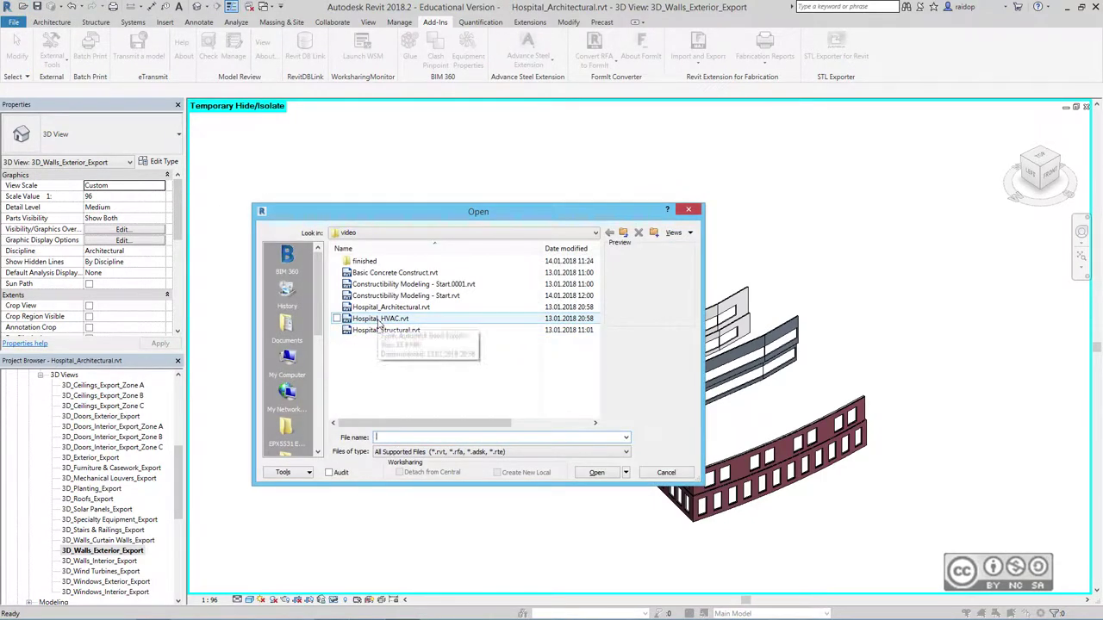
pyautogui.click(379, 319)
pyautogui.click(596, 472)
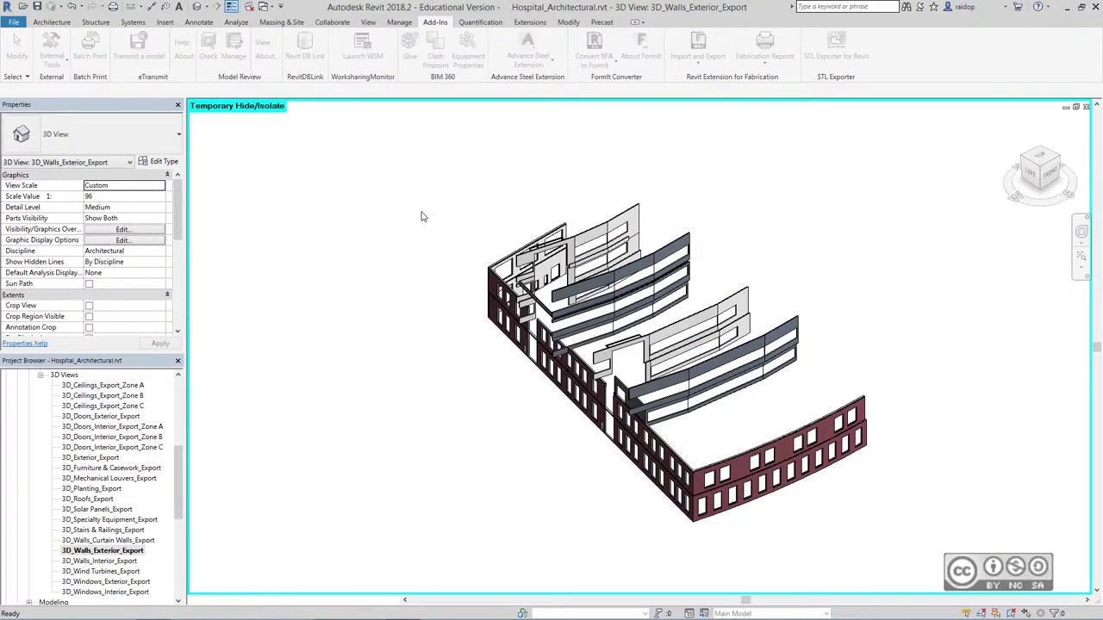
pyautogui.click(69, 499)
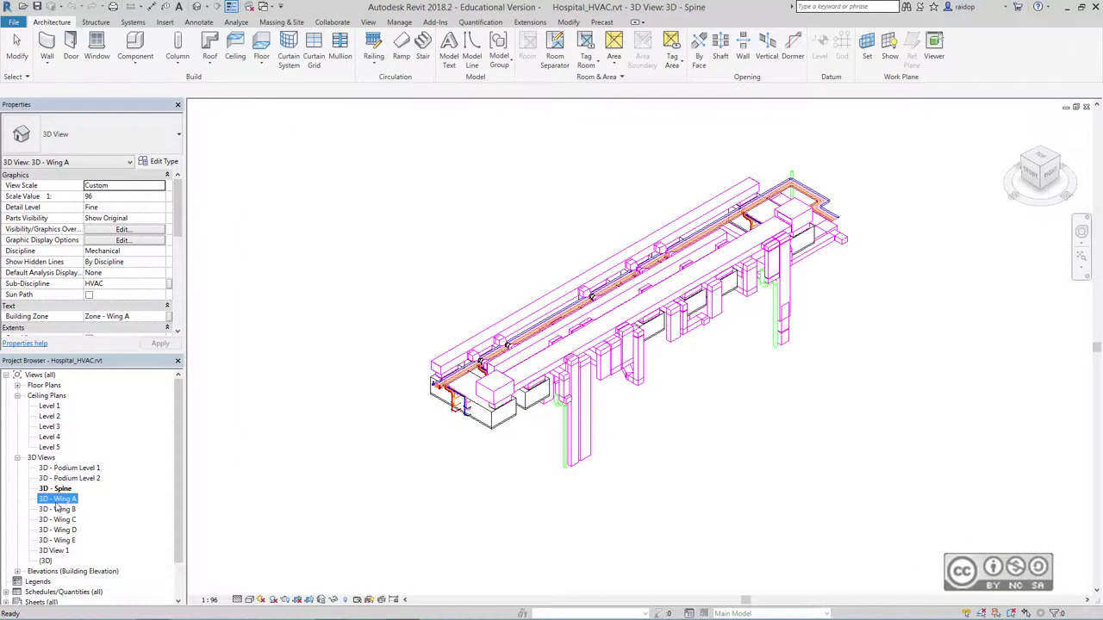
pyautogui.doubleClick(59, 499)
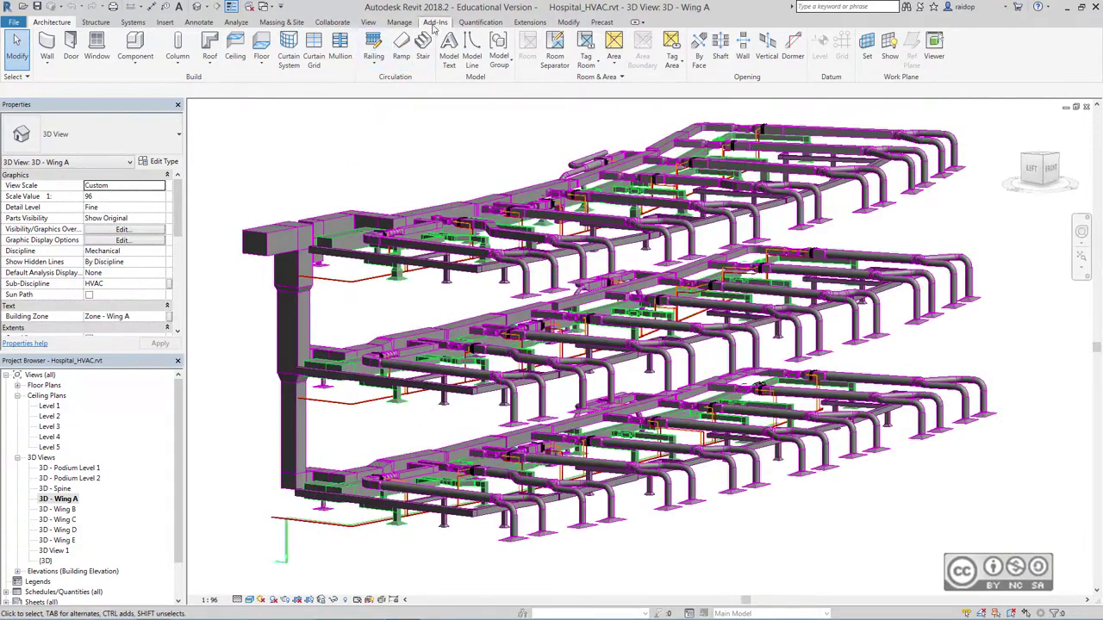
# Export the Wing A view as a Navisworks cache with '_Zone B Wing A' added to the file name
pyautogui.click(435, 22)
pyautogui.click(52, 52)
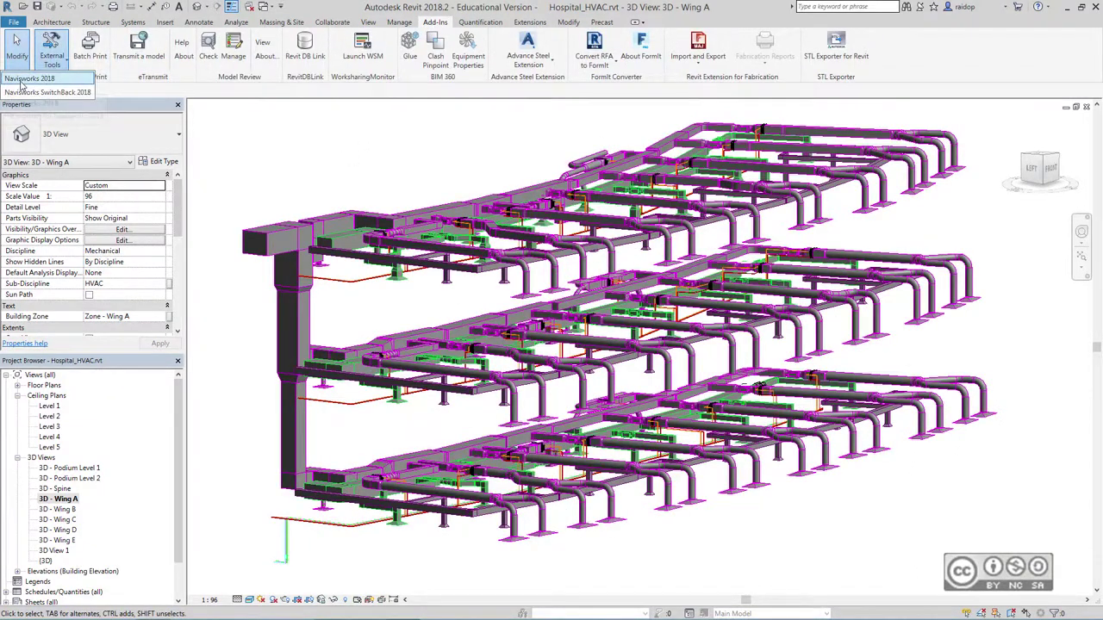
pyautogui.click(22, 88)
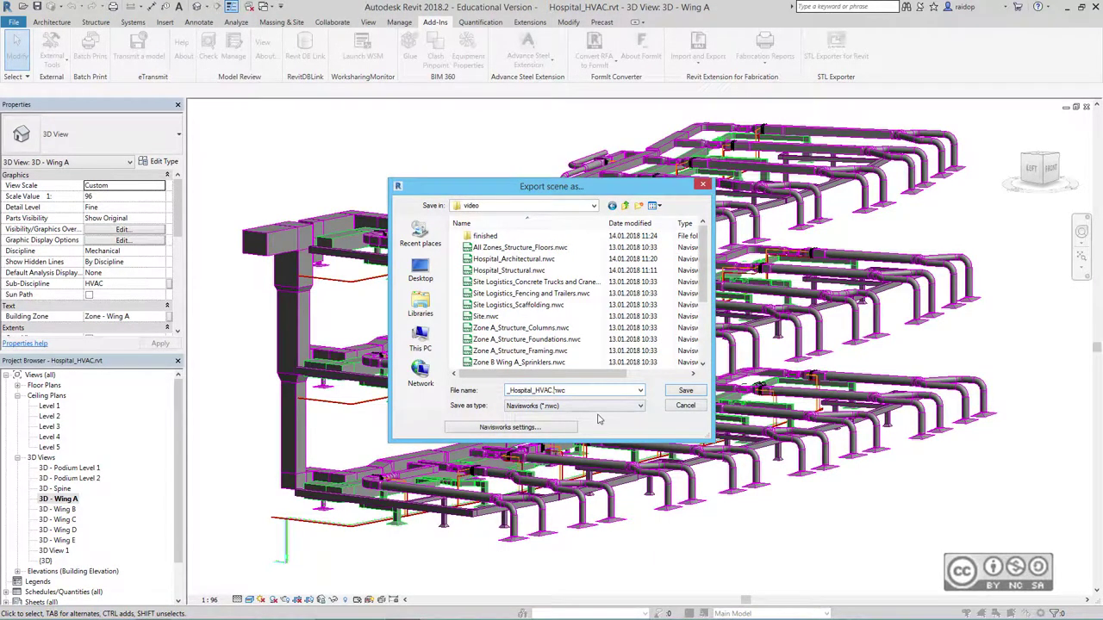
pyautogui.write('_Zone B Wing A')
pyautogui.click(685, 390)
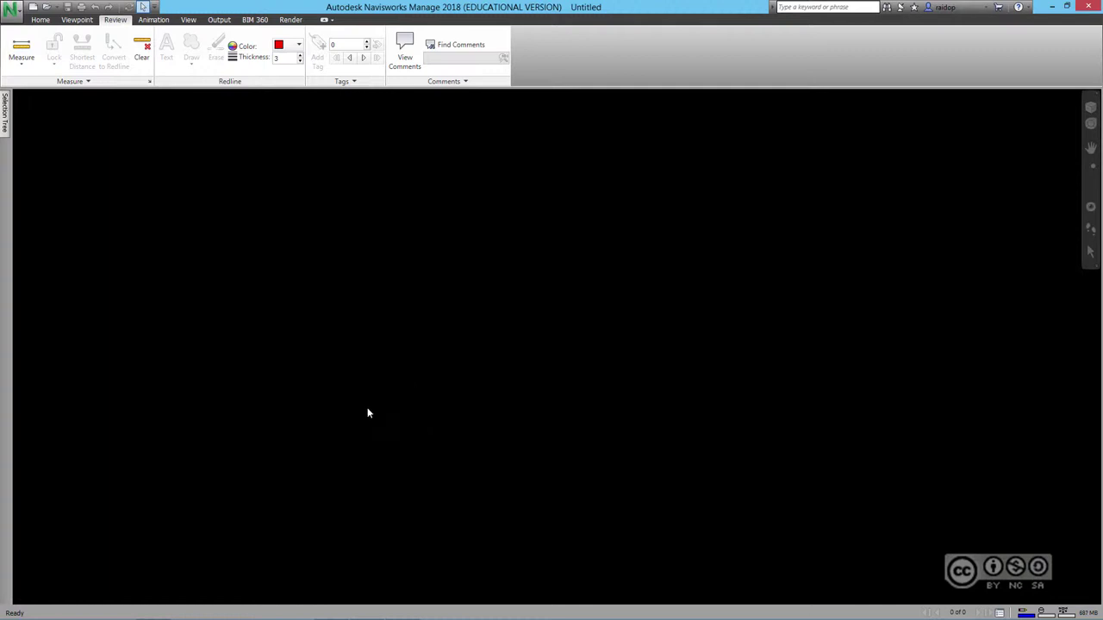
# Open Hospital_Constructability_Model.nwf with Ctrl+O
pyautogui.hotkey('ctrl', 'o')
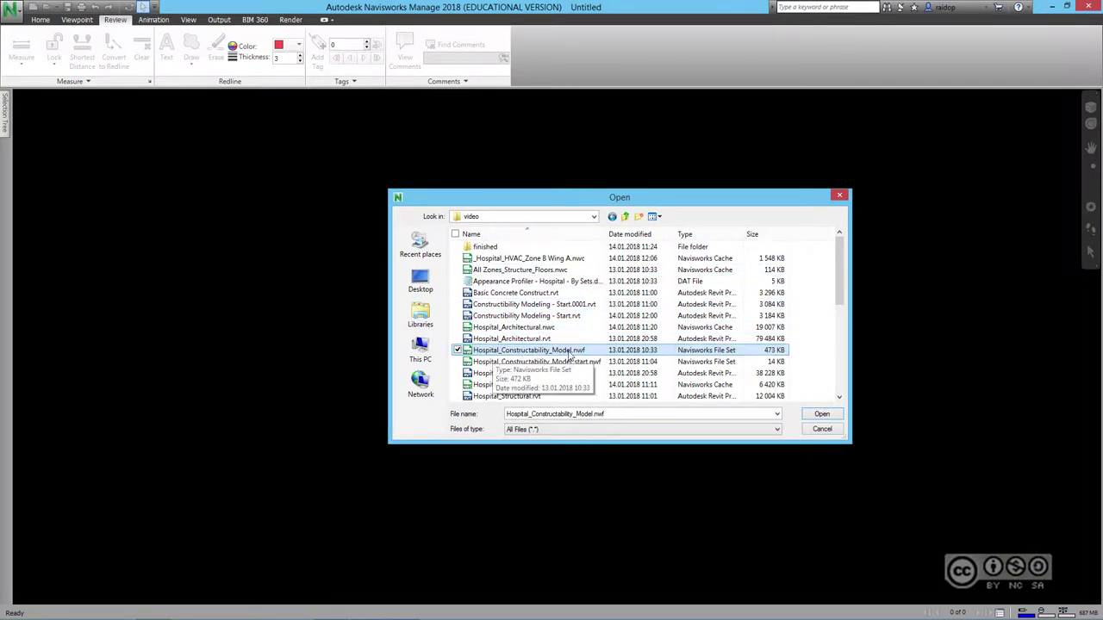
pyautogui.doubleClick(586, 352)
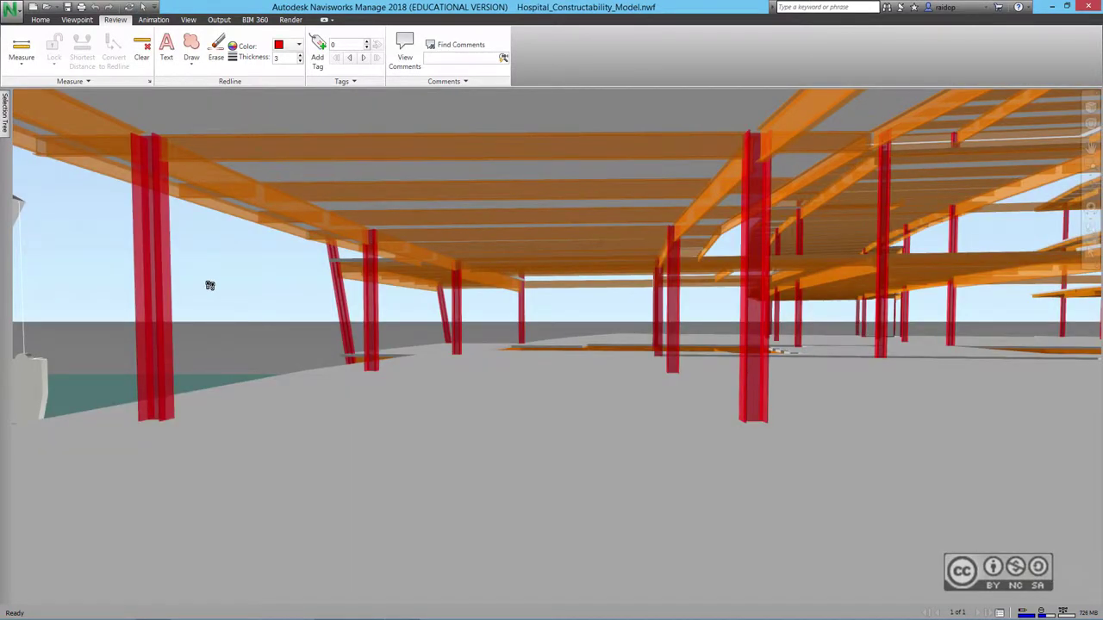
# Append the _Hospital_HVAC_Zone B Wing A.nwc cache to the model
pyautogui.click(40, 19)
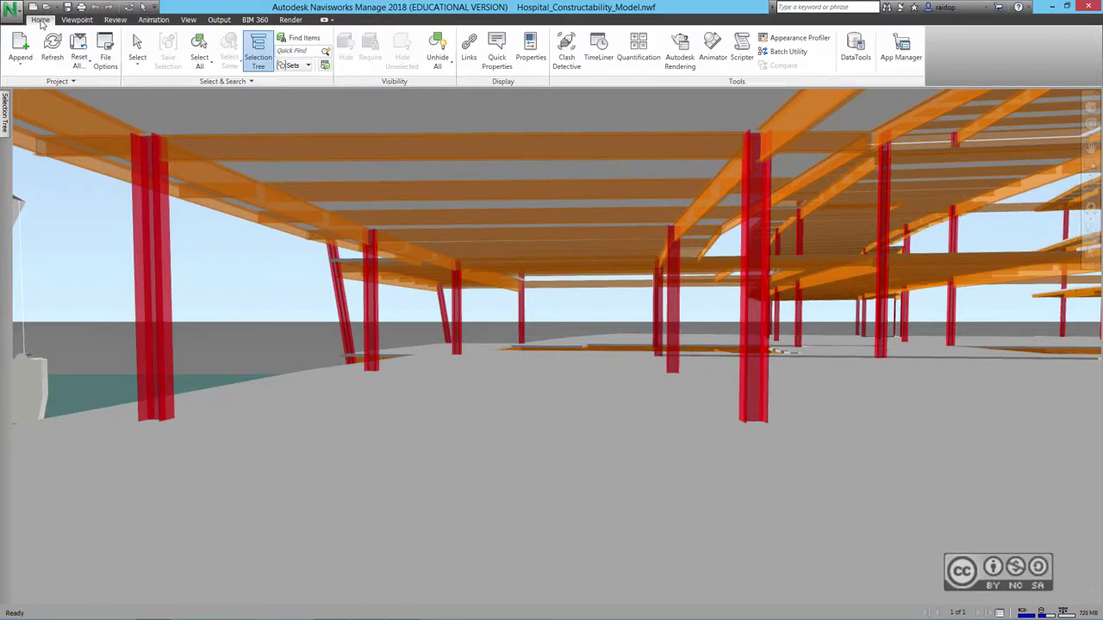
pyautogui.click(20, 50)
pyautogui.click(540, 260)
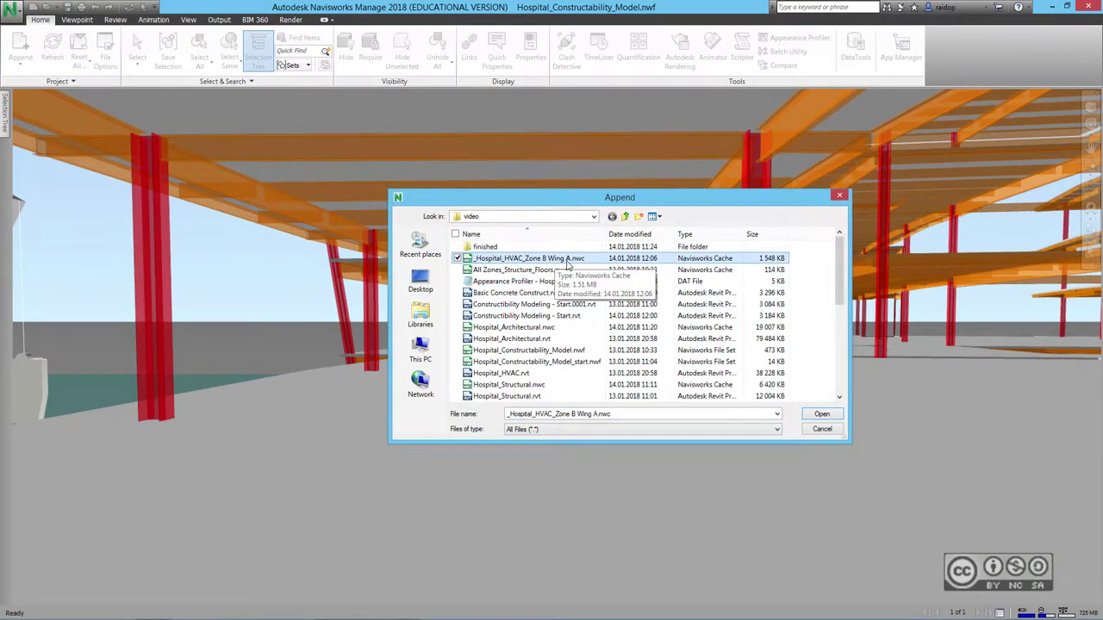
pyautogui.click(836, 415)
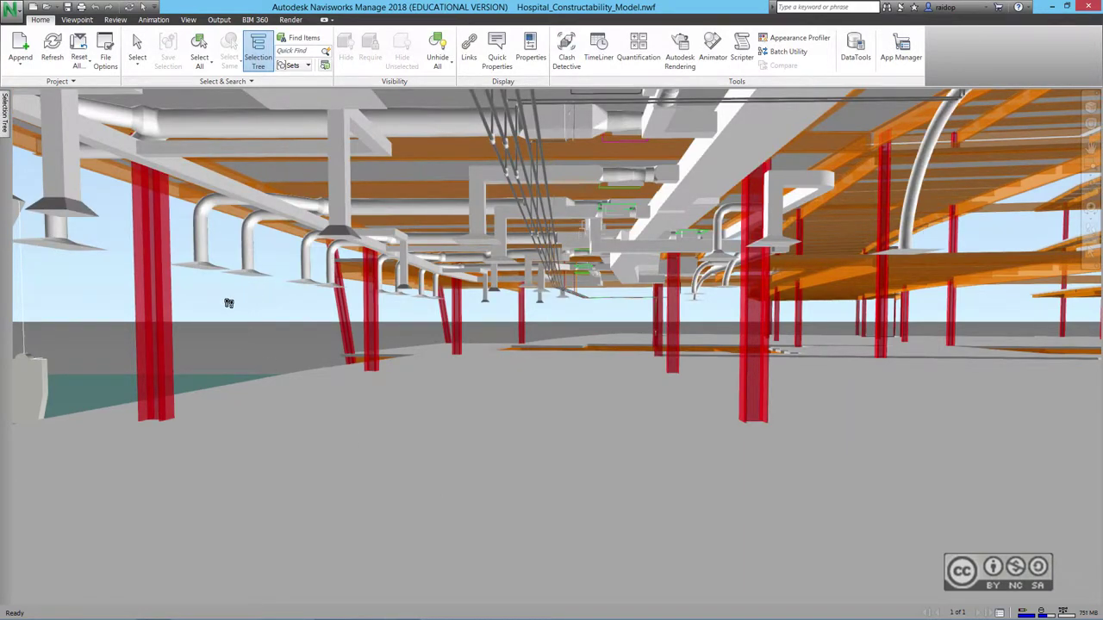
# Show the Sets window via Manage Sets and the Find Items window
pyautogui.click(306, 66)
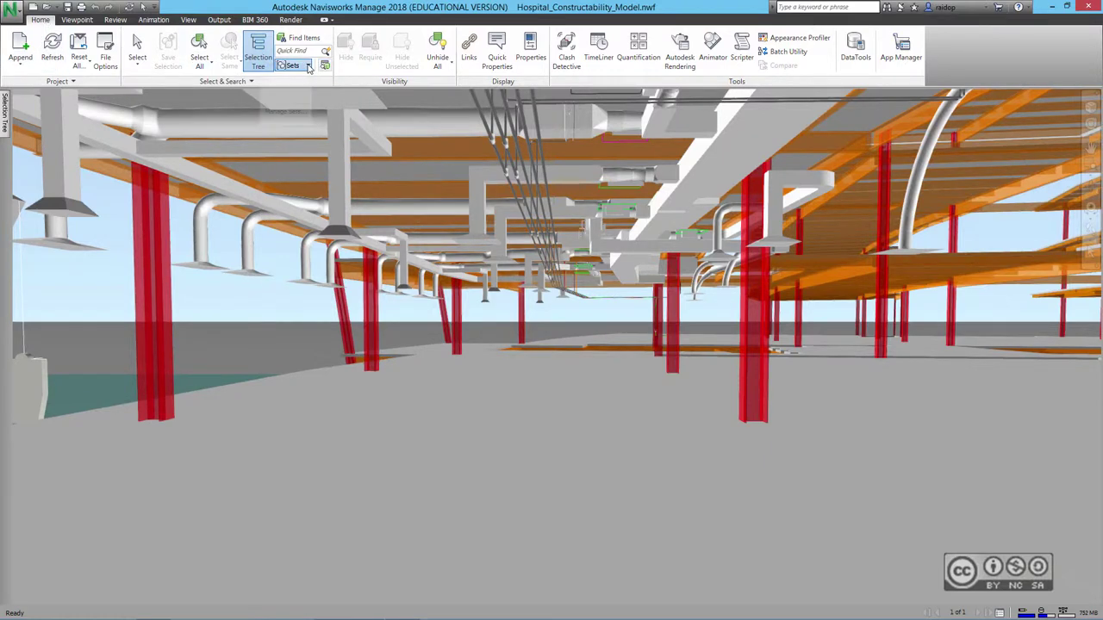
pyautogui.click(284, 113)
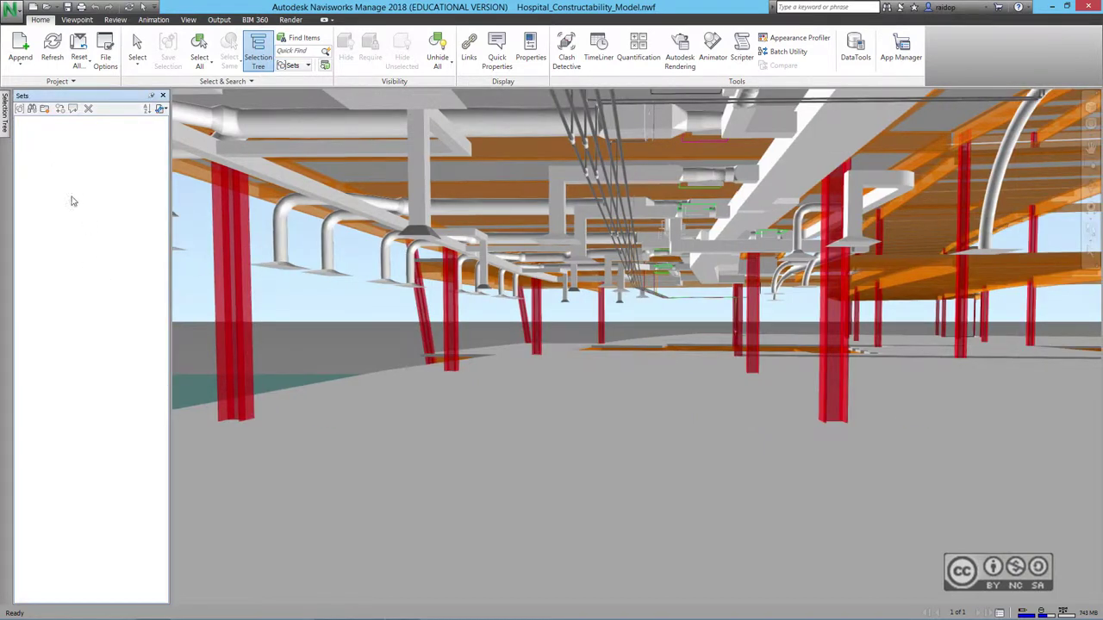
pyautogui.click(314, 41)
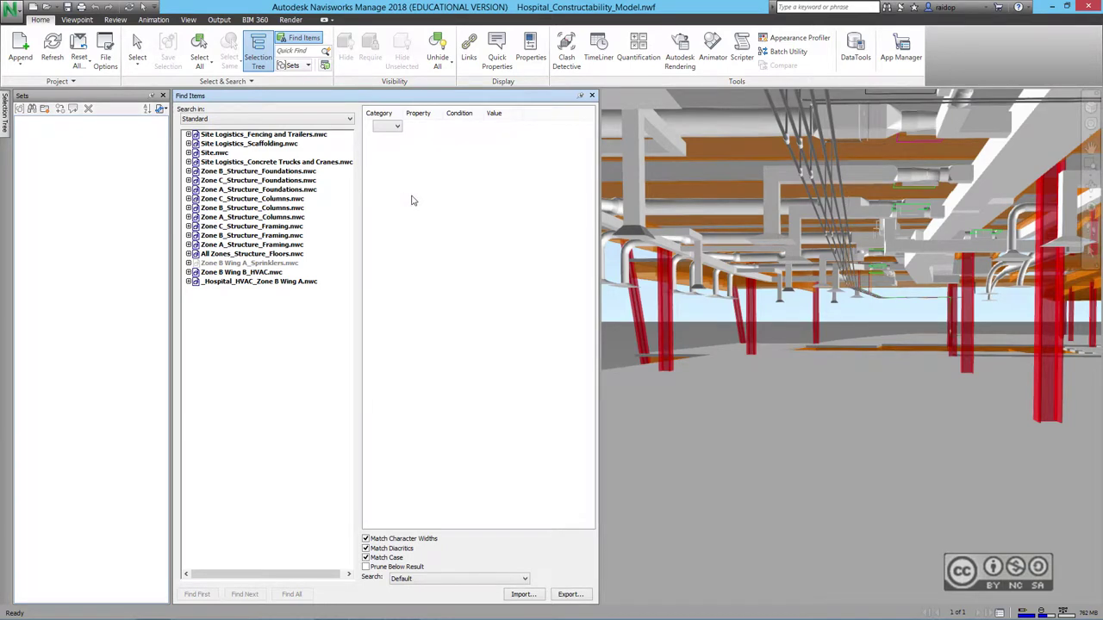
# Set the Find Items condition to System Type / System Classification = Supply Air
pyautogui.click(398, 129)
pyautogui.click(398, 296)
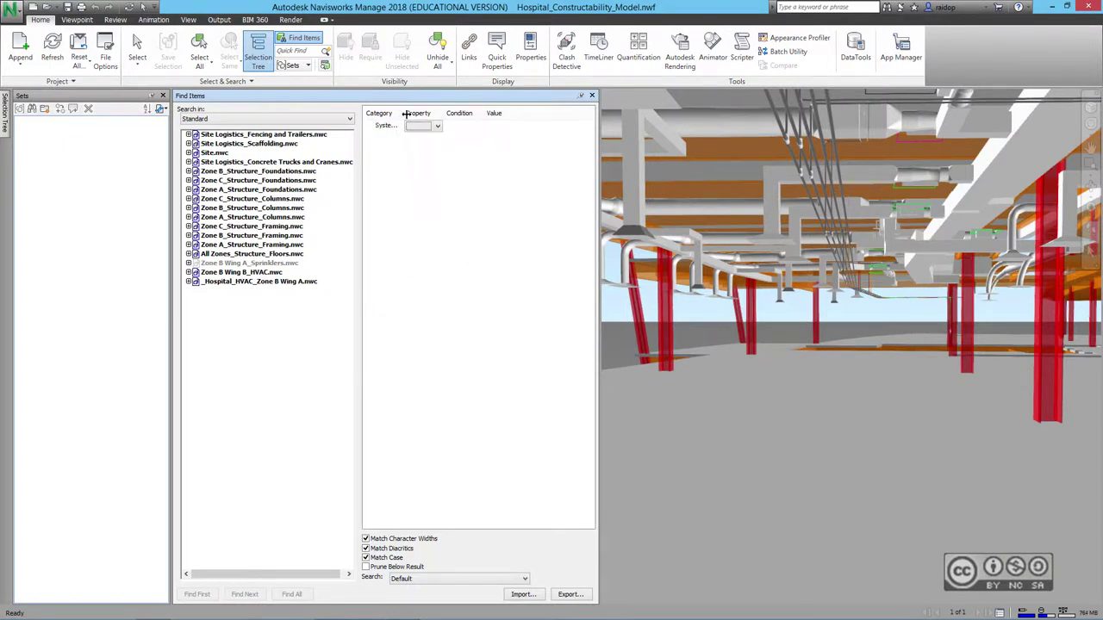
pyautogui.moveTo(405, 113); pyautogui.dragTo(422, 112)
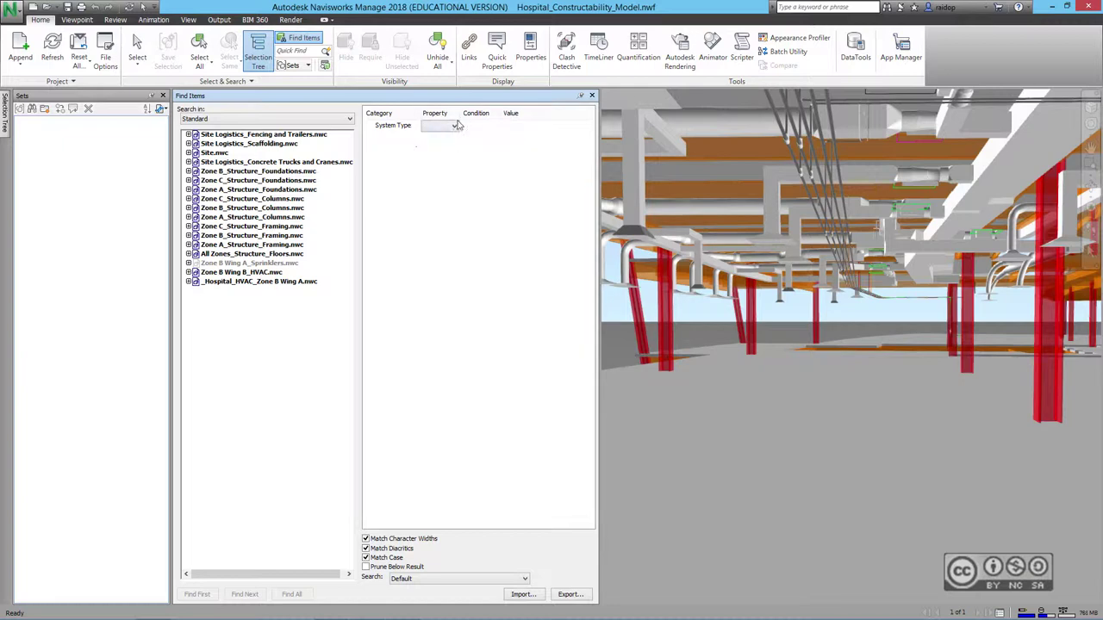
pyautogui.click(457, 126)
pyautogui.click(442, 252)
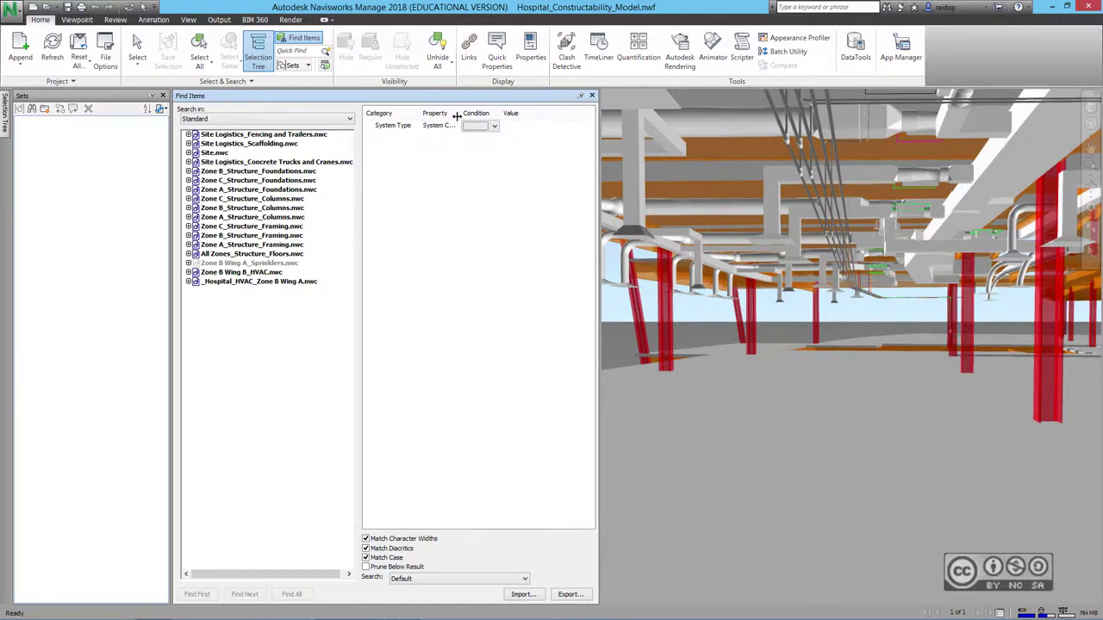
pyautogui.moveTo(457, 116); pyautogui.dragTo(475, 116)
pyautogui.click(511, 126)
pyautogui.click(496, 138)
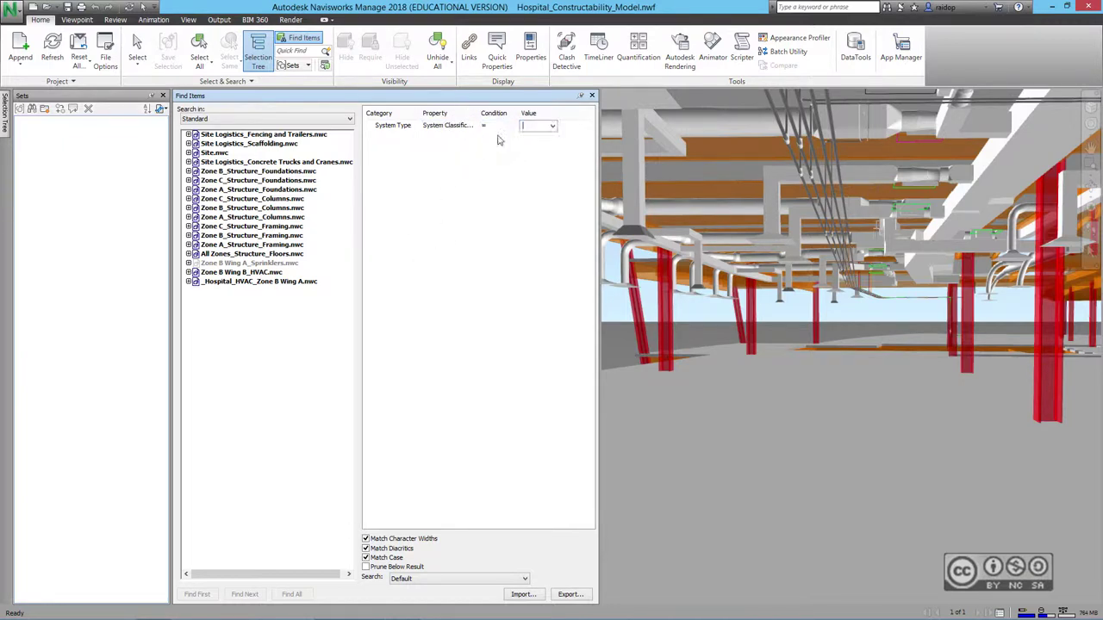
pyautogui.click(552, 126)
pyautogui.click(541, 183)
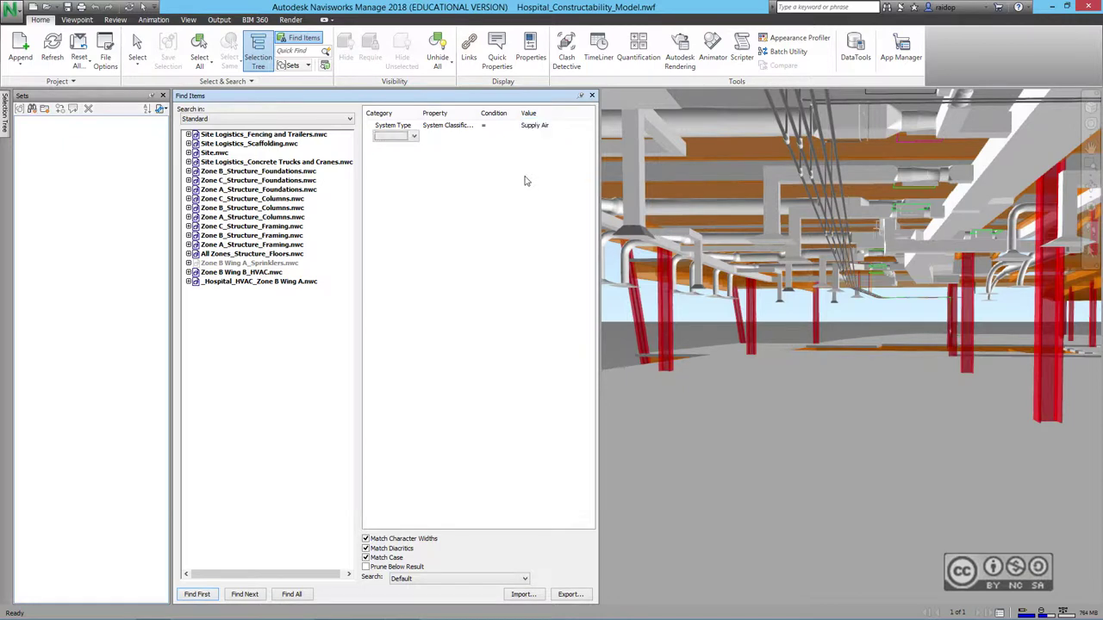
# Find all supply-air ducts and save the search as 'HVAC - Supply Air - Zone B Wing A'
pyautogui.click(291, 594)
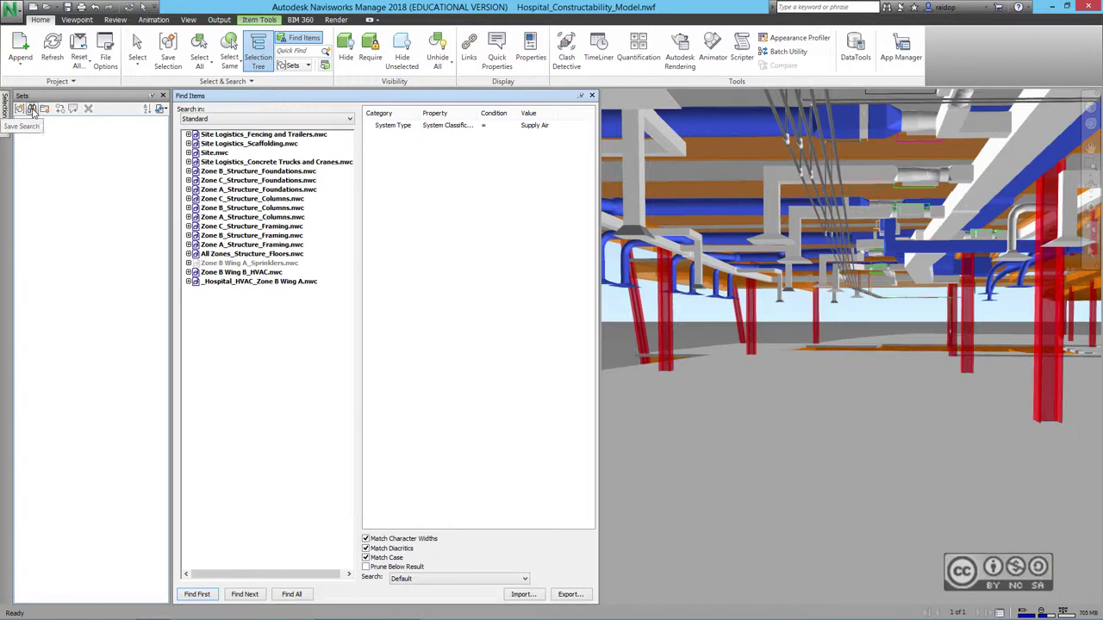
pyautogui.click(33, 109)
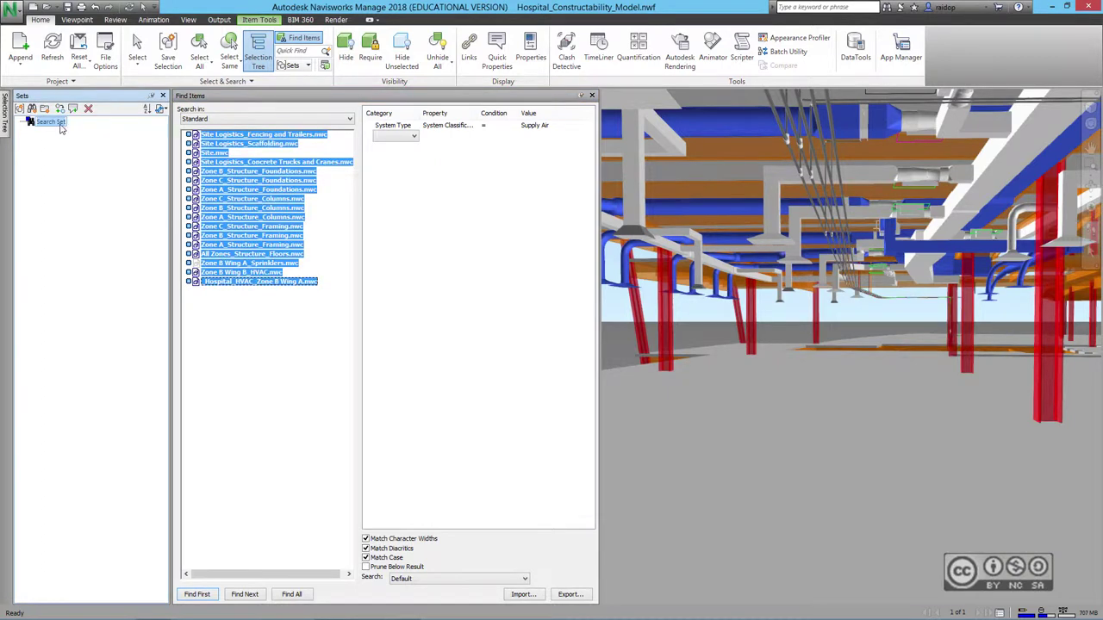
pyautogui.write('HVAC - Supply Air')
pyautogui.write(' - Zone B')
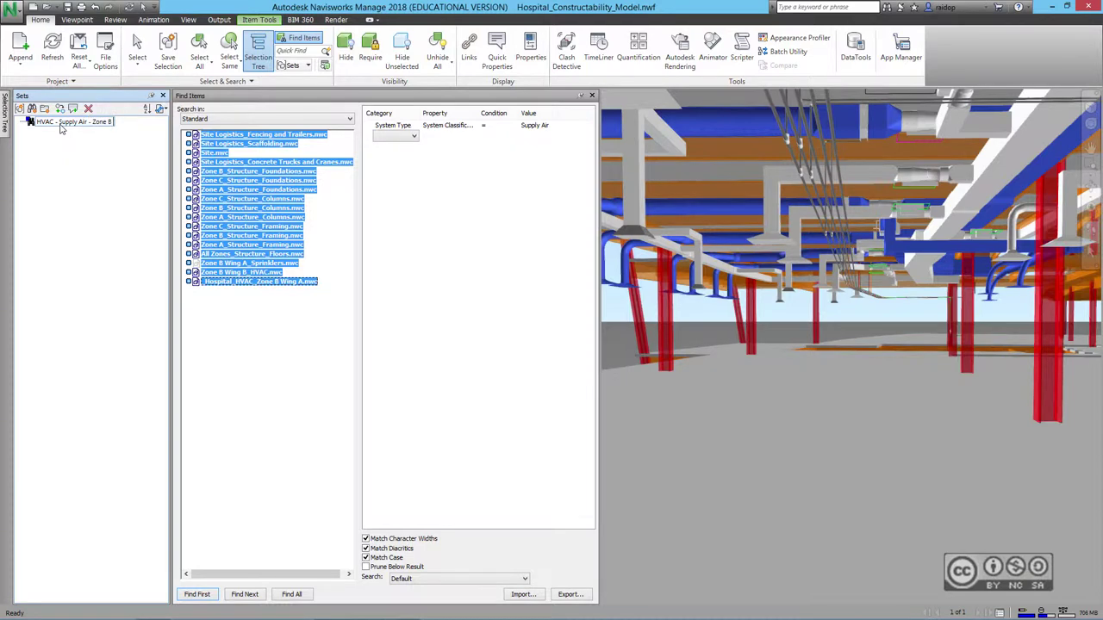
pyautogui.write(' Wing A')
pyautogui.press('Return')
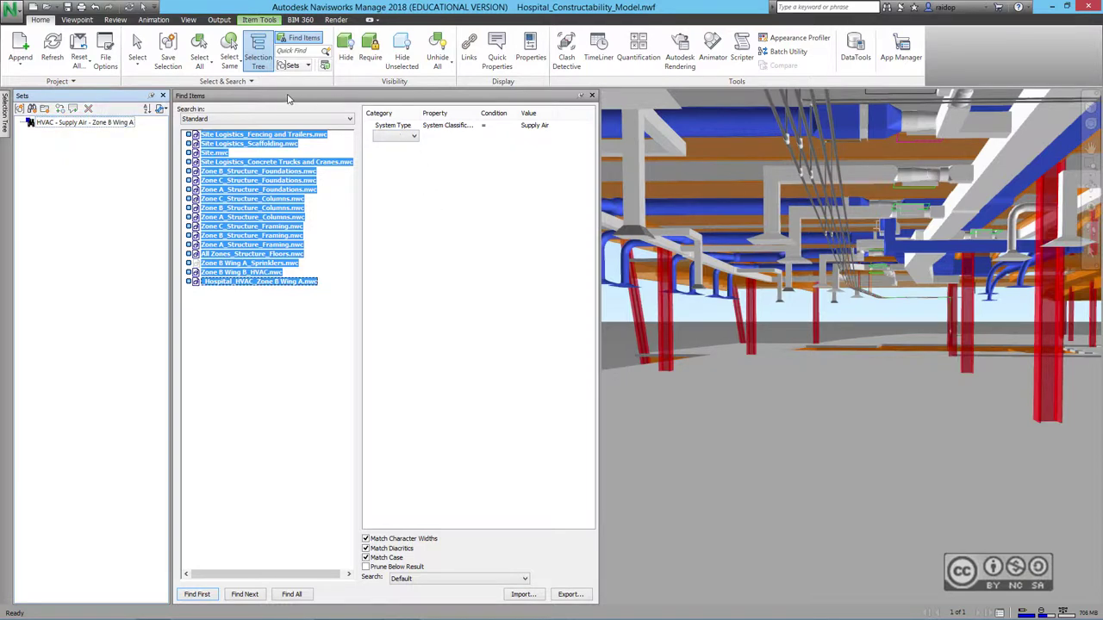
# Change the value to Return Air and save the search as 'HVAC - Return Air - Zone B Wing A'
pyautogui.click(552, 126)
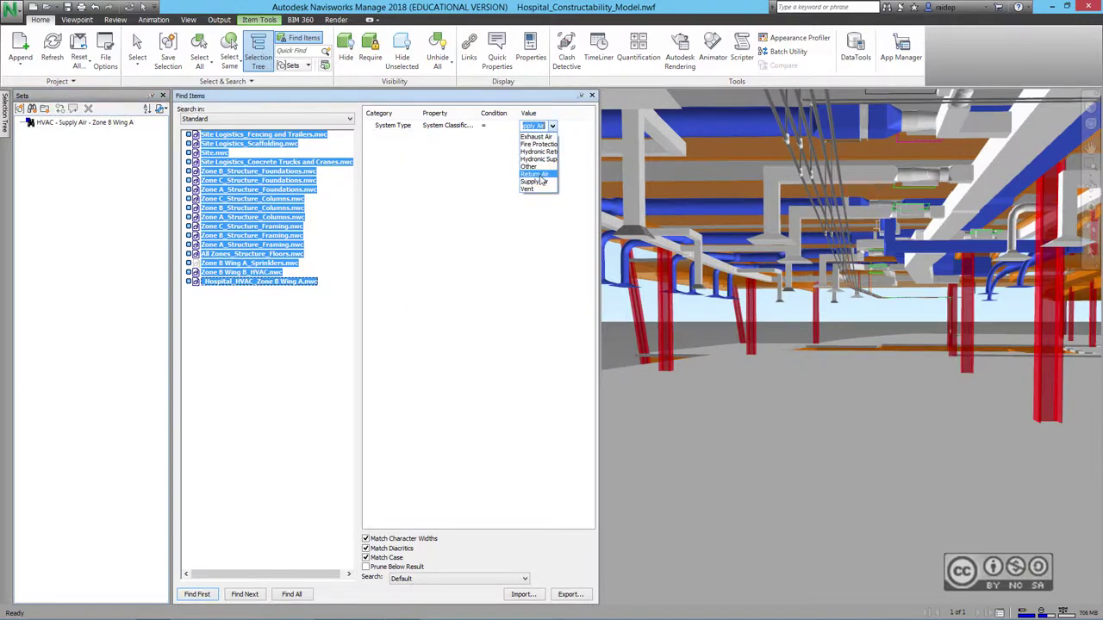
pyautogui.click(539, 174)
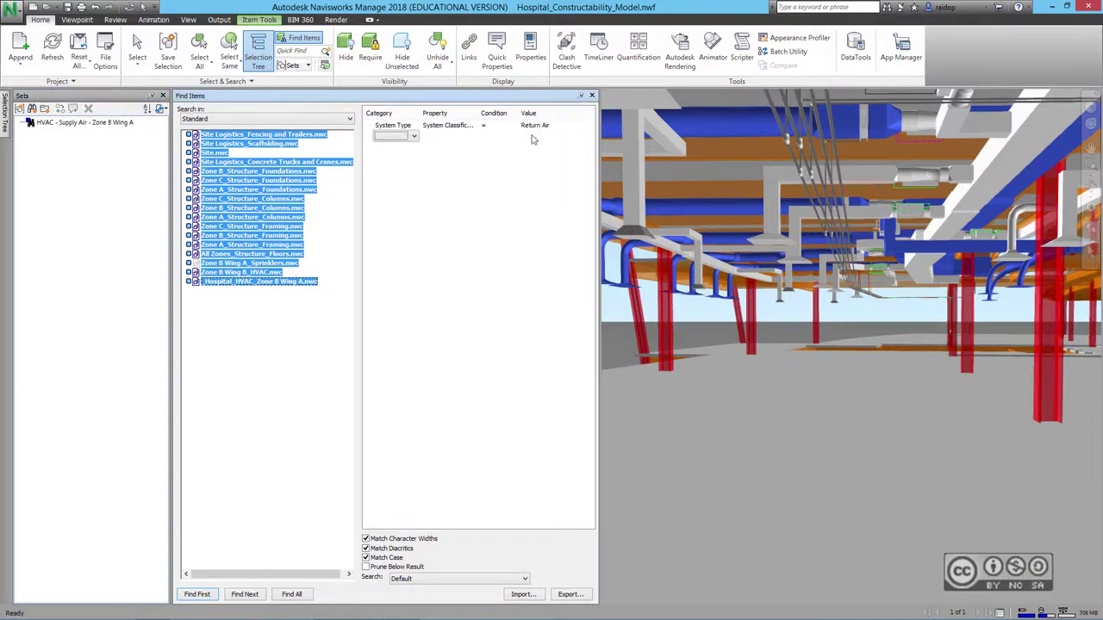
pyautogui.click(292, 593)
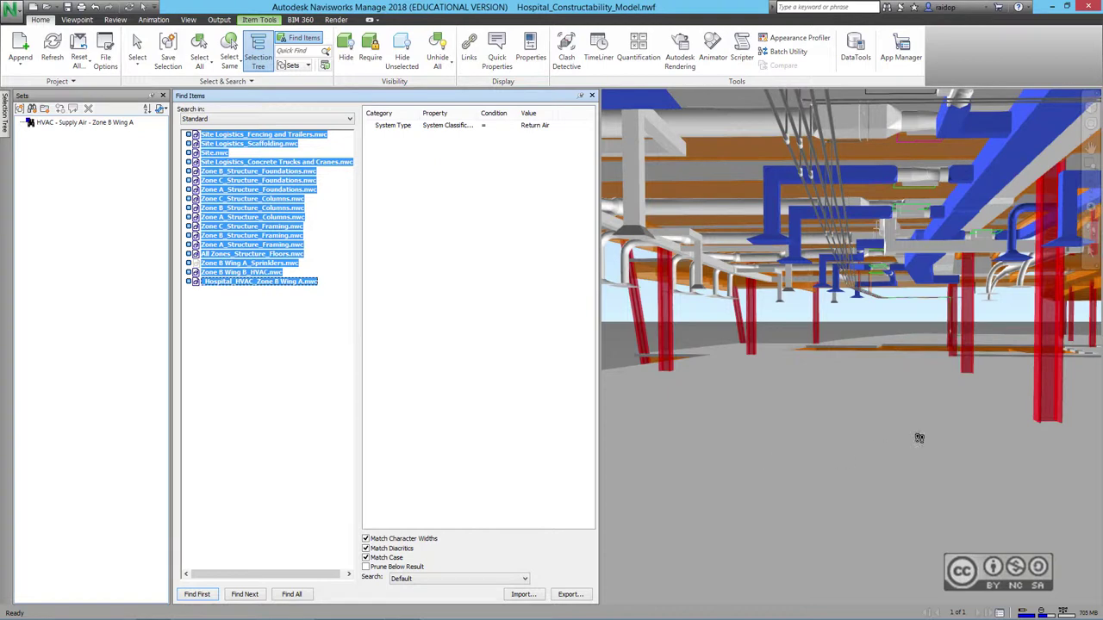
pyautogui.click(31, 109)
pyautogui.press('Return')
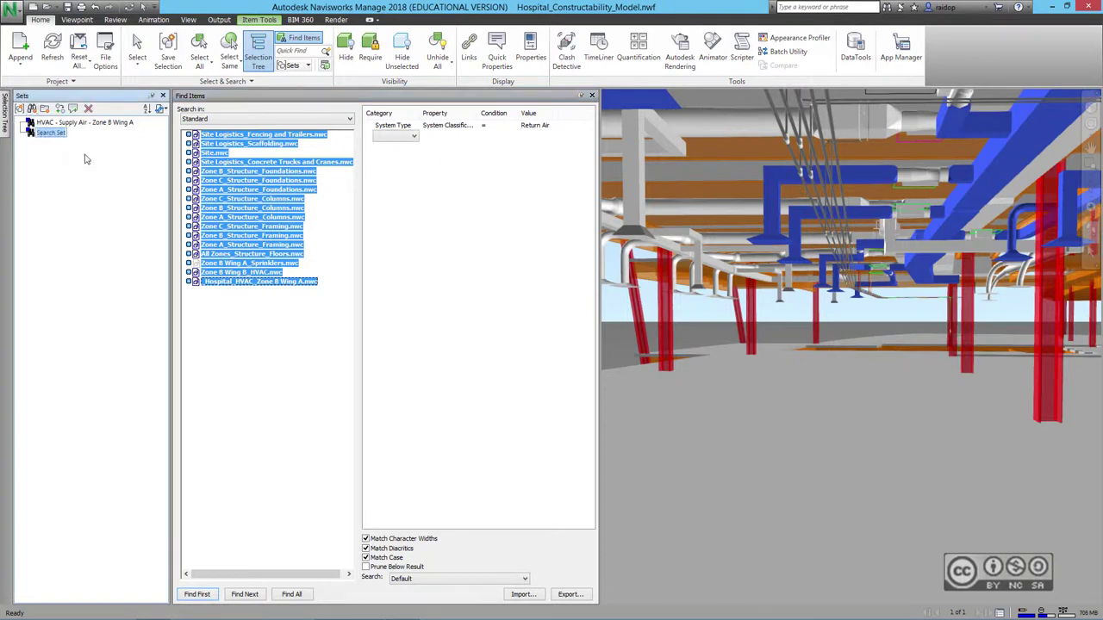
pyautogui.write('HVAC - ')
pyautogui.write('Return Air - Zone B Wing')
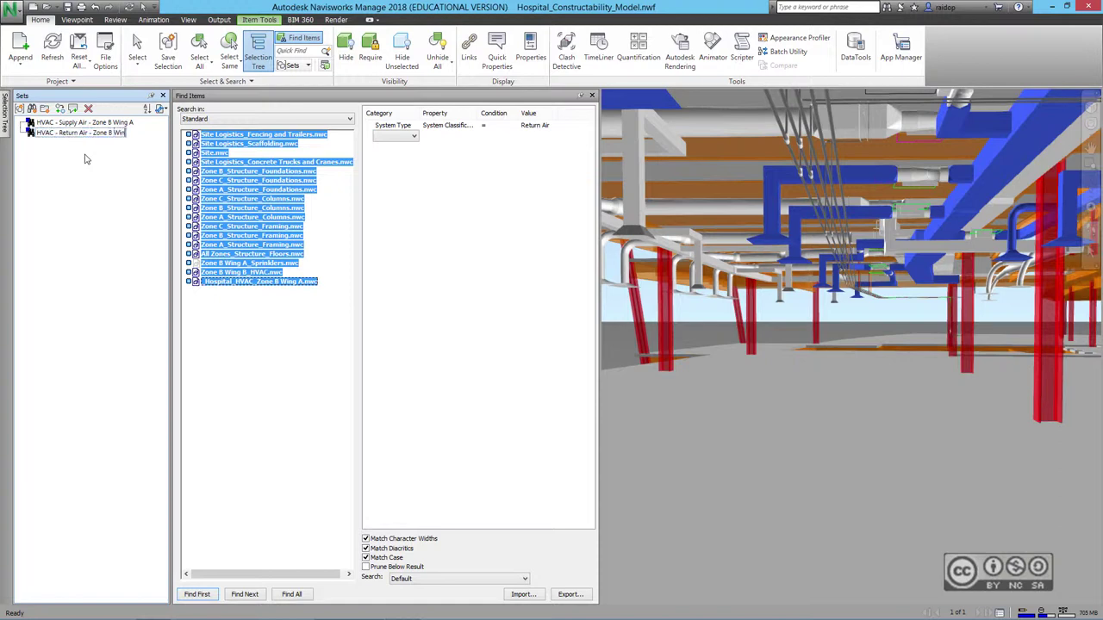
pyautogui.write(' A')
pyautogui.press('Return')
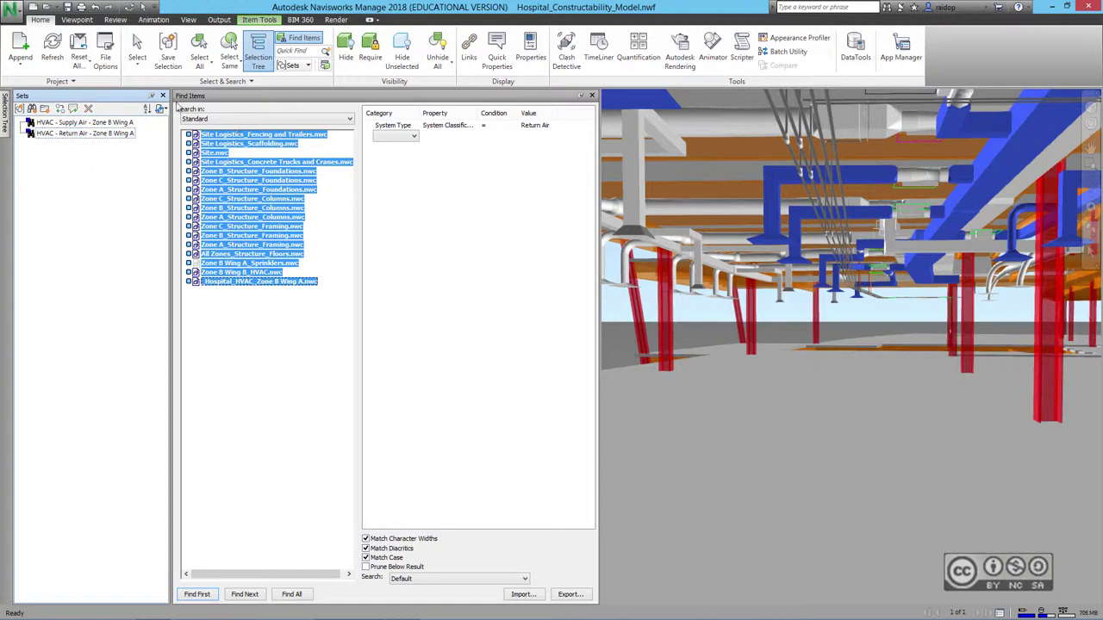
pyautogui.click(592, 94)
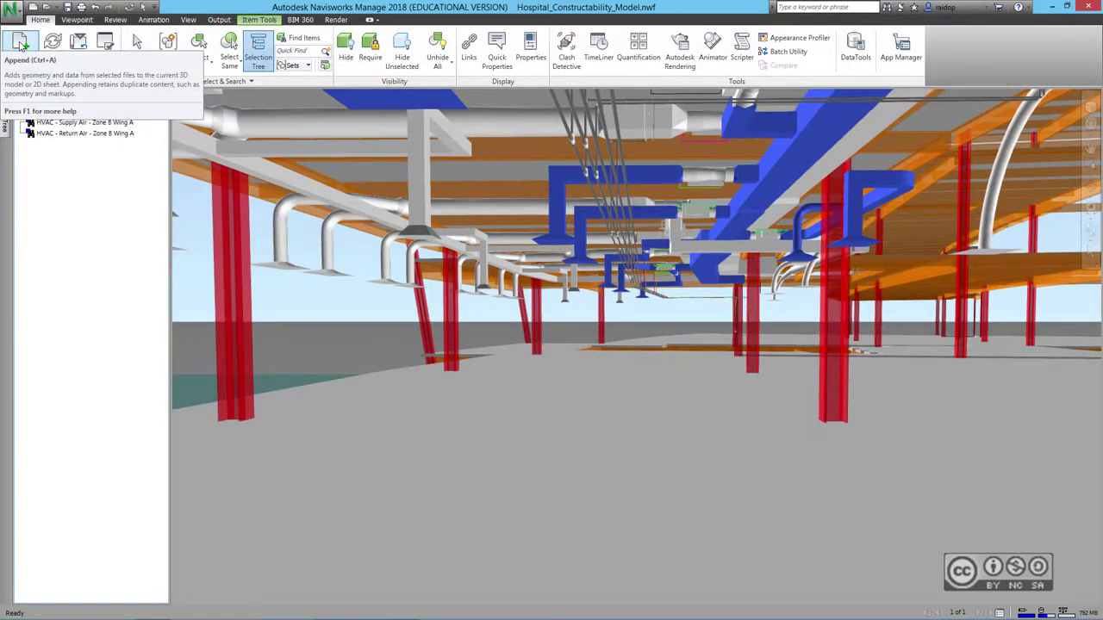
# Append the Zone B_Electrical.nwc cache
pyautogui.click(21, 45)
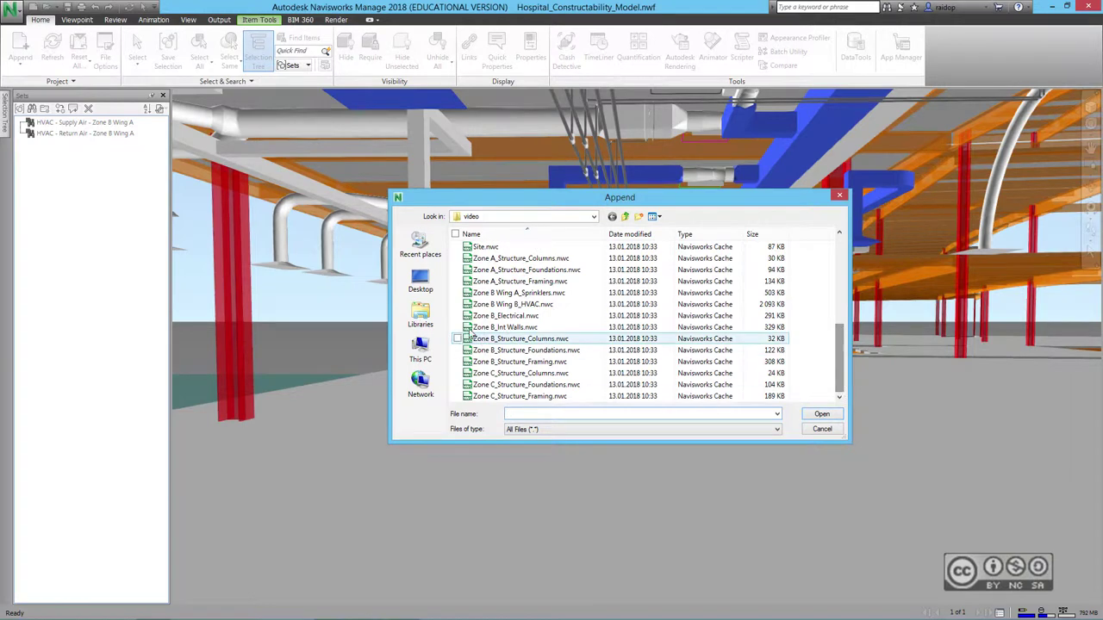
pyautogui.click(503, 317)
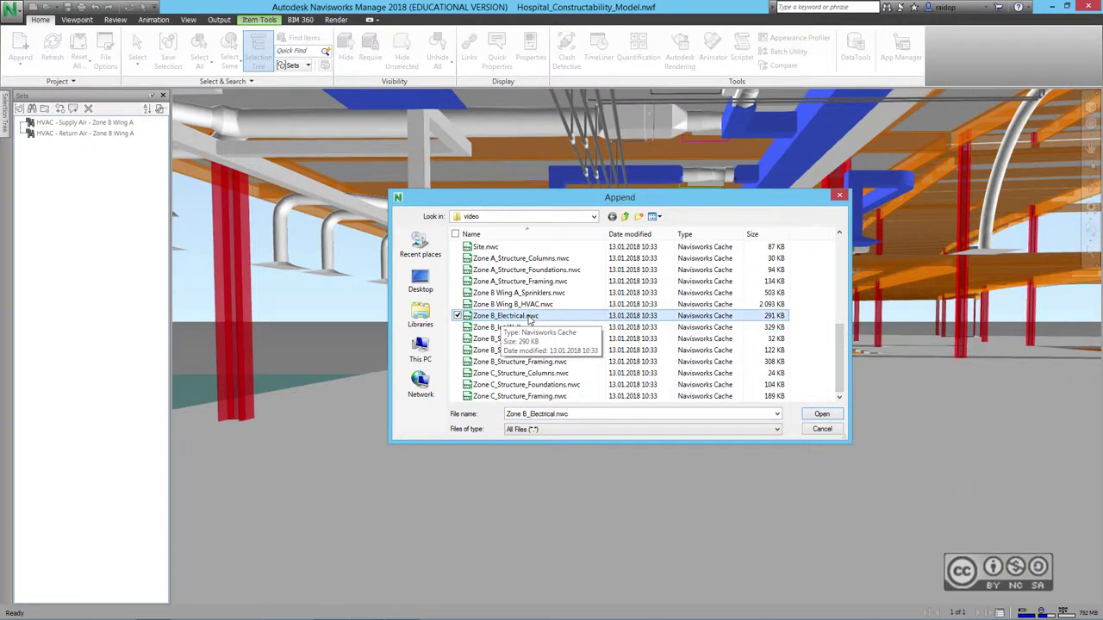
pyautogui.doubleClick(529, 317)
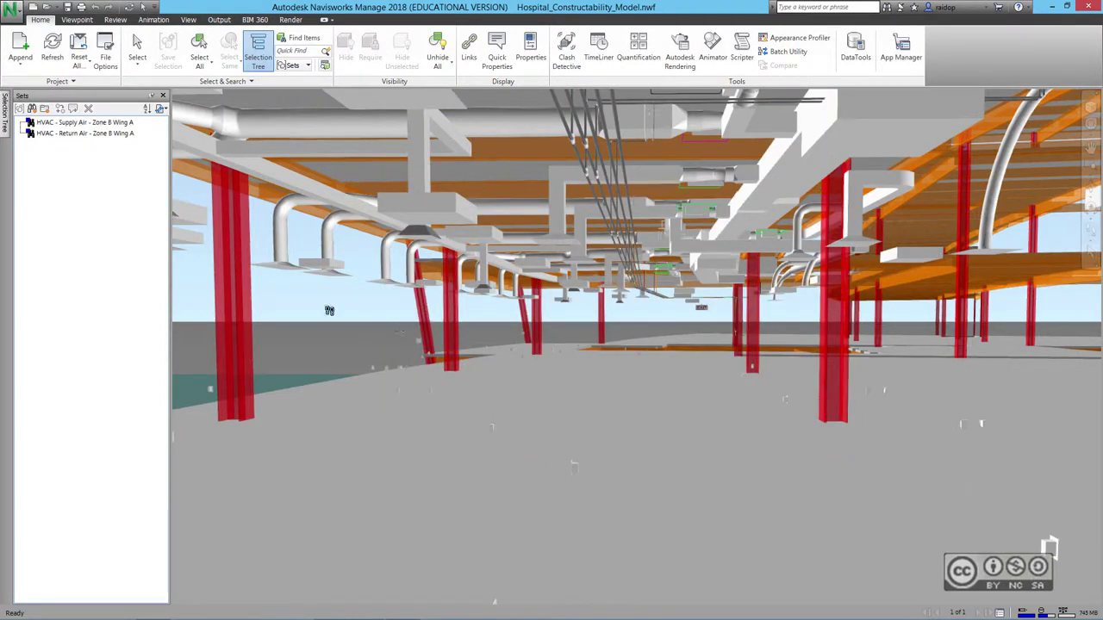
# Append the Zone B_Int Walls.nwc cache
pyautogui.click(21, 47)
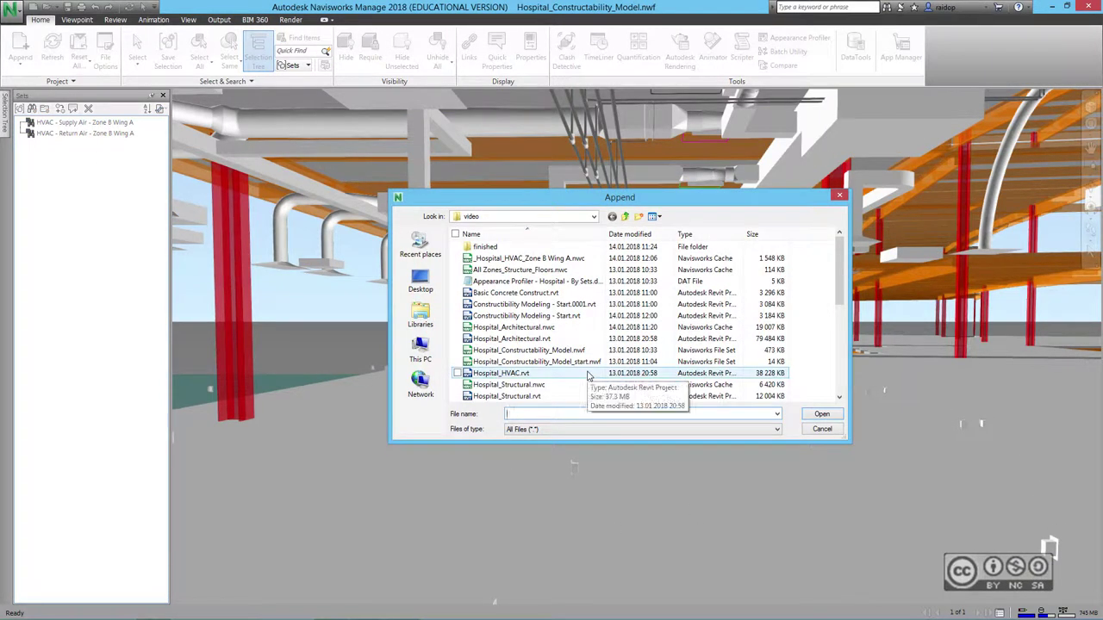
pyautogui.scroll(-5, 499, 331)
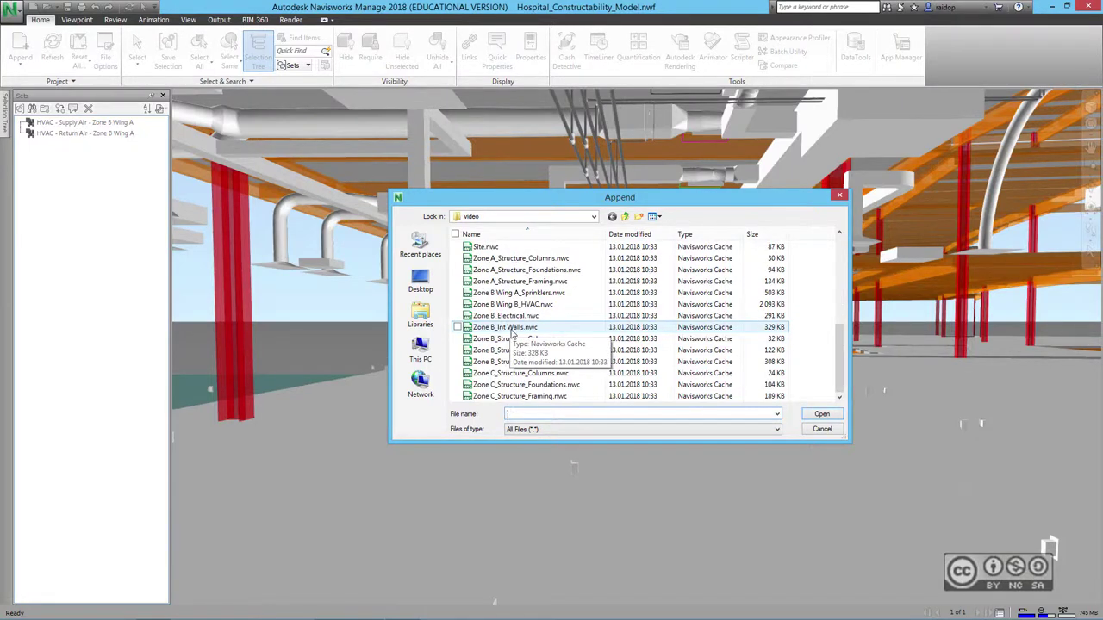
pyautogui.doubleClick(508, 328)
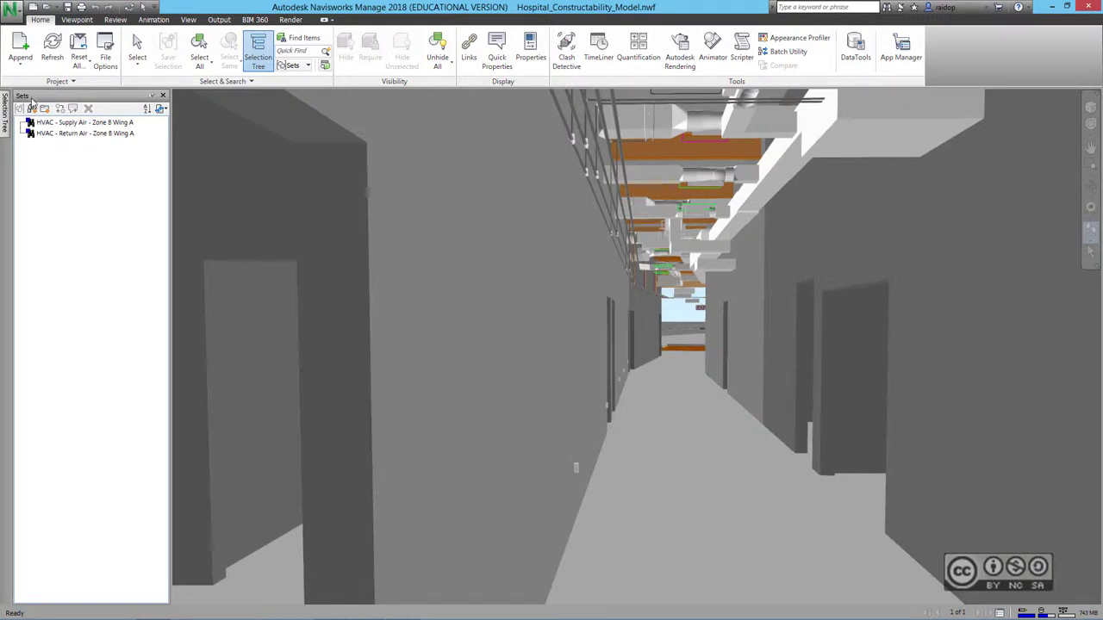
pyautogui.click(62, 154)
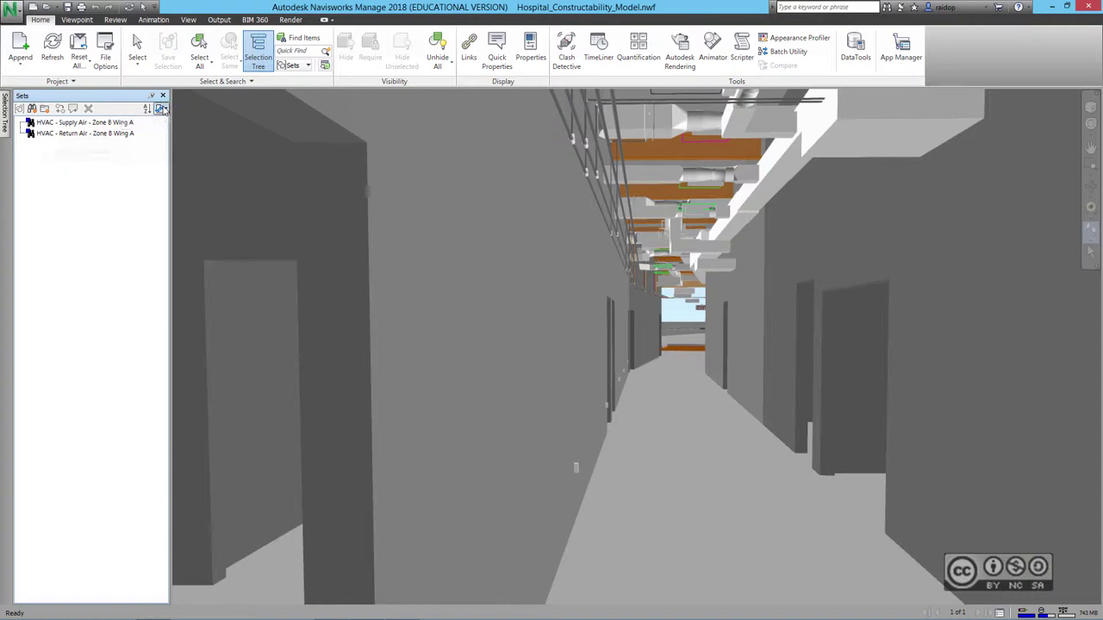
# Import the search sets from Navis-revit-search-sets_Hospital.xml into the Sets window
pyautogui.click(161, 109)
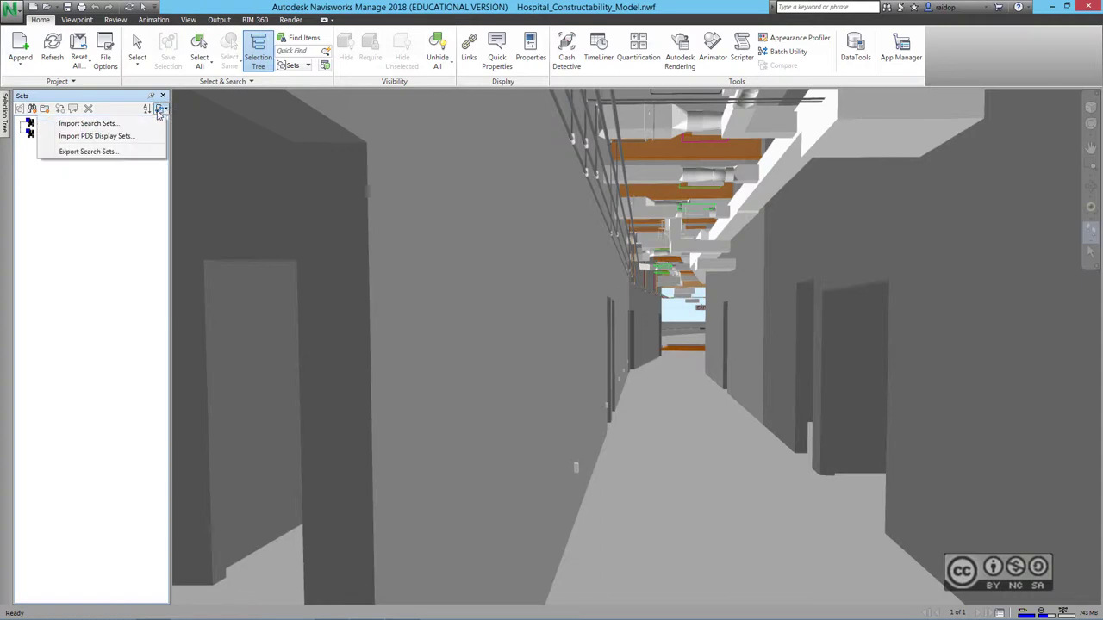
pyautogui.click(109, 125)
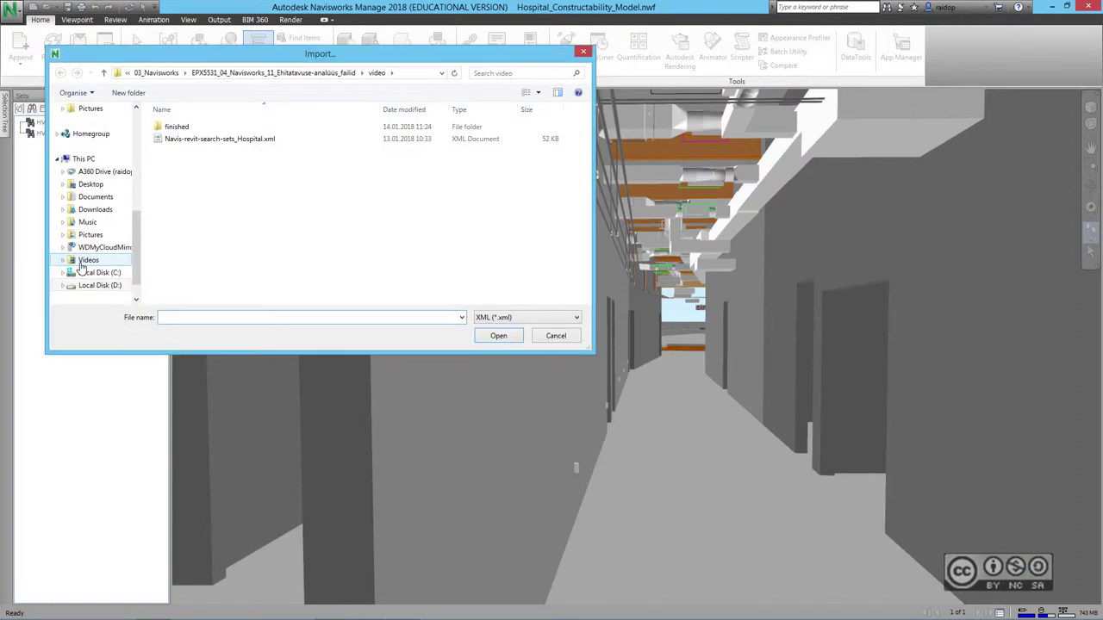
pyautogui.click(222, 143)
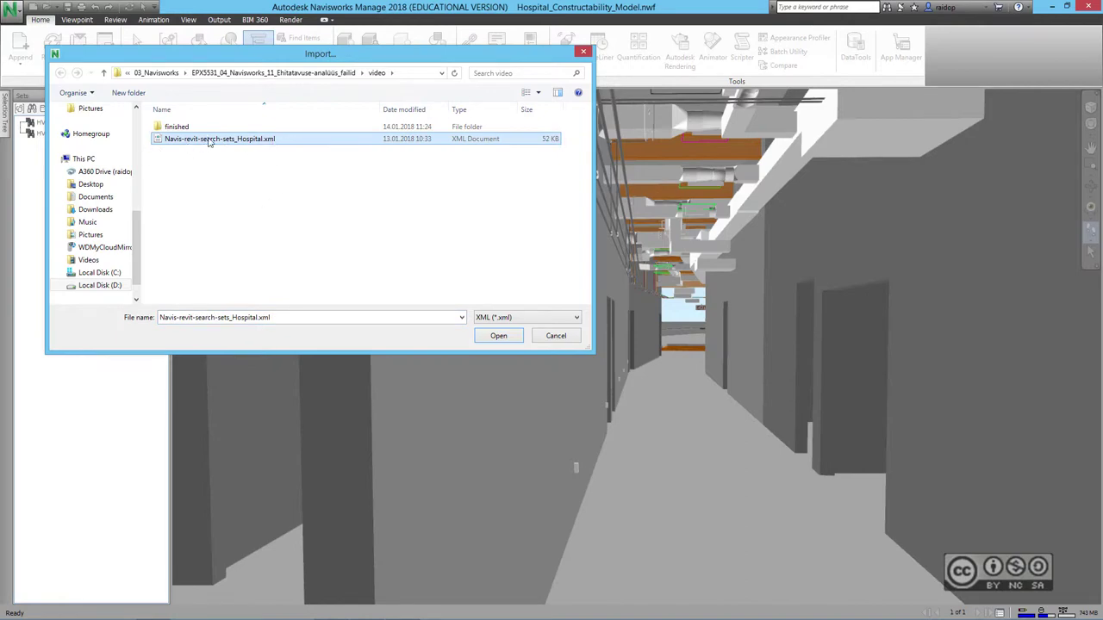
pyautogui.click(499, 335)
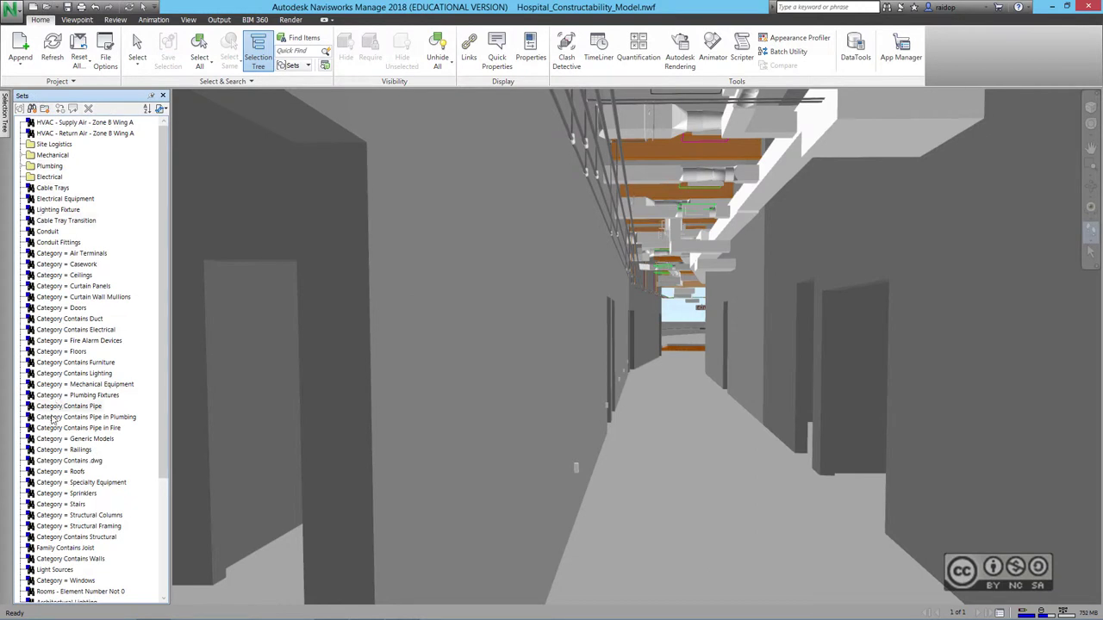
# Preview the Mechanical Equipment, Pipe and Structural Columns sets, then clear the selection
pyautogui.moveTo(165, 455); pyautogui.dragTo(79, 258)
pyautogui.click(65, 384)
pyautogui.press('Down')
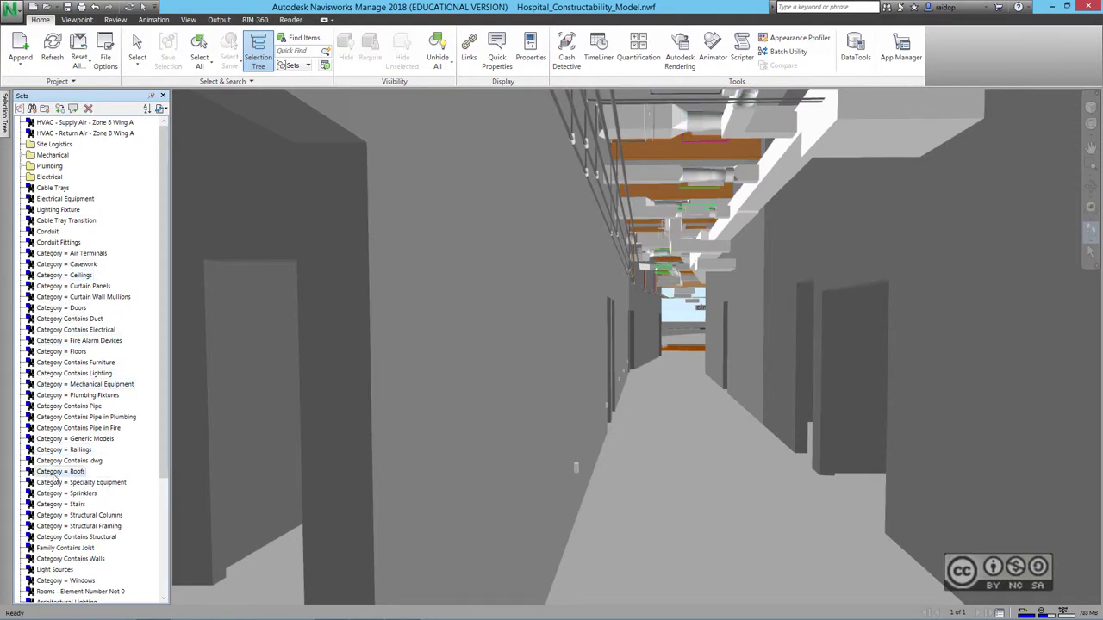
pyautogui.press('Down')
pyautogui.click(58, 209)
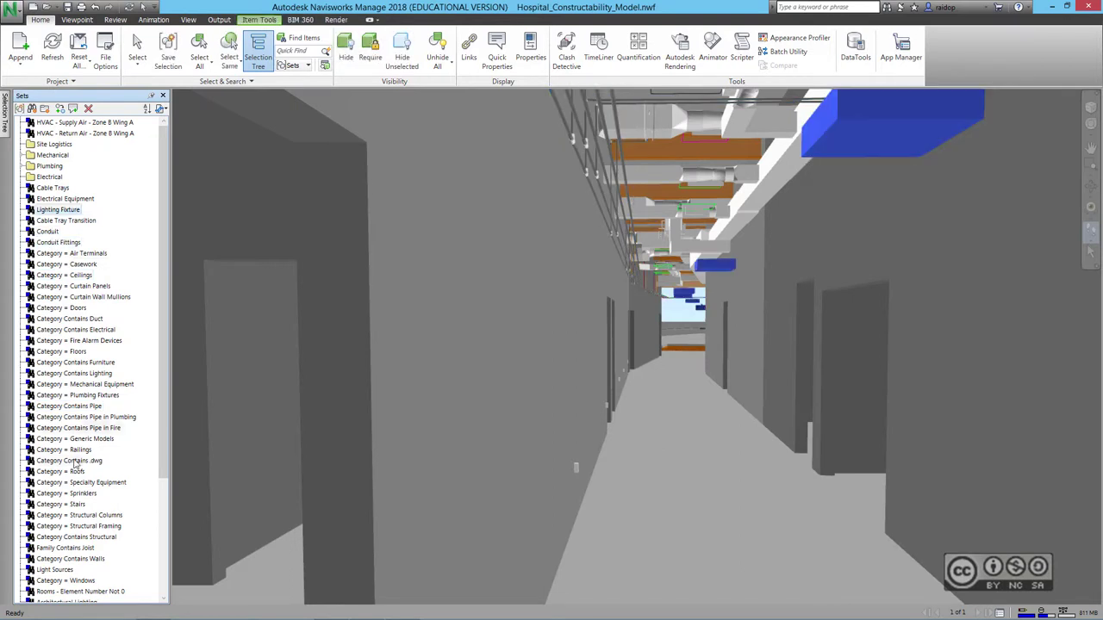
pyautogui.click(57, 515)
pyautogui.scroll(-3, 56, 521)
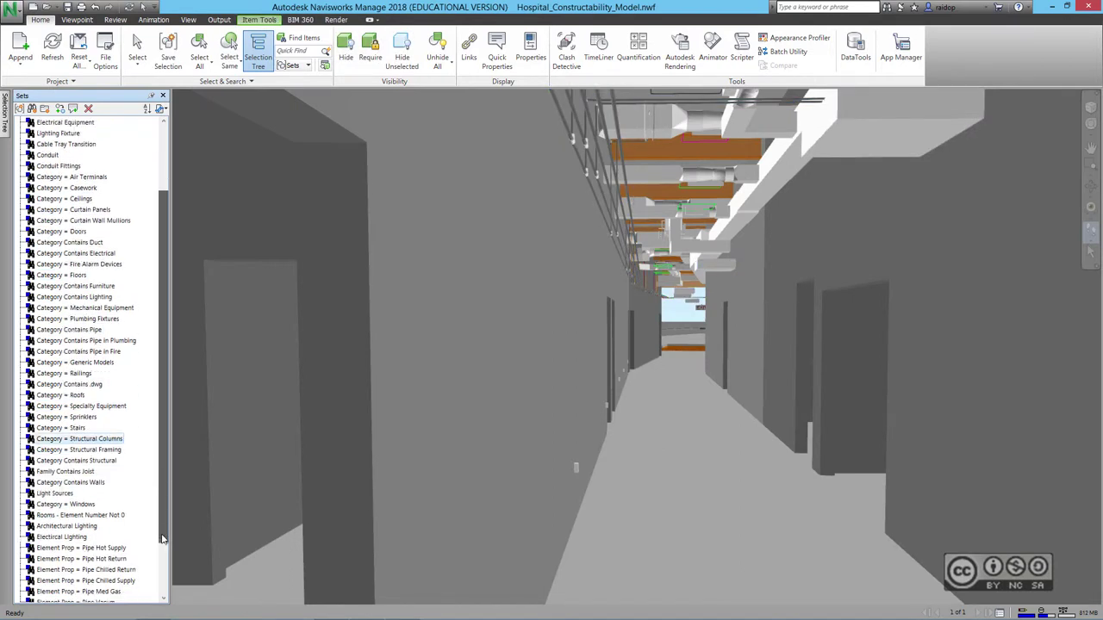
pyautogui.scroll(-2, 60, 499)
pyautogui.press('Escape')
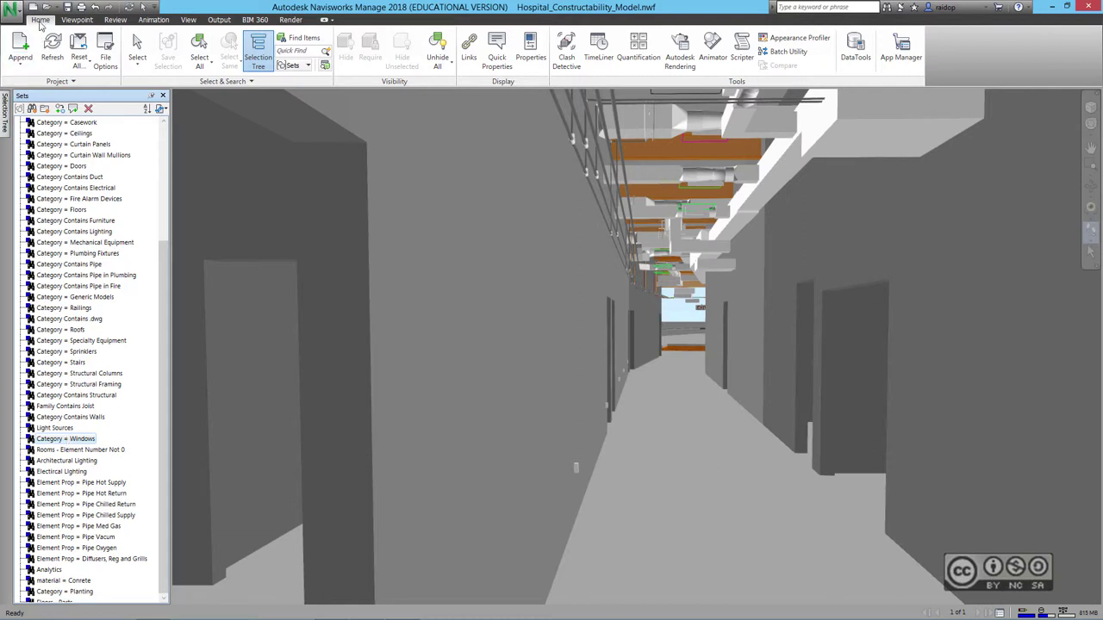
# In the Appearance Profiler's By Set tab, refresh the set list and choose to load a saved profile
pyautogui.click(799, 38)
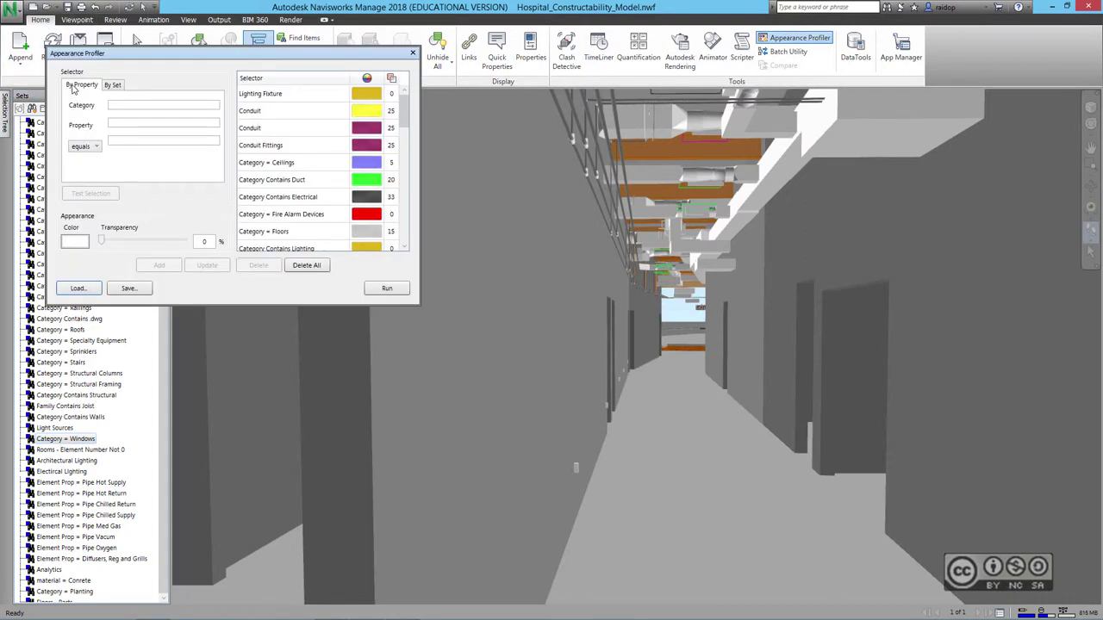
pyautogui.click(115, 86)
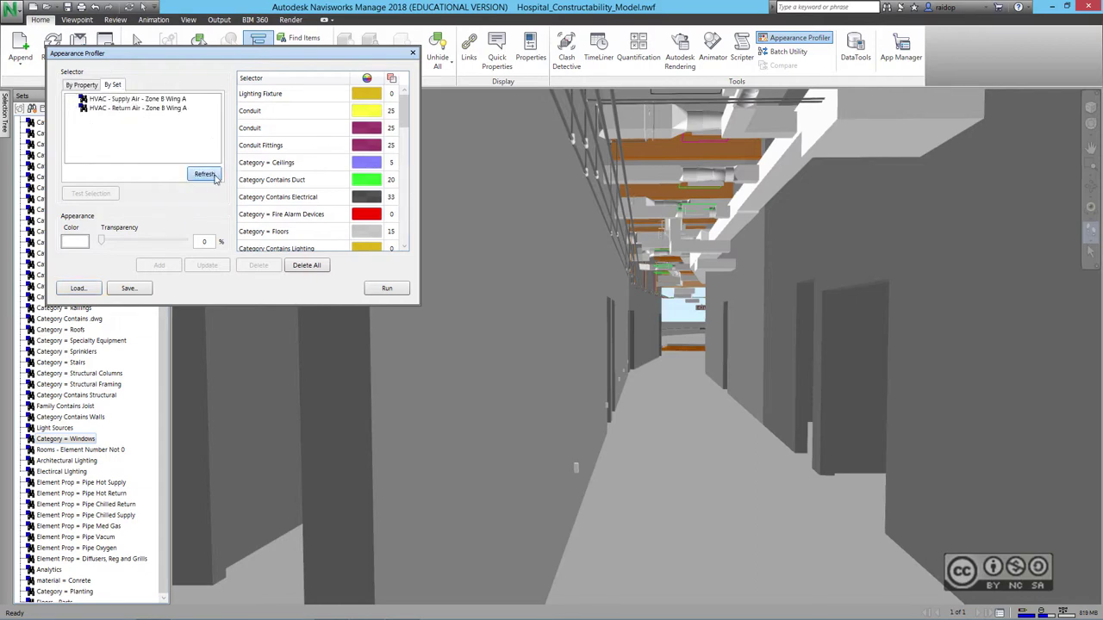
pyautogui.click(206, 178)
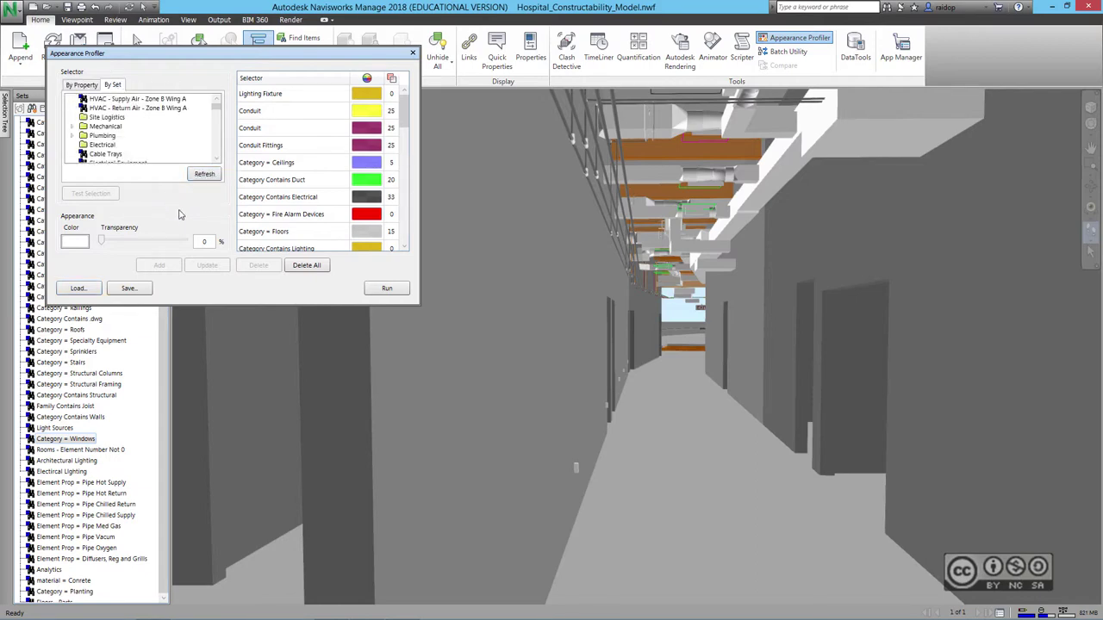
pyautogui.click(77, 290)
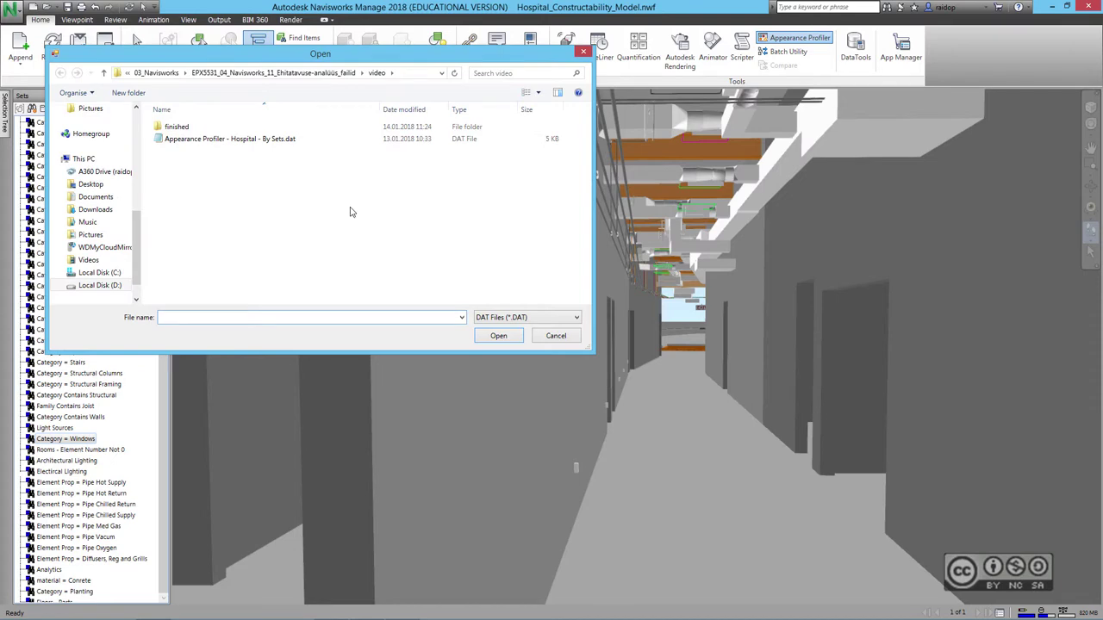
# Load 'Appearance Profiler - Hospital - By Sets.dat' and run it to colour the model
pyautogui.click(226, 139)
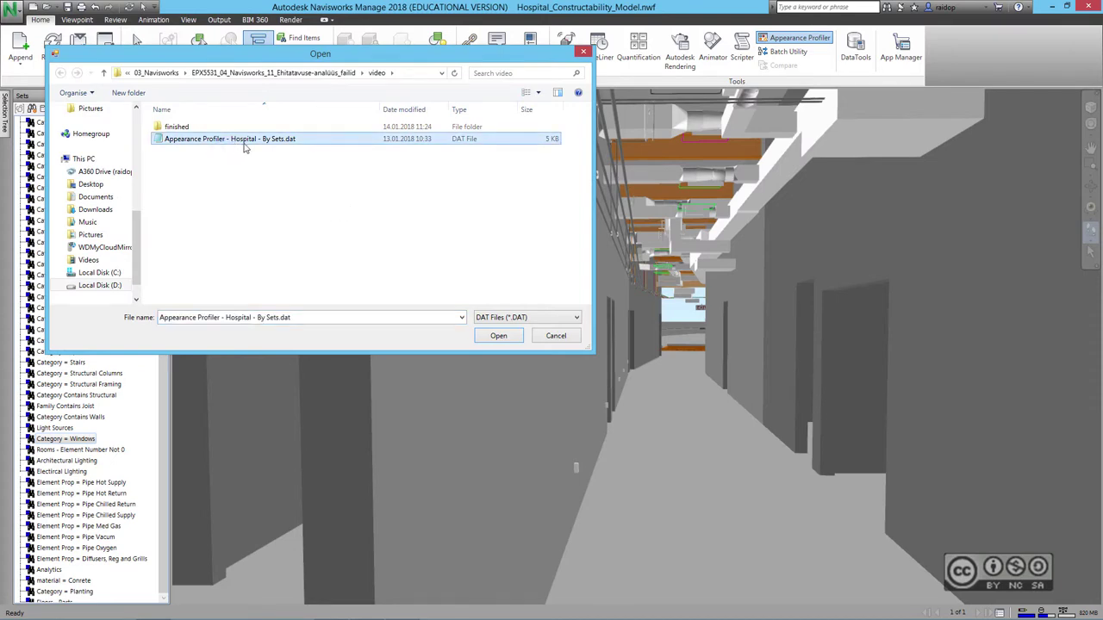
pyautogui.click(499, 336)
pyautogui.click(386, 291)
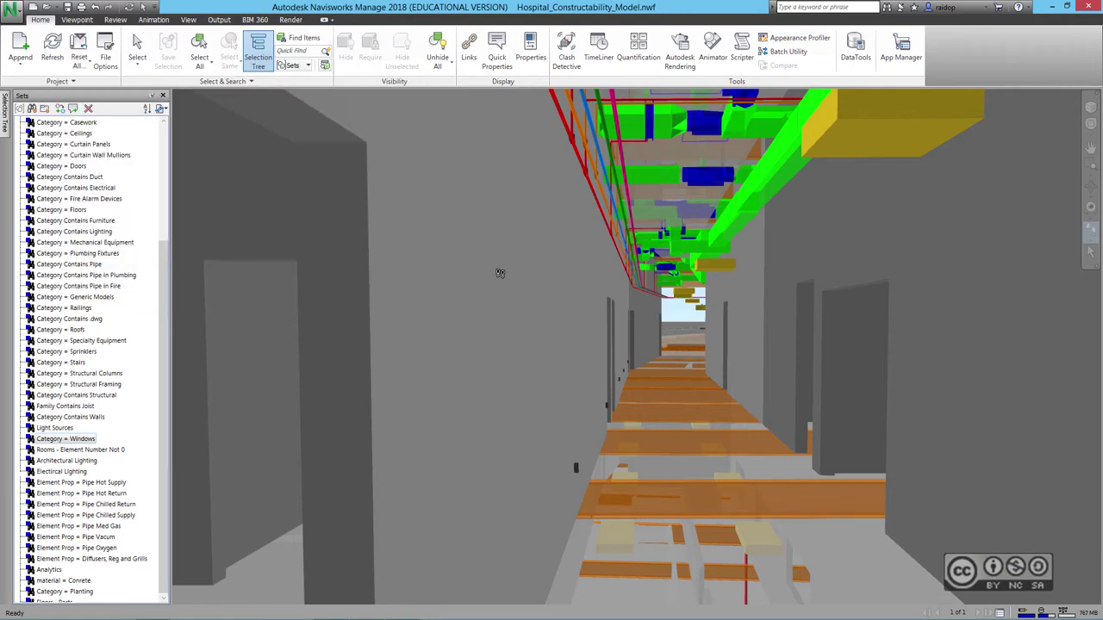
# Close the profiler and walk down the corridor to view the colour-coded ducts, pipes and conduit
pyautogui.click(412, 53)
pyautogui.click(1089, 233)
pyautogui.moveTo(787, 448)
pyautogui.mouseDown()
pyautogui.moveTo(848, 433)
pyautogui.moveTo(472, 437)
pyautogui.mouseUp()
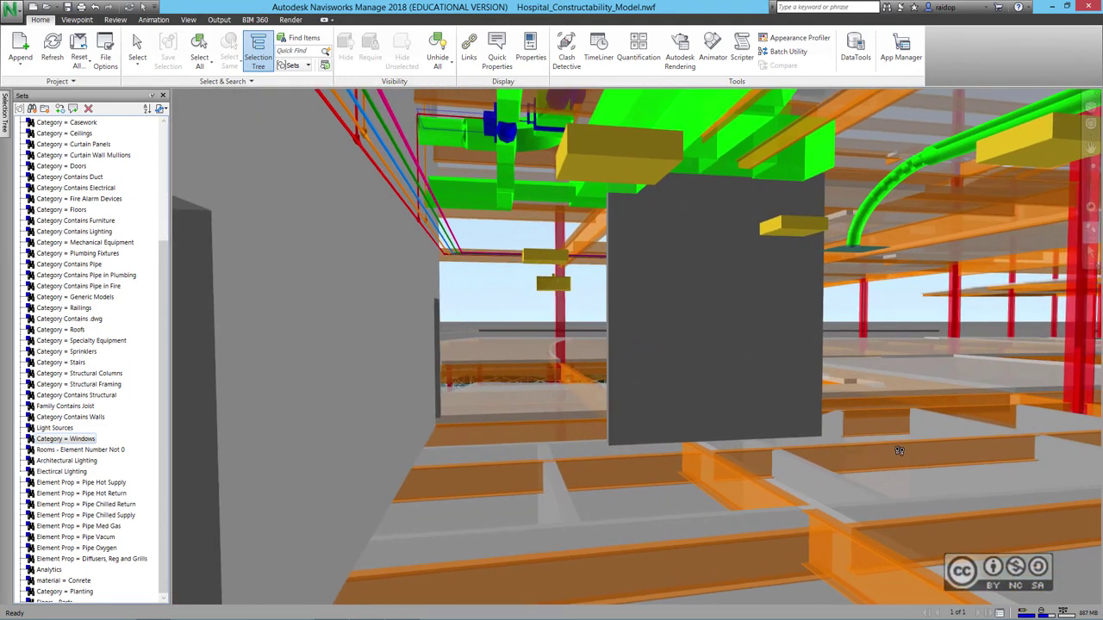